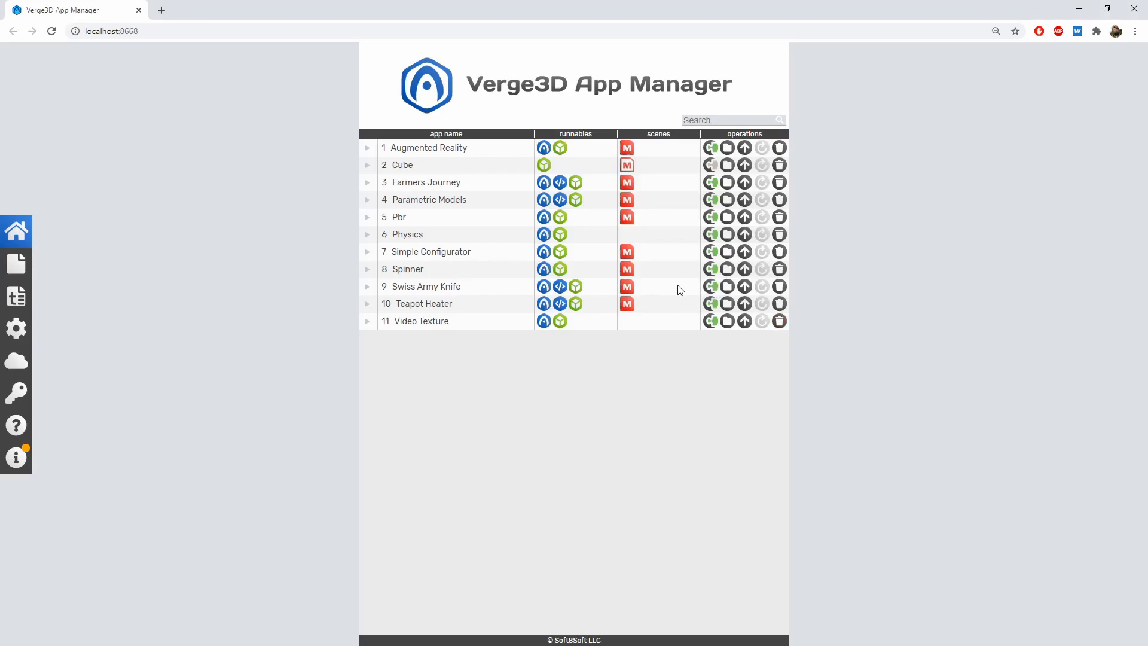
Open the Swiss Army Knife app's Puzzles editor, add a "print performance info" puzzle to the main tab's workspace, and save the puzzles.
click(710, 287)
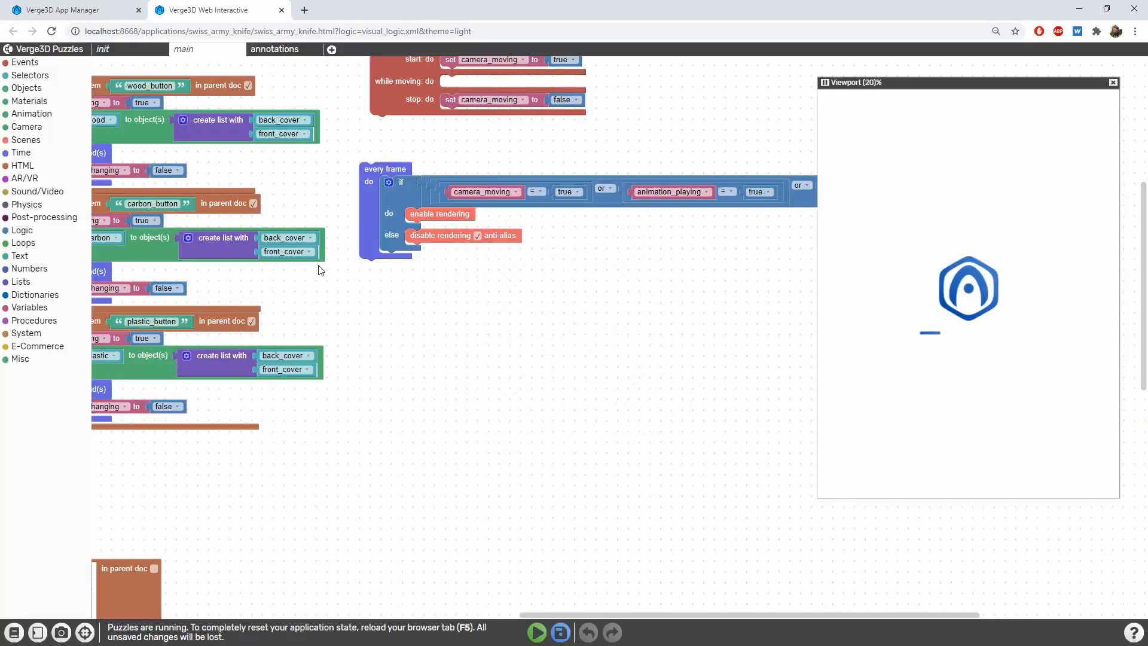
click(38, 334)
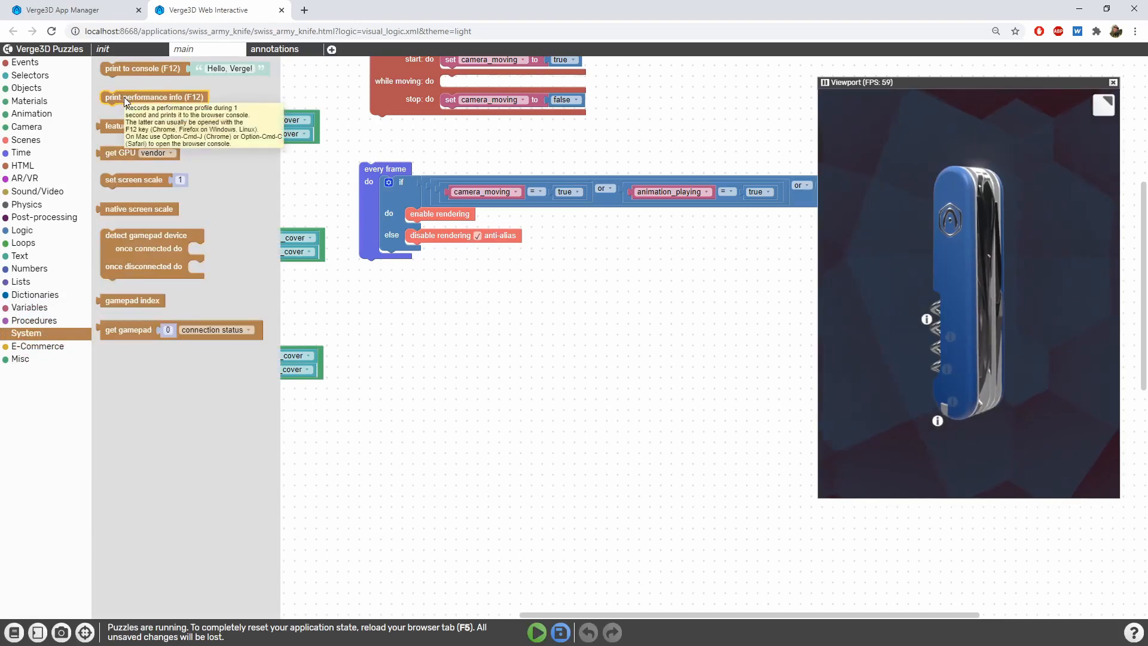
drag(123, 97, 378, 308)
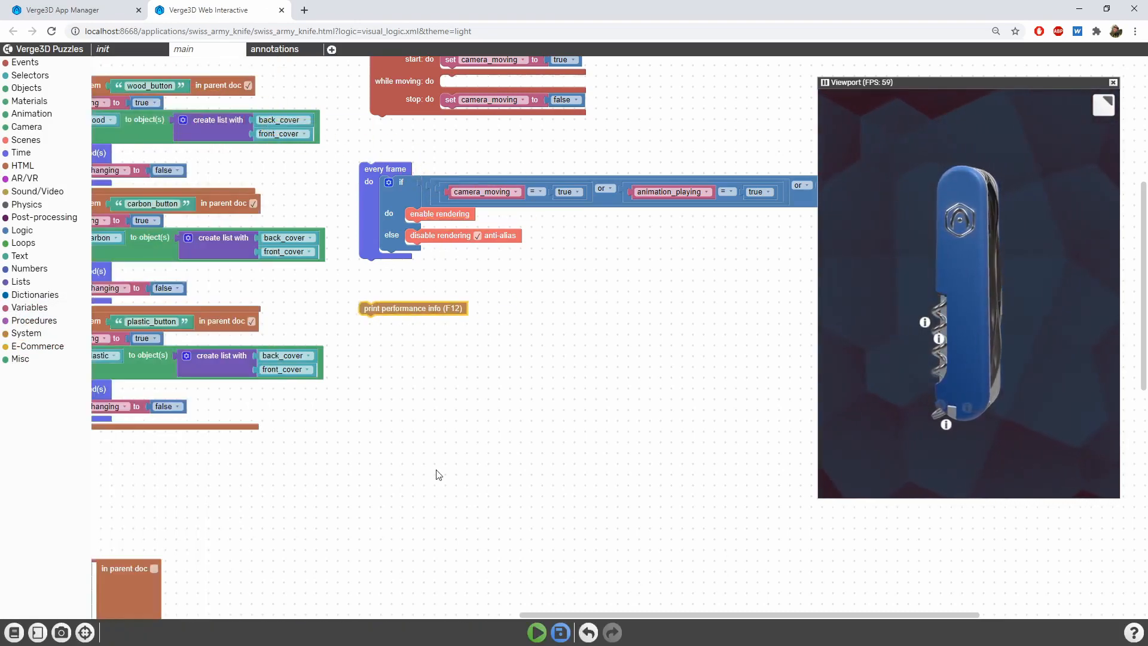
click(560, 634)
click(560, 634)
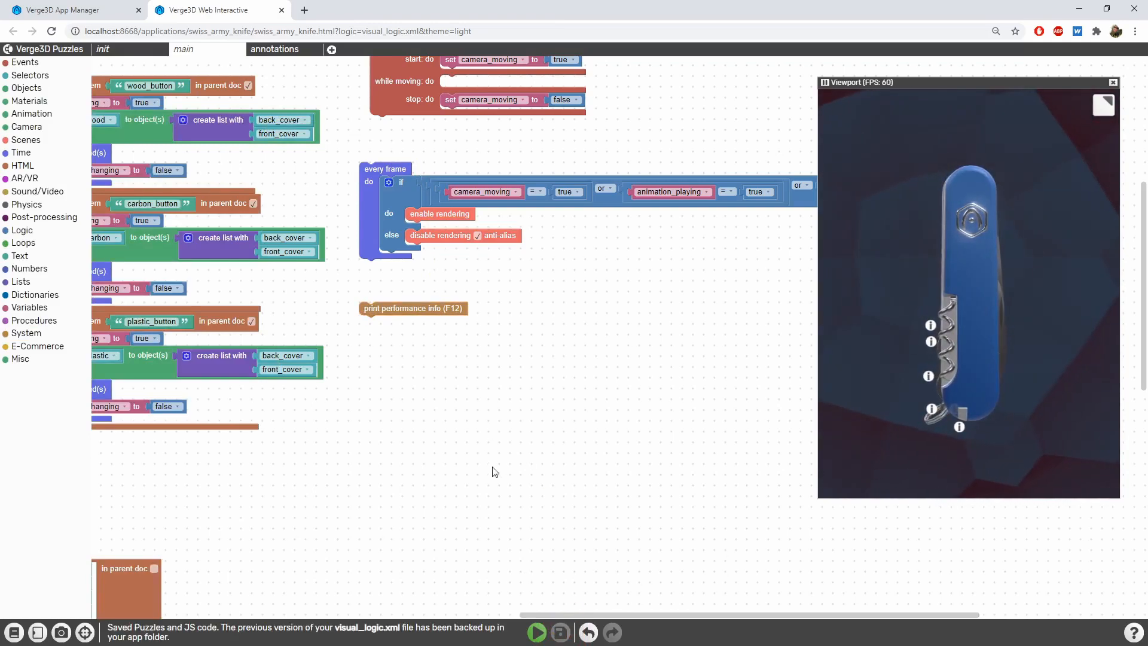
Run the Swiss Army Knife app from the App Manager and open the browser's developer console for it.
click(95, 5)
click(543, 286)
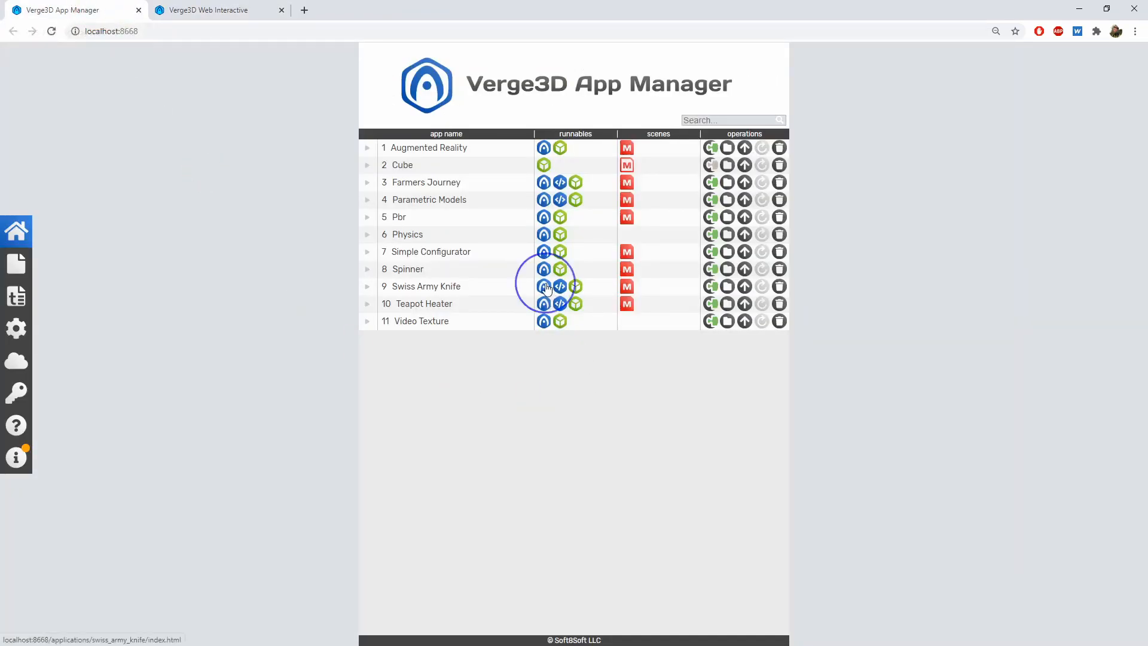
click(335, 5)
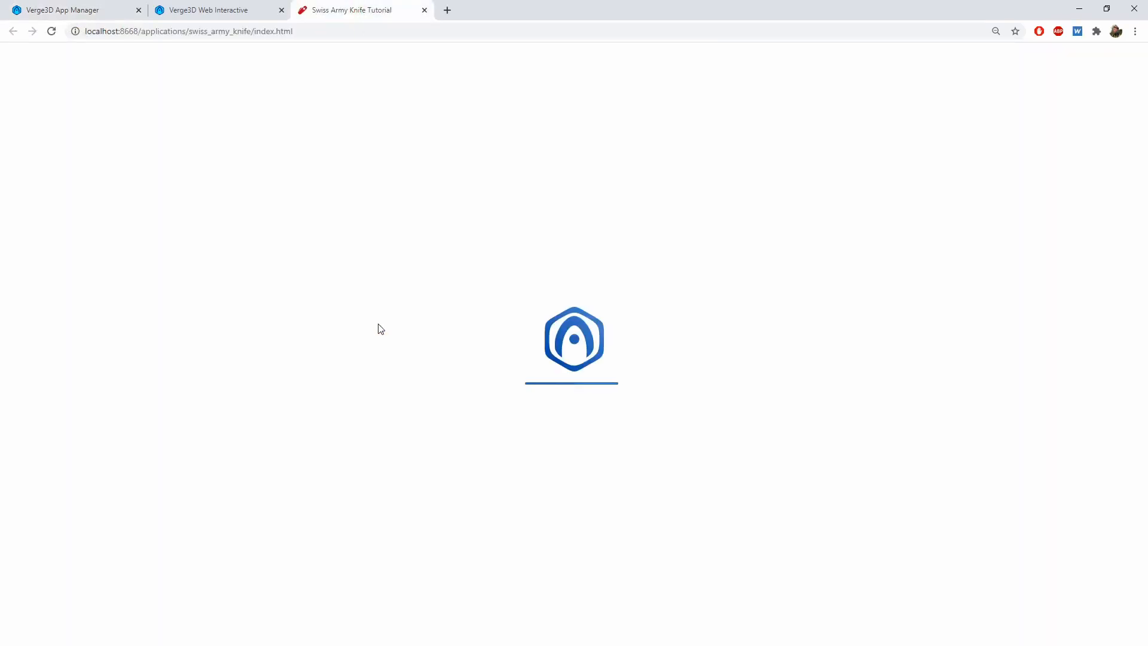
key(F12)
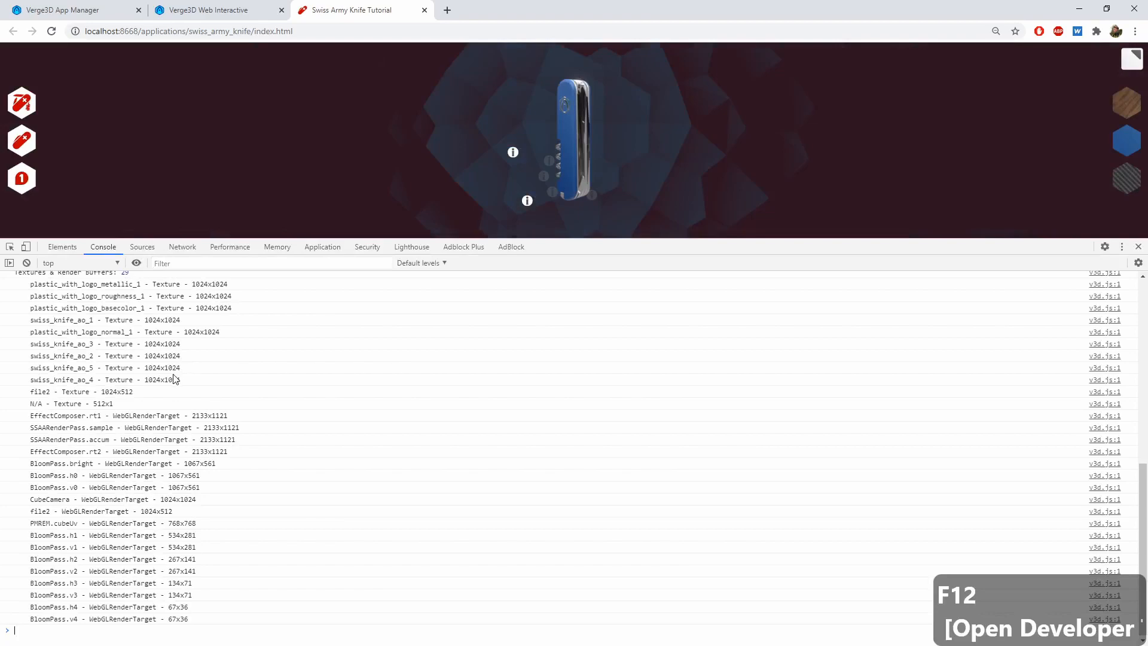
Examine the performance profile in the console, including materials, shaders, textures and render buffers, and close the developer tools.
scroll(169, 387, up, 5)
scroll(169, 388, up, 3)
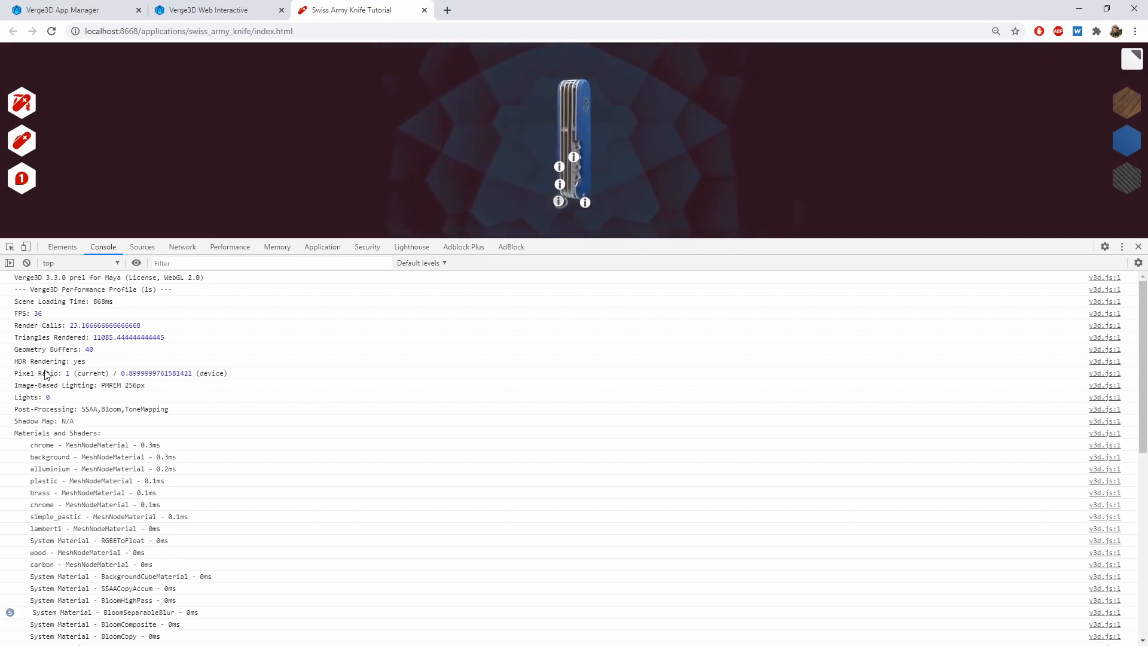
scroll(48, 478, down, 4)
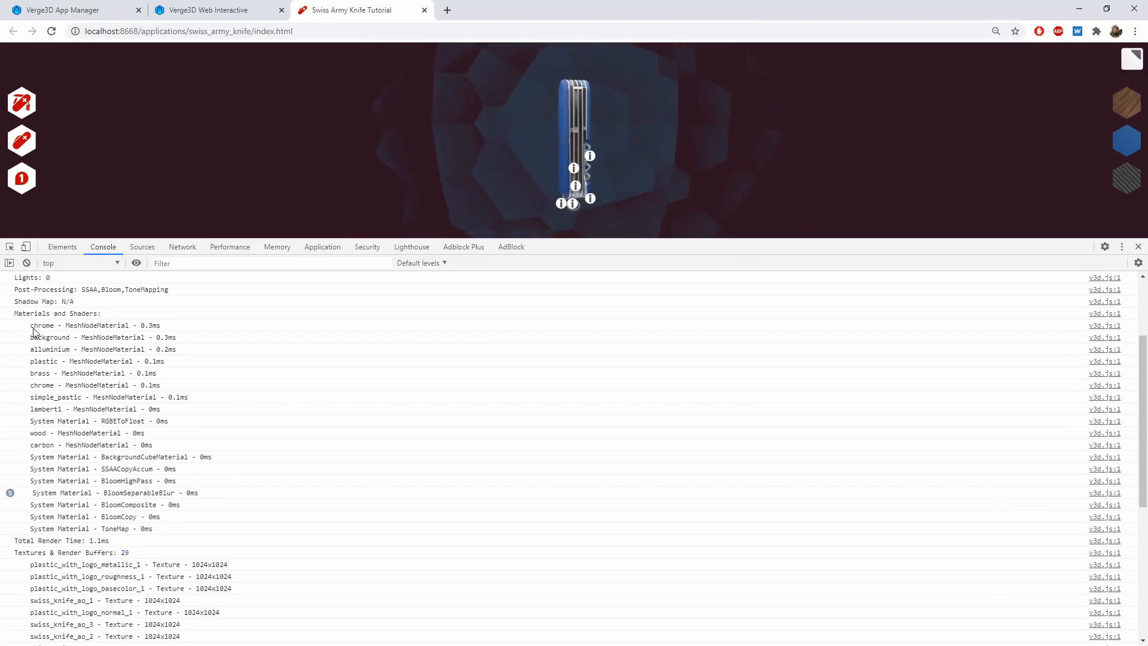
drag(31, 327, 52, 408)
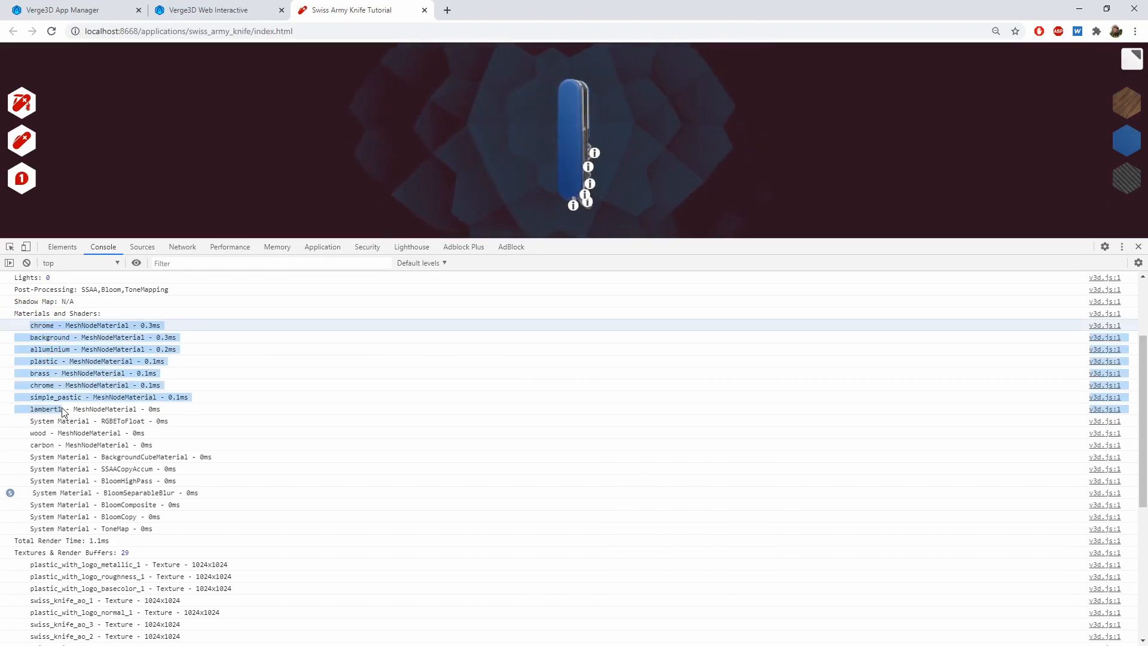
drag(31, 458, 160, 533)
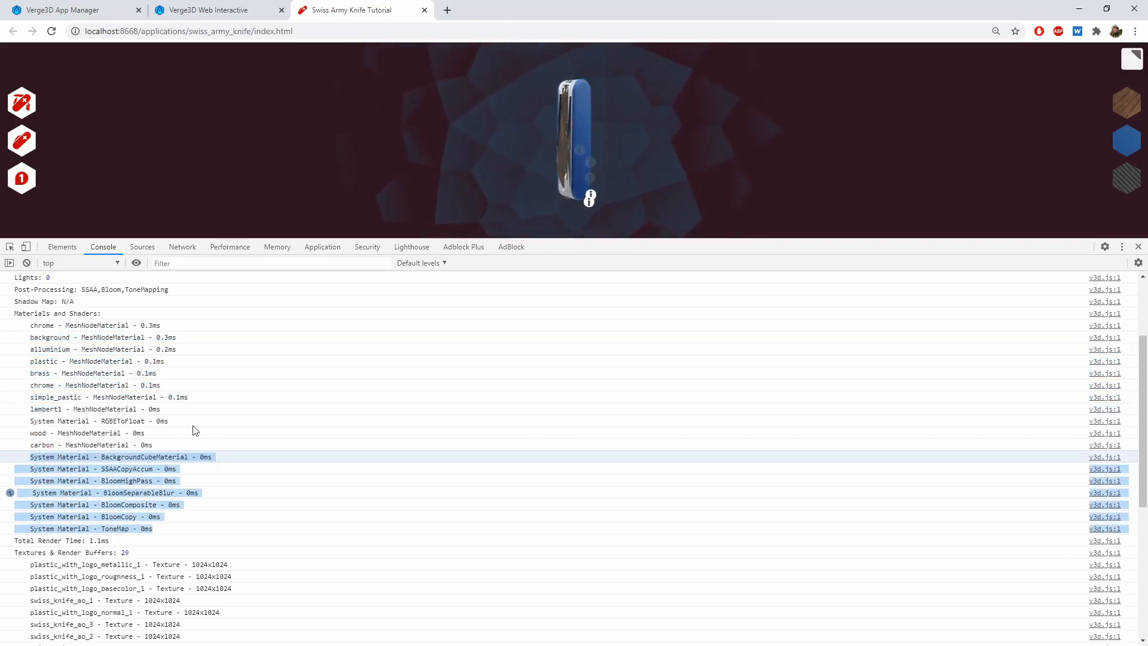
click(168, 432)
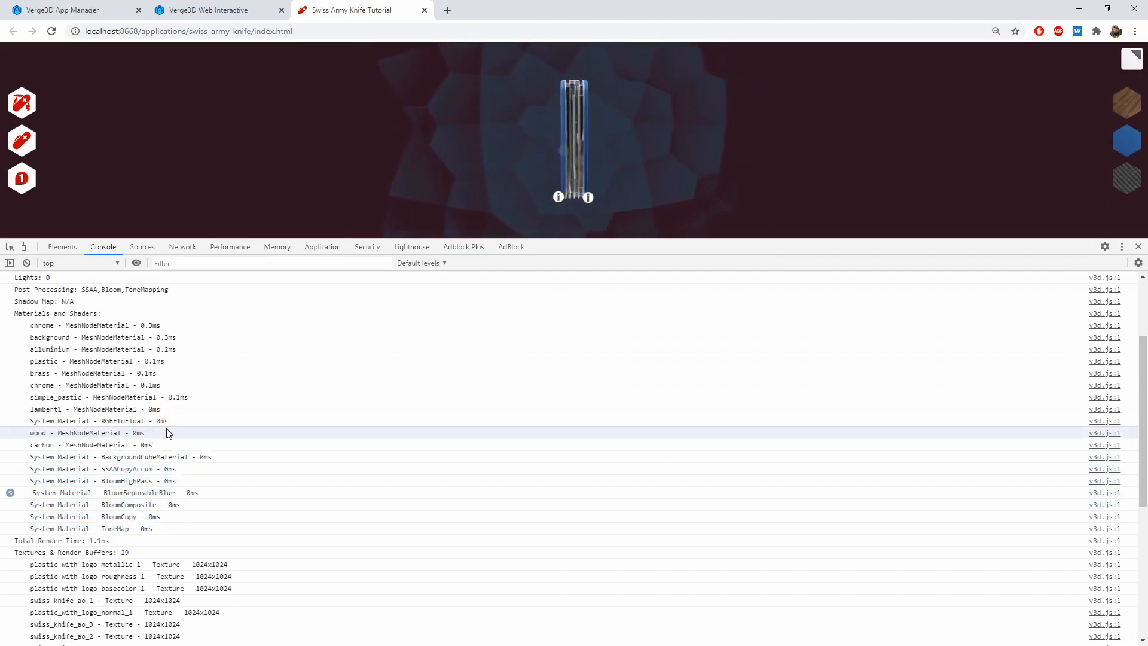
scroll(162, 436, down, 5)
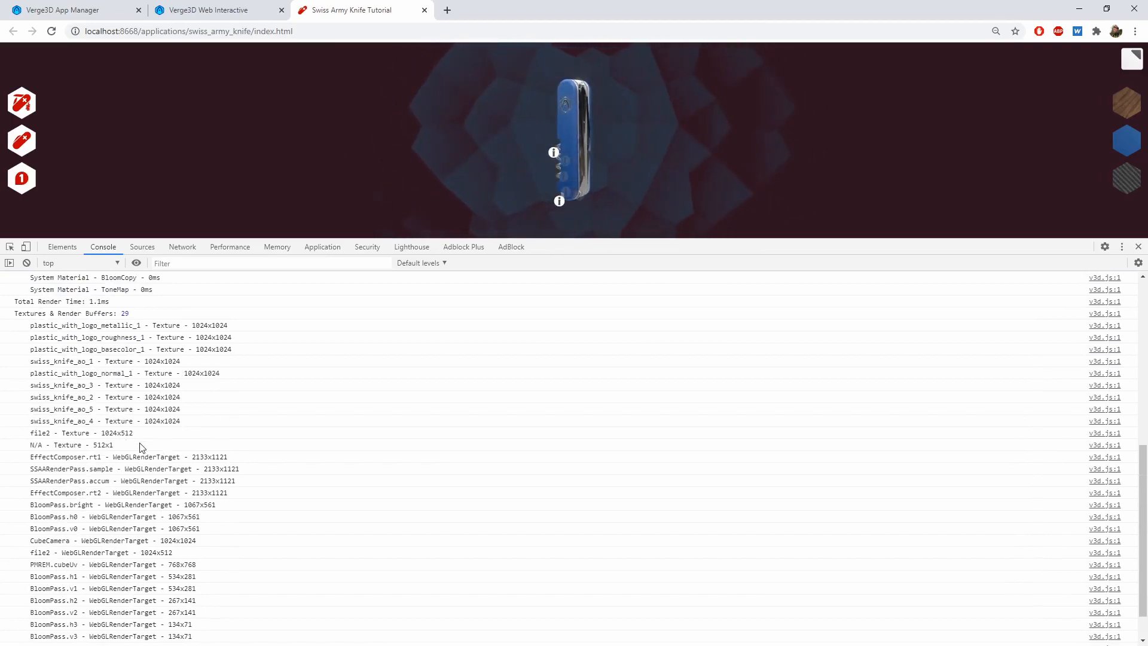
scroll(142, 447, up, 6)
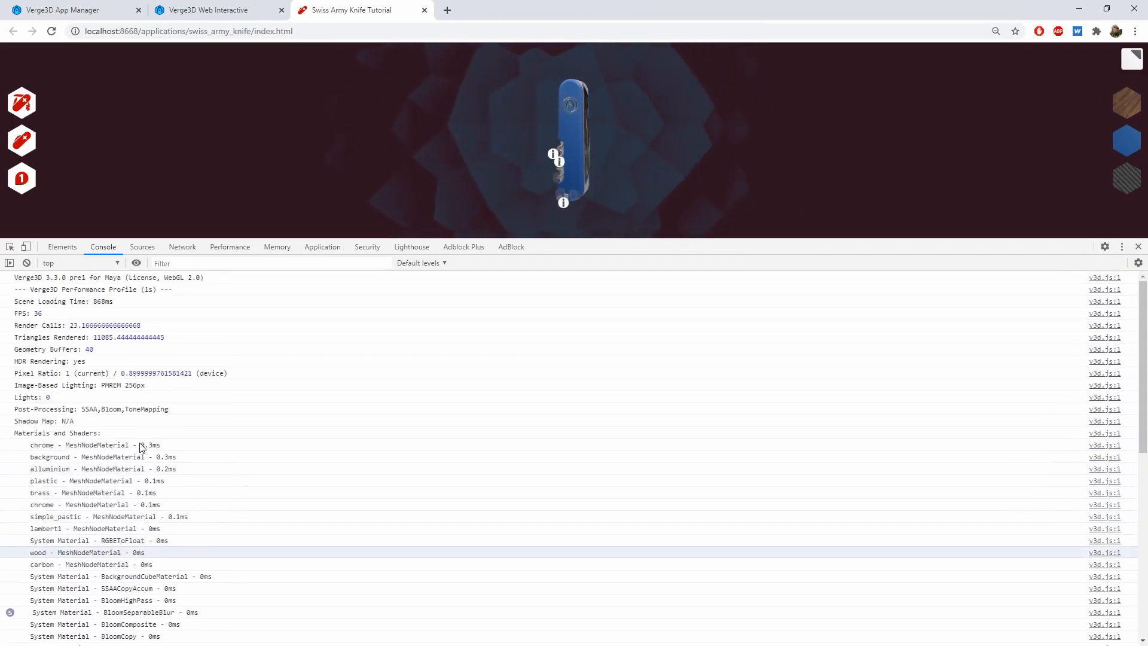
click(1138, 246)
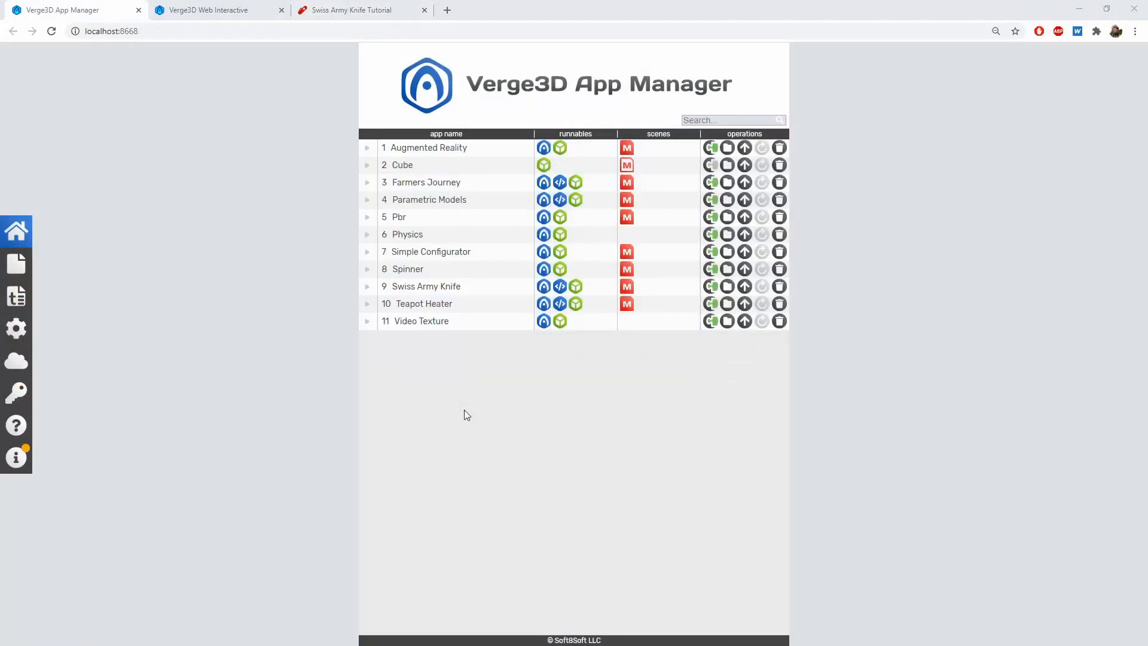
Open the Swiss Army Knife app's folder and look over the carbon, plastic and wood metallic and roughness textures.
click(727, 286)
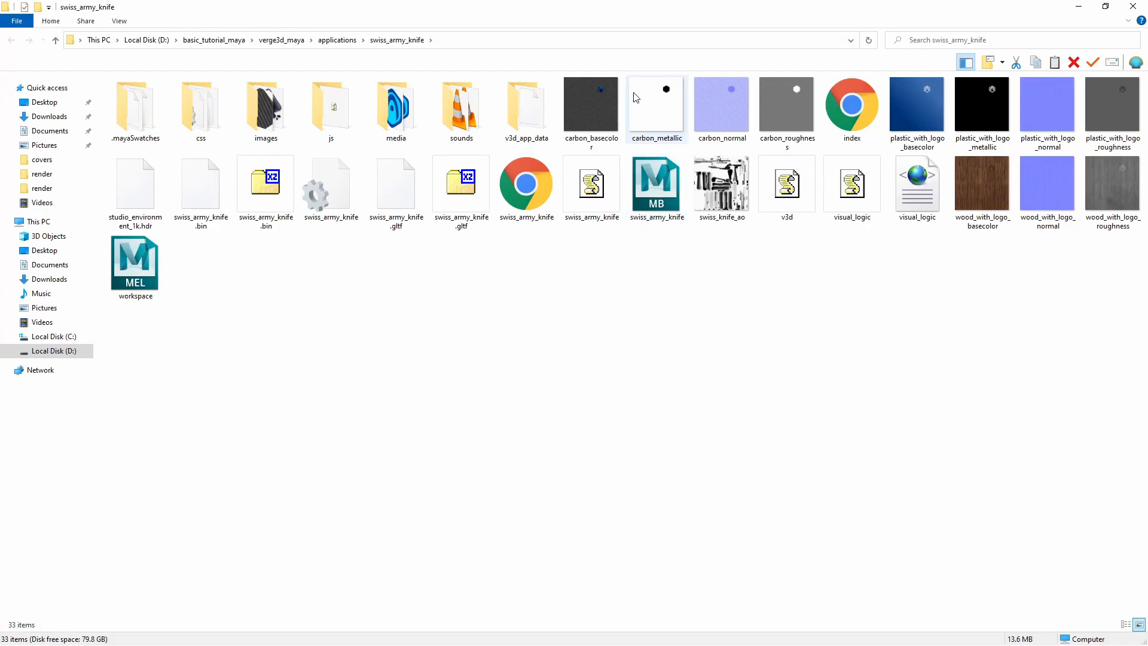
click(650, 106)
click(787, 104)
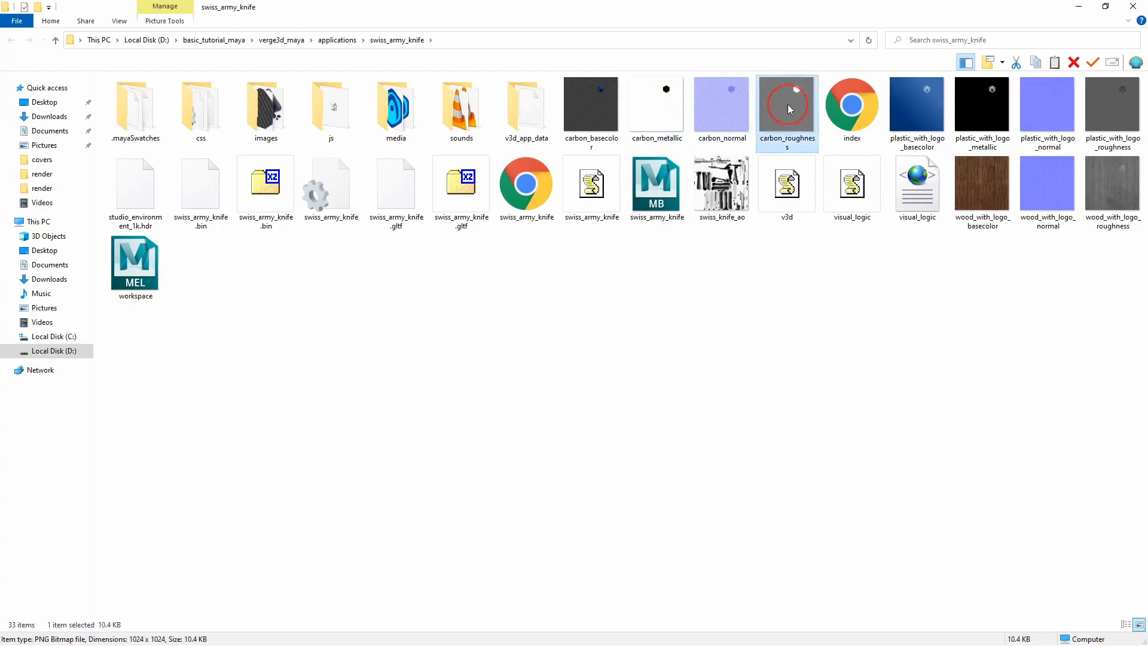
click(975, 109)
click(1111, 107)
click(1115, 182)
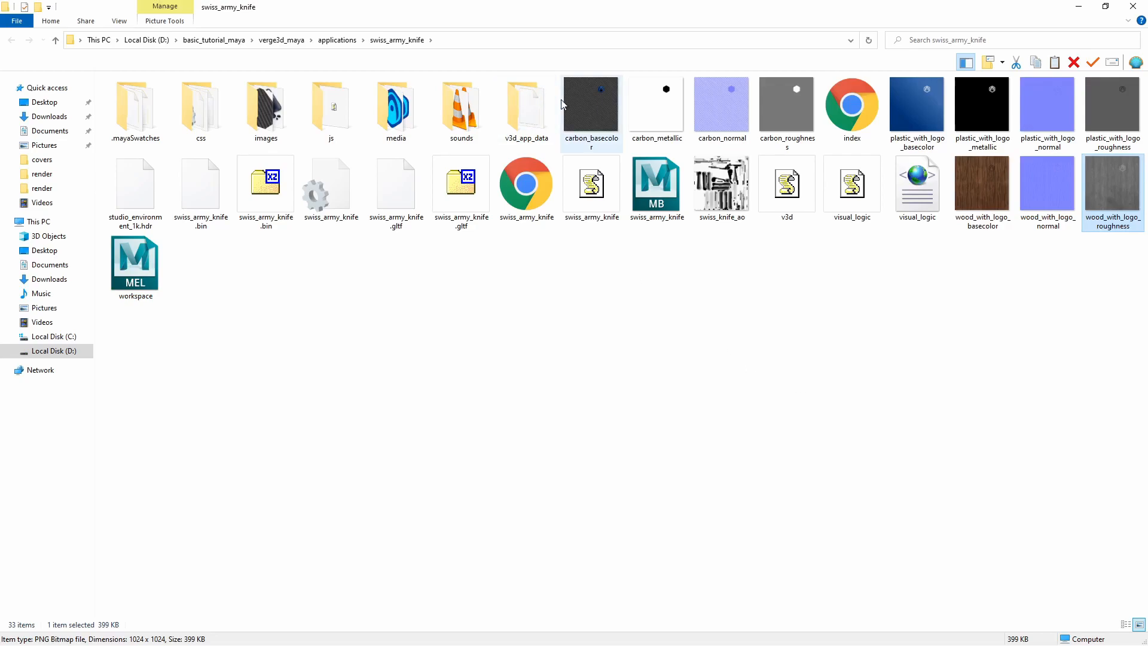
Review the files of the carbon texture set: base color, metallic, normal and roughness.
click(582, 99)
click(668, 106)
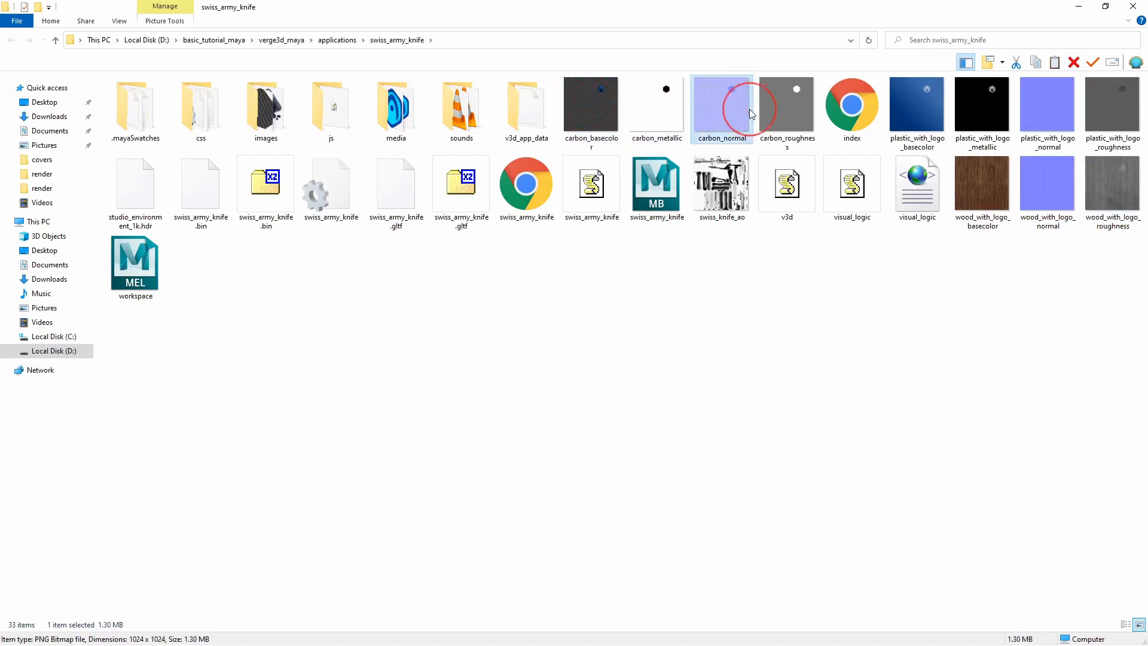
click(784, 109)
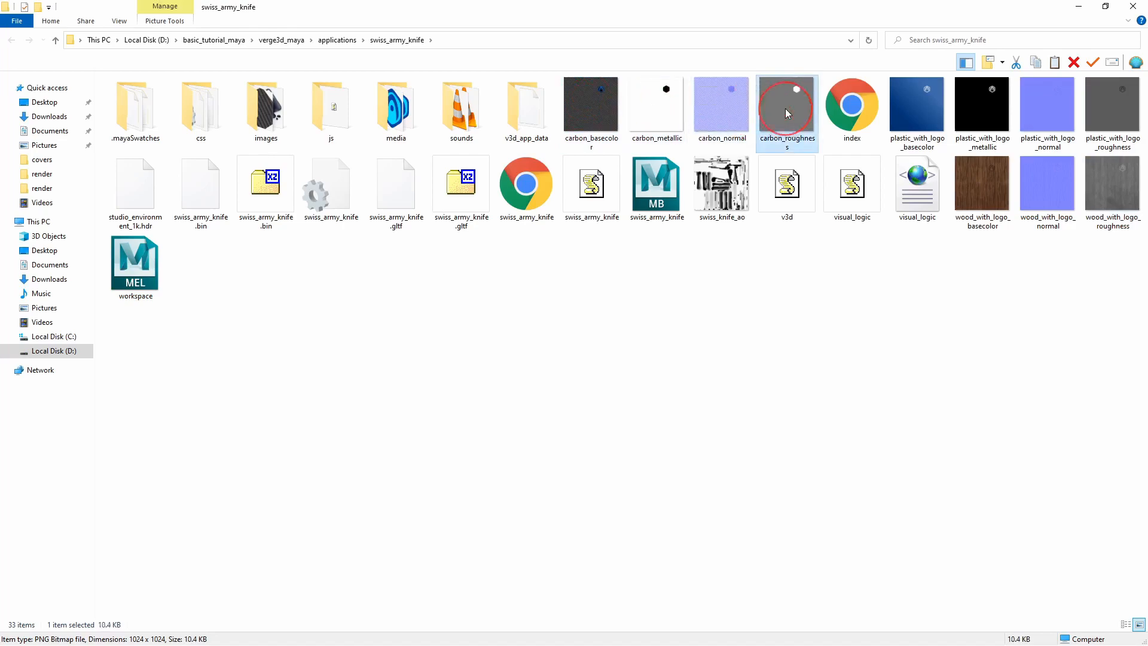
click(716, 110)
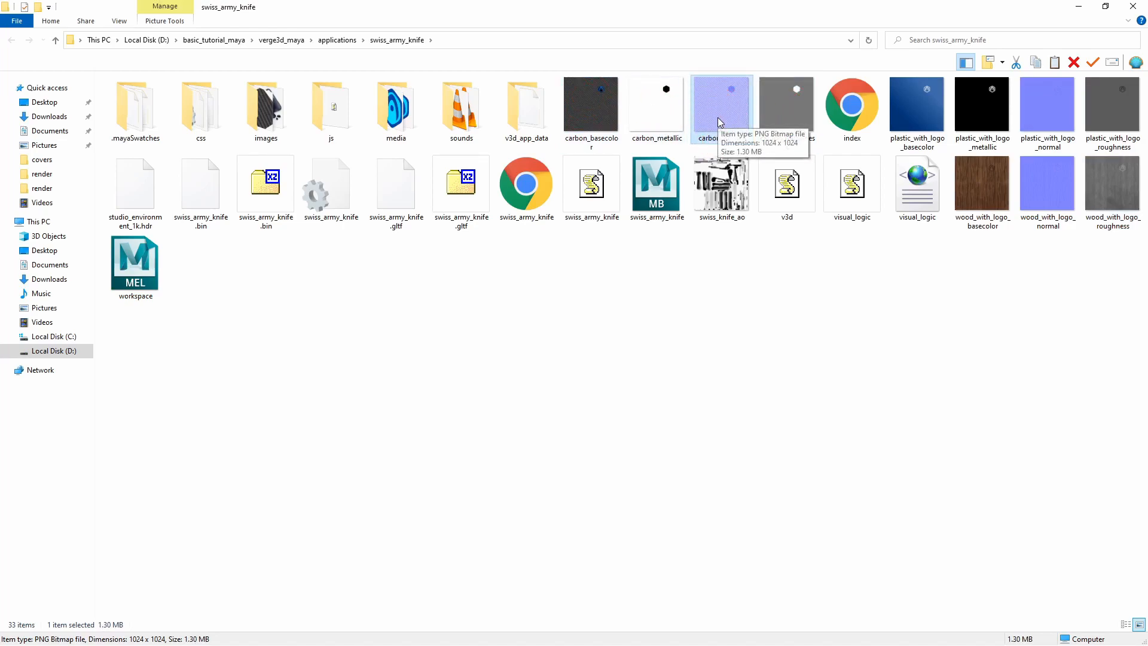
click(840, 321)
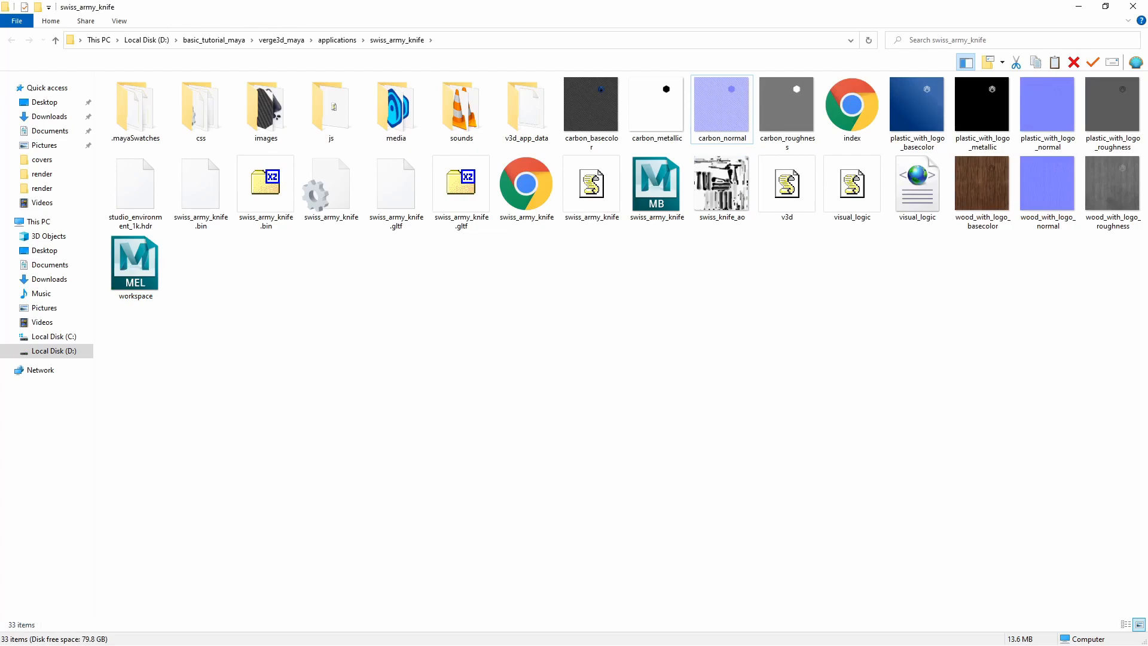
Switch to GIMP, restore its window from full screen, and resize it to about half the screen's width at full height.
key(alt+Tab)
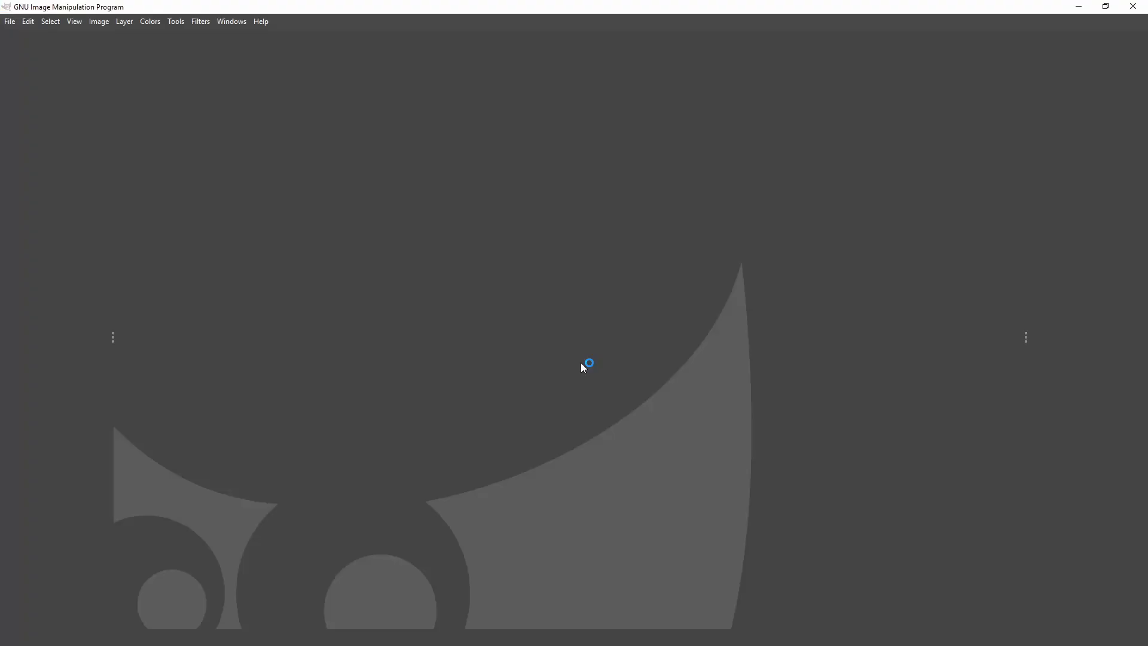
double_click(854, 6)
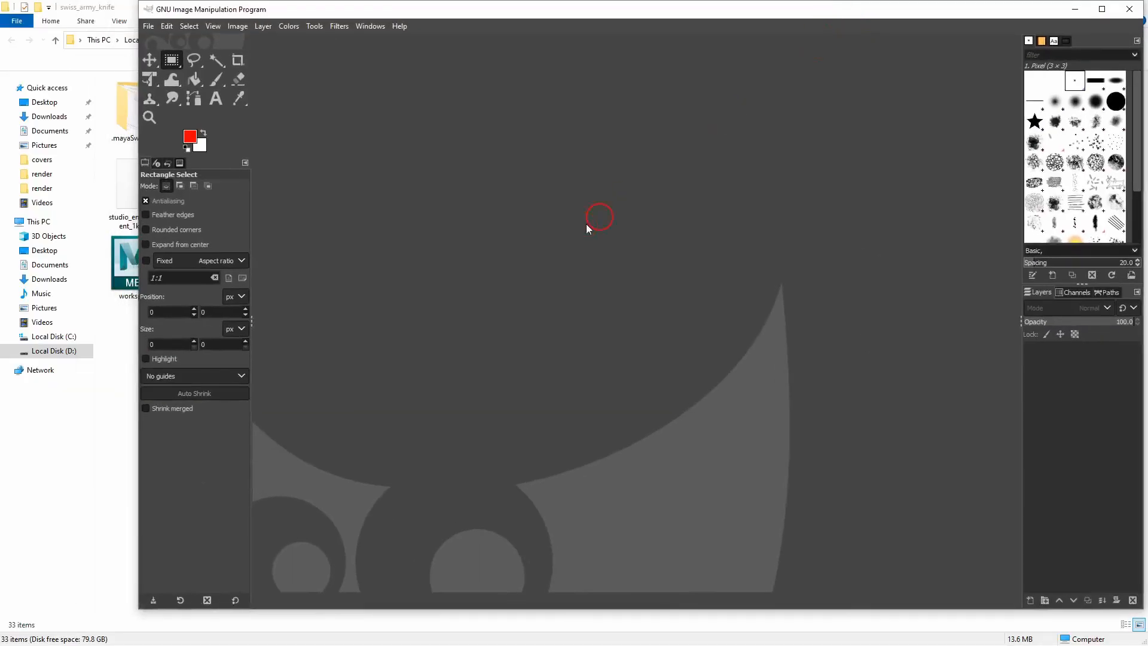
drag(313, 16, 170, 10)
drag(484, 600, 477, 640)
drag(1006, 365, 558, 330)
Restore the swiss_army_knife folder window, extend it to full height, and arrange it side by side with the widened GIMP window.
click(716, 9)
double_click(716, 9)
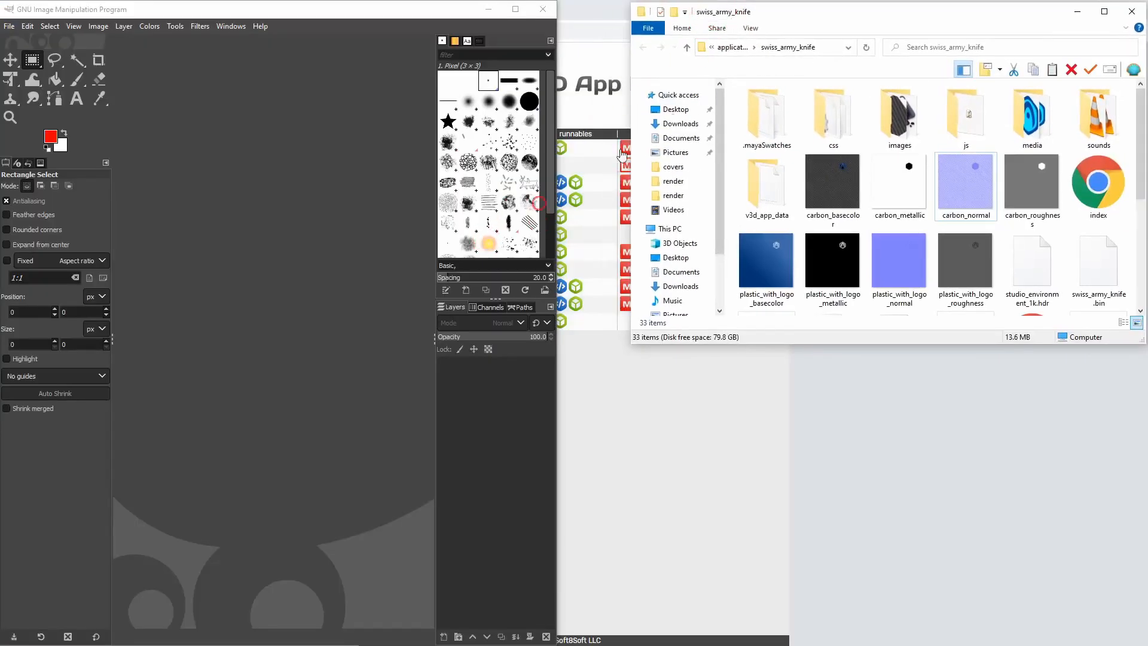
drag(810, 15, 738, 17)
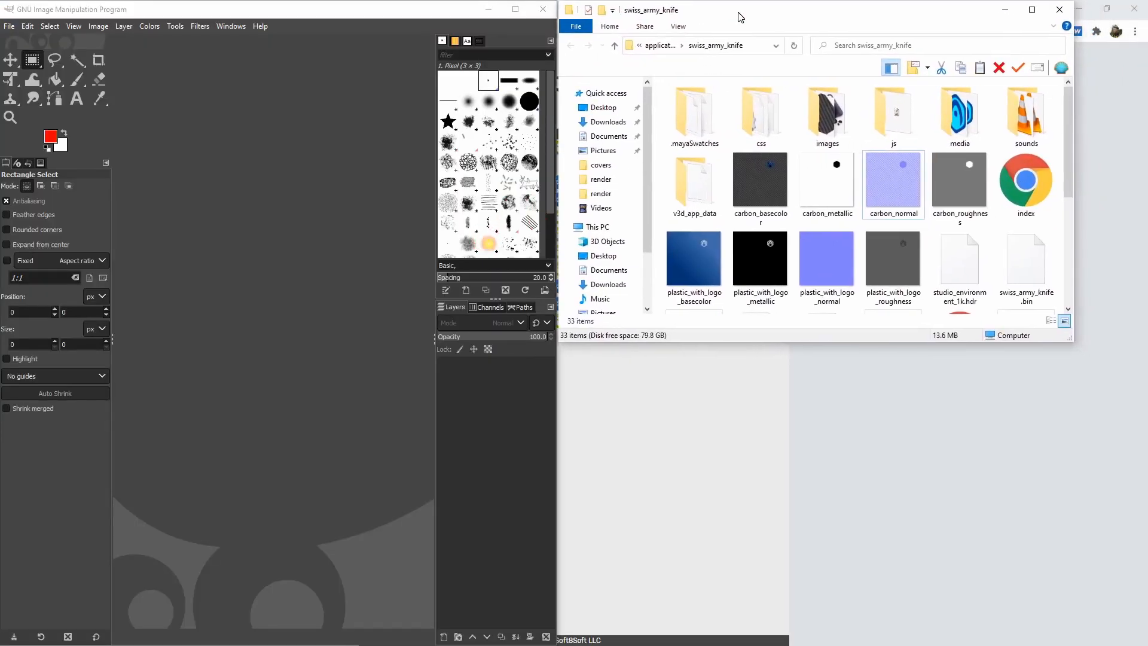
drag(852, 342, 835, 643)
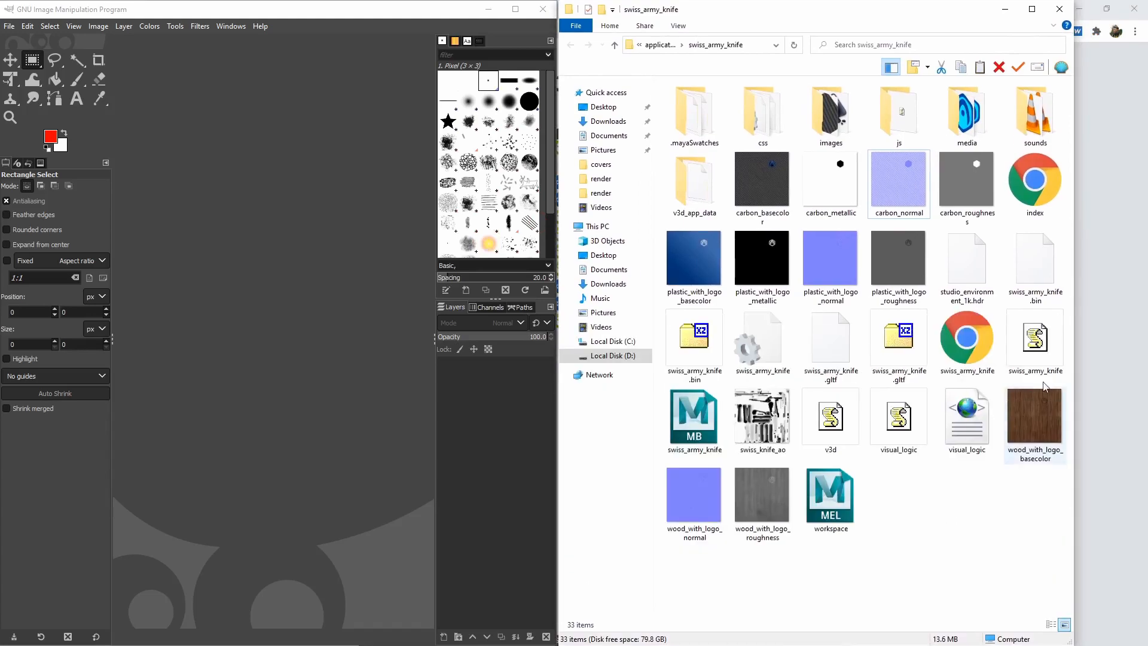
drag(906, 15, 977, 15)
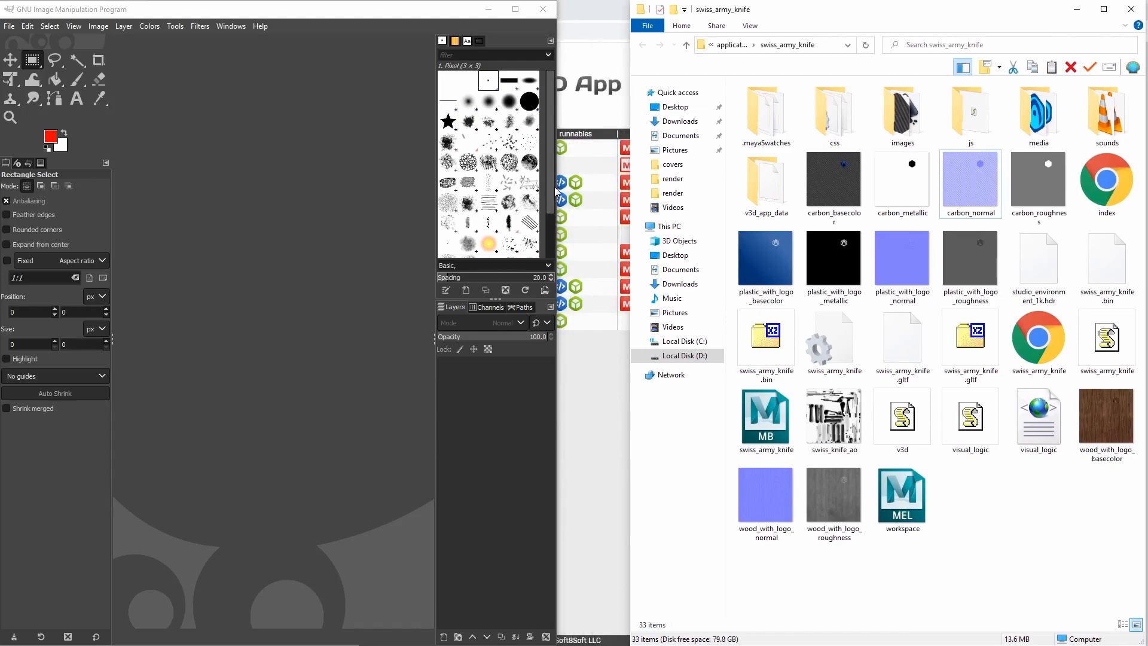
drag(556, 186, 630, 186)
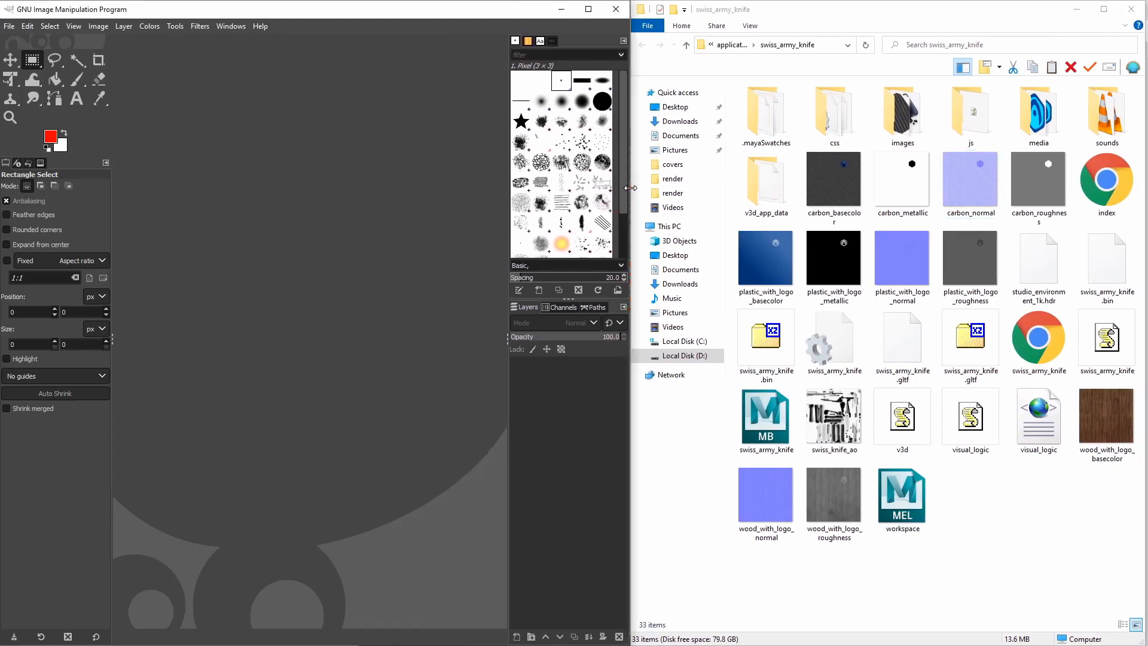
Load the carbon_metallic texture into GIMP and add carbon_roughness to the same image as a layer above it.
click(913, 179)
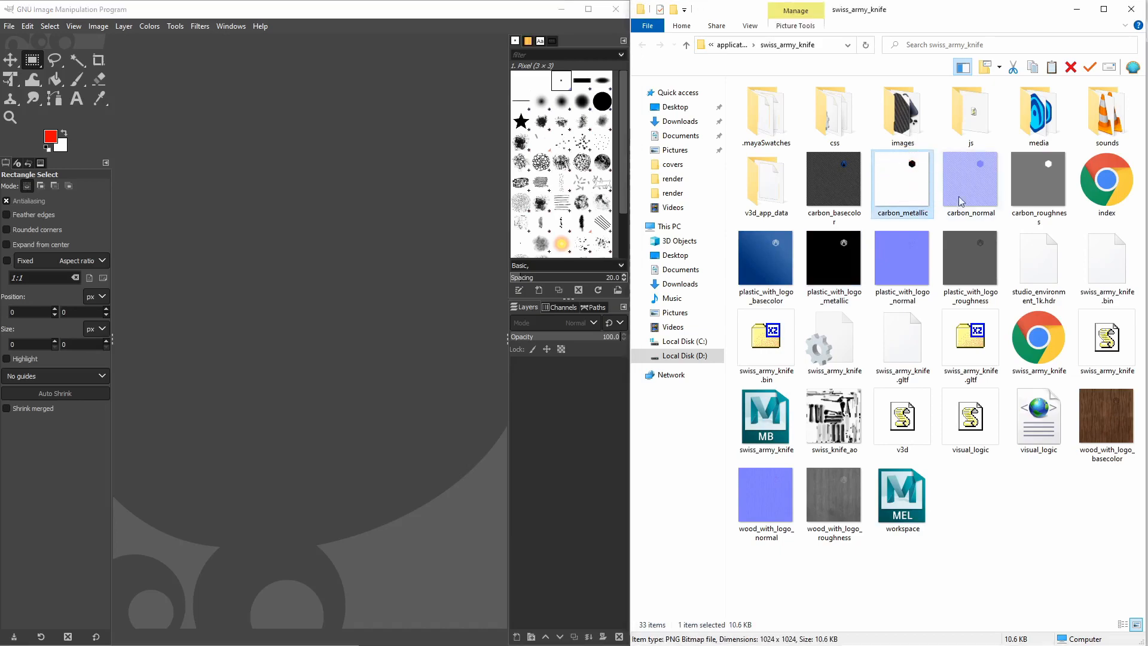
drag(1017, 196, 994, 199)
click(910, 199)
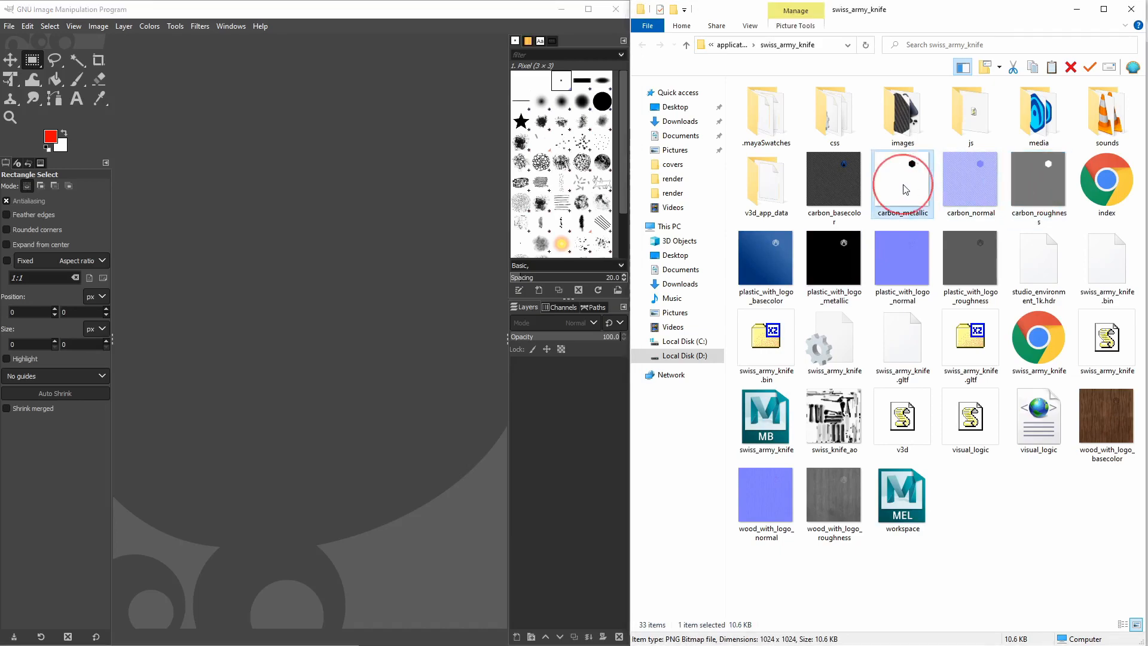
drag(909, 199, 441, 213)
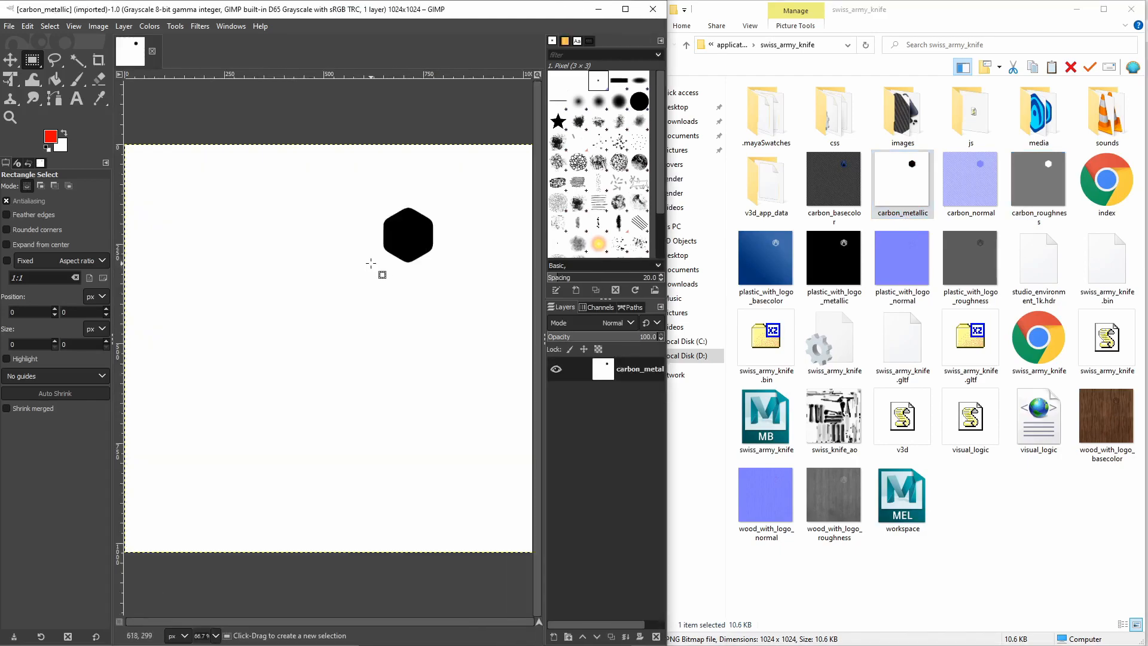
click(1042, 190)
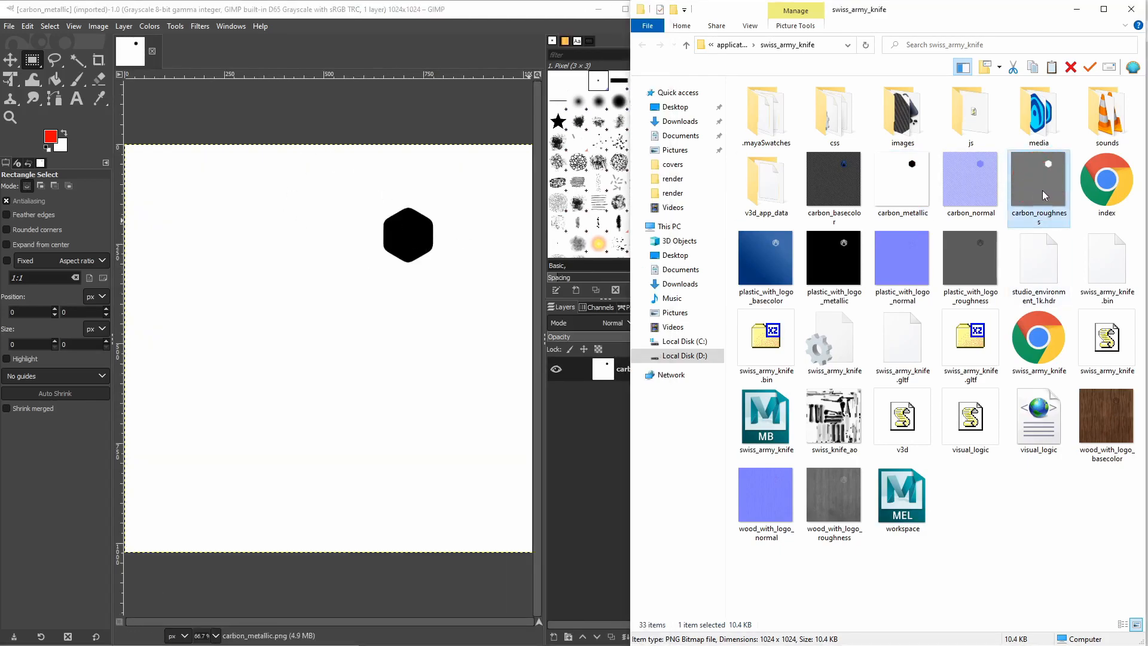
click(371, 257)
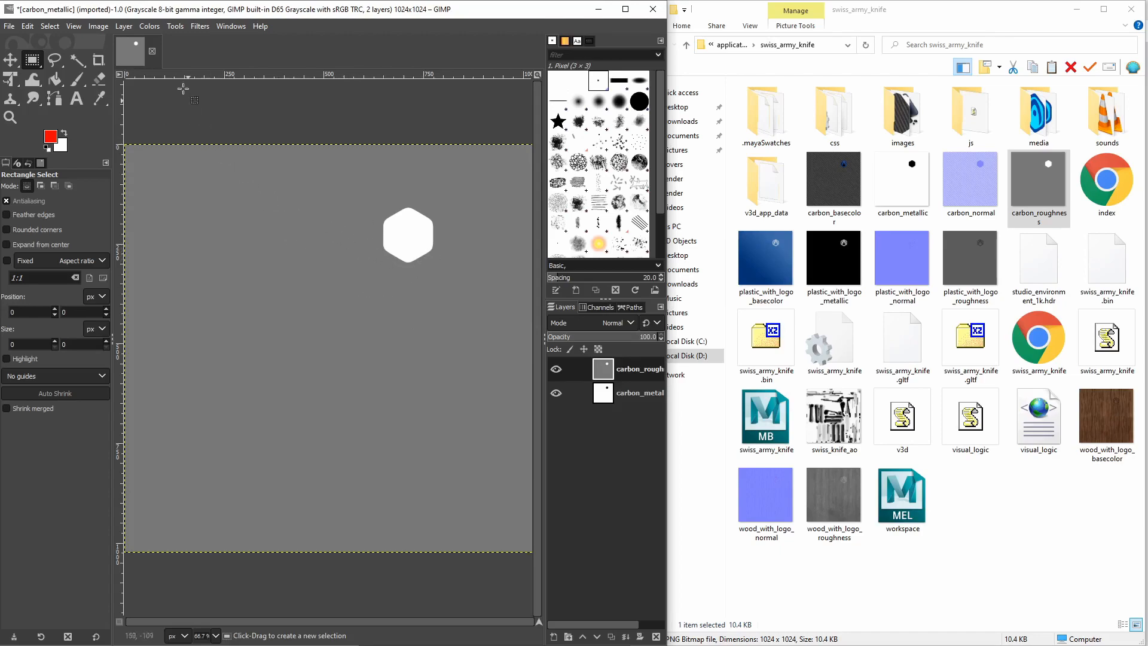
Check the layered carbon image's colour mode, then start composing its layers into an RGB image.
click(147, 27)
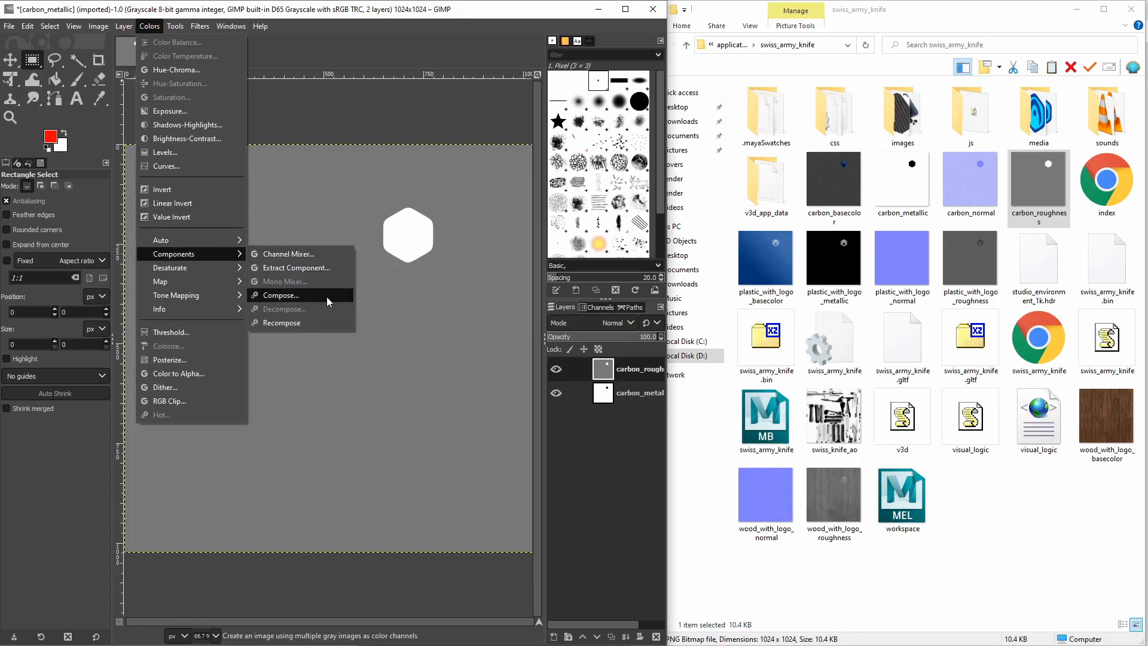
click(99, 26)
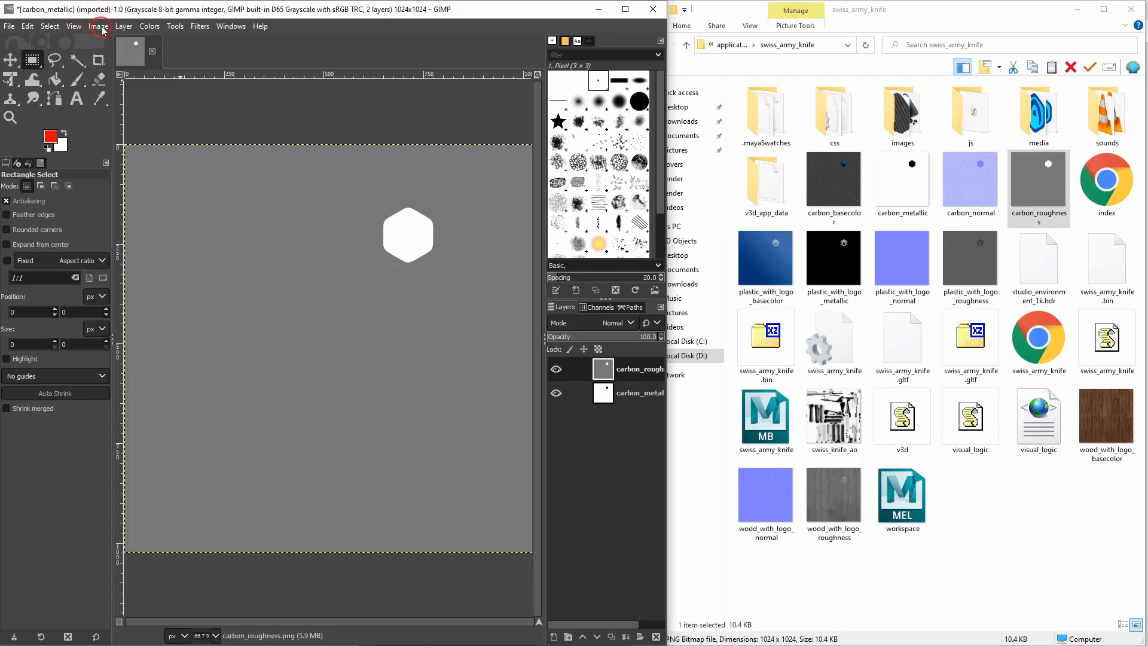
click(99, 27)
mouse_move(212, 66)
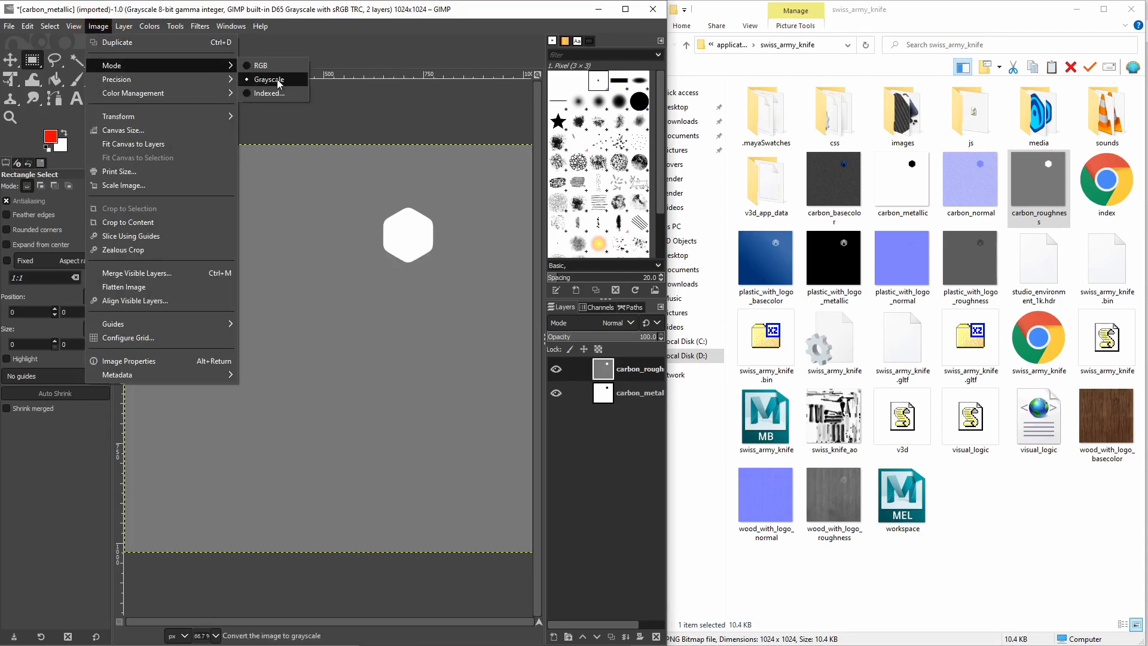
mouse_move(150, 26)
mouse_move(196, 263)
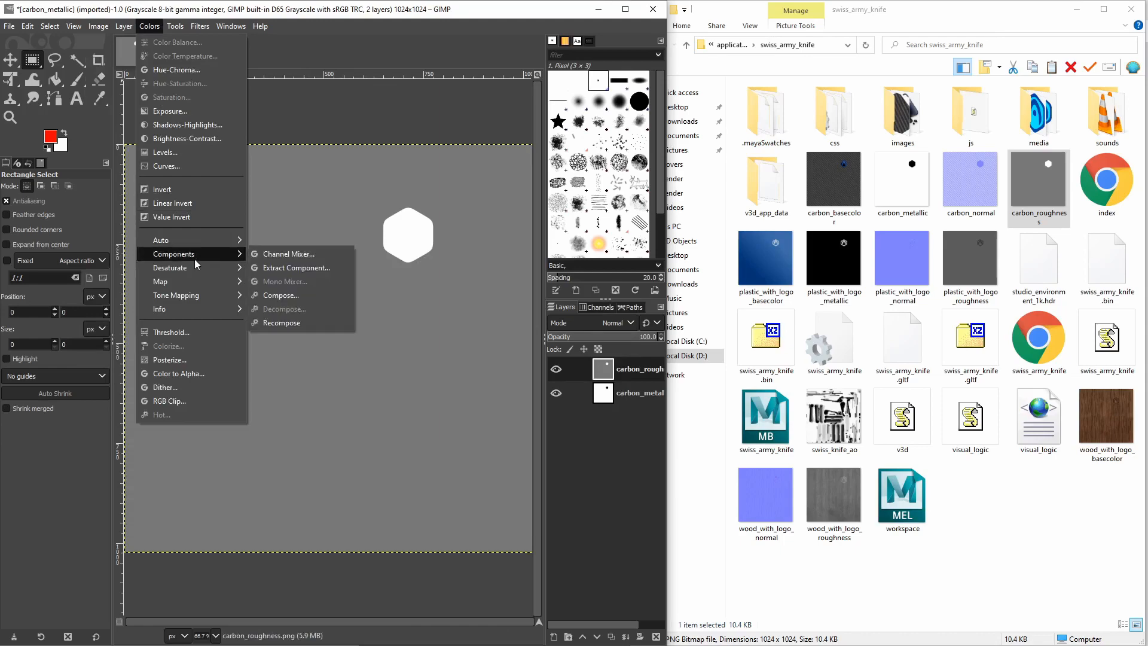
click(304, 296)
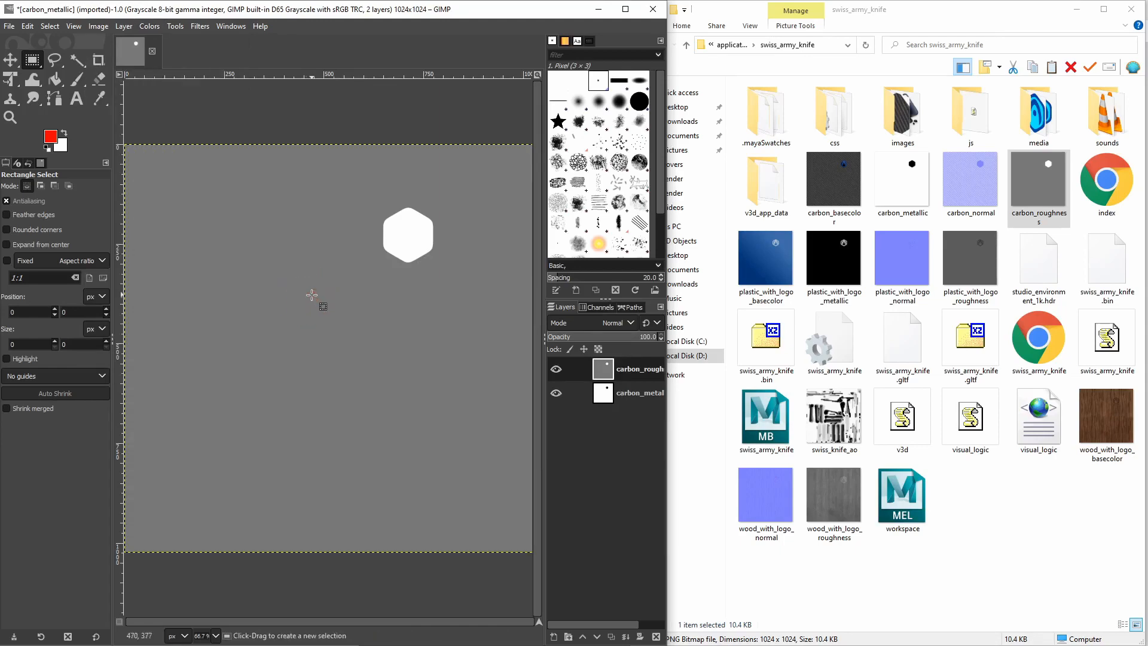
drag(561, 247, 377, 228)
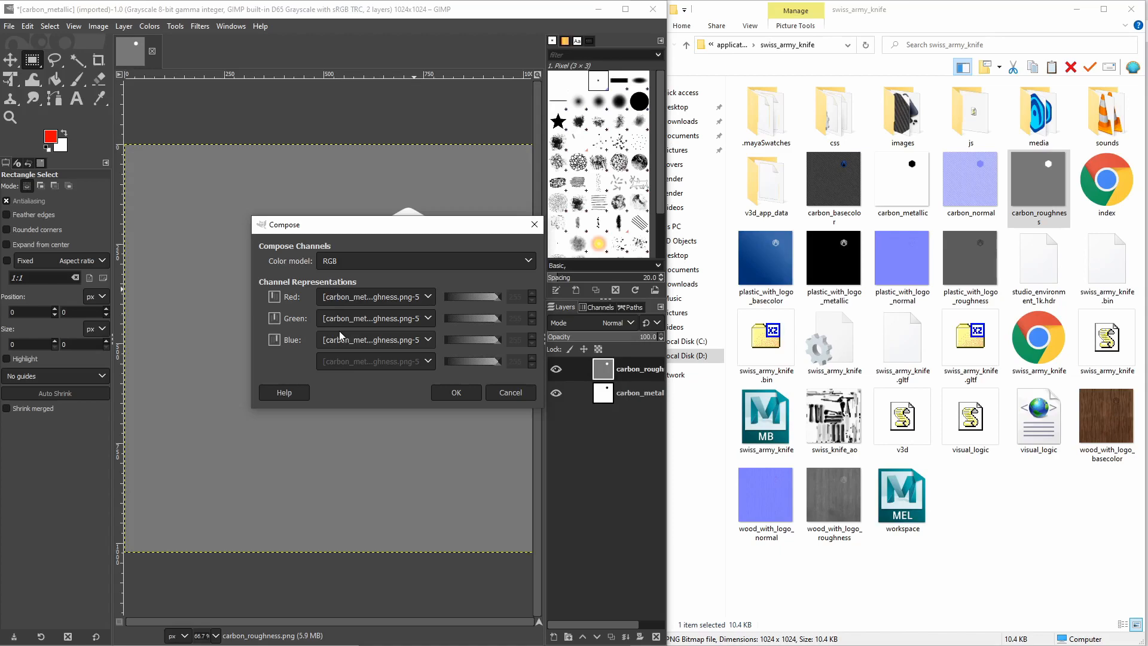
drag(385, 228, 350, 232)
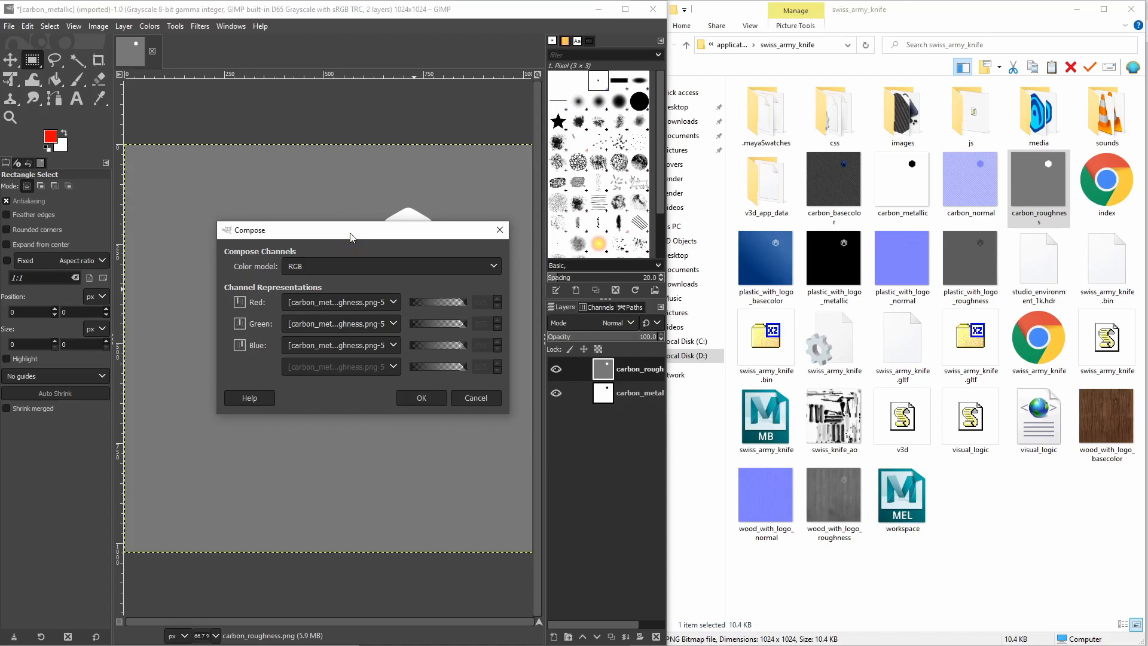
click(310, 303)
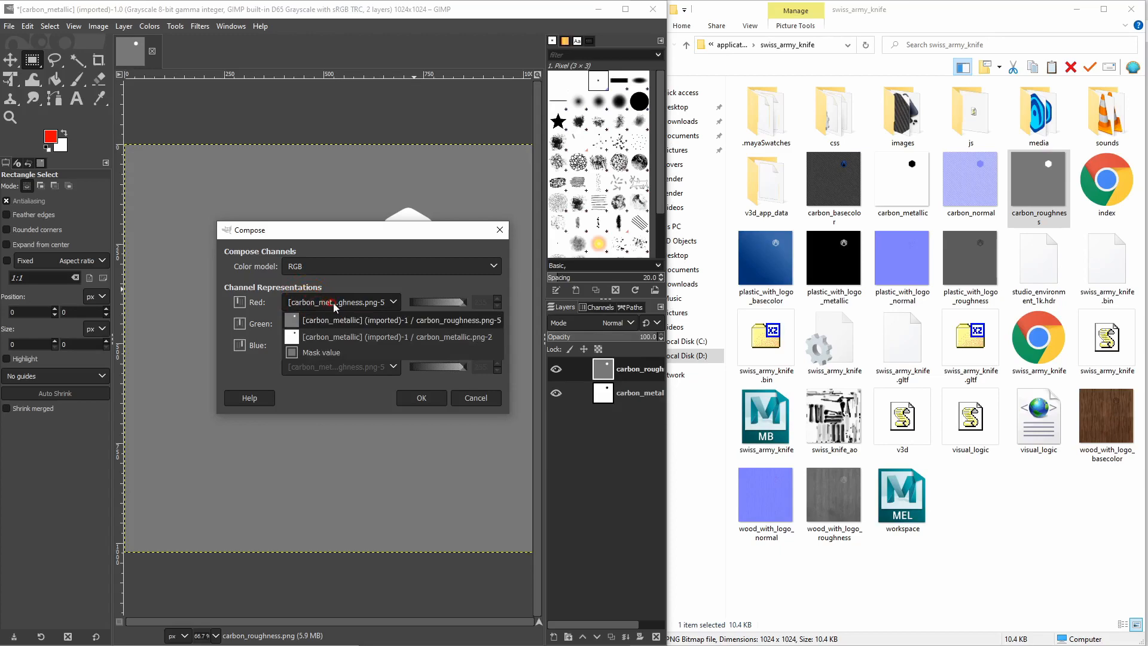
click(274, 298)
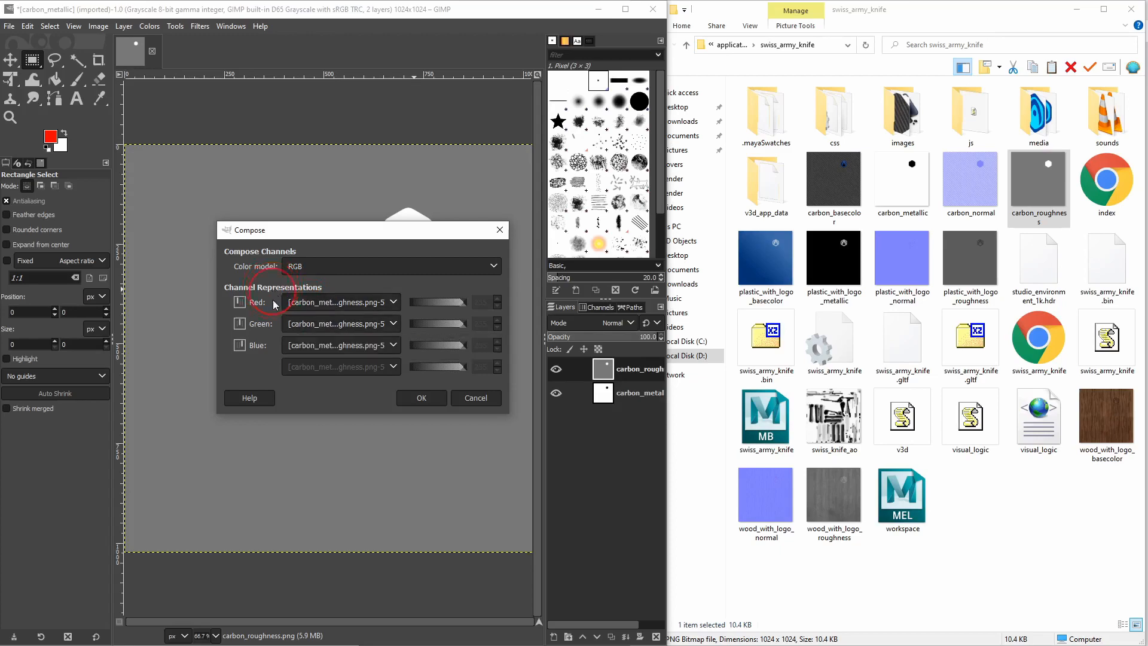
click(306, 323)
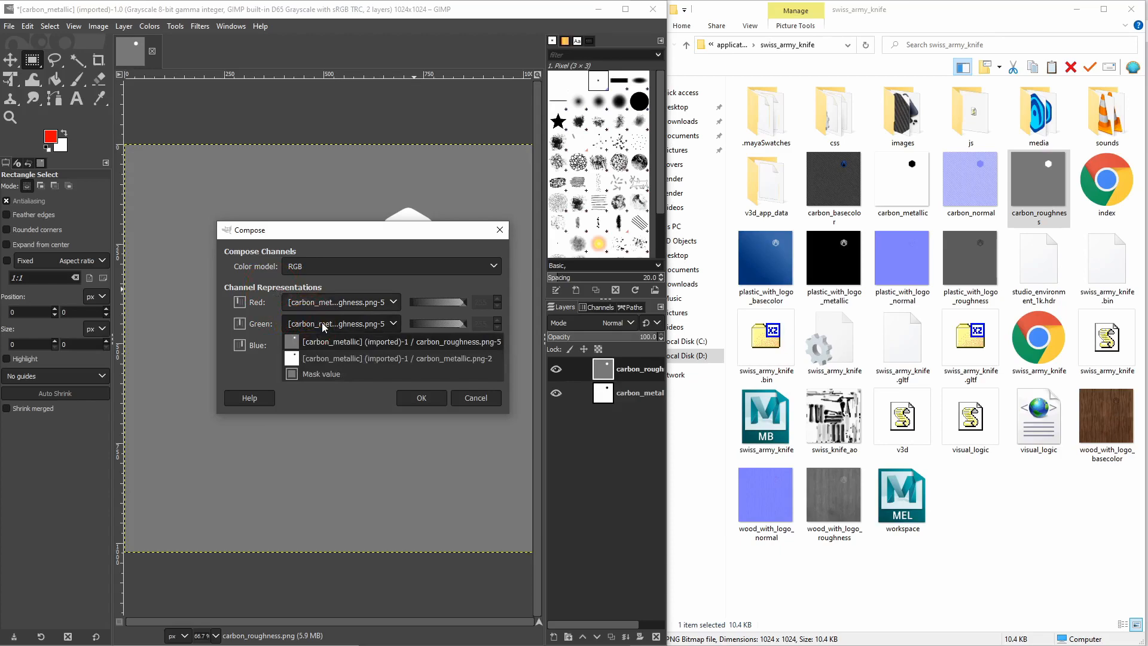
click(325, 235)
click(315, 346)
click(315, 347)
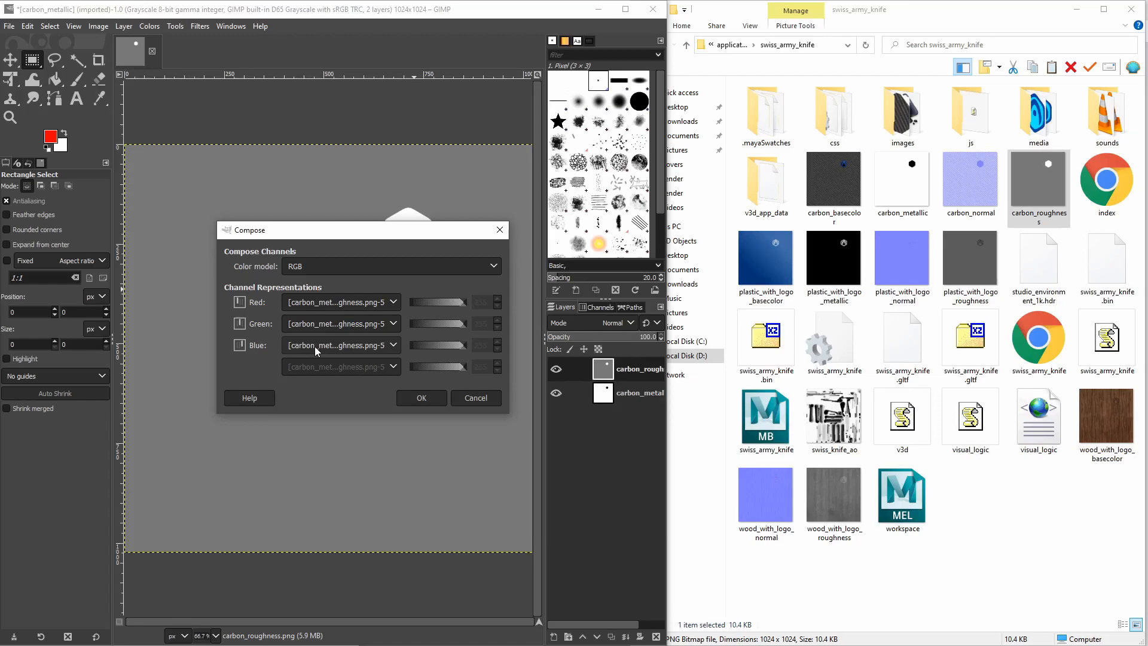
Set the red channel's source to a constant mask value of 0.
click(325, 301)
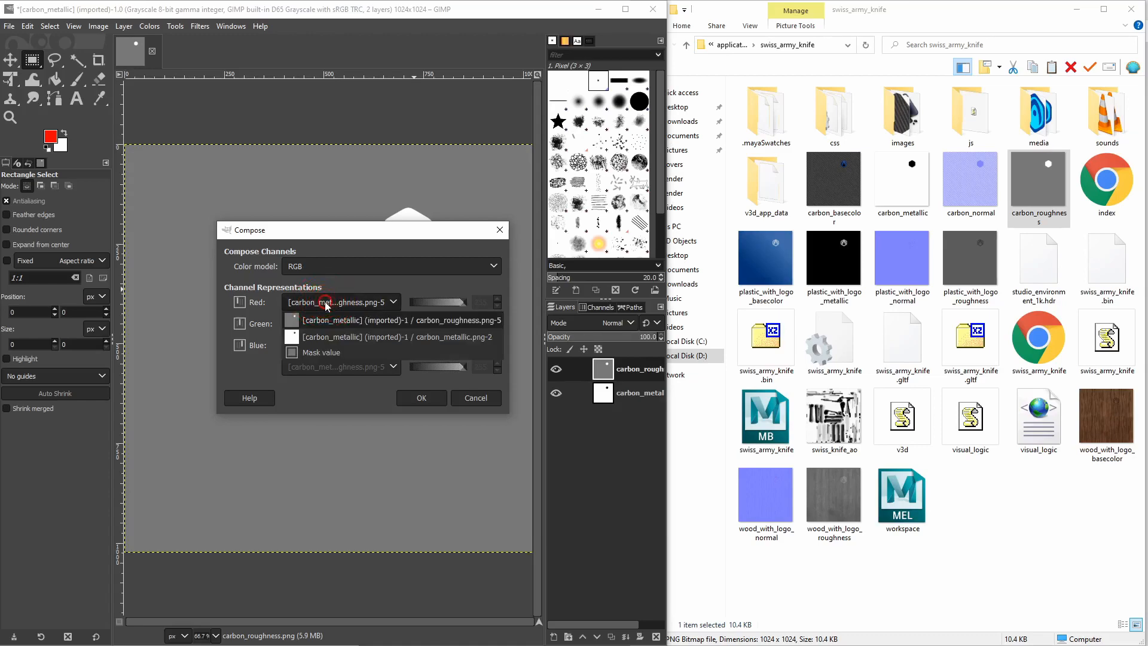
click(309, 353)
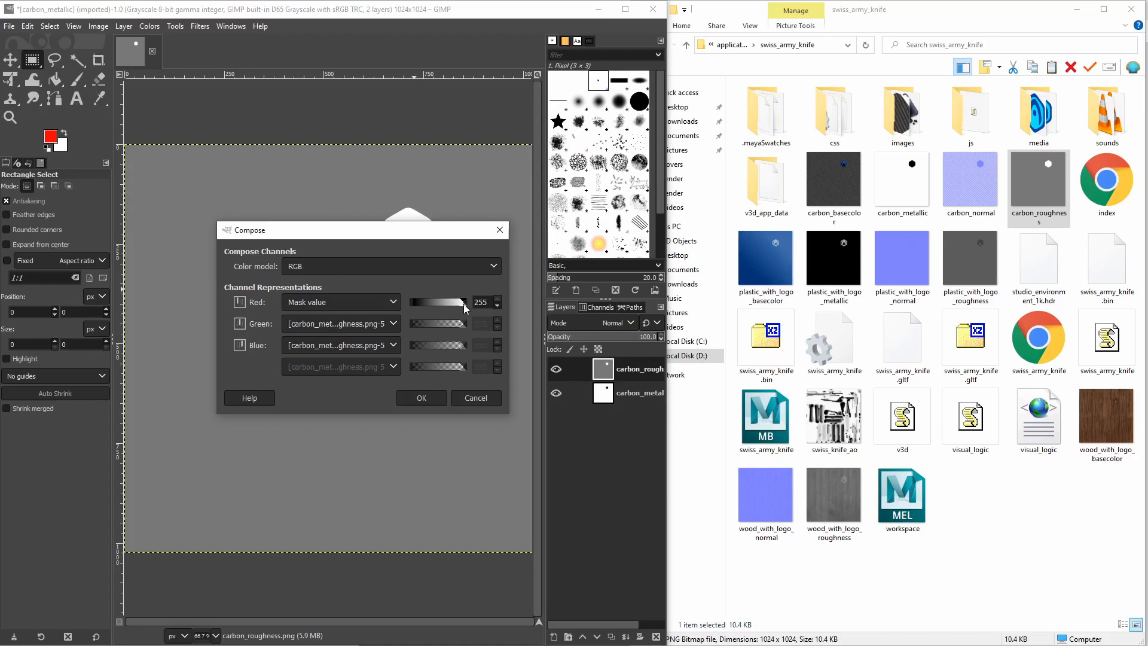
drag(464, 304, 410, 303)
drag(379, 237, 375, 250)
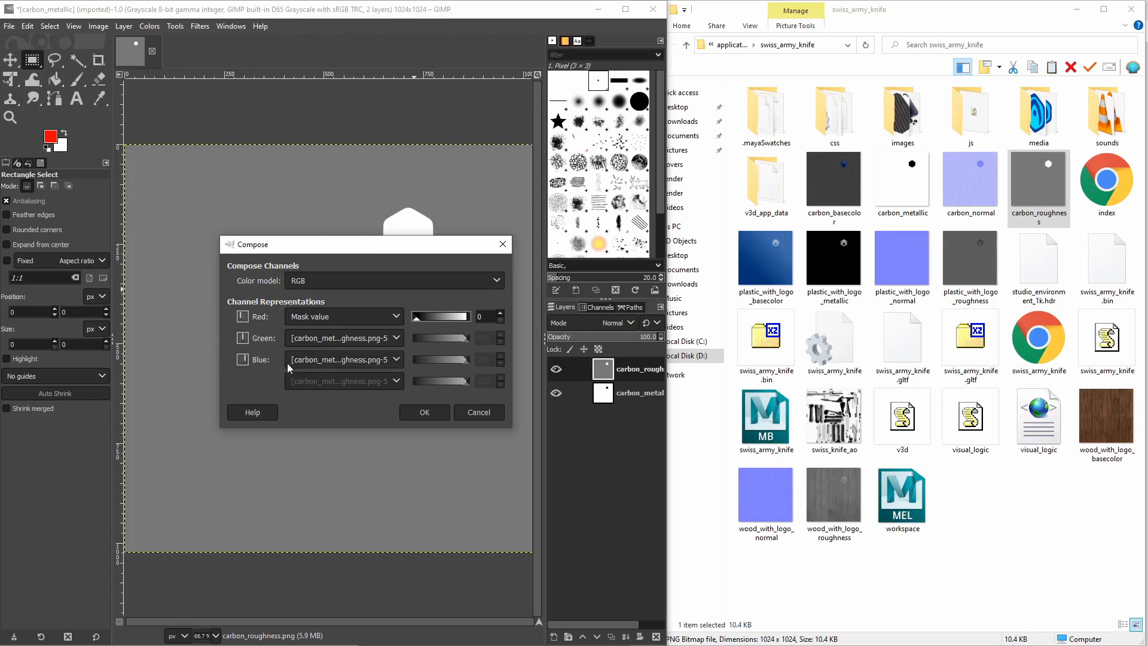
Keep carbon_roughness as the green channel, assign carbon_metallic to the blue channel, and compose the image.
click(311, 339)
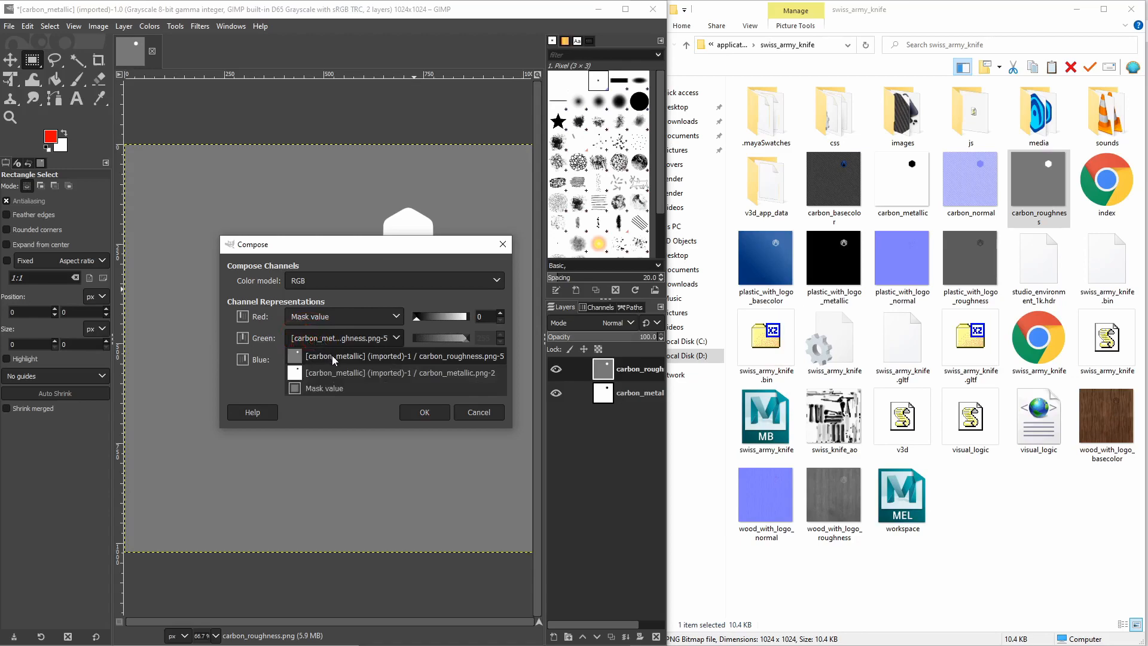
click(313, 340)
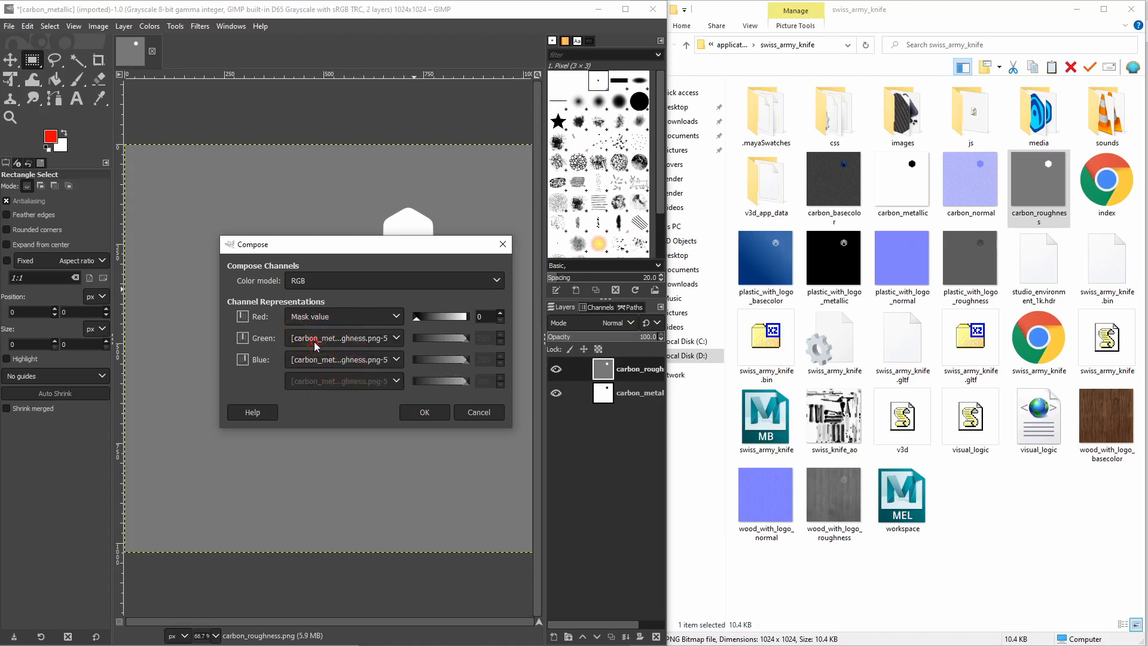
click(310, 360)
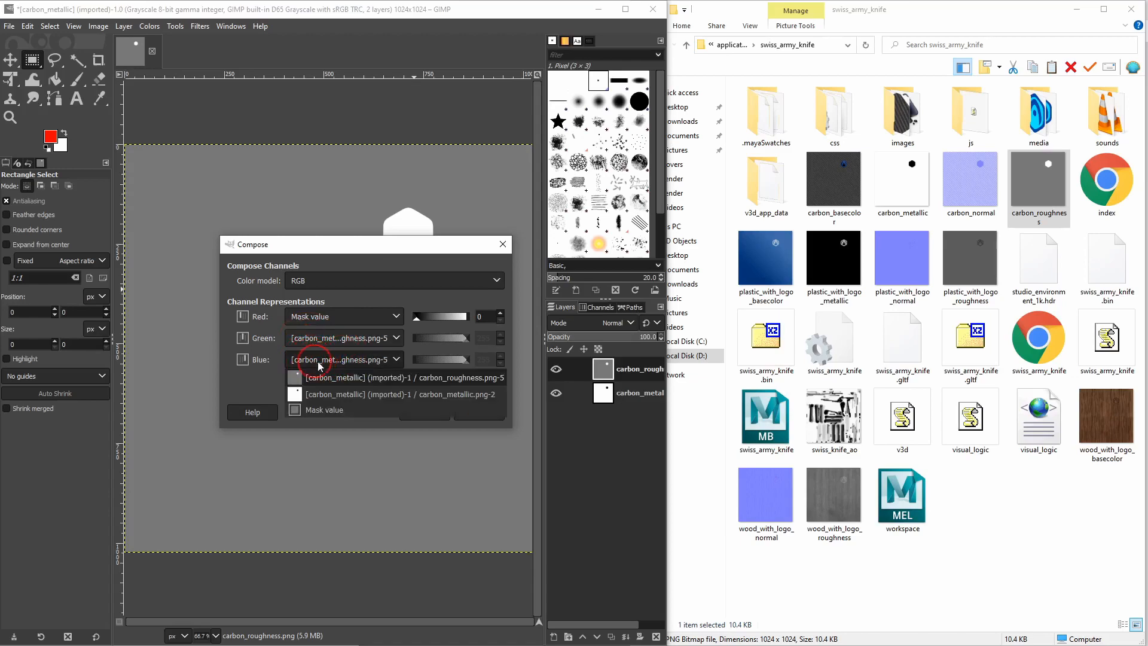
click(365, 395)
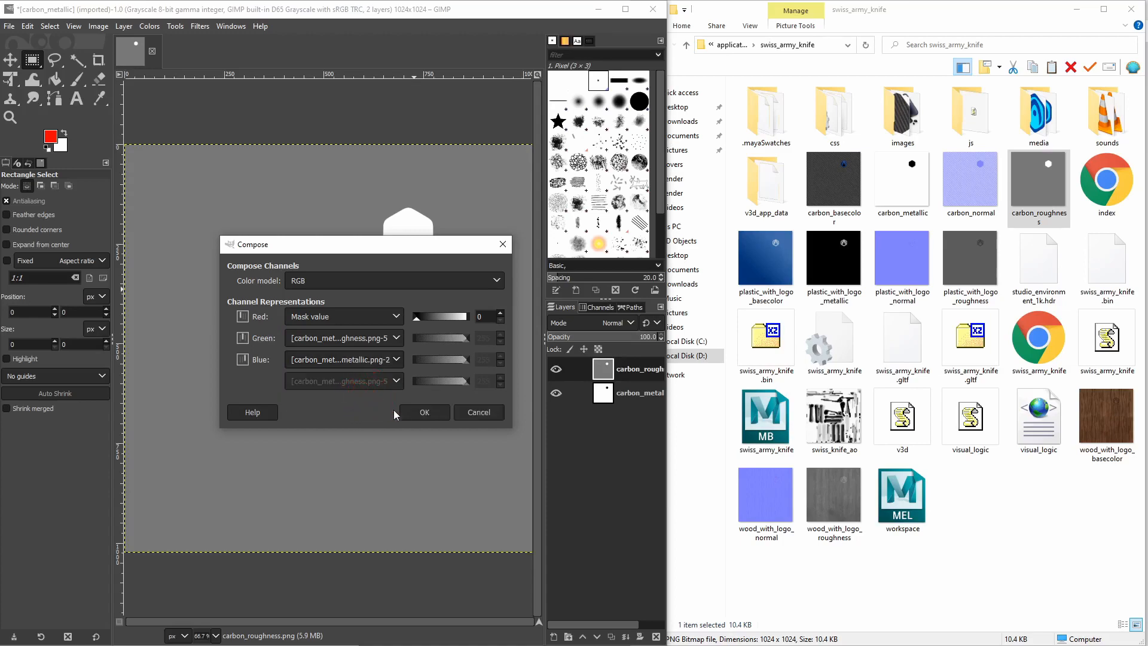
click(422, 412)
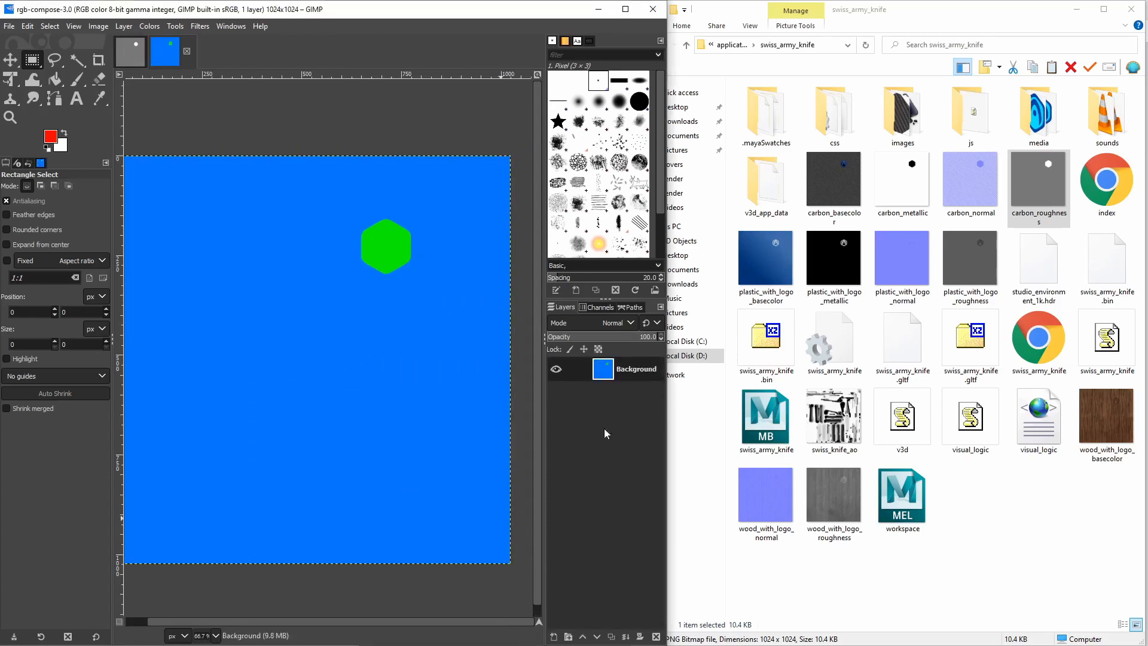
middle_drag(267, 330, 306, 316)
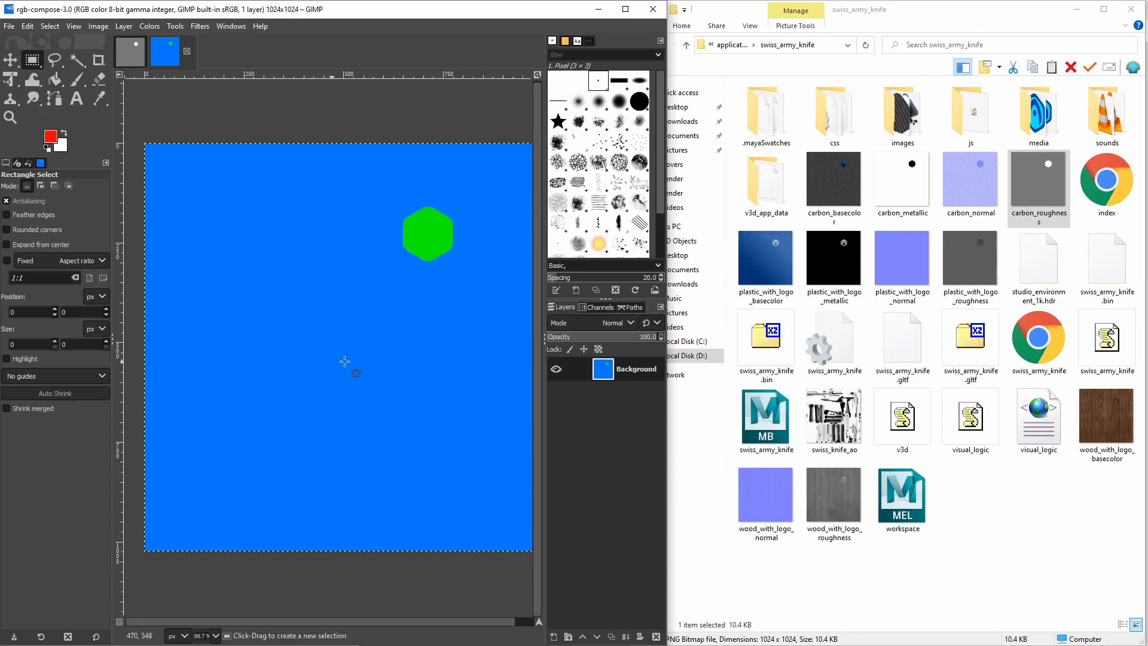
Export the composed image to the swiss_army_knife folder under the name carbon_OclussionRoughnessMetallic.jpg.
click(9, 27)
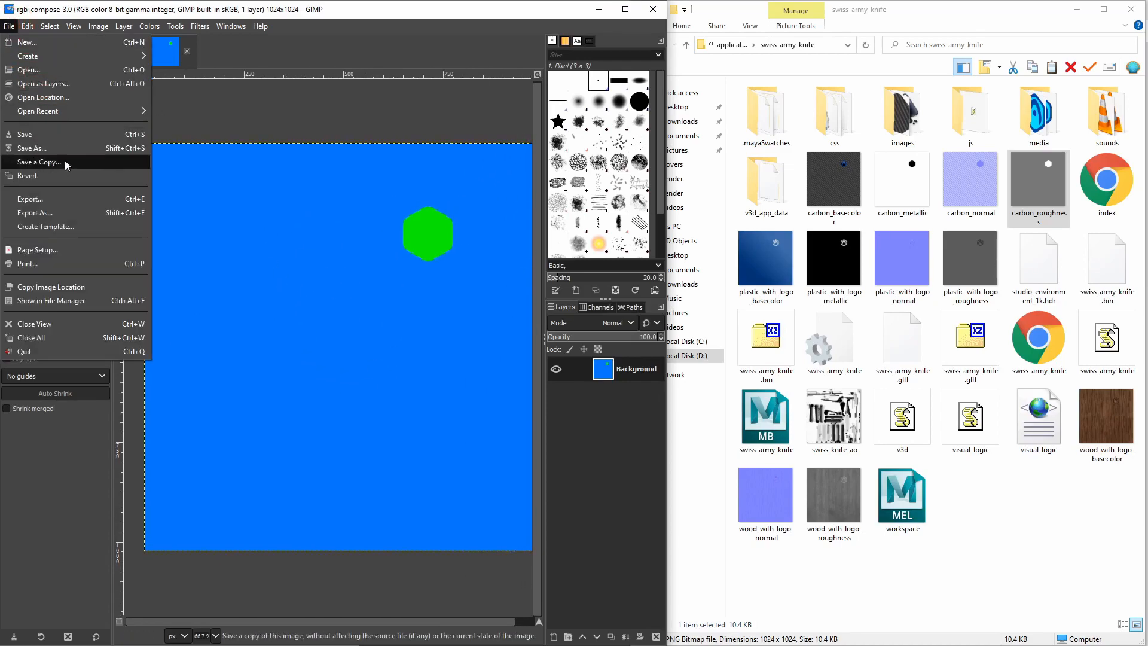
click(61, 204)
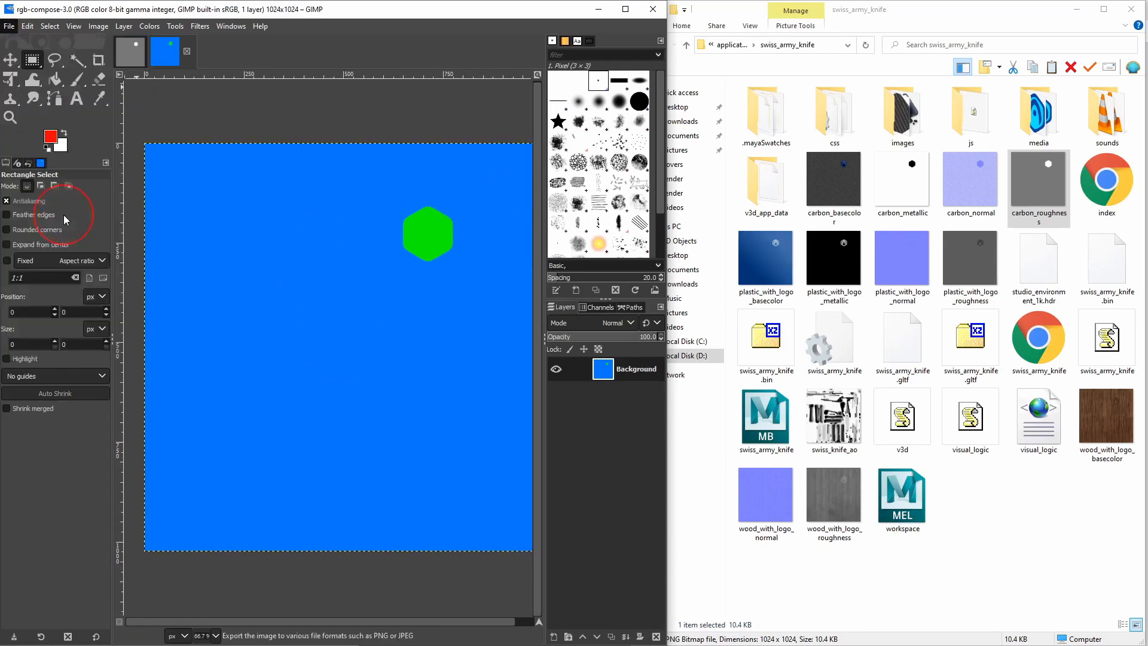
click(395, 317)
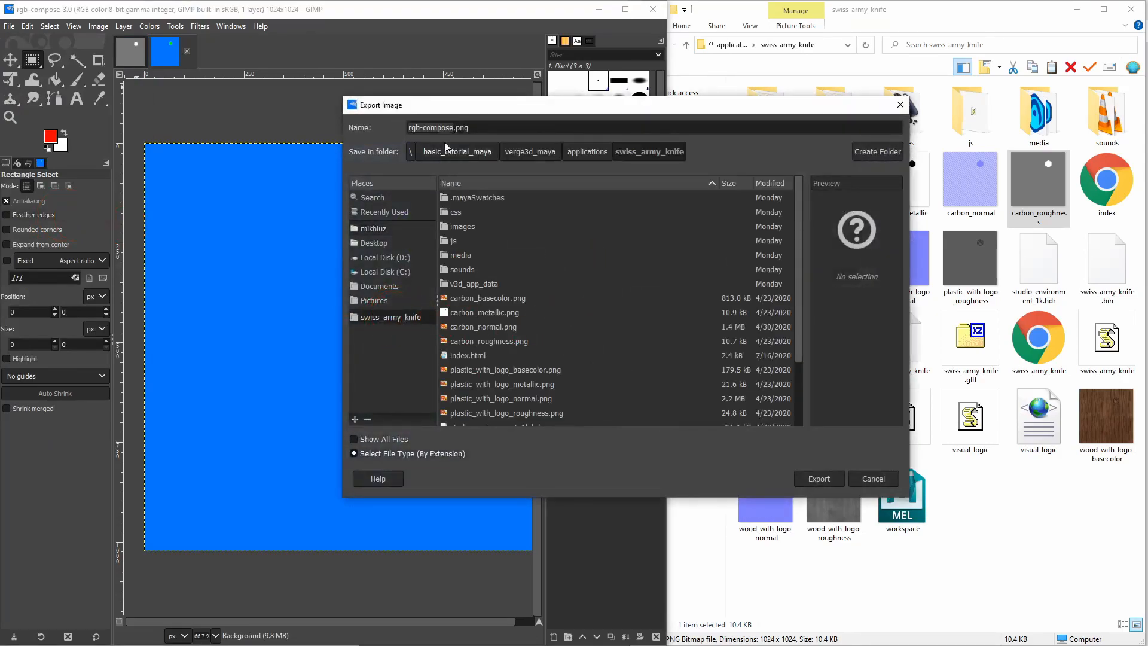
click(455, 126)
drag(454, 126, 407, 128)
text(carbon_)
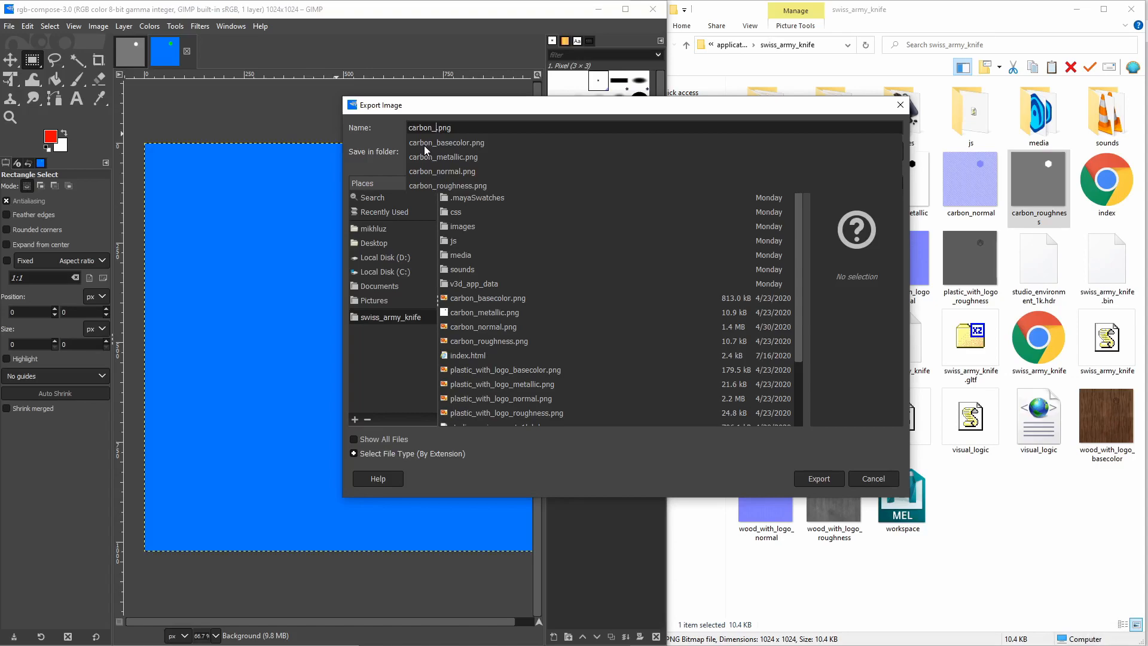
text(Ocluss)
text(ionRoughn)
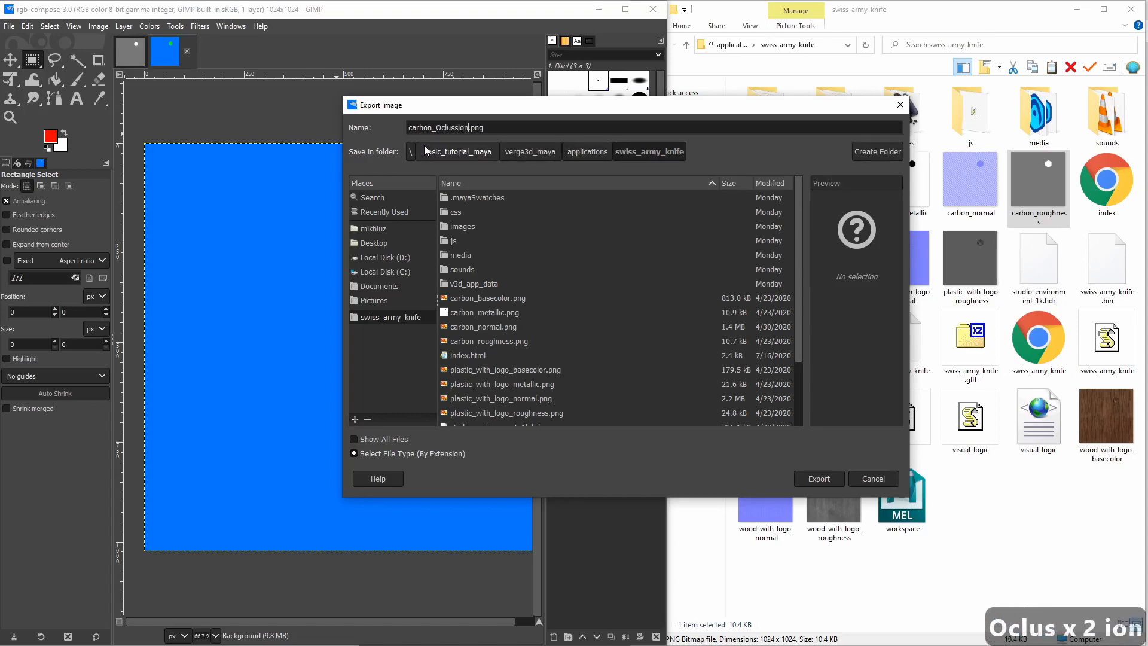
text(essMetall)
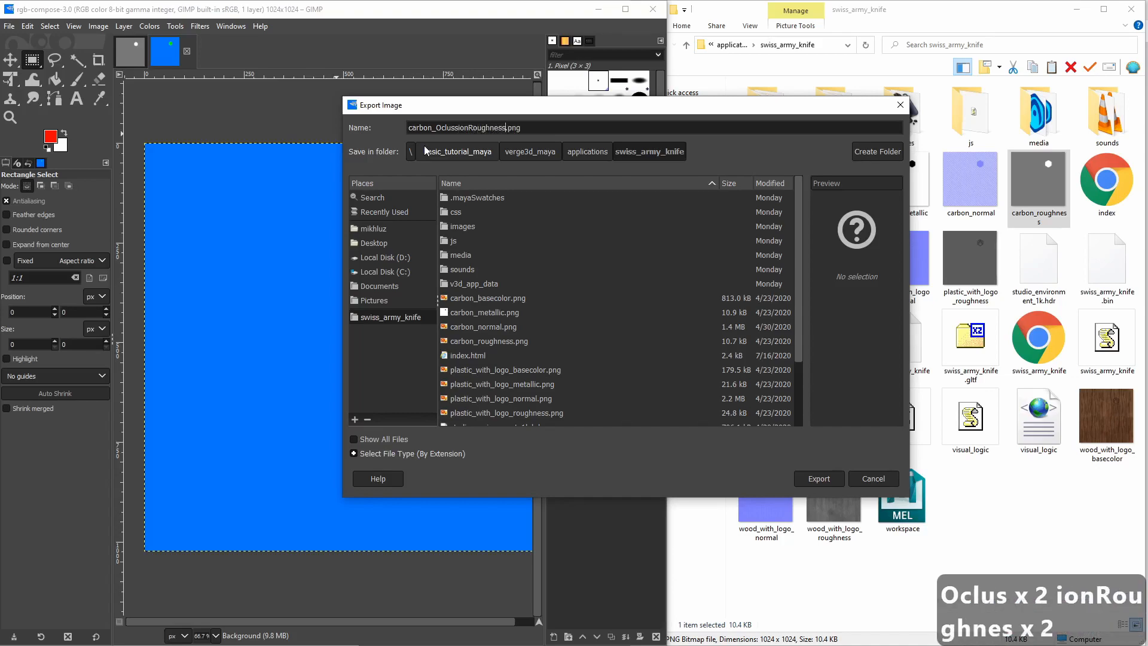
text(ic)
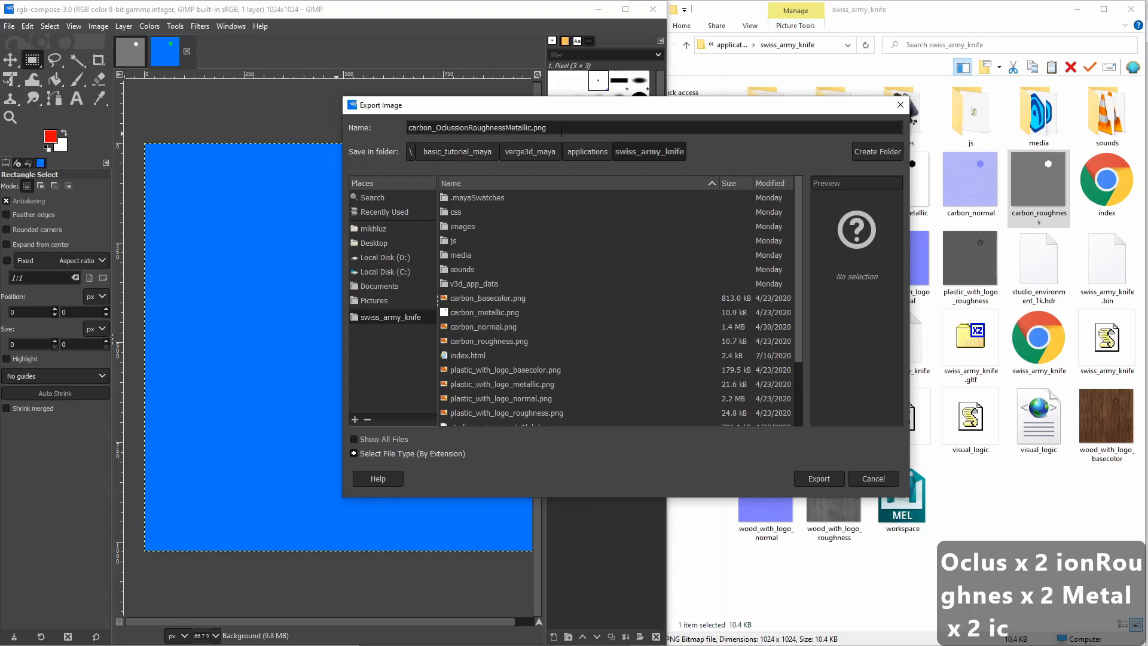
key(BackSpace)
key(BackSpace)
key(BackSpace)
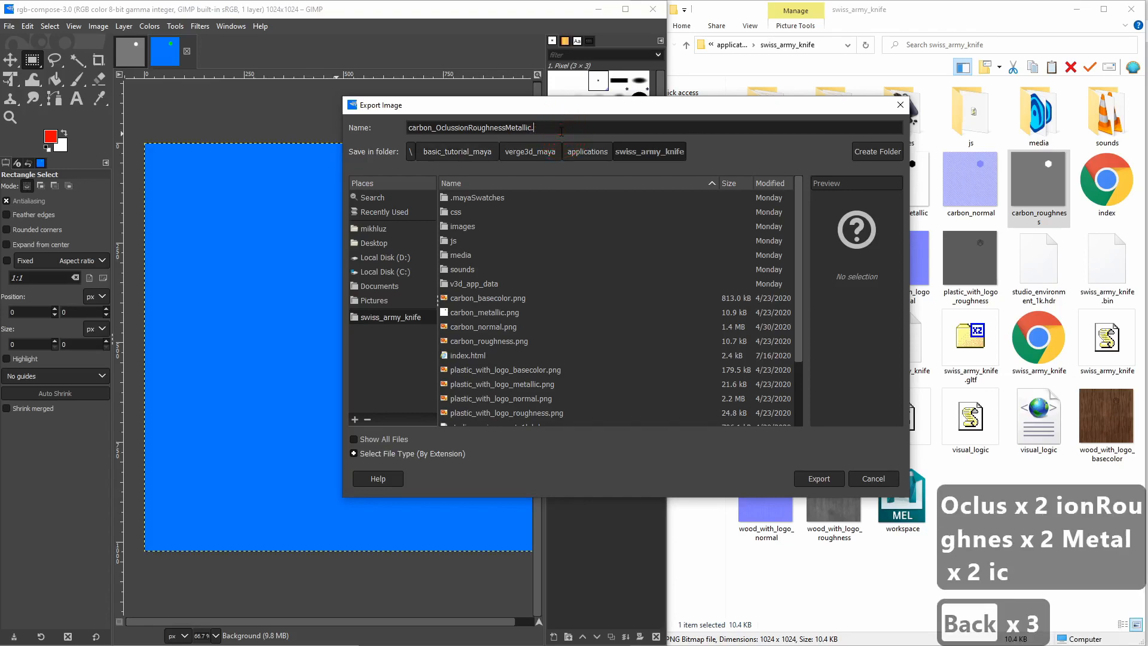
text(jpg)
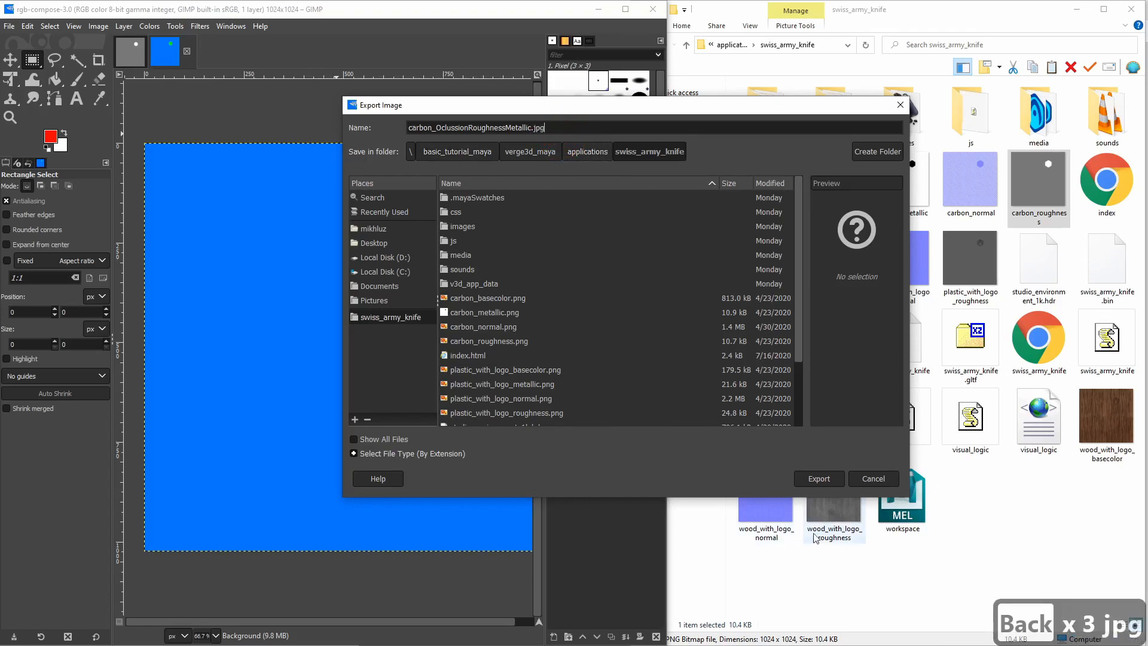
click(816, 478)
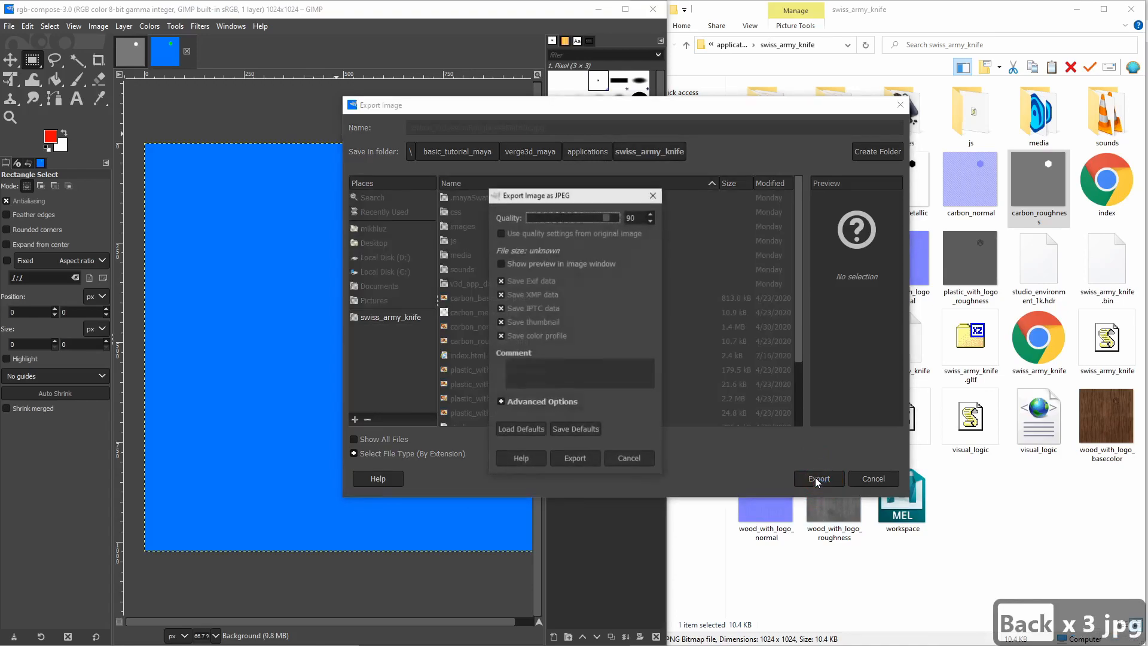
Set the JPEG quality to 93 and complete the export.
click(650, 214)
click(650, 214)
click(650, 214)
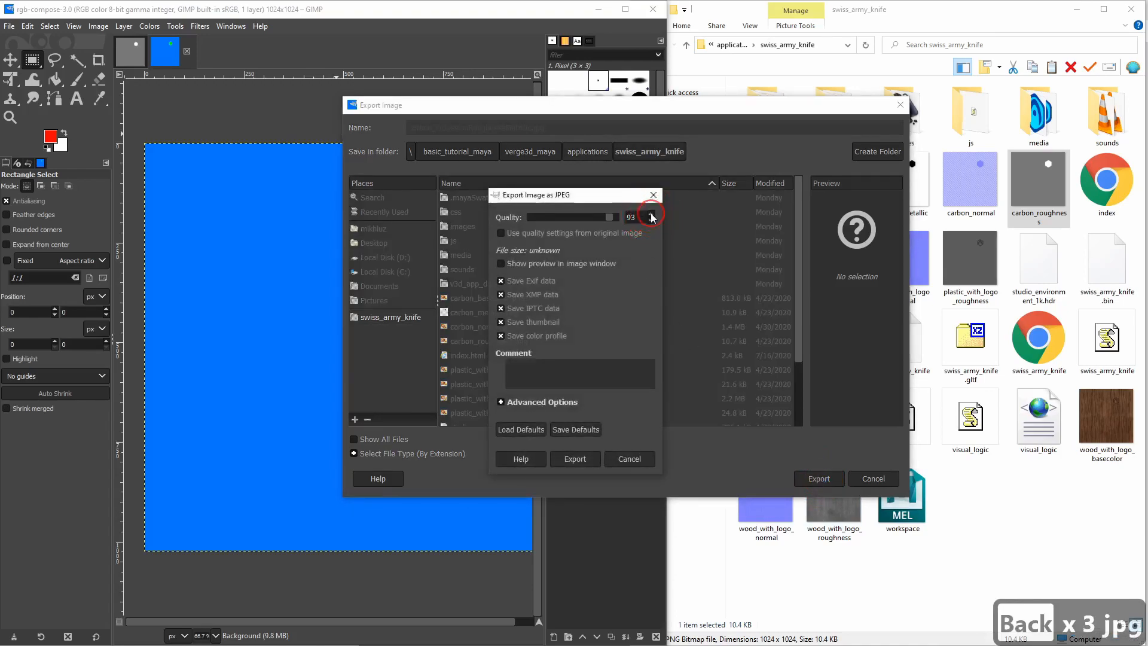
click(574, 458)
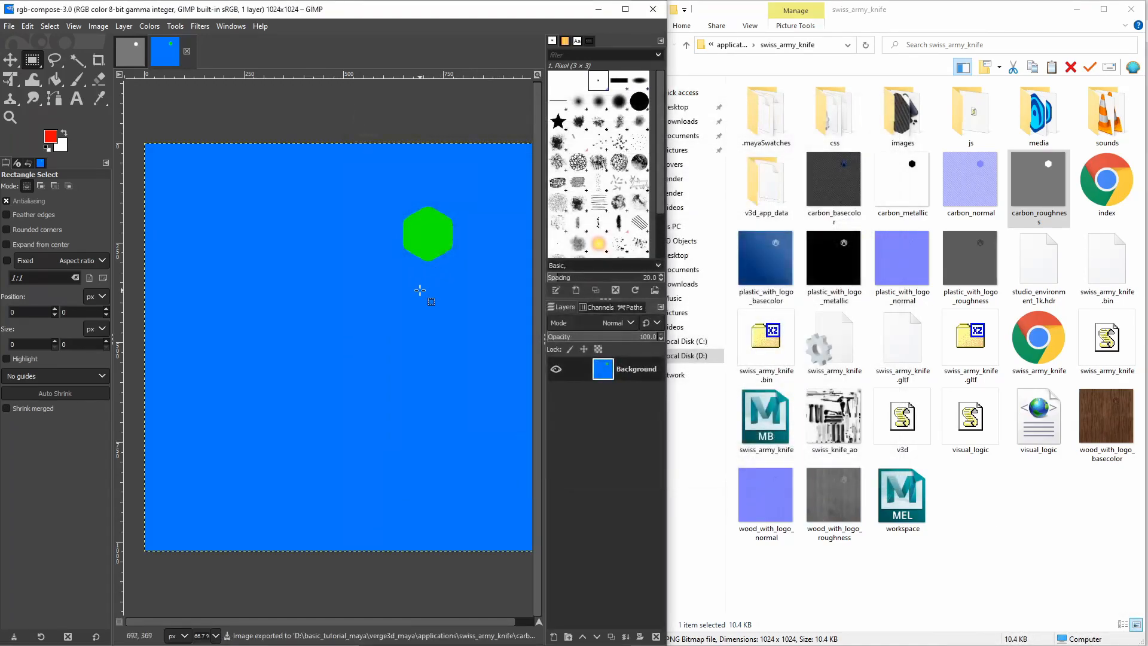
Close both open images, discarding changes, and select the exported combined carbon texture in the swiss_army_knife folder.
key(ctrl+w)
key(ctrl+w)
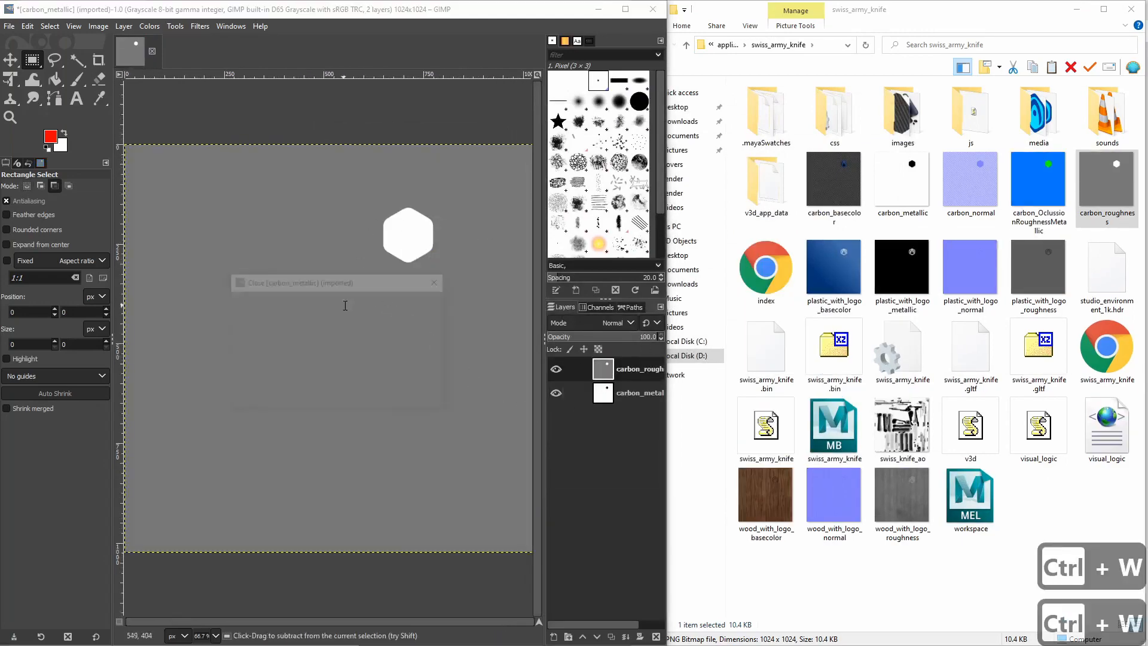
click(319, 399)
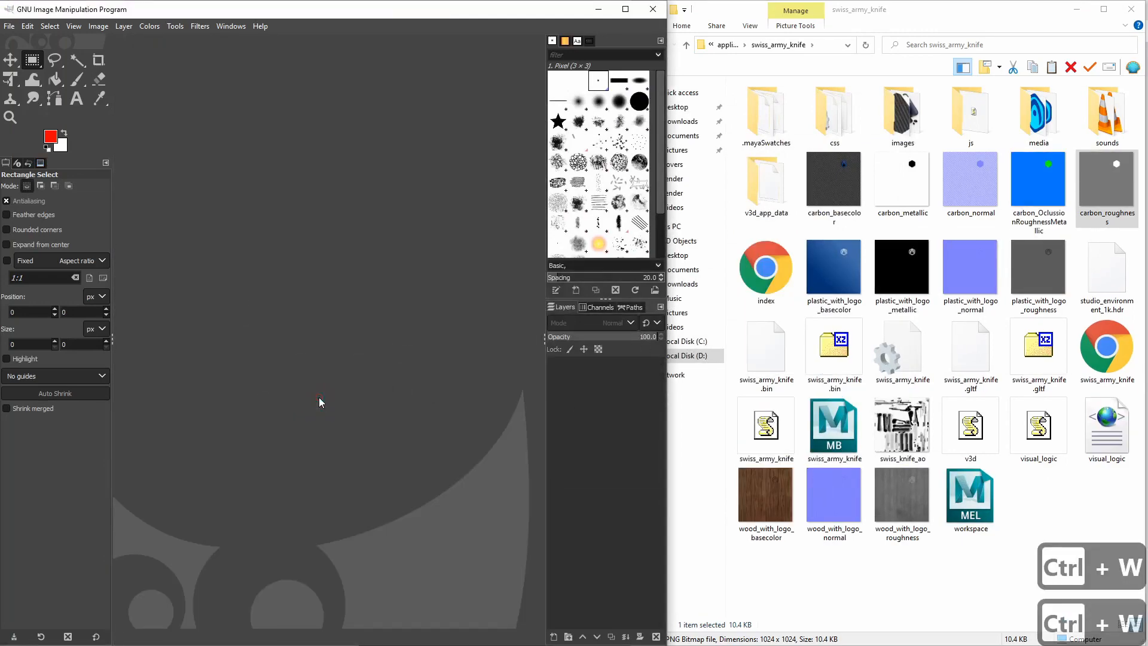
click(1032, 176)
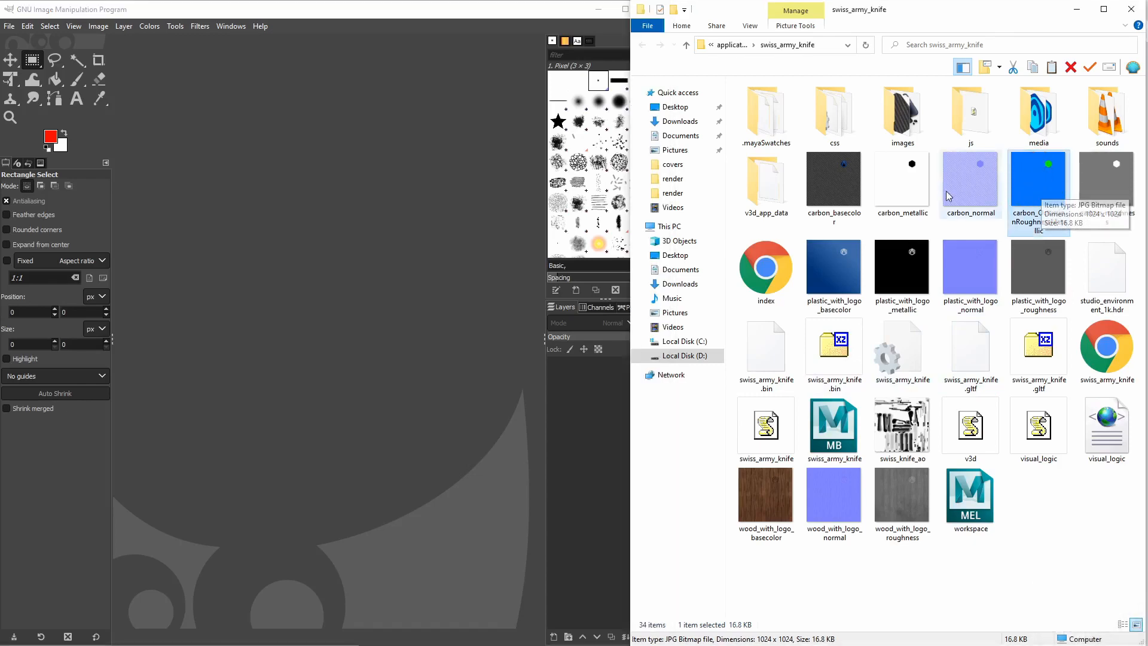
Delete the separate carbon_metallic and carbon_roughness textures from the swiss_army_knife folder.
click(909, 191)
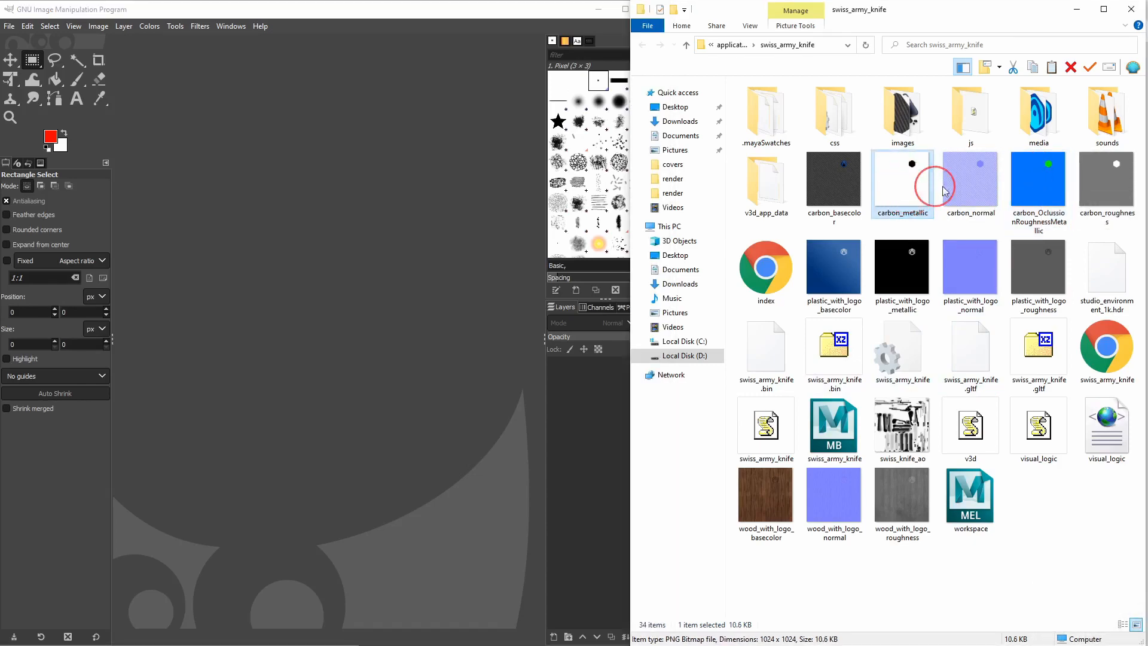
click(1117, 193)
click(1034, 194)
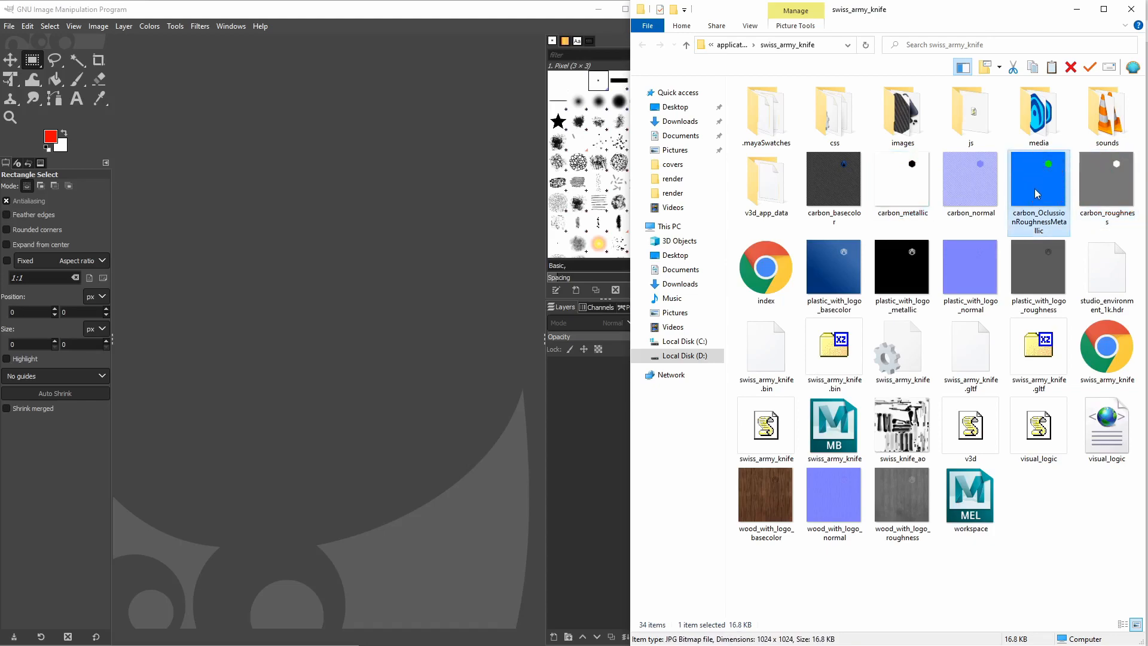
click(1102, 184)
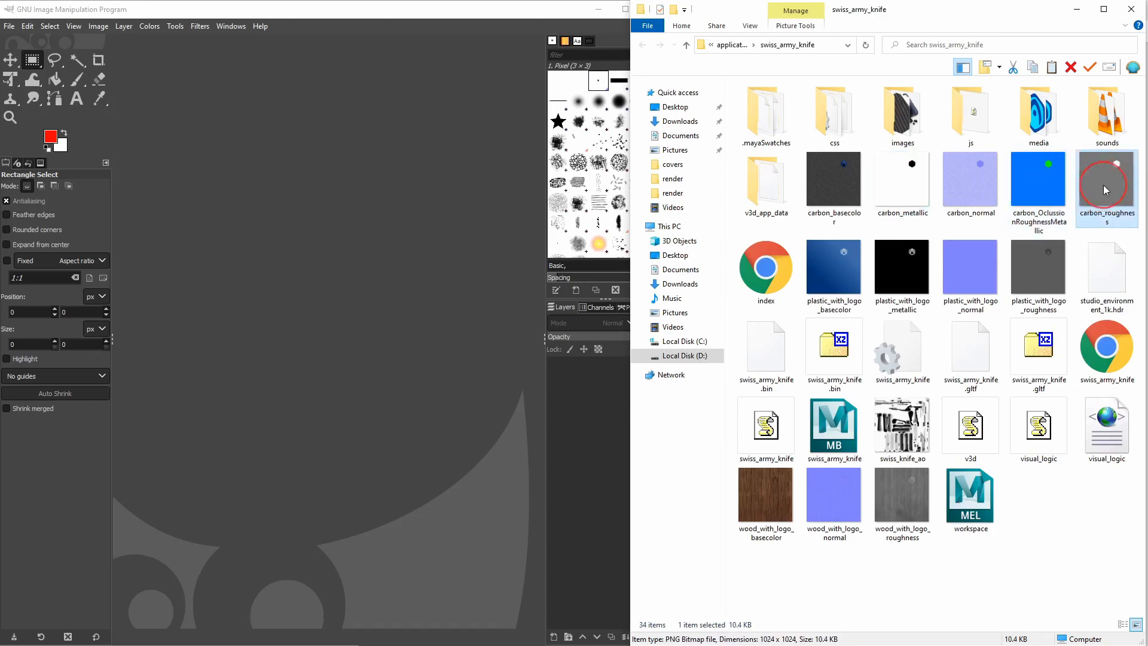
click(898, 182)
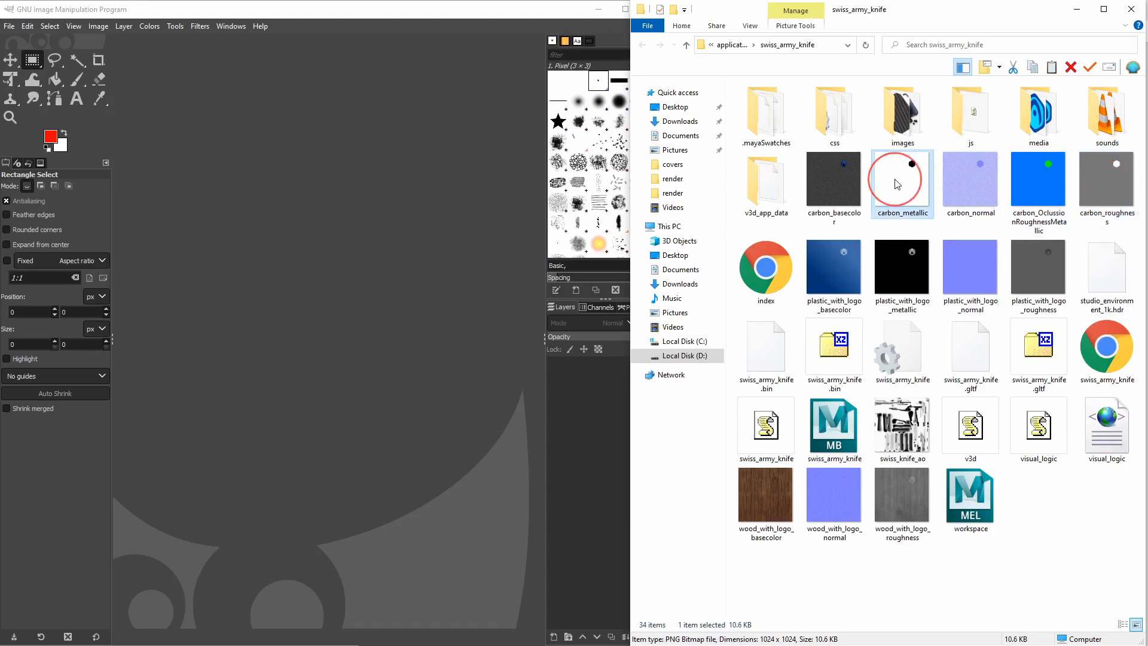
ctrl+click(1109, 193)
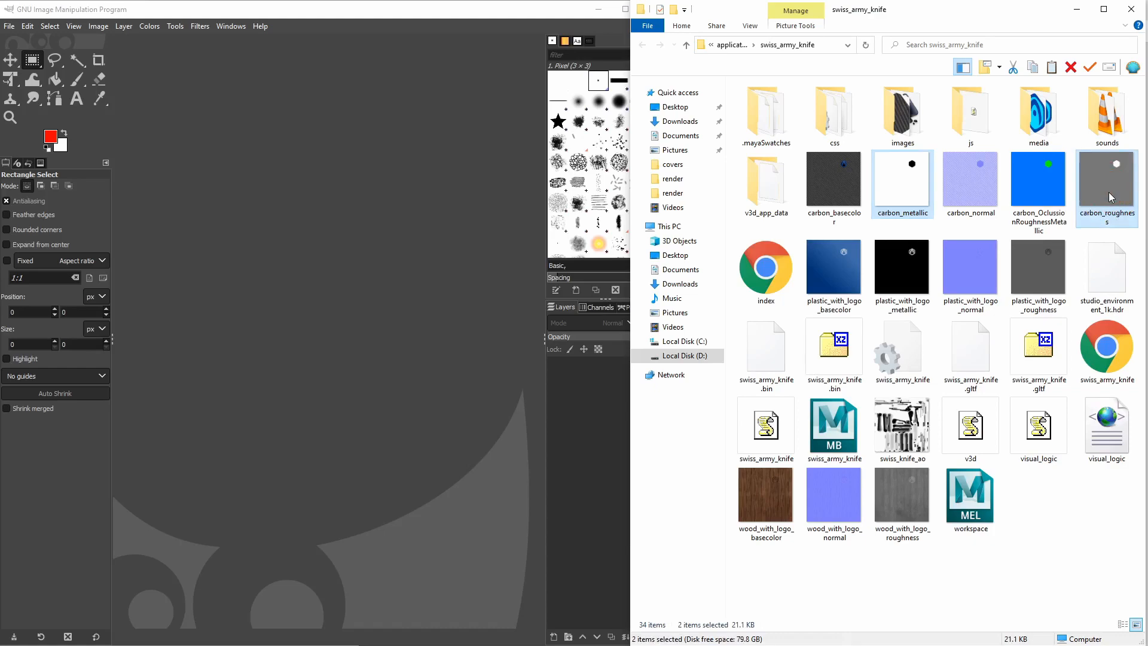
key(Delete)
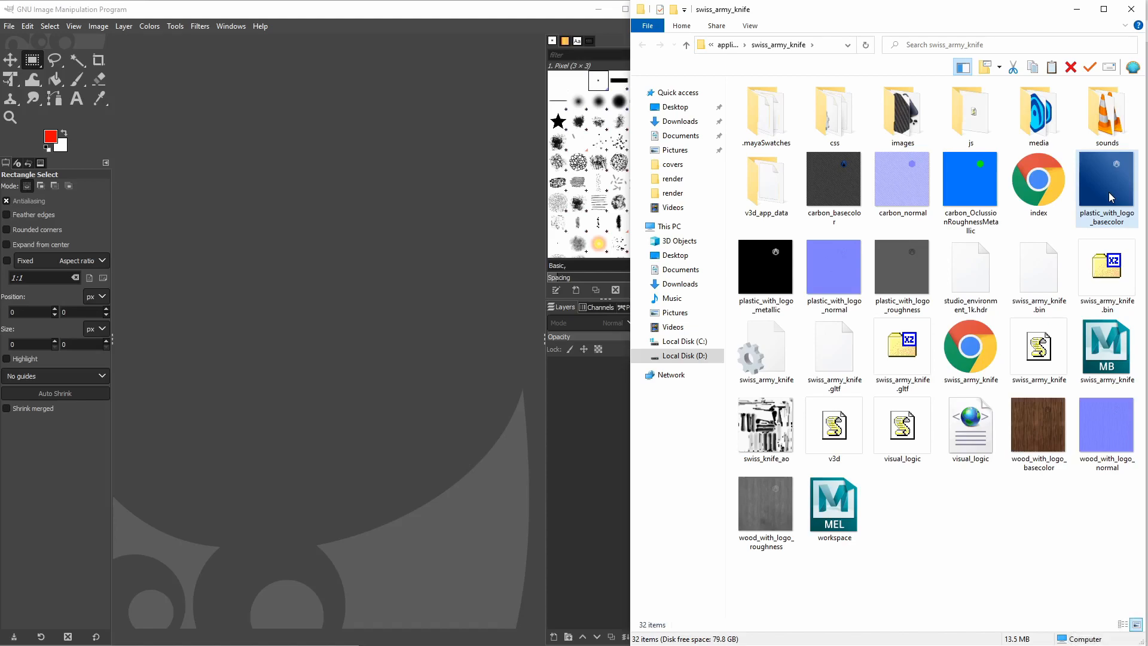
Open carbon_basecolor.png in GIMP and export it to the swiss_army_knife folder under the name carbon_basecolor.jpg.
click(836, 201)
drag(836, 201, 300, 202)
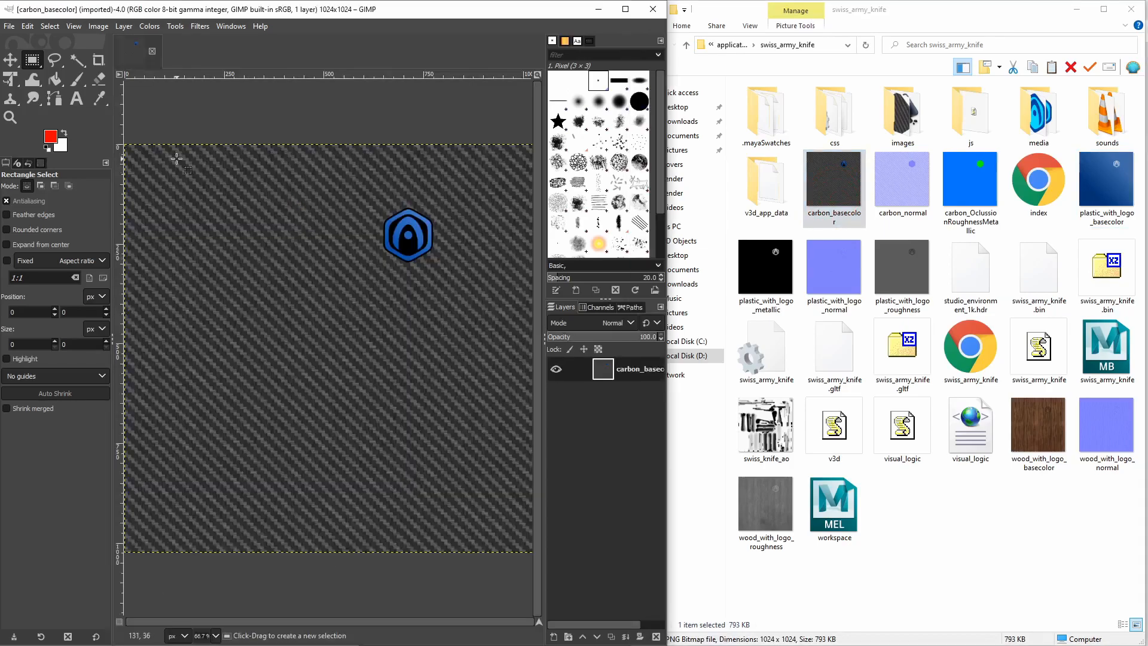
click(10, 28)
click(47, 217)
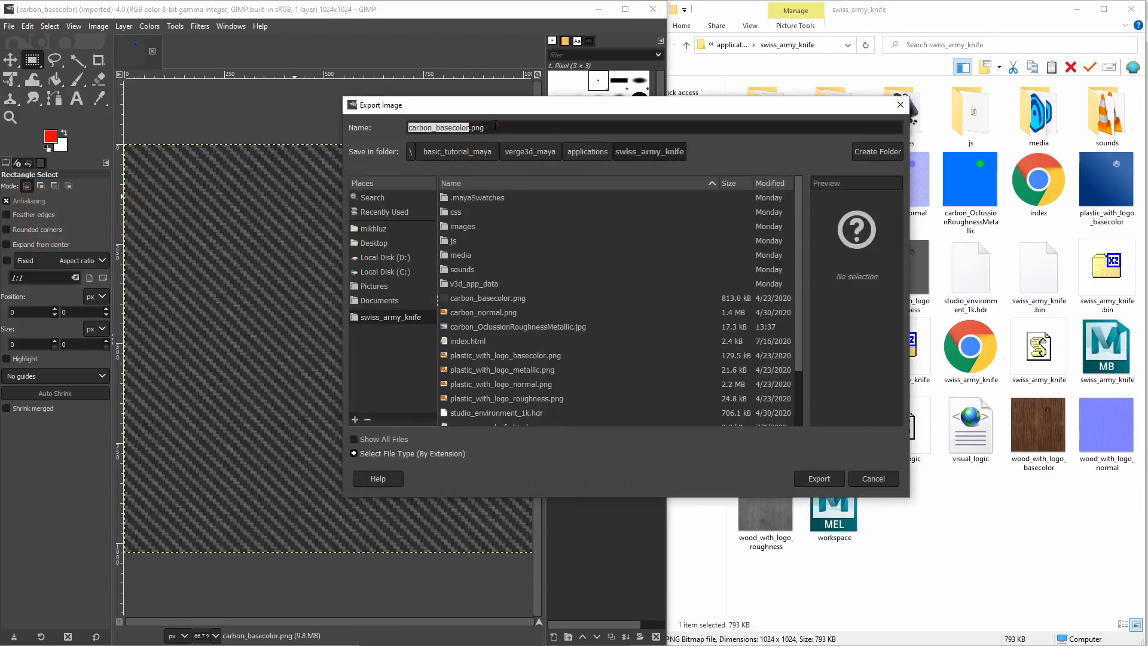
click(499, 127)
key(BackSpace)
key(BackSpace)
key(BackSpace)
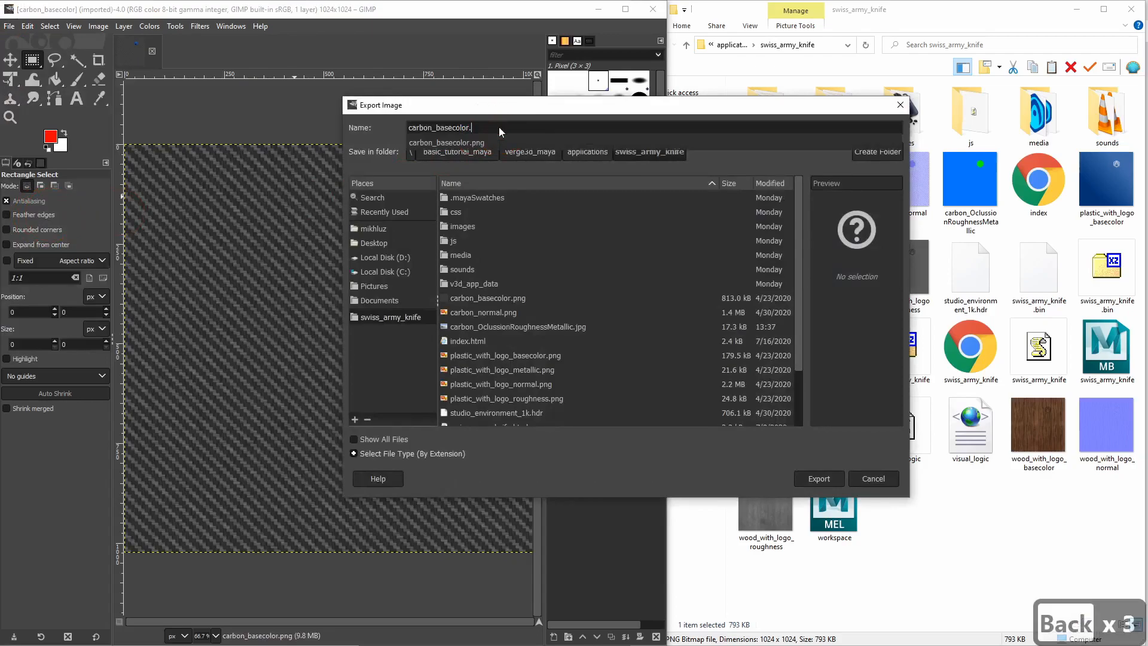
text(jpg)
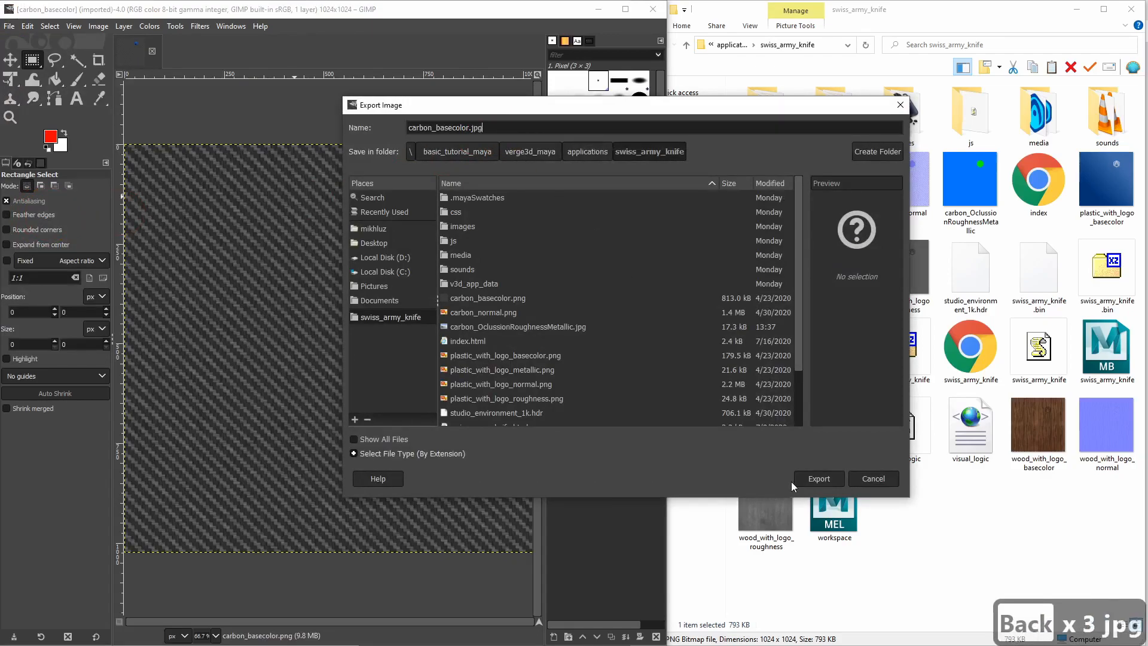
click(816, 479)
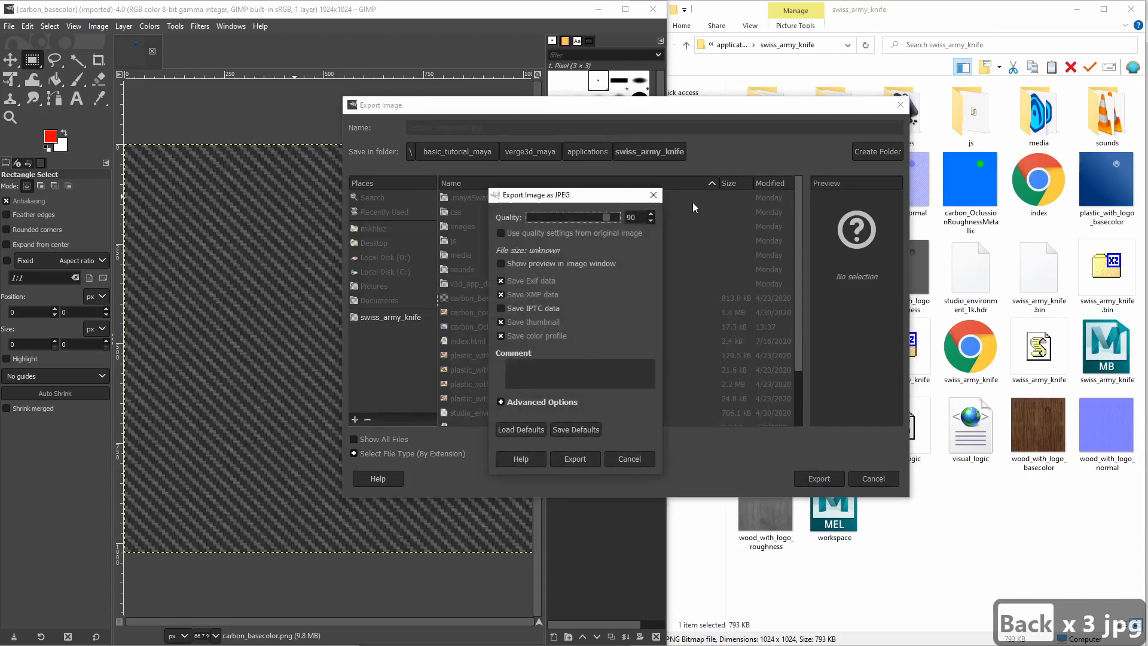
Set the JPEG quality to 93, complete the export, and close the carbon base color image.
click(651, 214)
click(650, 214)
click(650, 214)
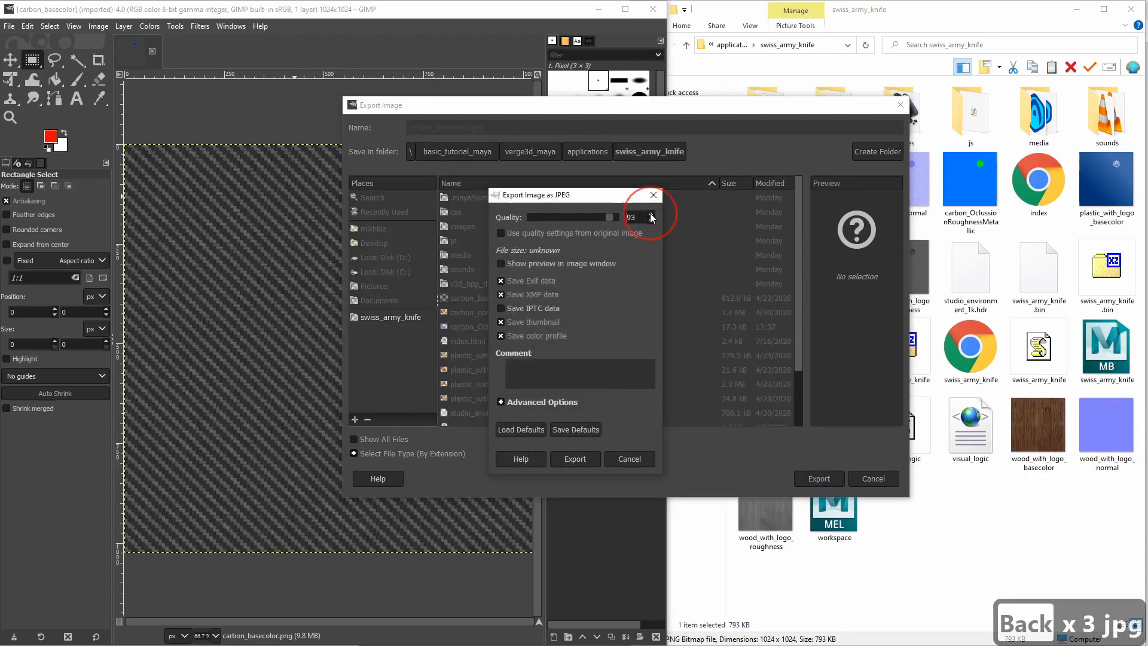
click(574, 458)
key(ctrl+w)
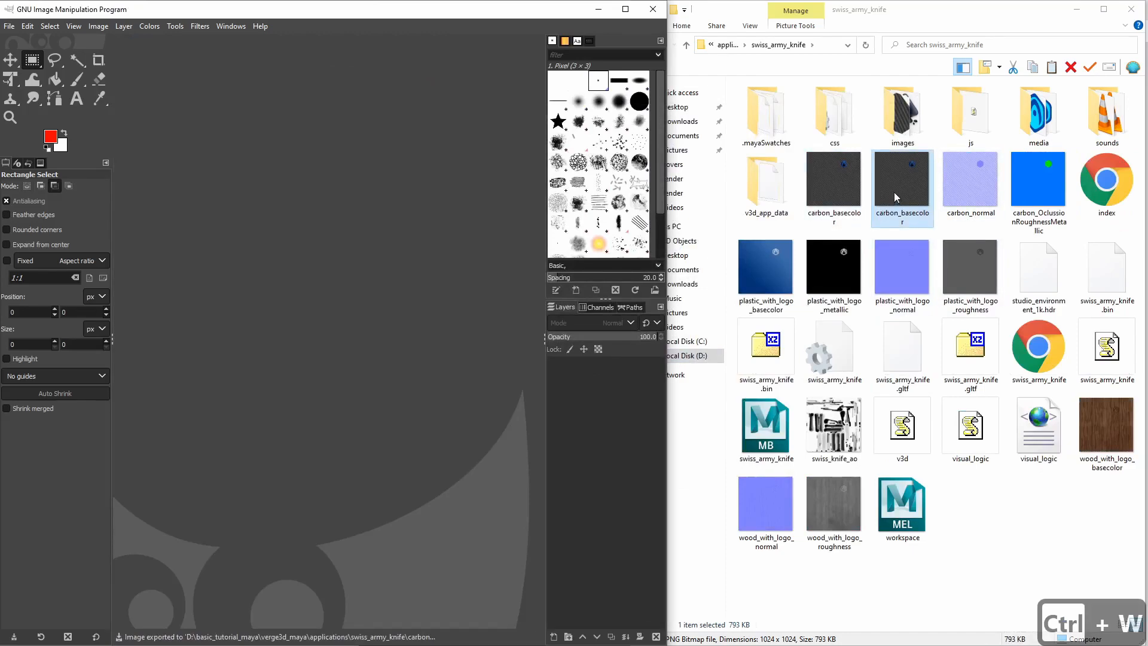
Delete the original PNG version of carbon_basecolor from the swiss_army_knife folder, keeping the JPG version.
click(835, 194)
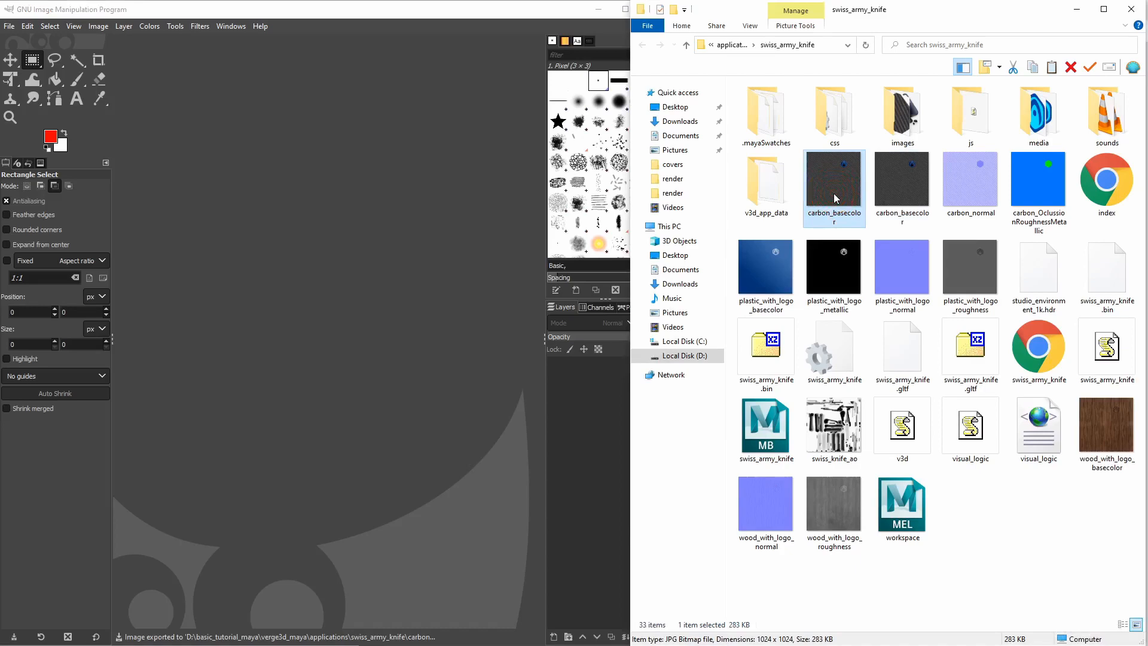
click(898, 188)
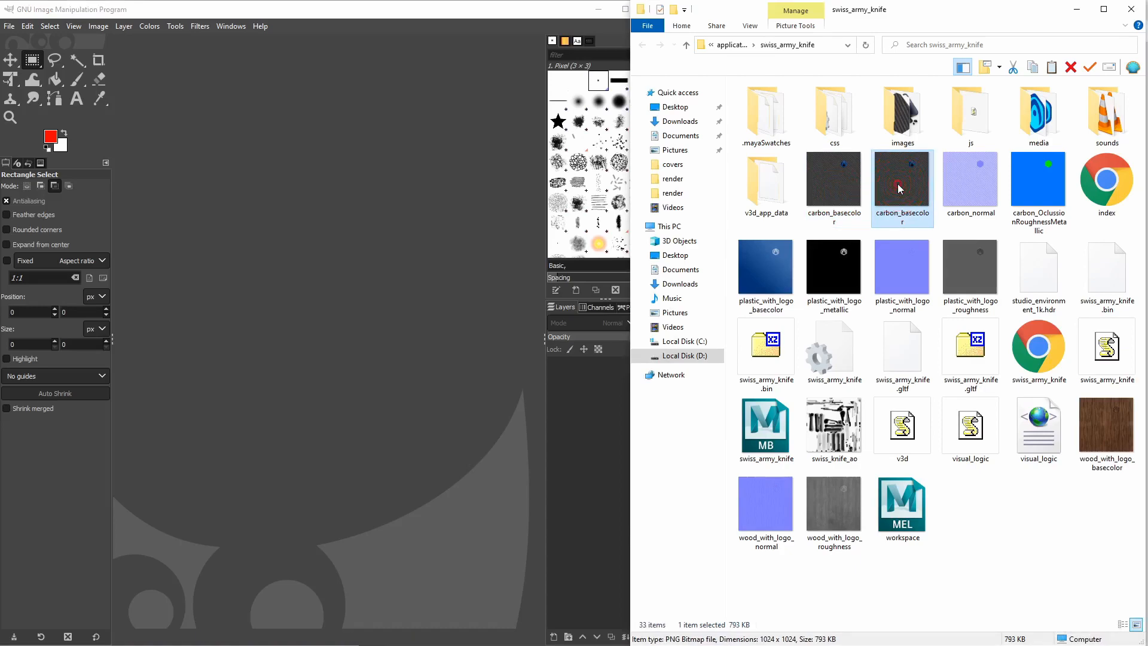
key(Delete)
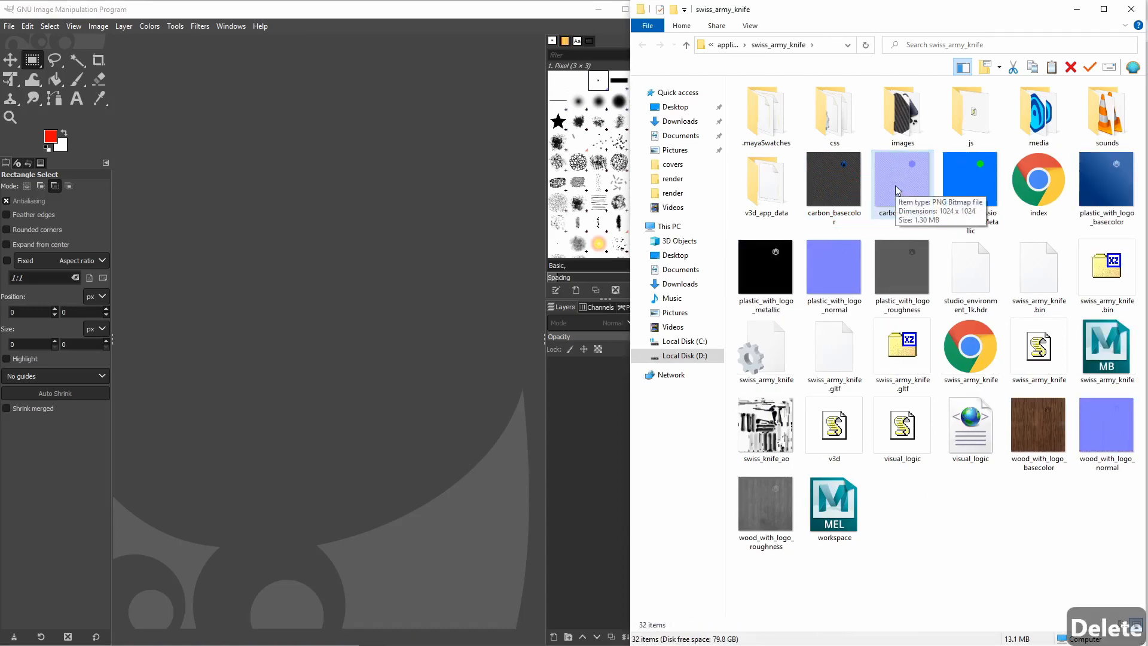
Open carbon_normal.png in GIMP, check whether its layer has an alpha channel, and close the image.
click(895, 190)
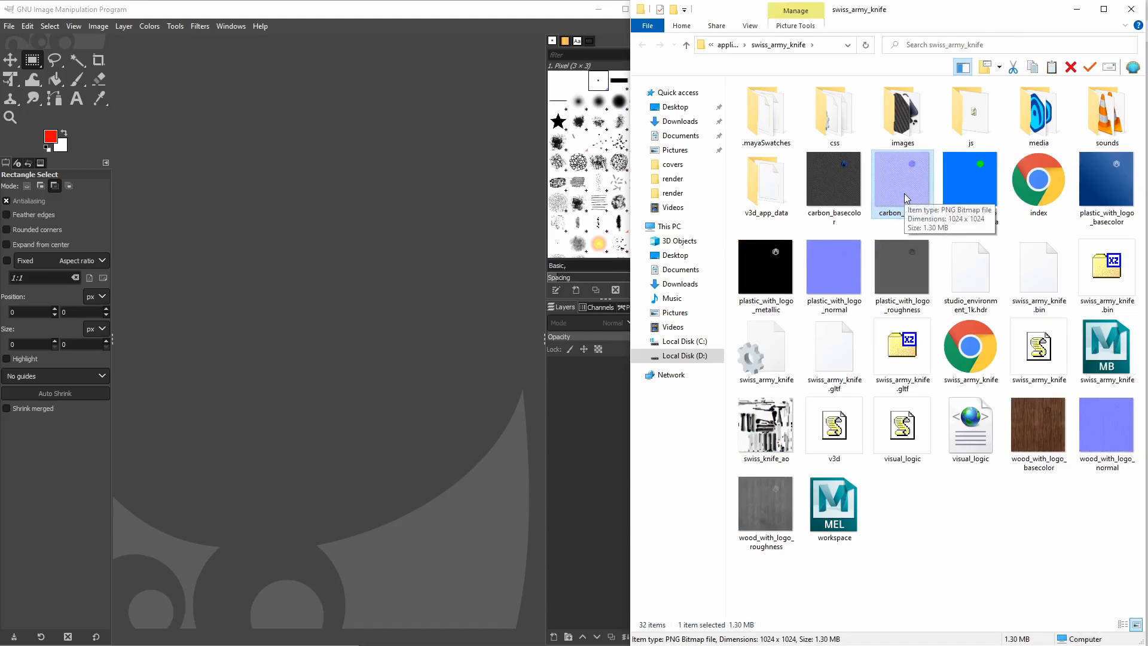
drag(903, 195, 397, 217)
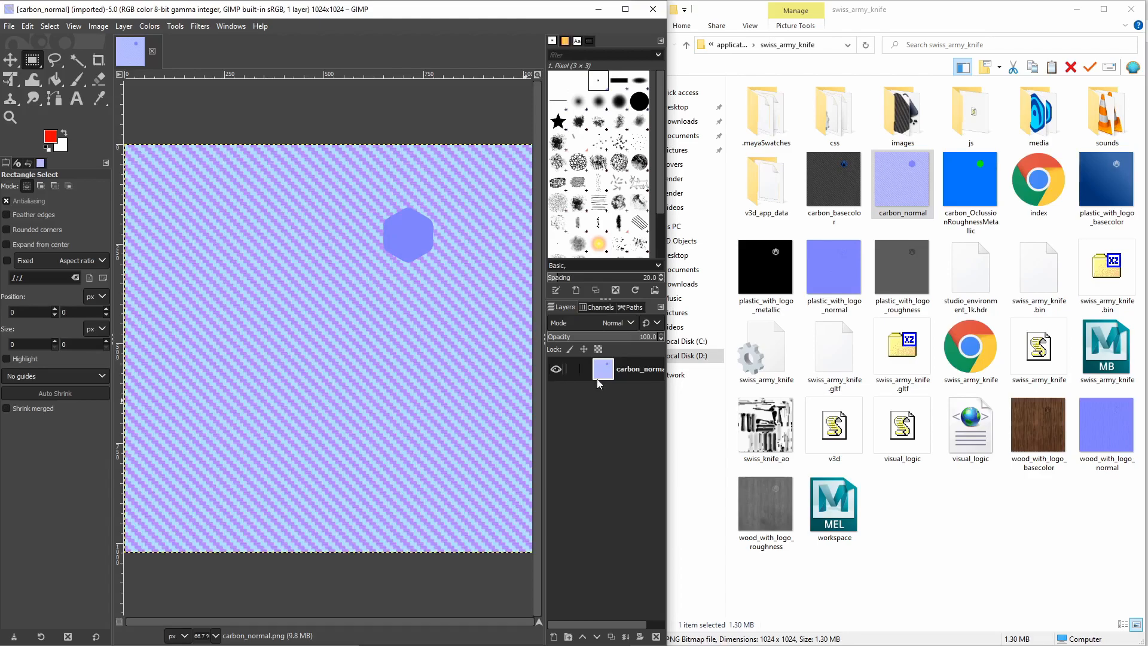
right_click(628, 374)
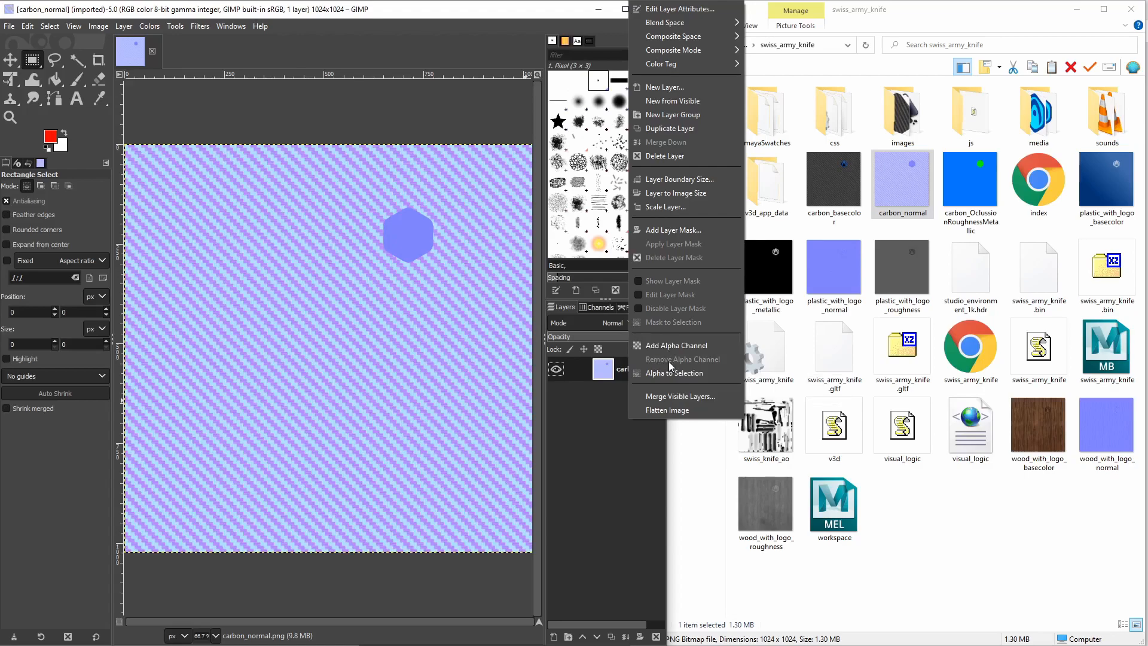
click(440, 393)
key(ctrl+w)
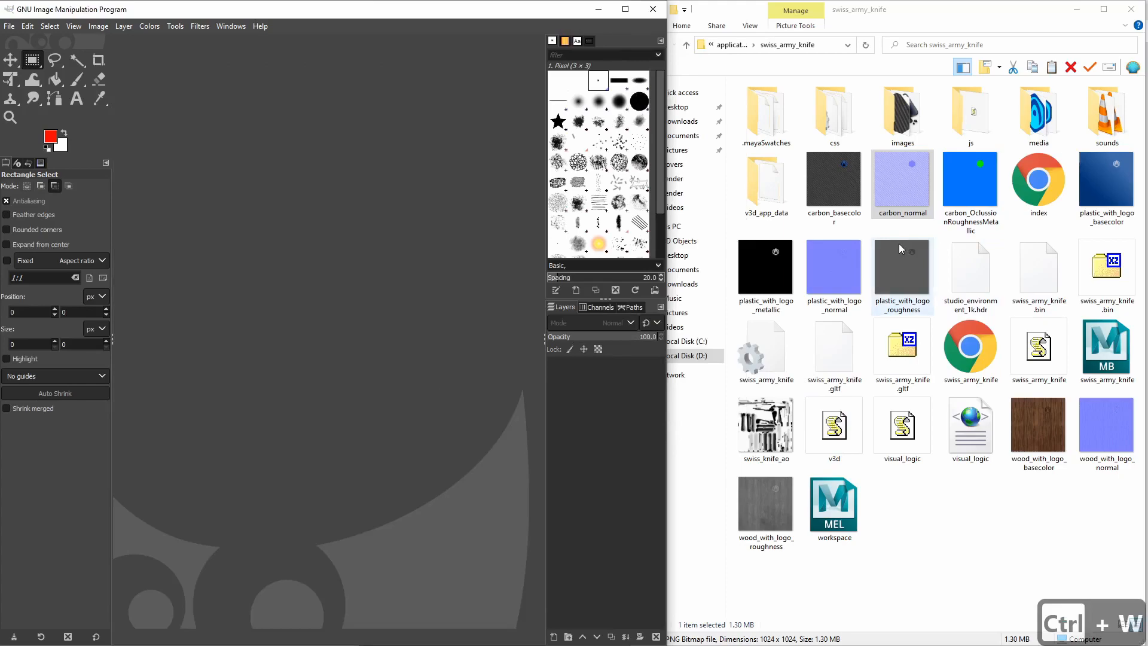
Open plastic_with_logo_basecolor.png in GIMP and bring up its export dialog.
click(1081, 179)
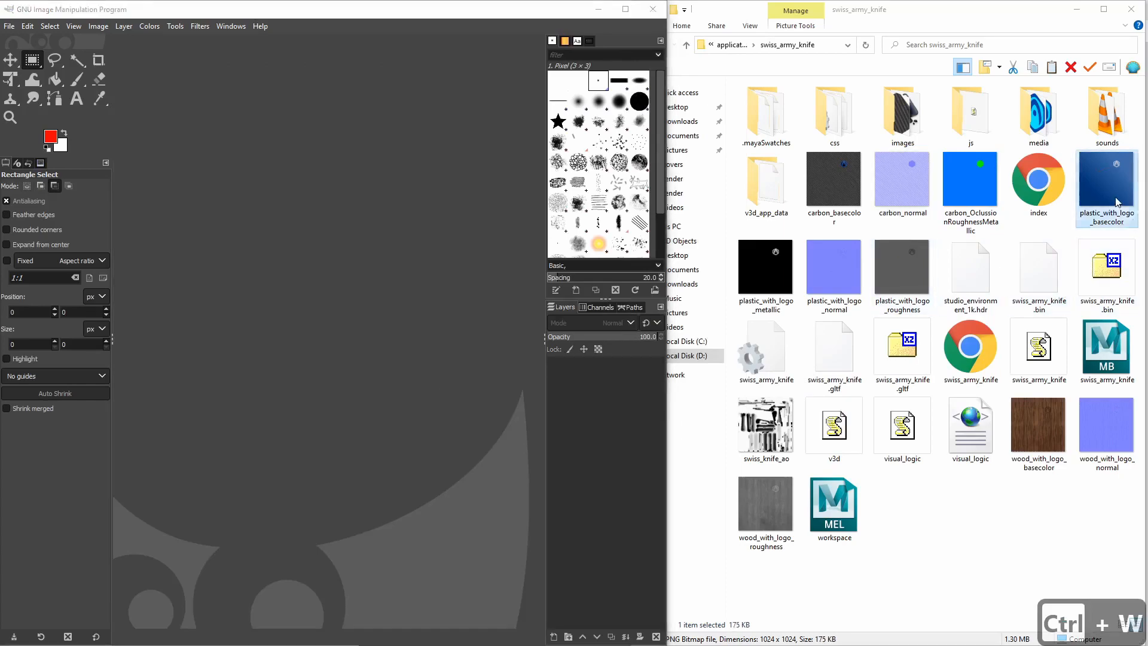
drag(1082, 179, 359, 213)
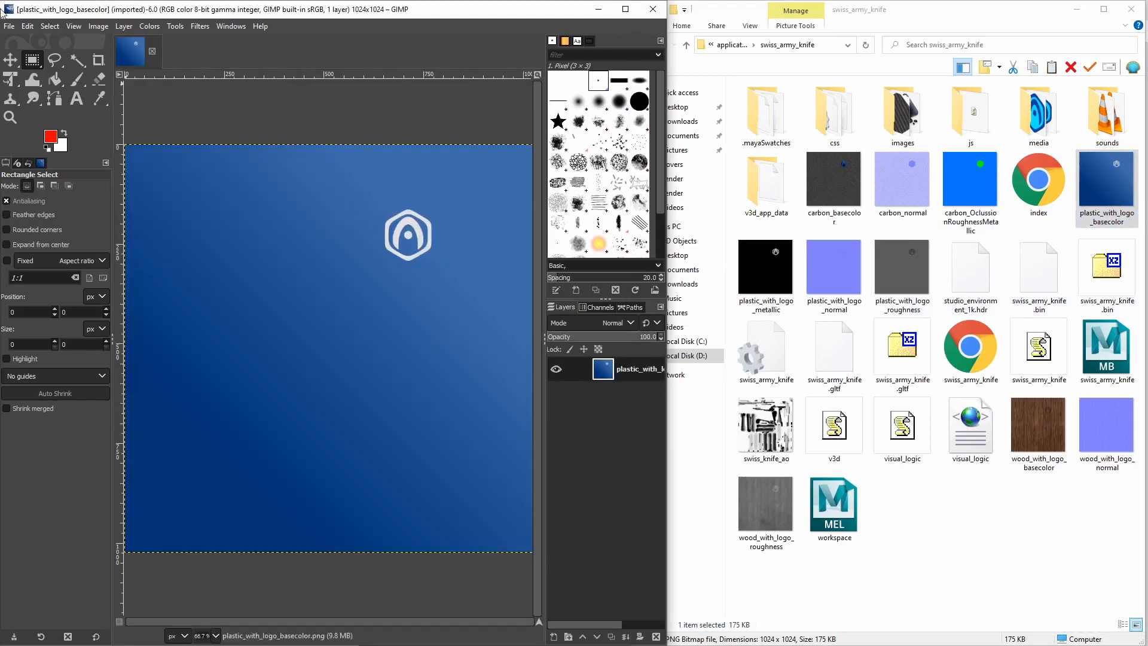
click(9, 25)
click(45, 213)
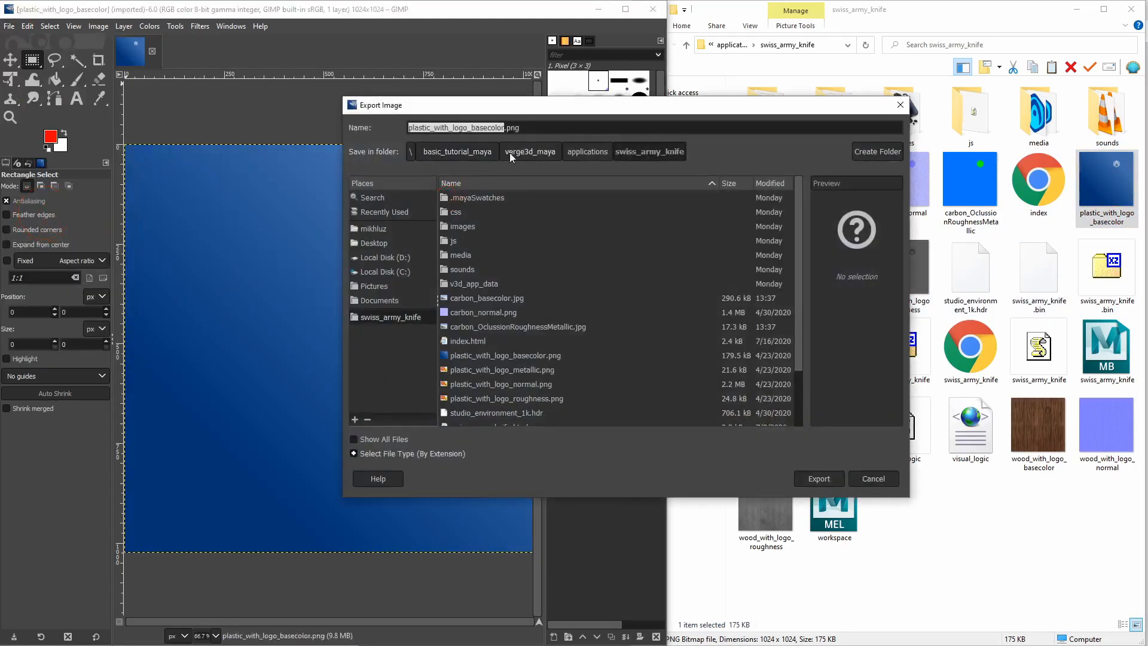
Remove the "with_logo" part from the export file name so the base name is plastic_basecolor.
click(463, 124)
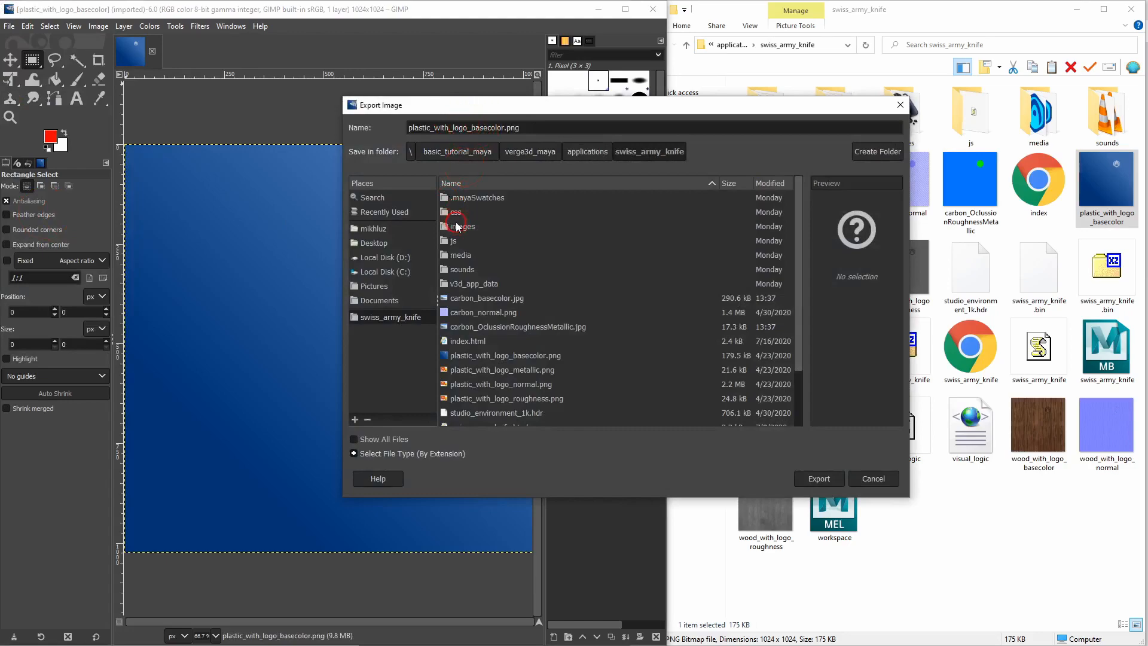
key(BackSpace)
key(BackSpace)
key(BackSpace)
key(BackSpace)
key(BackSpace)
key(BackSpace)
key(BackSpace)
key(BackSpace)
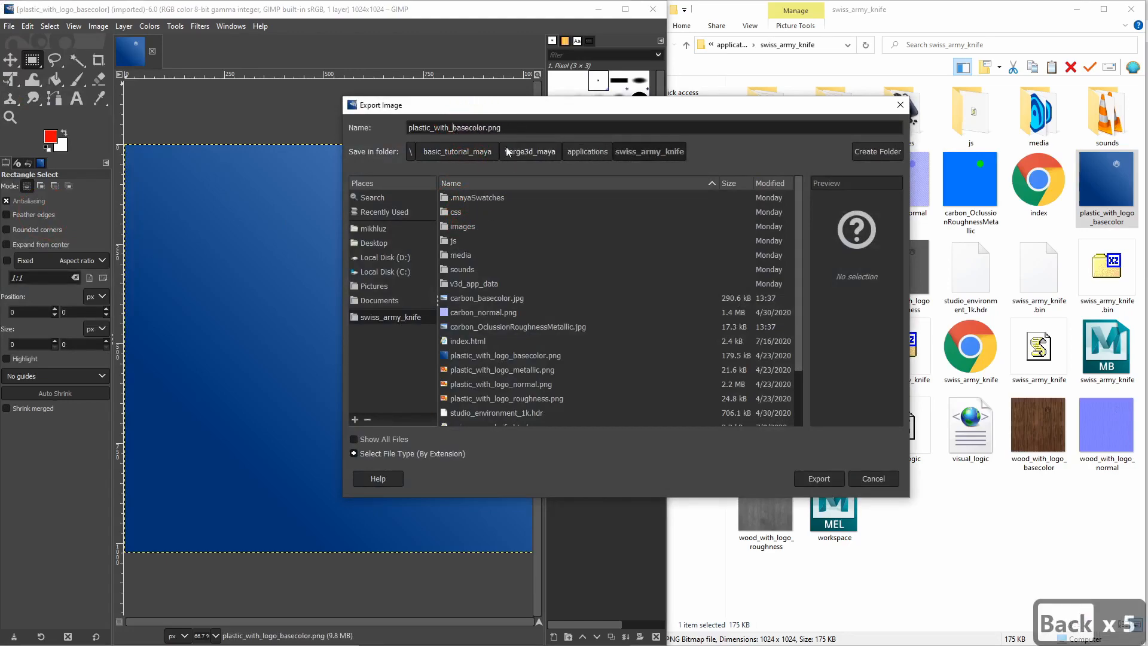
key(BackSpace)
key(BackSpace)
key(BackSpace)
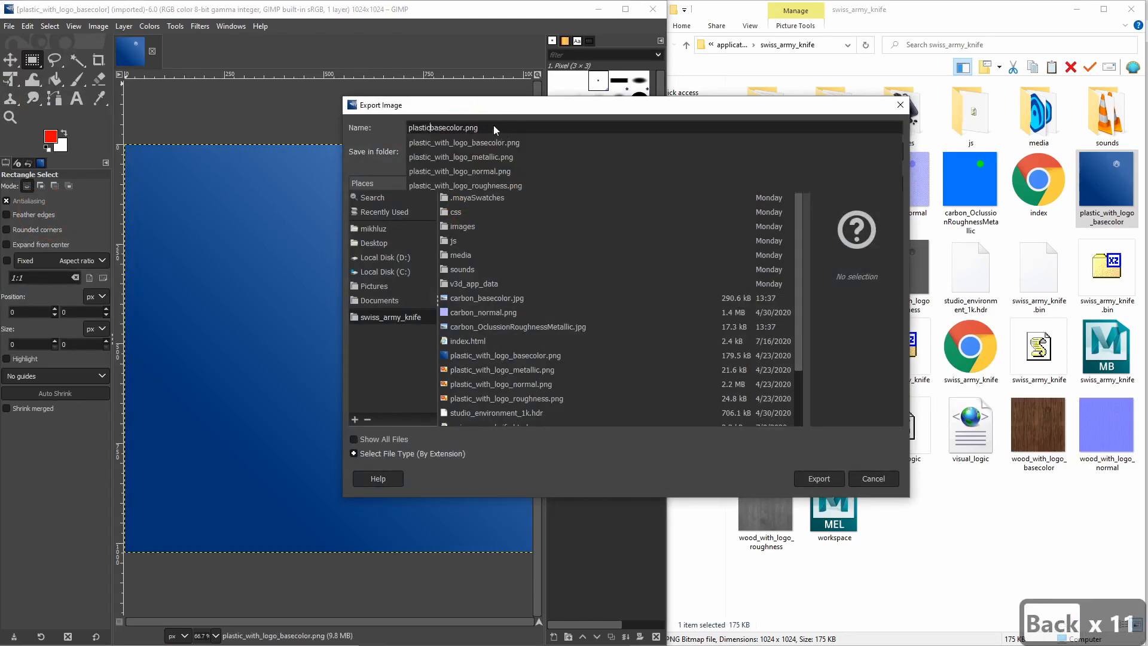
text(_)
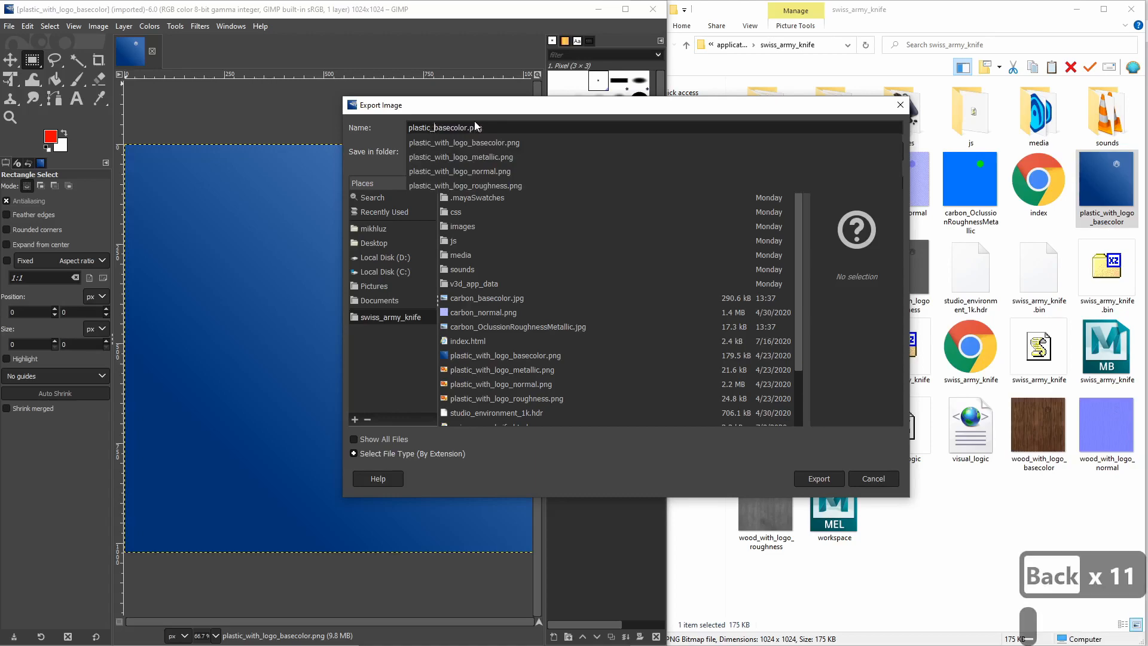
double_click(419, 127)
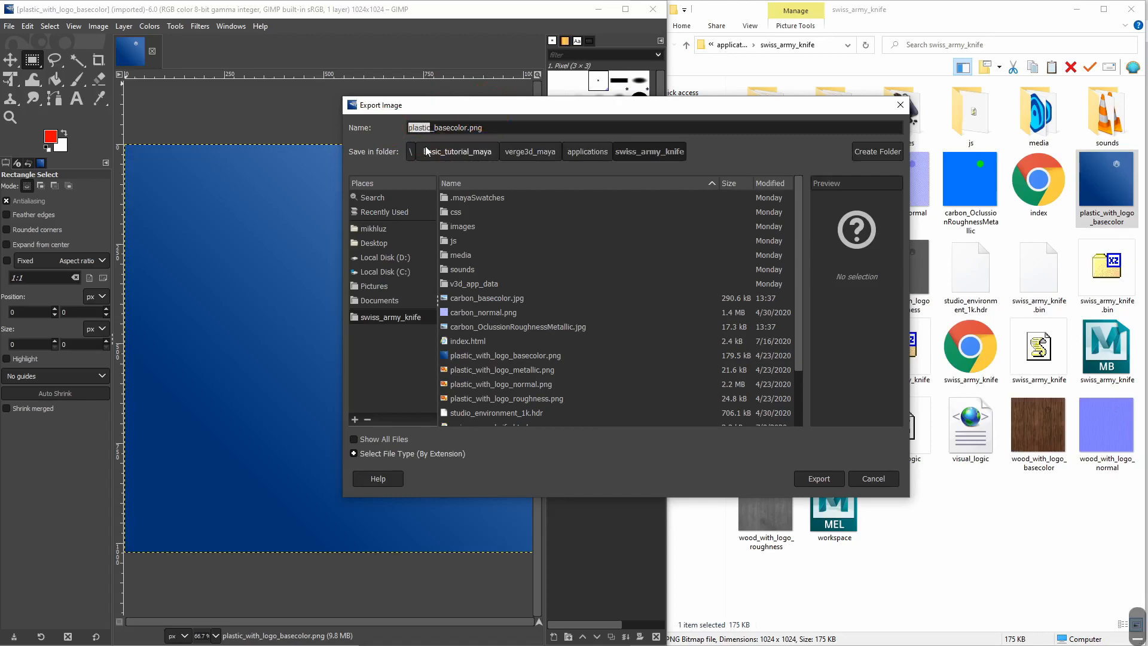
click(445, 127)
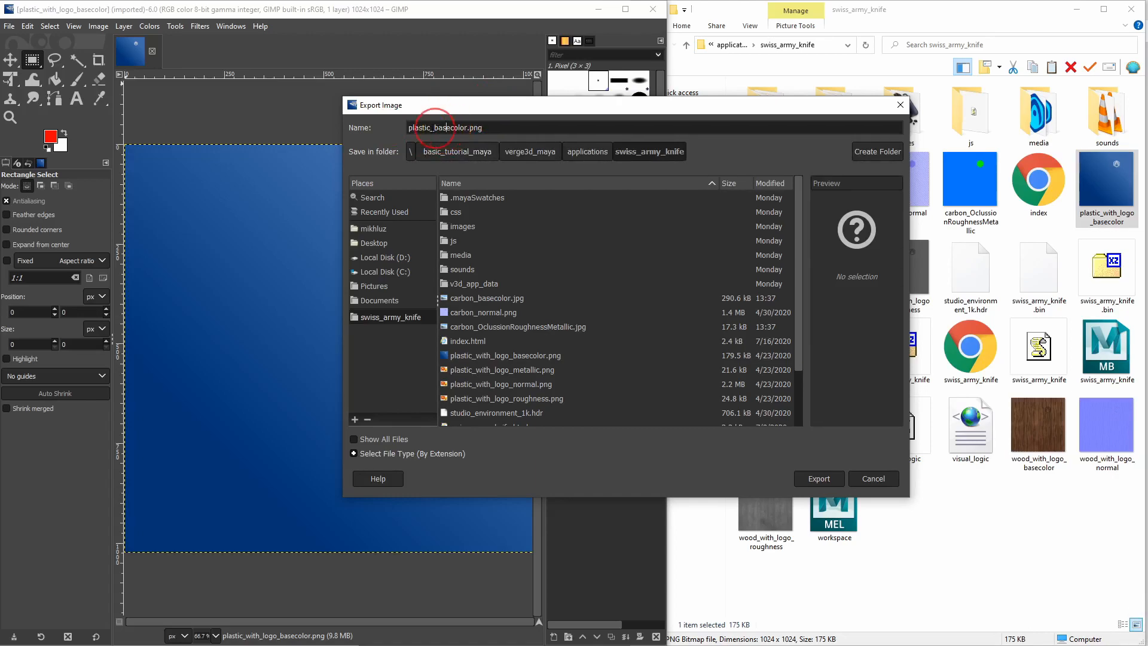
Replace the file extension with jpg, making the export file name plastic_basecolor.jpg.
click(485, 128)
key(BackSpace)
key(BackSpace)
key(BackSpace)
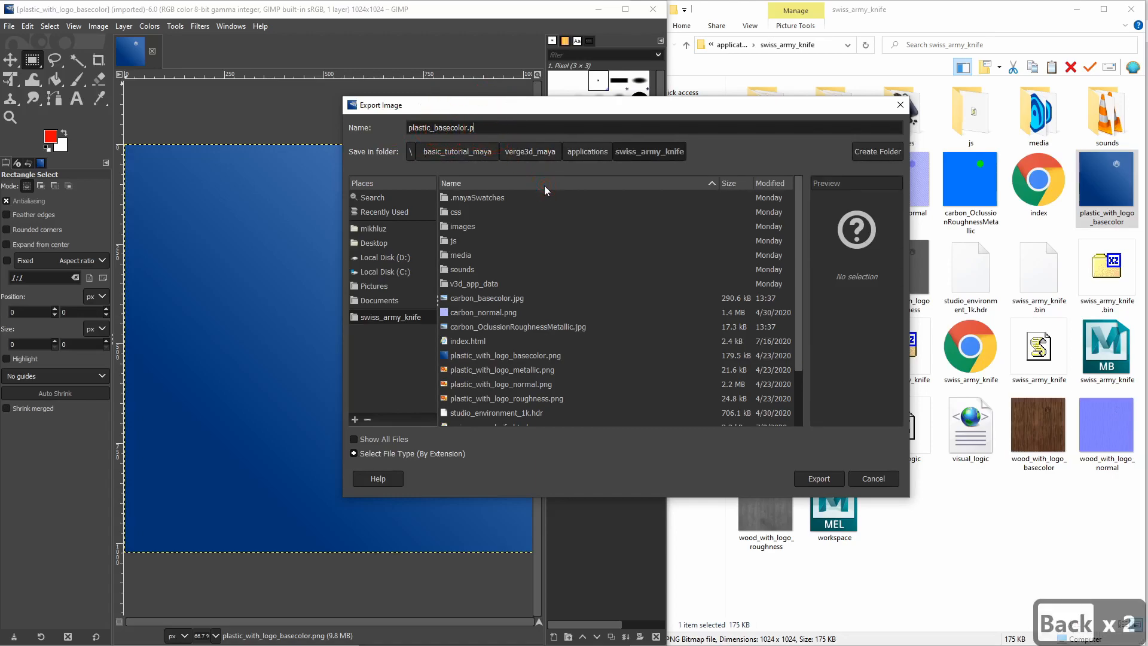
text(jp)
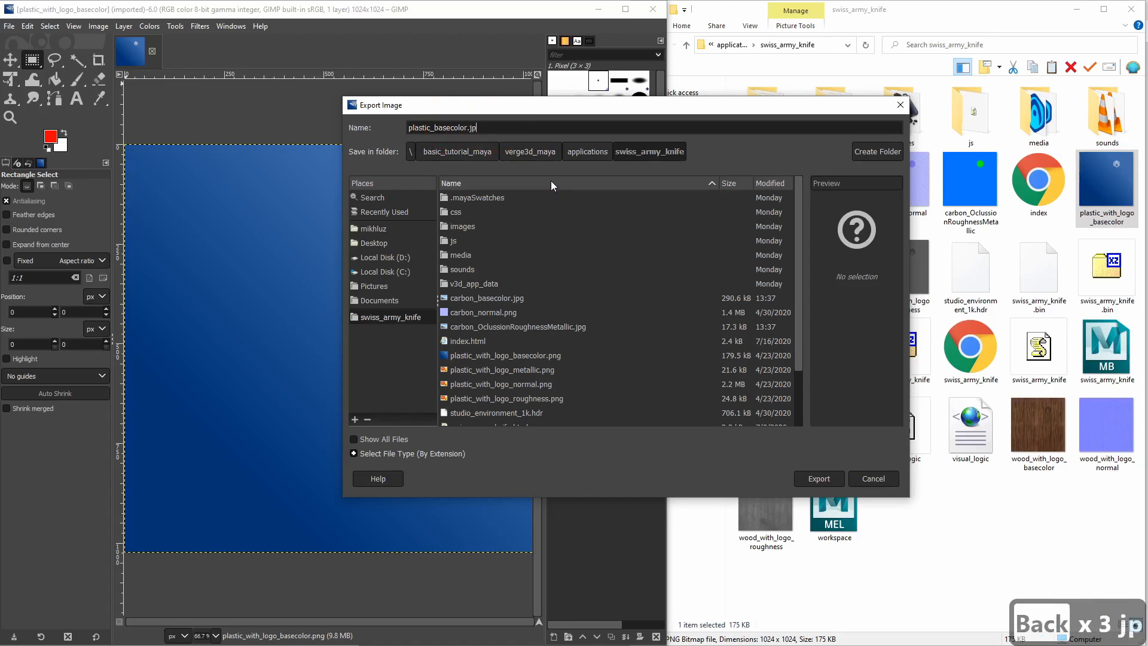
text(g)
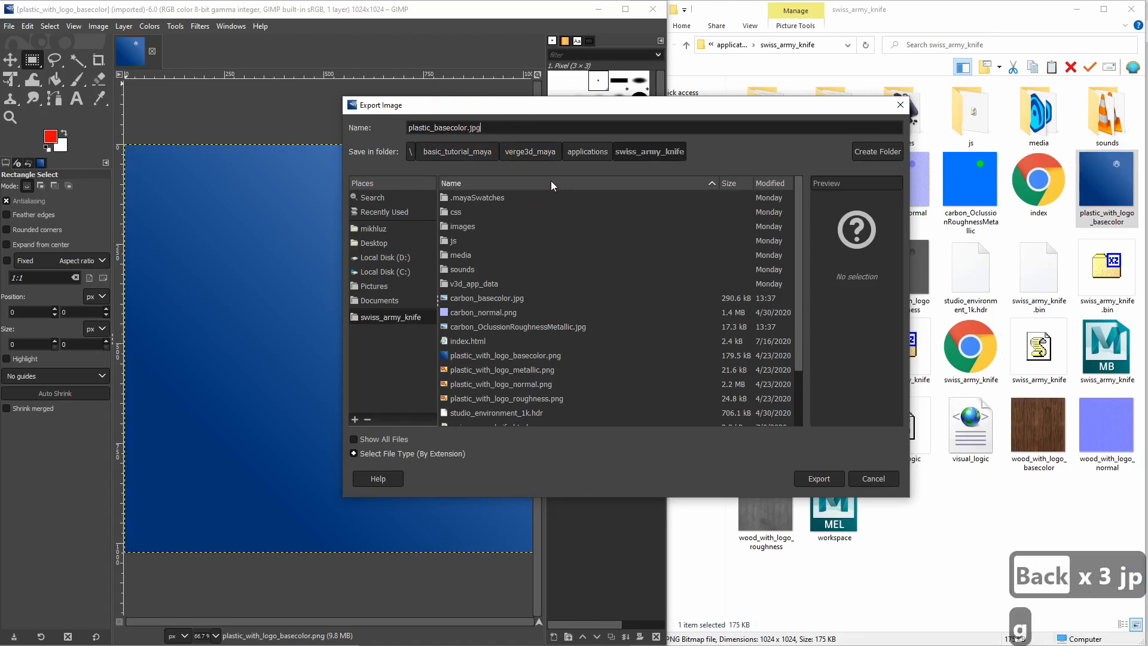
Export the plastic base color image as a JPEG with the quality set to 93.
click(808, 478)
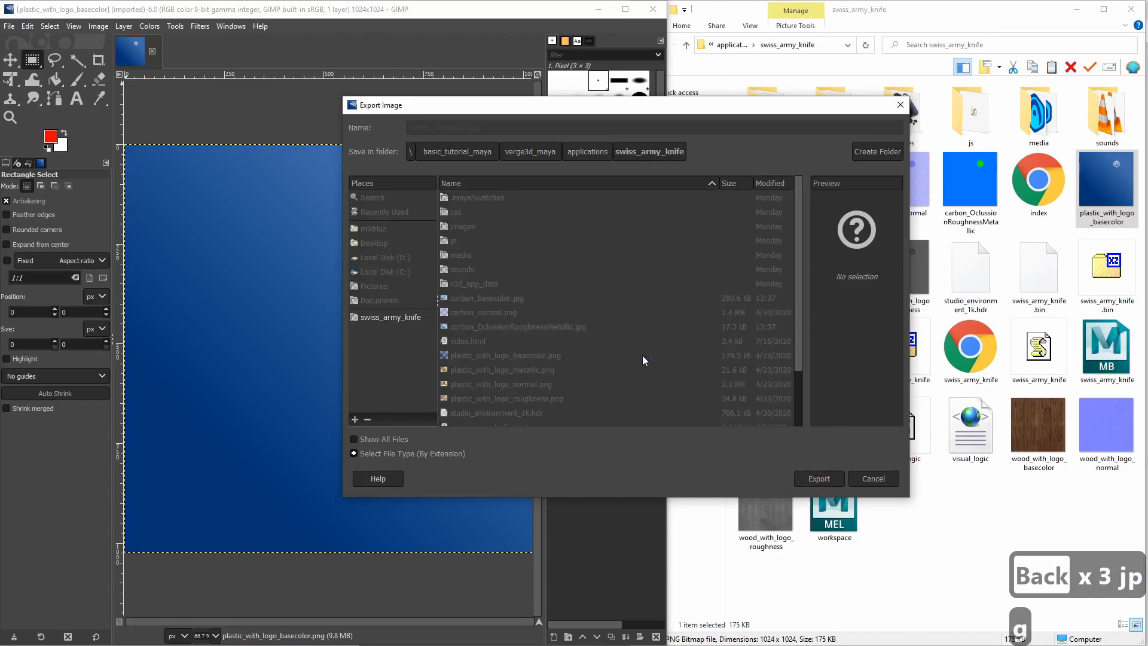
click(650, 215)
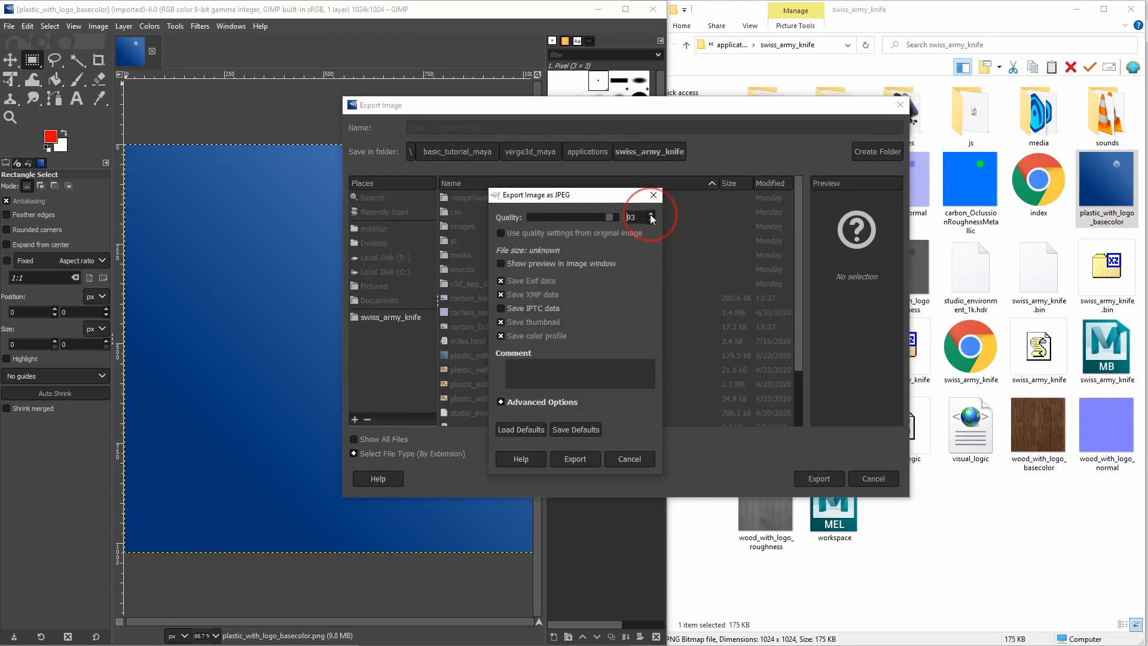
click(561, 460)
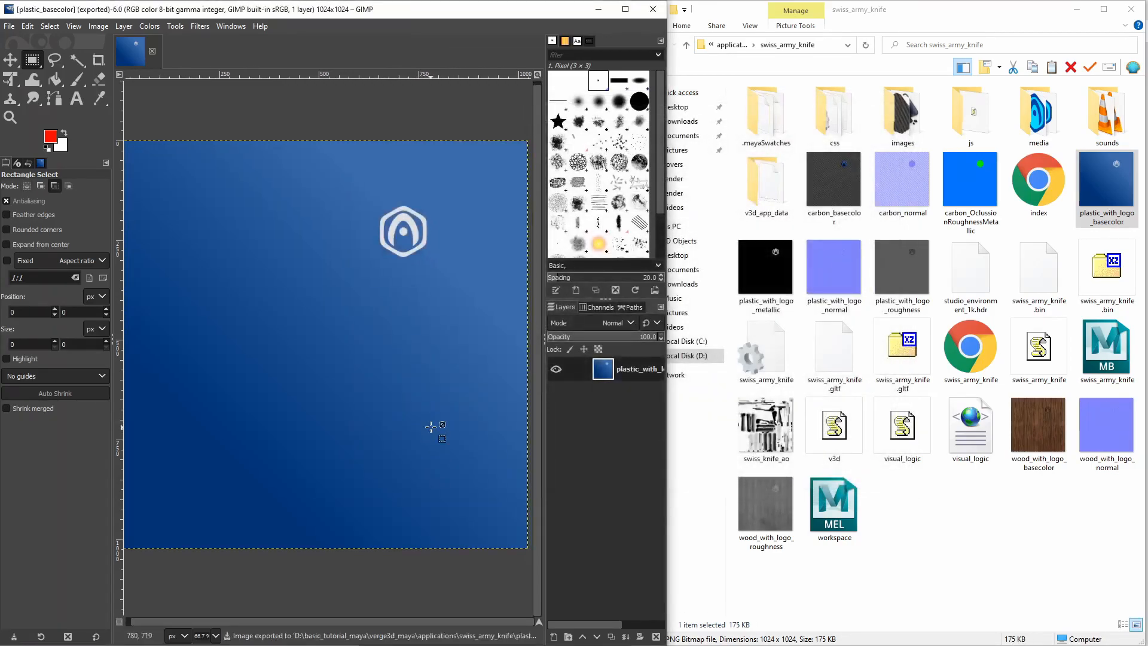
Close the exported image in GIMP and delete the original plastic_with_logo_basecolor PNG from the swiss_army_knife folder.
key(ctrl+w)
click(1107, 187)
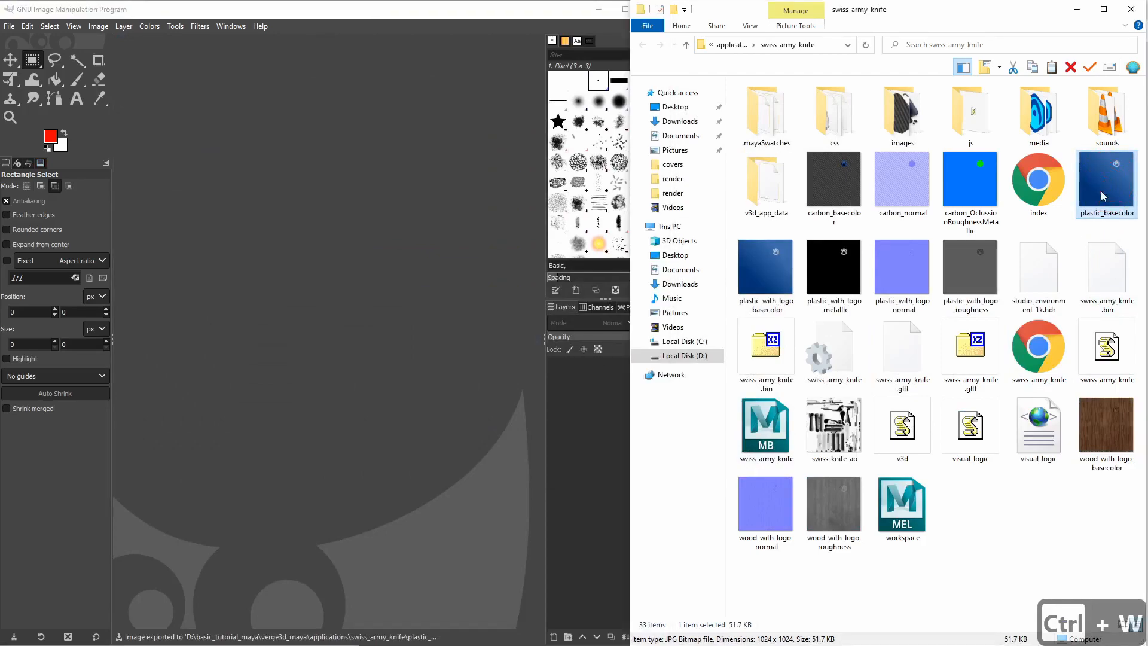
click(768, 279)
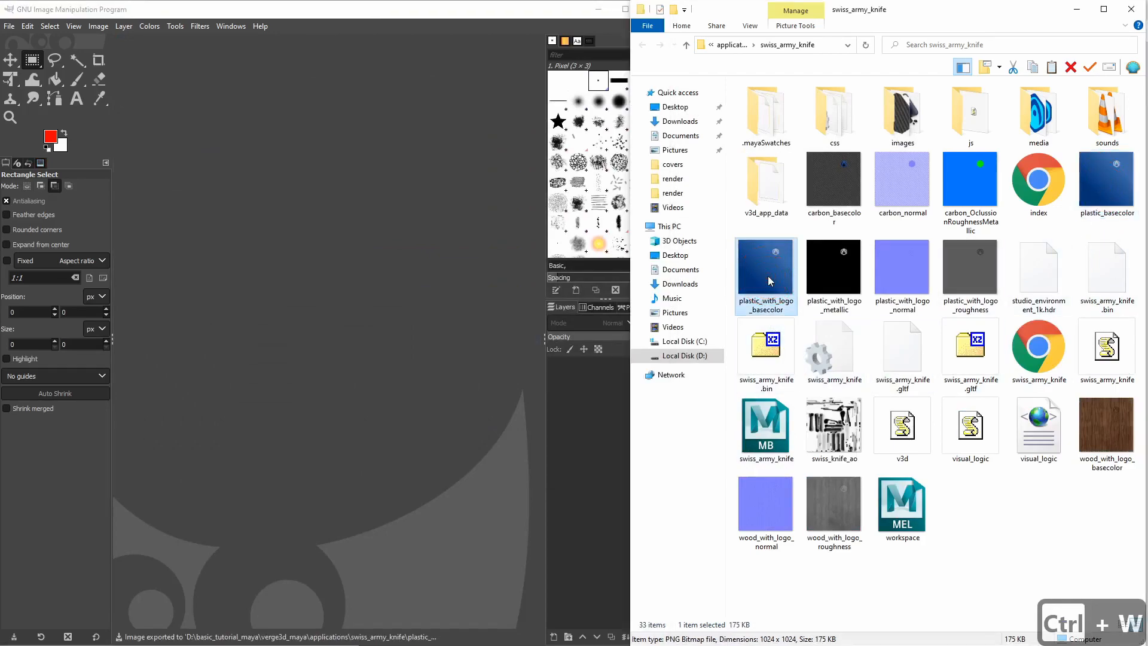
key(Delete)
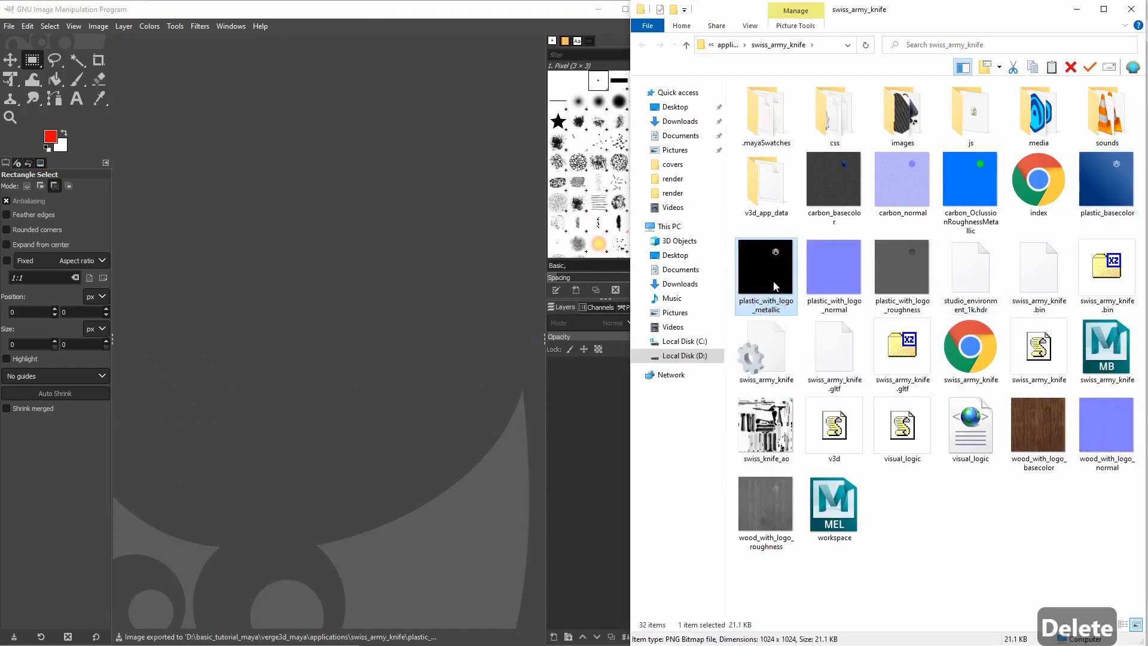
Load plastic_with_logo_metallic and plastic_with_logo_roughness into GIMP as two layers of one image and convert it to grayscale mode.
drag(773, 285, 372, 235)
drag(893, 271, 370, 280)
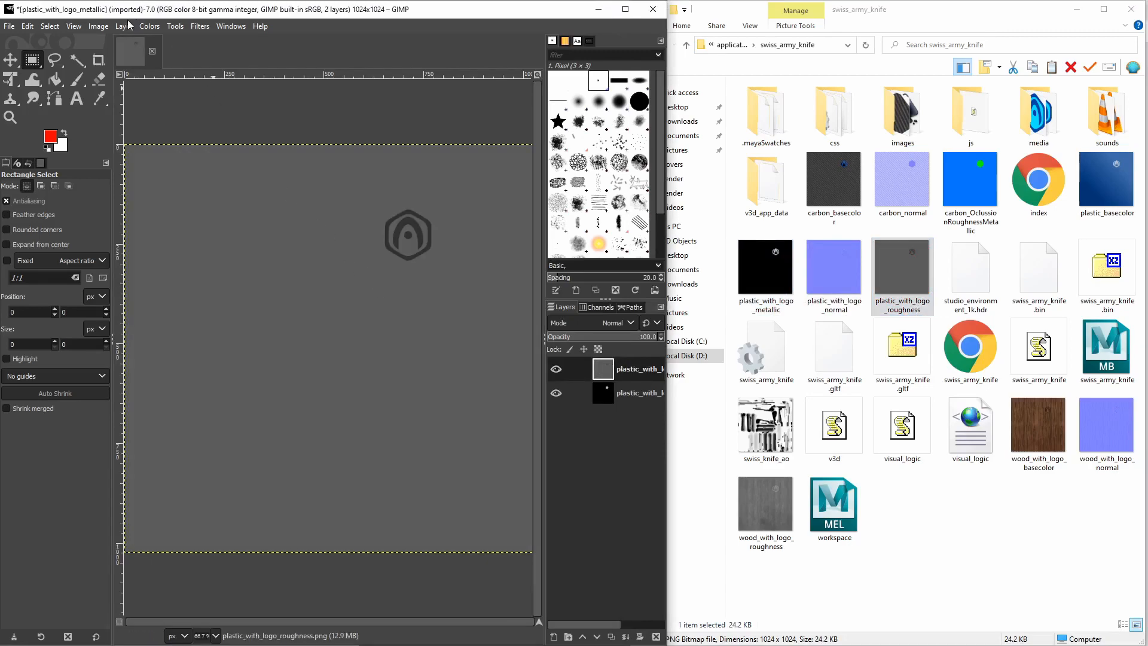
click(149, 26)
mouse_move(236, 254)
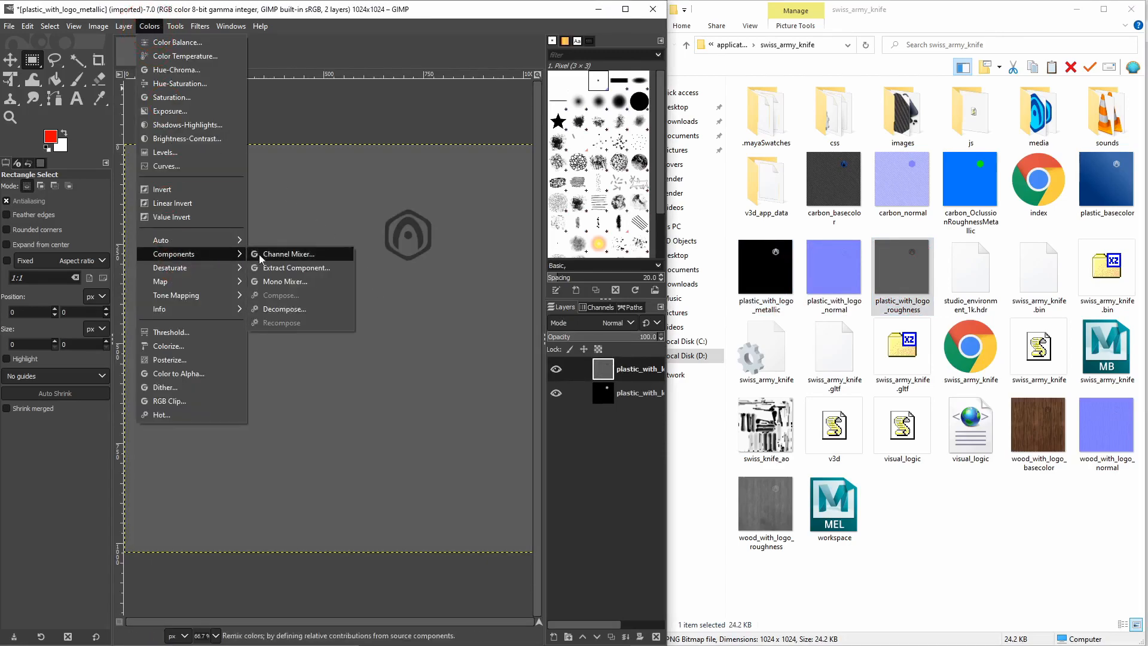
mouse_move(99, 26)
click(248, 72)
Compose an RGB image with mask value 0 for red, the plastic roughness layer for green and the metallic layer for blue.
click(149, 26)
mouse_move(200, 254)
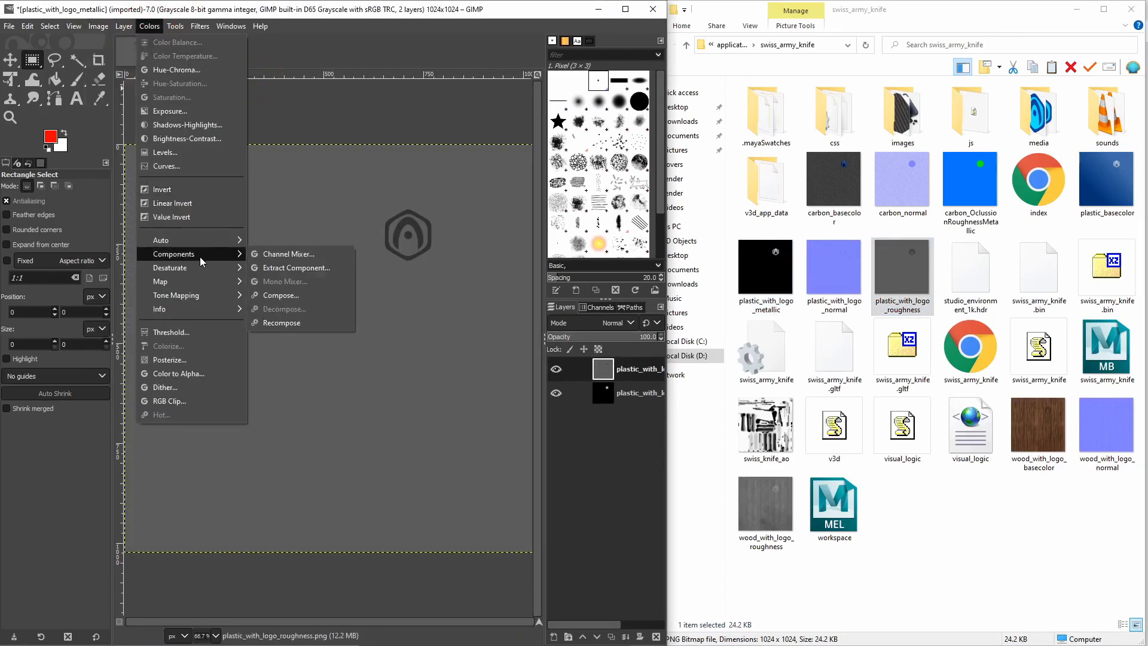
click(281, 295)
click(548, 320)
click(541, 367)
drag(678, 318, 596, 318)
click(586, 339)
click(577, 356)
click(566, 361)
click(560, 394)
click(636, 412)
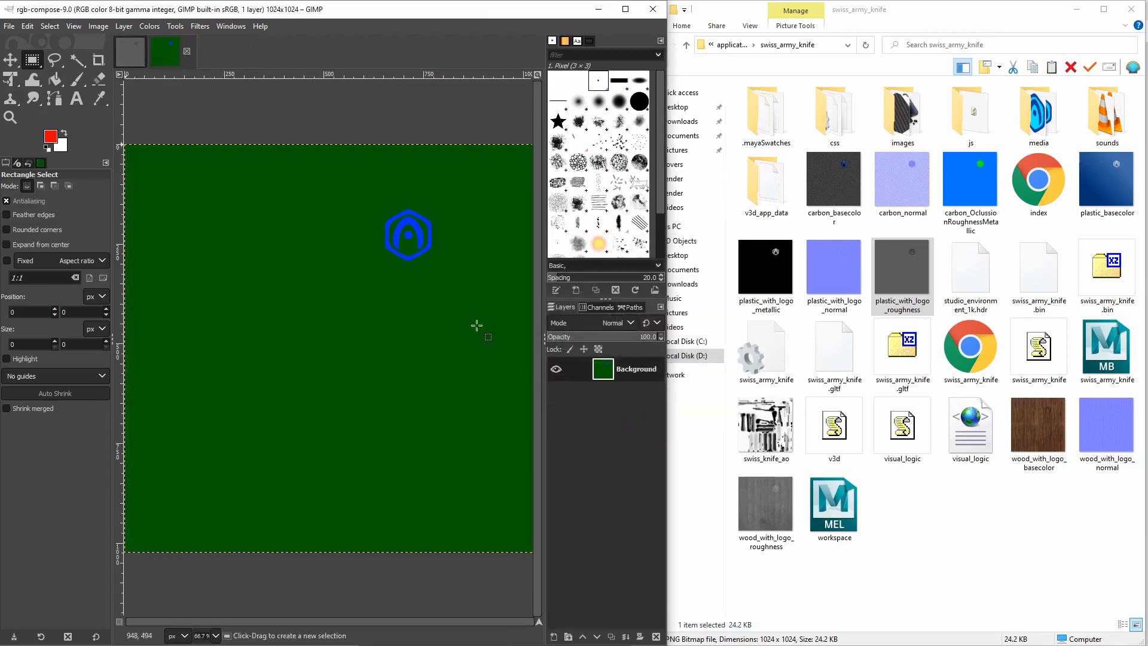
Export the composed image to the swiss_army_knife folder as plastic_OclussionRoughnessMetallic.jpg.
click(9, 27)
click(73, 217)
click(514, 326)
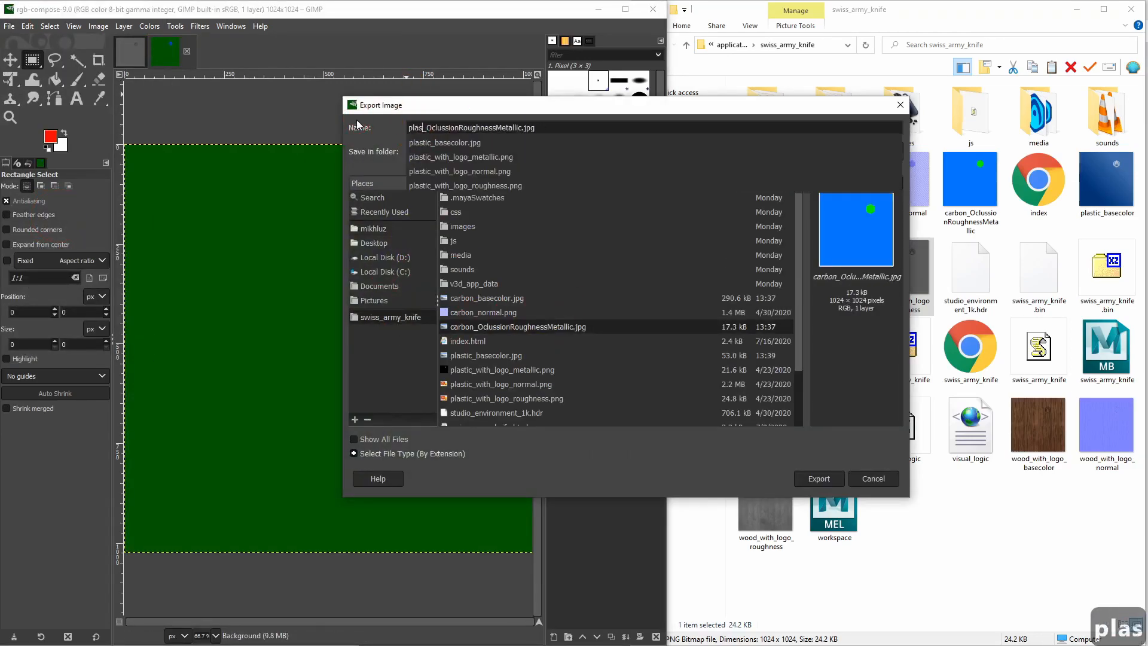
click(817, 481)
click(575, 458)
Close the composed image and delete the source plastic_with_logo_metallic and plastic_with_logo_roughness PNG files.
key(ctrl+w)
click(833, 264)
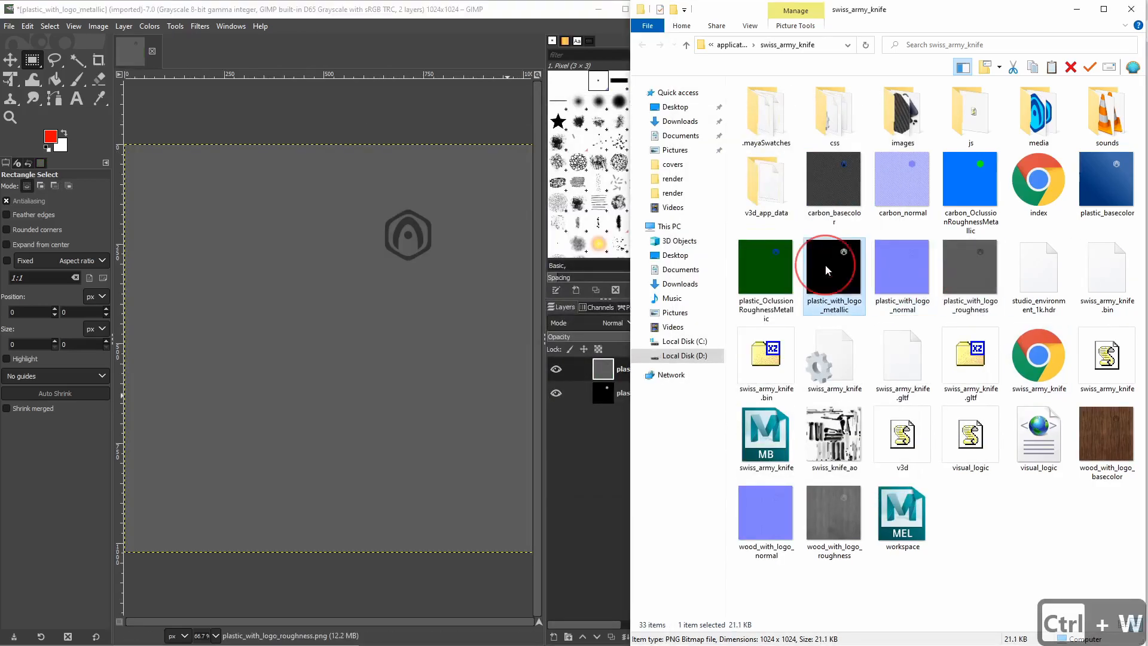
key(Delete)
Rename the plastic_with_logo_normal file as plastic_normal.
right_click(837, 274)
click(795, 570)
click(830, 300)
key(Delete)
key(Delete)
key(Delete)
key(Delete)
key(Delete)
key(Delete)
key(Delete)
key(Delete)
key(Delete)
key(Delete)
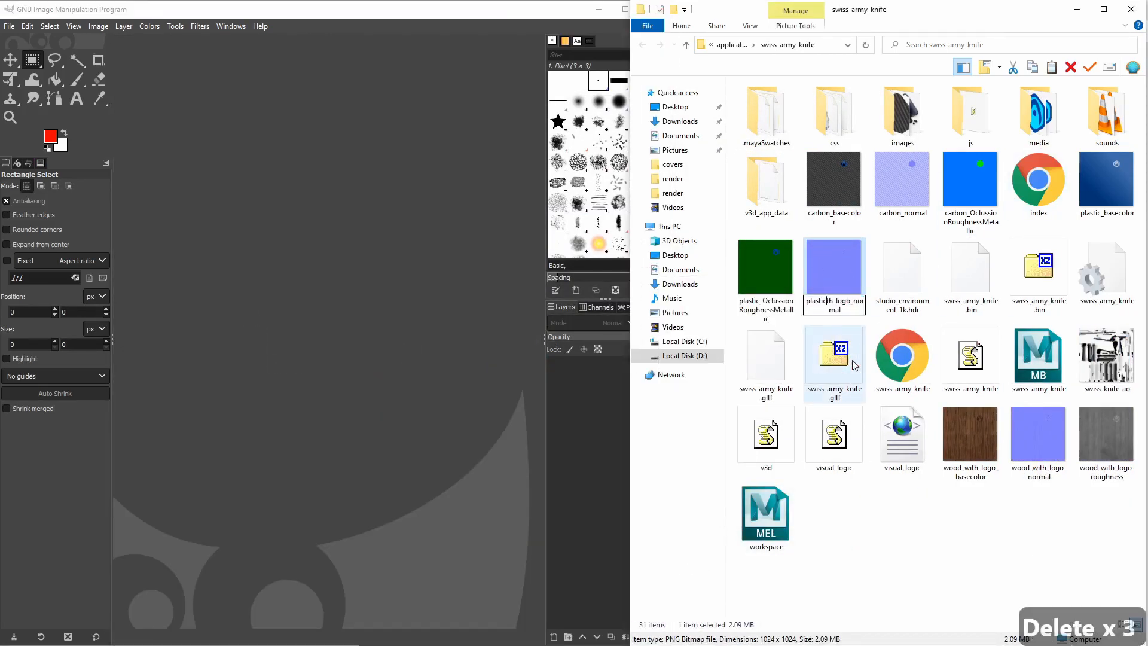
key(Return)
drag(771, 269, 302, 233)
right_click(635, 372)
key(ctrl+w)
Open wood_with_logo_basecolor in GIMP and remove the "with_logo" part from its export file name.
drag(970, 433, 329, 299)
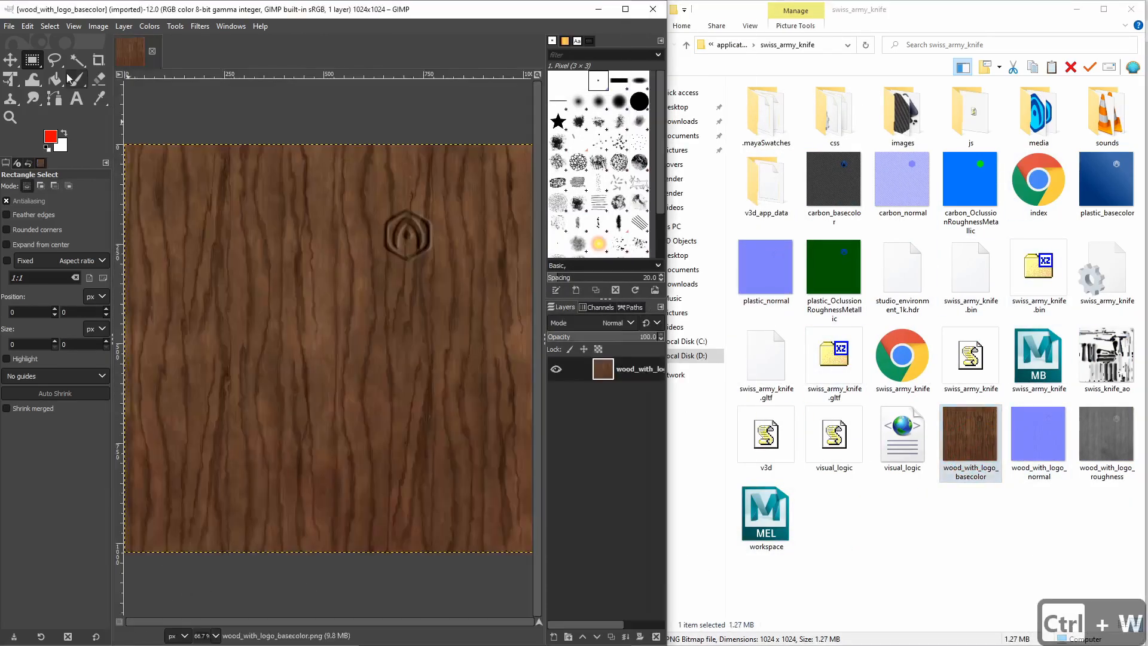
key(ctrl+shift+e)
click(430, 128)
key(Delete)
key(Delete)
key(Delete)
key(Delete)
key(Delete)
key(Delete)
key(Delete)
key(Delete)
key(Delete)
key(Delete)
Change the export file extension to jpg and export the wood base color as wood_basecolor.jpg.
key(End)
key(BackSpace)
key(BackSpace)
key(BackSpace)
text(jpg)
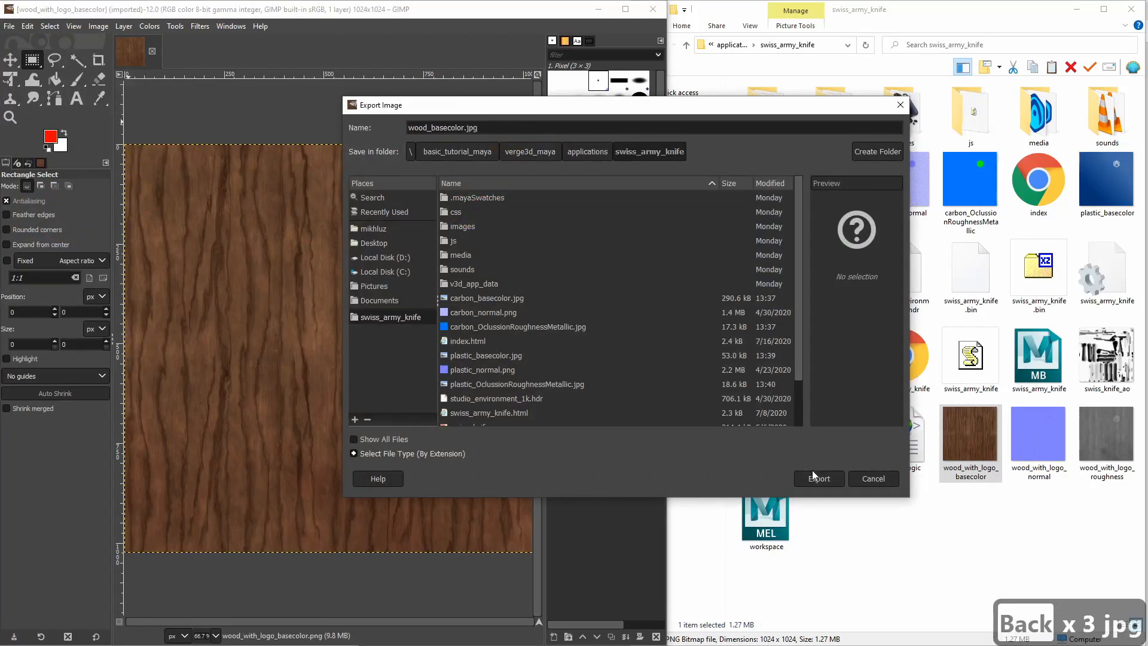
click(819, 479)
click(575, 459)
Close the exported wood image and delete the original wood_with_logo_basecolor PNG from the folder.
key(ctrl+w)
click(1035, 447)
key(Delete)
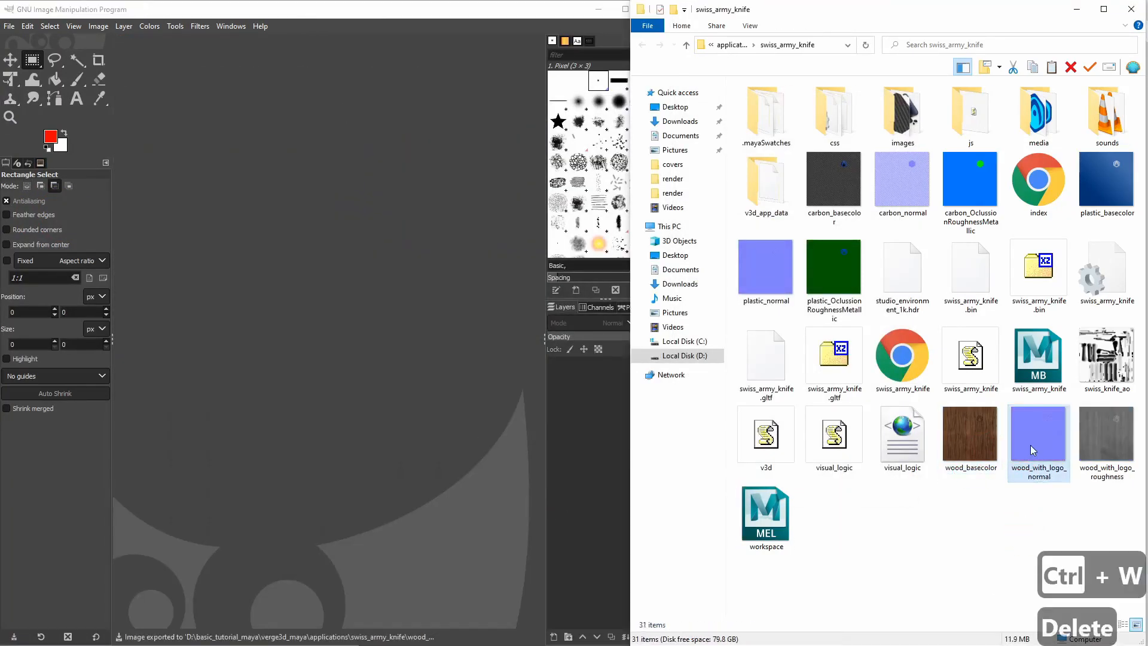
Rename the wood_with_logo_normal file as wood_normal.
right_click(1028, 445)
click(986, 416)
click(1031, 470)
key(Delete)
key(Delete)
key(Delete)
key(Delete)
key(Delete)
key(Delete)
key(Delete)
key(Delete)
key(Delete)
key(Delete)
key(Return)
Open wood_with_logo_roughness in GIMP and bring up the Compose dialog for its channels.
click(1106, 448)
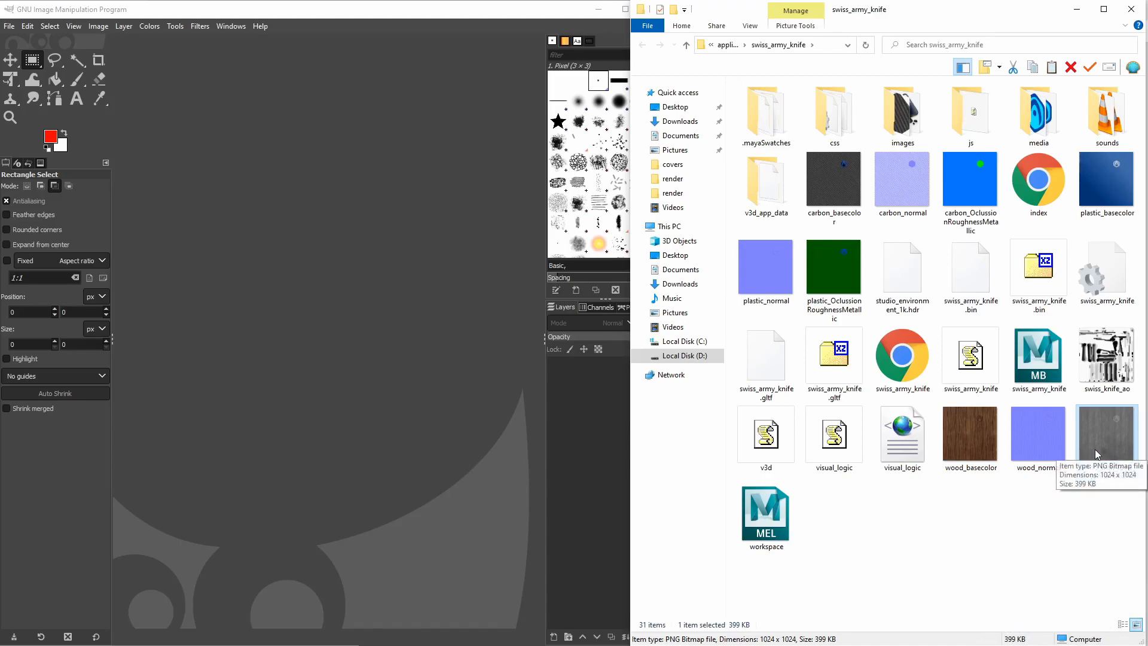
drag(1106, 443, 308, 303)
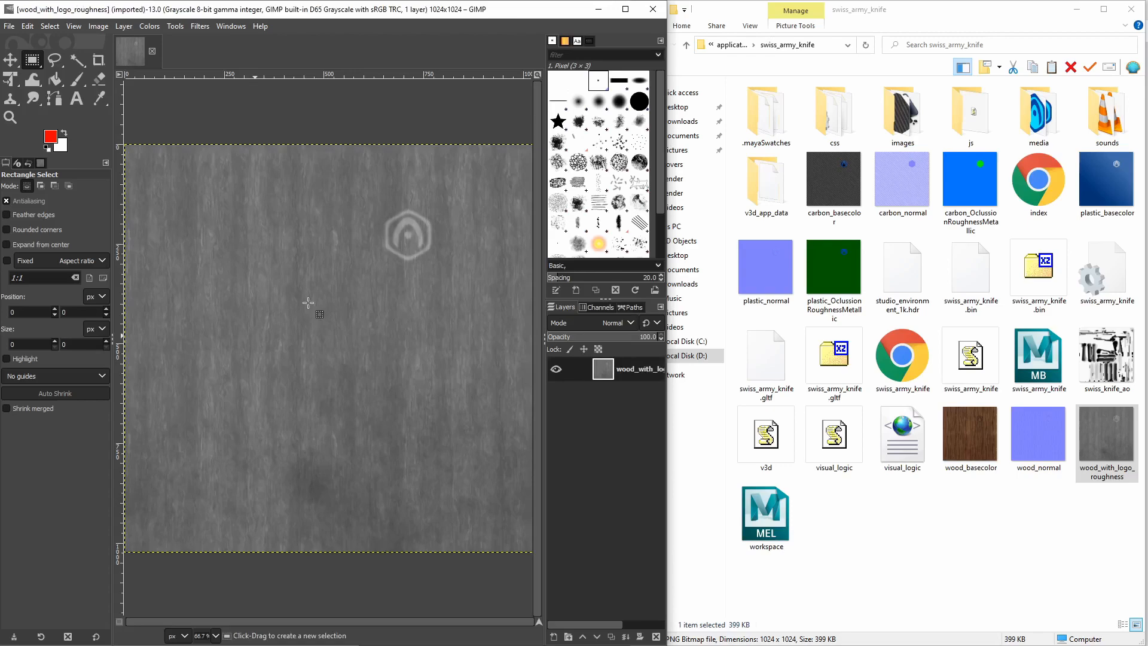
click(98, 26)
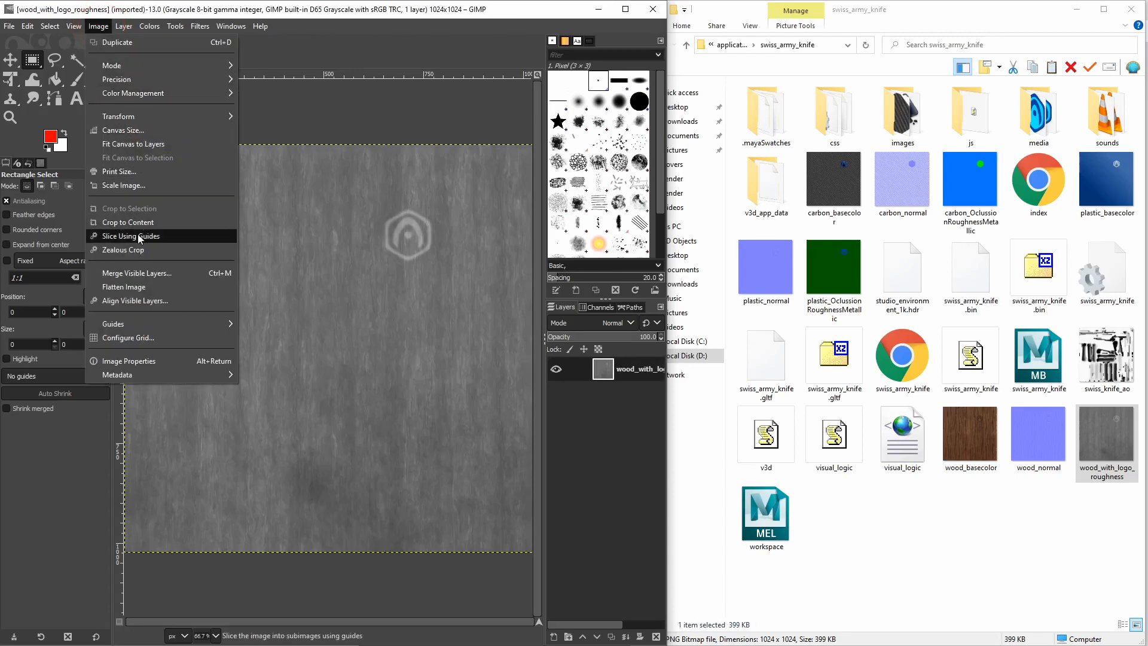
mouse_move(150, 27)
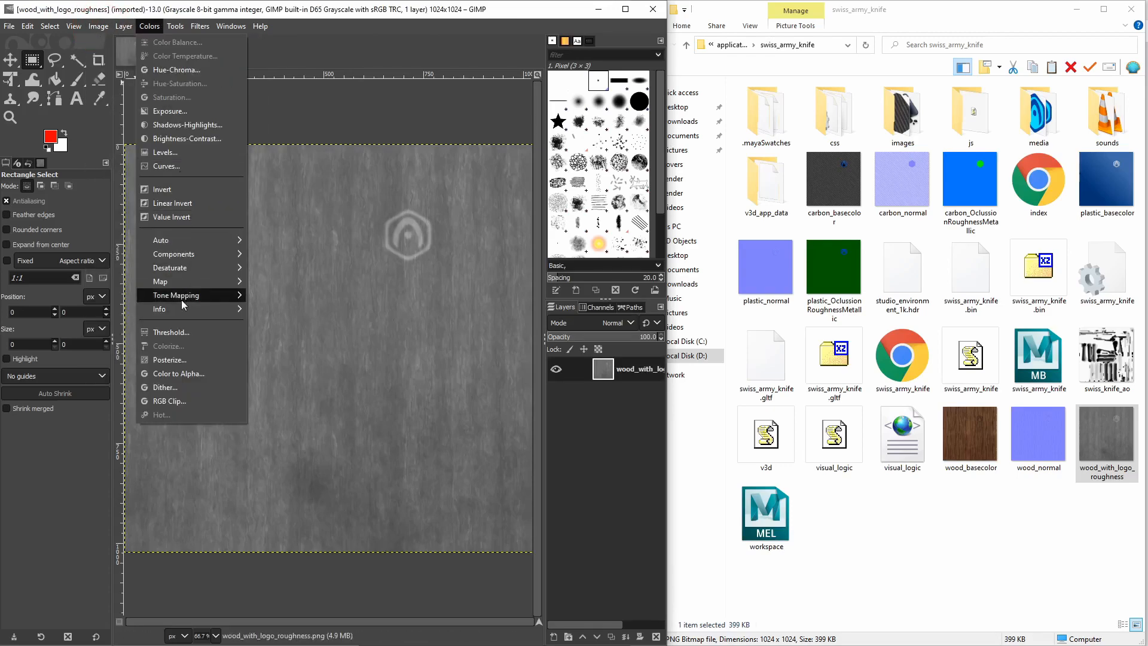
click(406, 357)
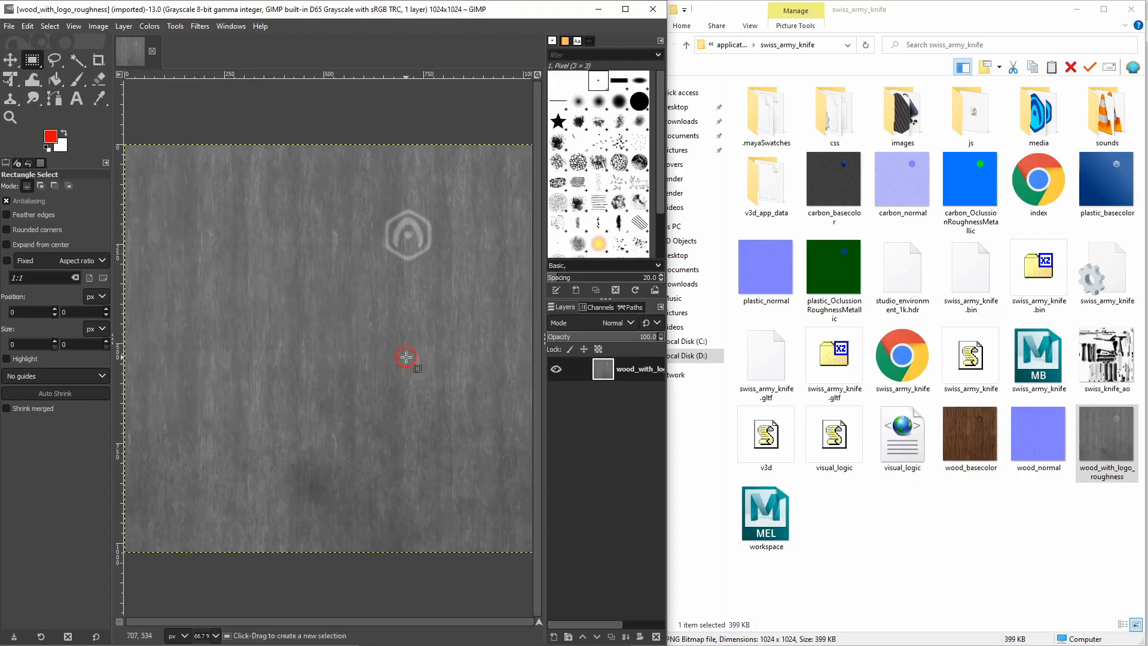
drag(545, 249, 537, 249)
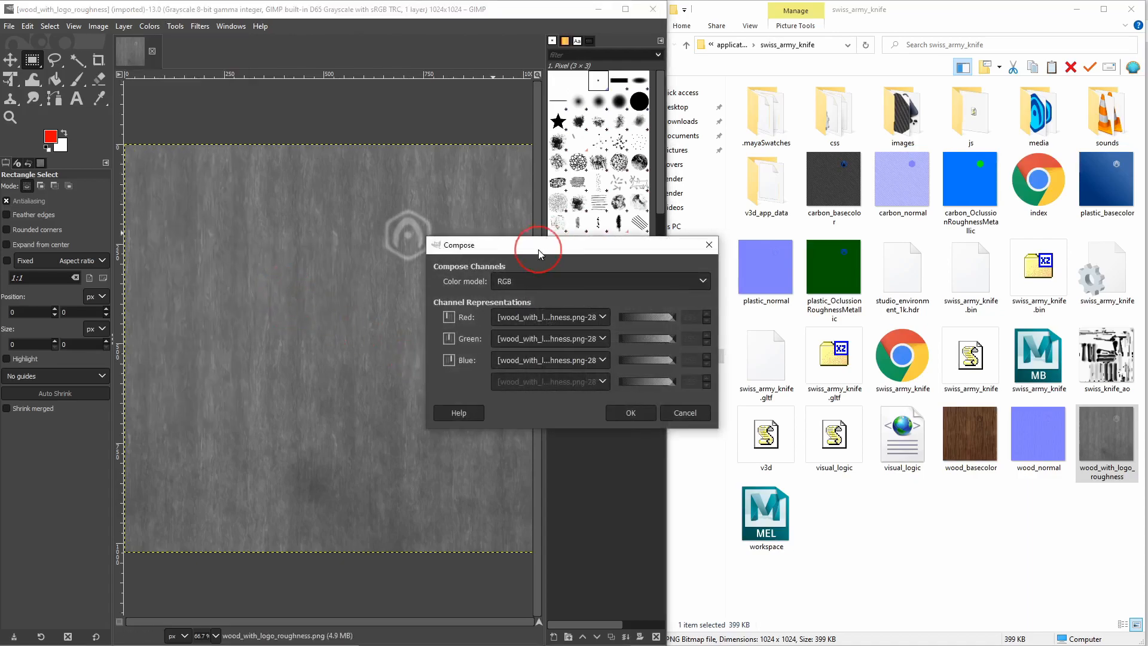
Set the red channel to mask value 0 and assign the wood roughness image to the green channel.
click(551, 317)
click(538, 347)
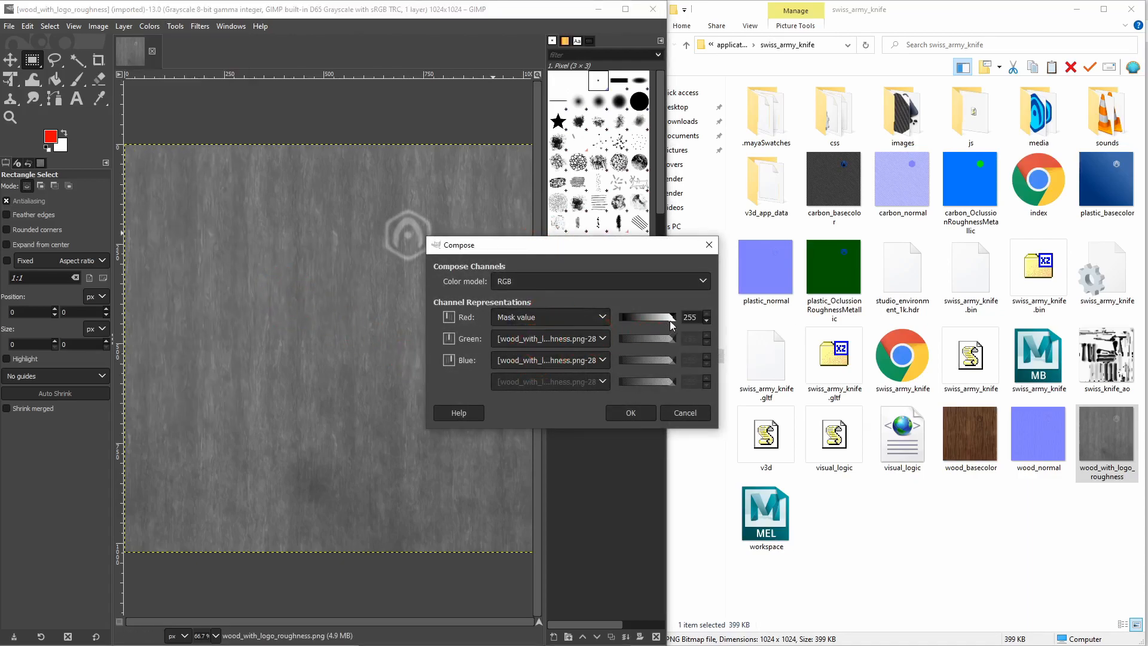
drag(671, 324, 610, 326)
click(541, 340)
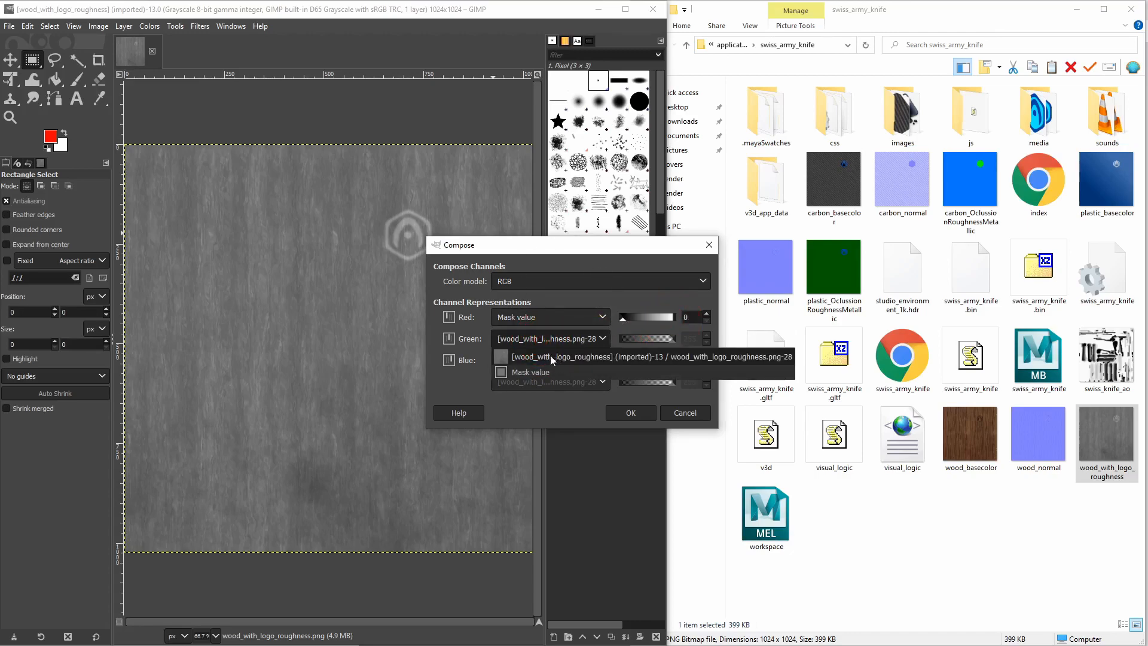
click(558, 357)
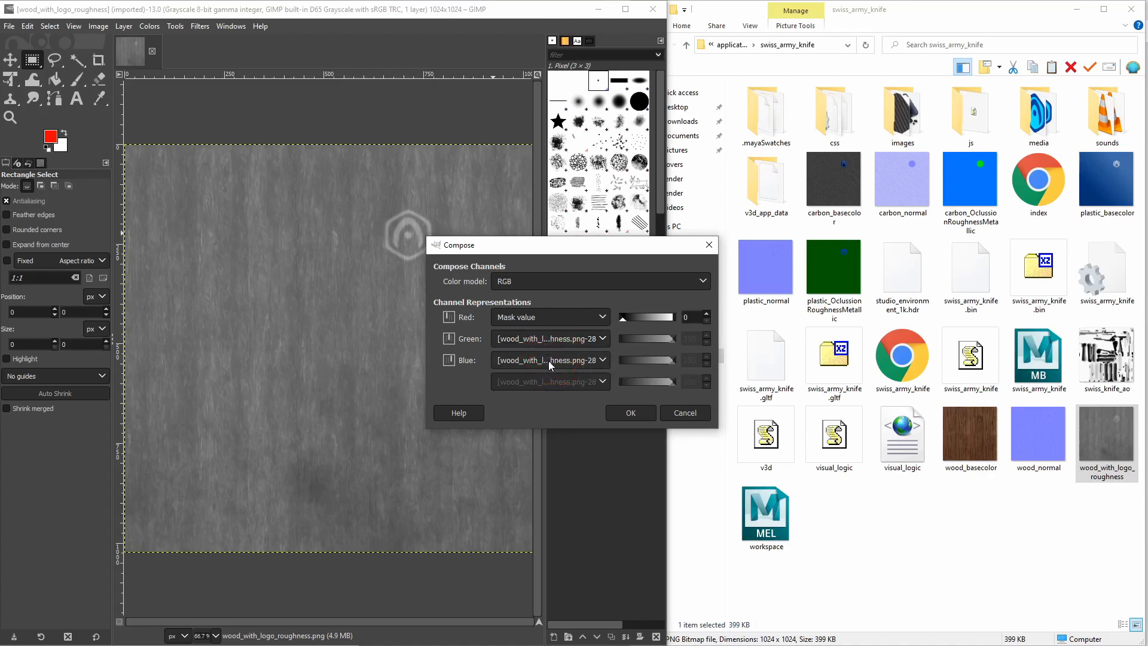
Set the blue channel to mask value 0 and compose the RGB image.
click(548, 360)
click(548, 393)
drag(671, 364, 602, 361)
drag(609, 255, 578, 260)
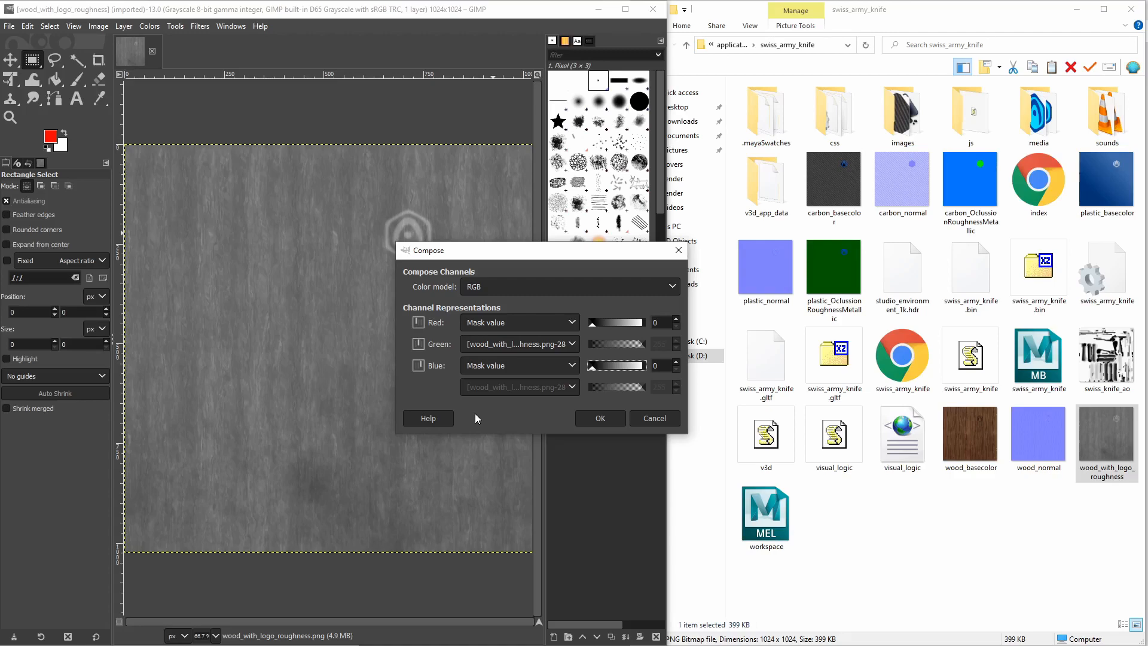
click(607, 417)
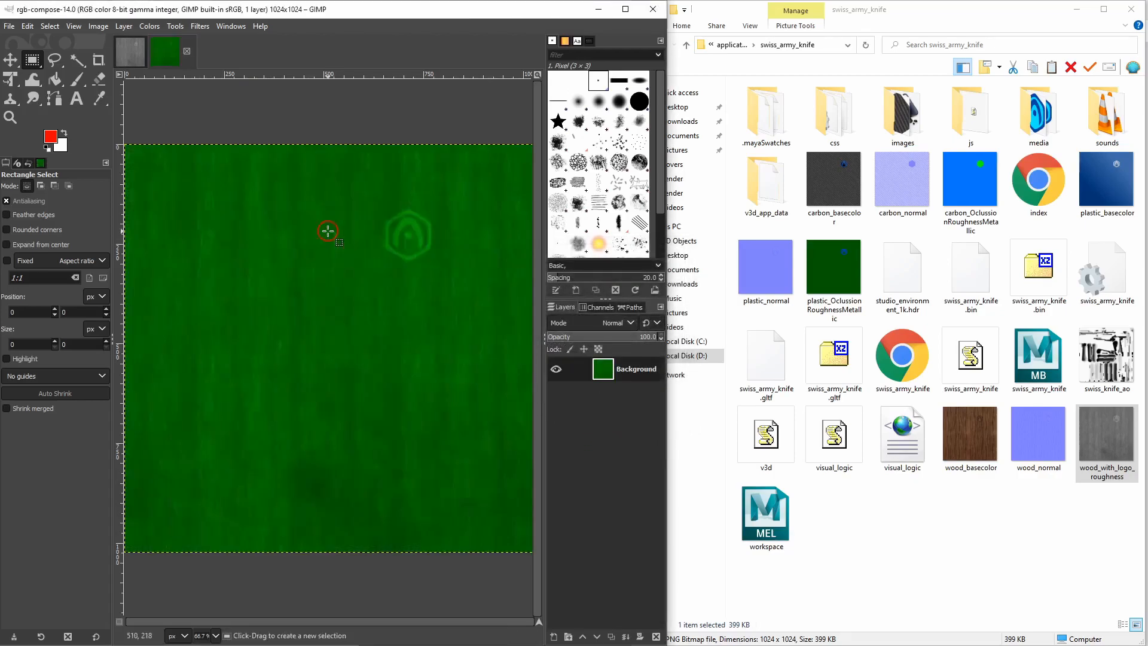
Export the composed wood image to the swiss_army_knife folder as wood_OclussionRoughnessMetallic.jpg.
click(8, 26)
click(68, 212)
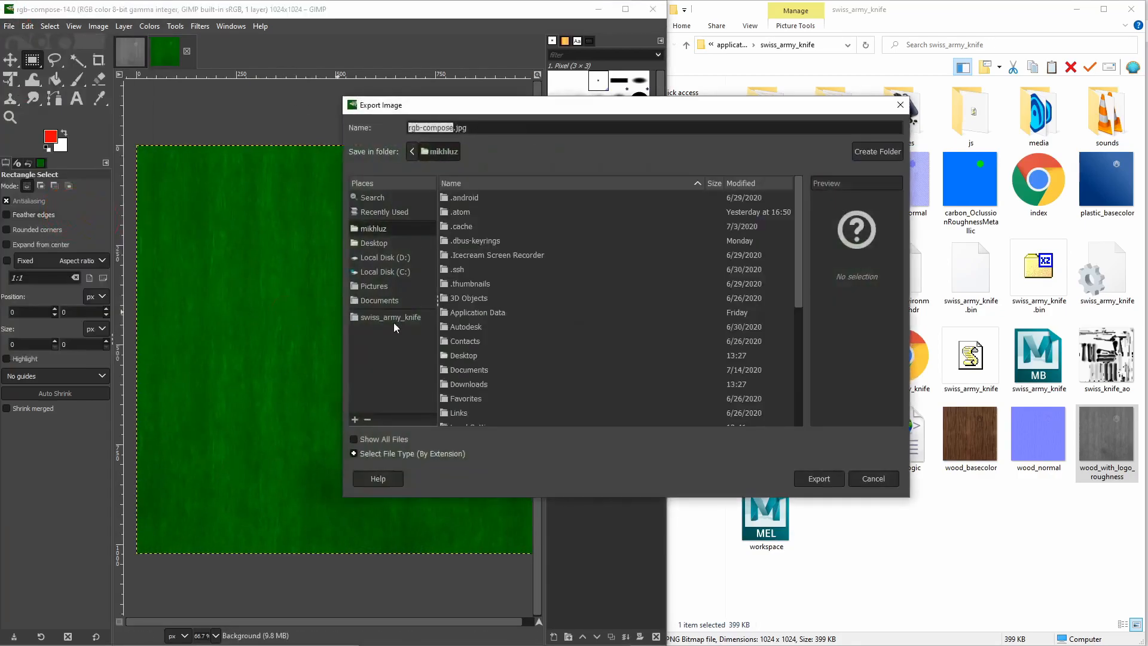
click(496, 275)
drag(408, 127, 436, 128)
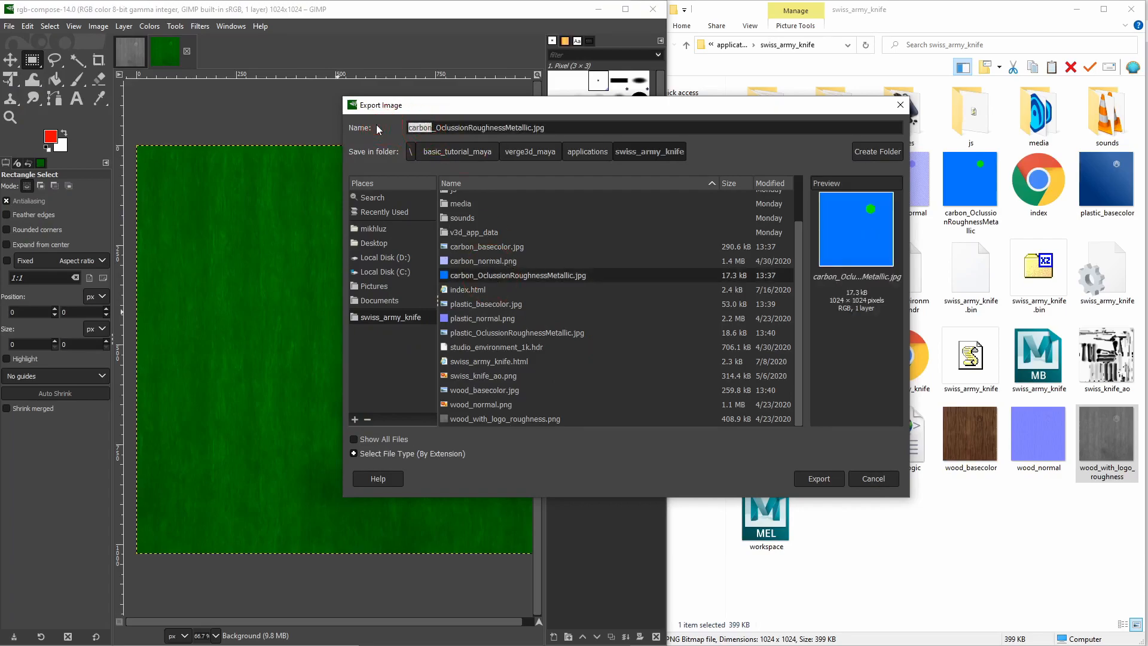
text(wood)
key(Return)
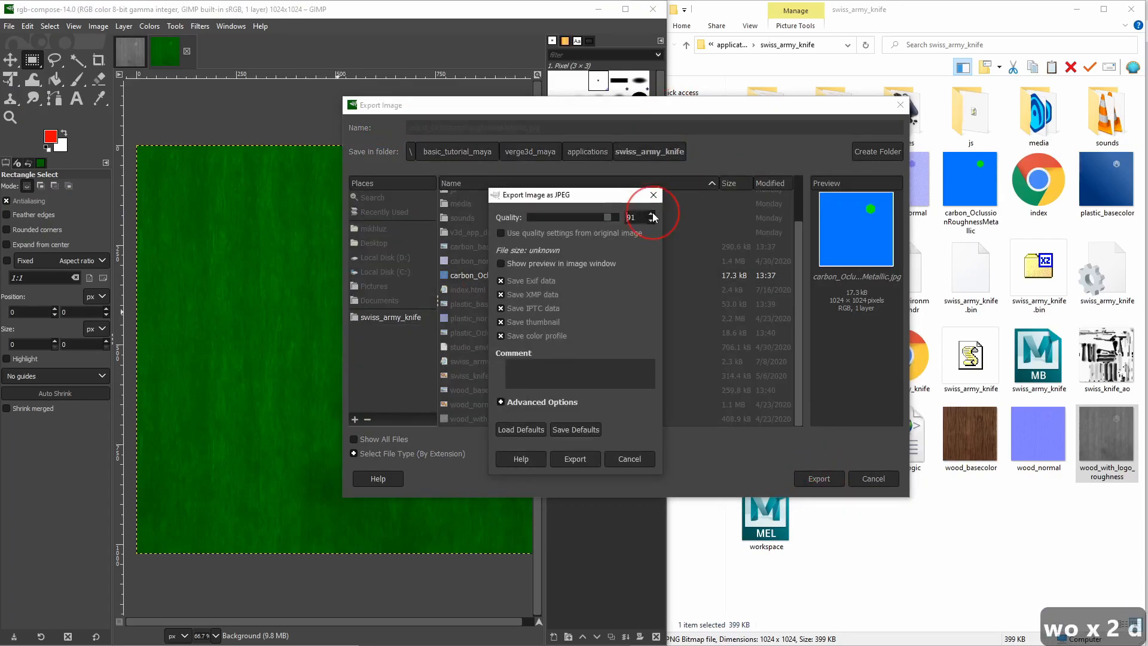
click(578, 459)
Delete the original wood_with_logo_roughness PNG and close both the composed and the roughness images in GIMP.
key(ctrl+w)
click(862, 524)
click(767, 519)
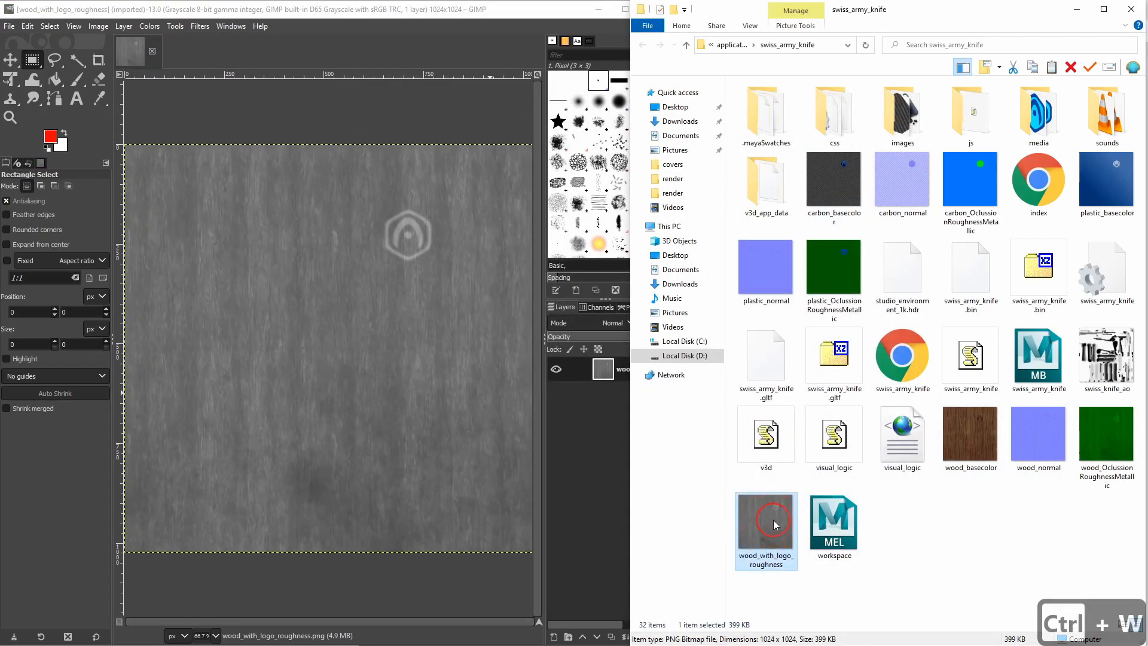
key(Delete)
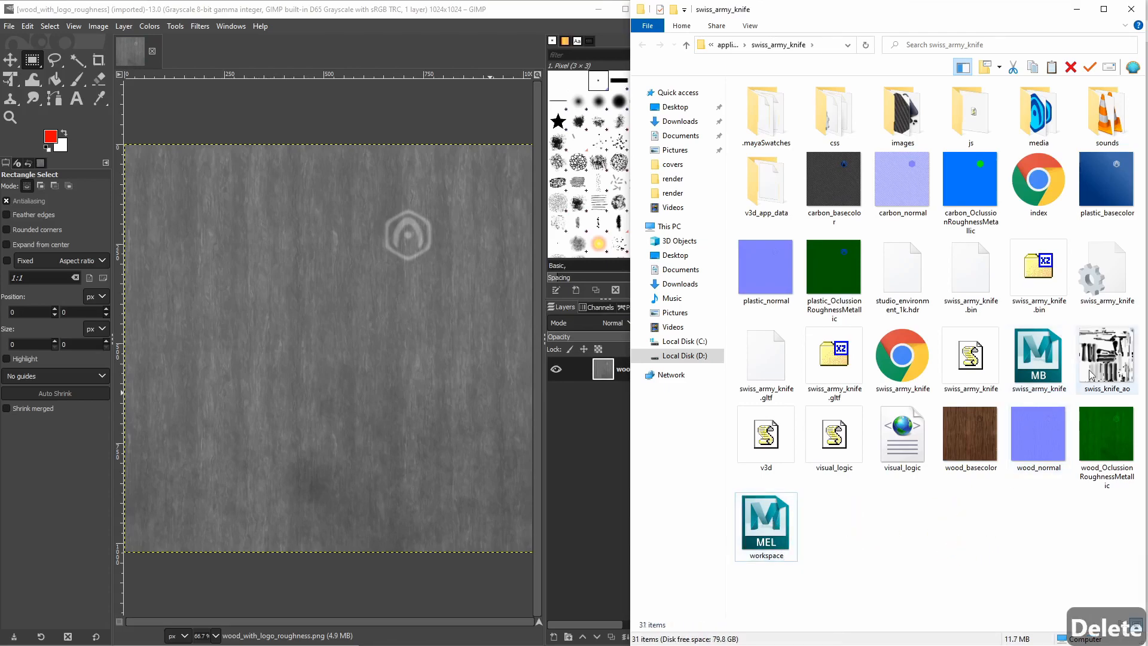
click(299, 286)
key(ctrl+w)
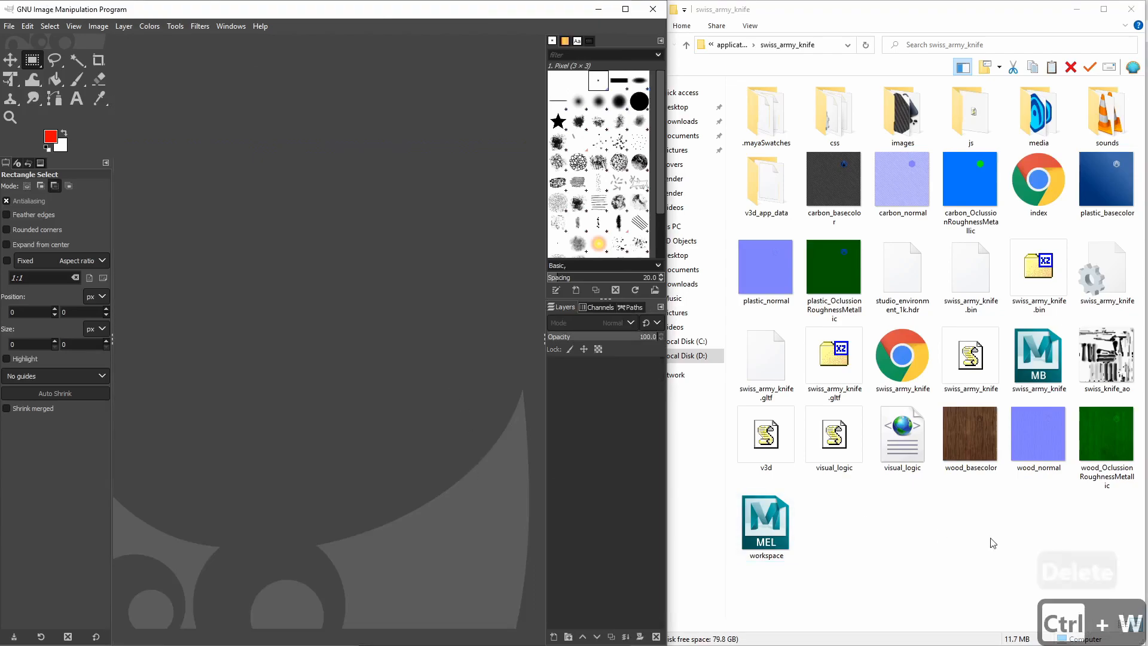
Clear away the GIMP, file explorer and browser windows and switch to the swiss_army_knife.mb scene in Maya.
click(645, 13)
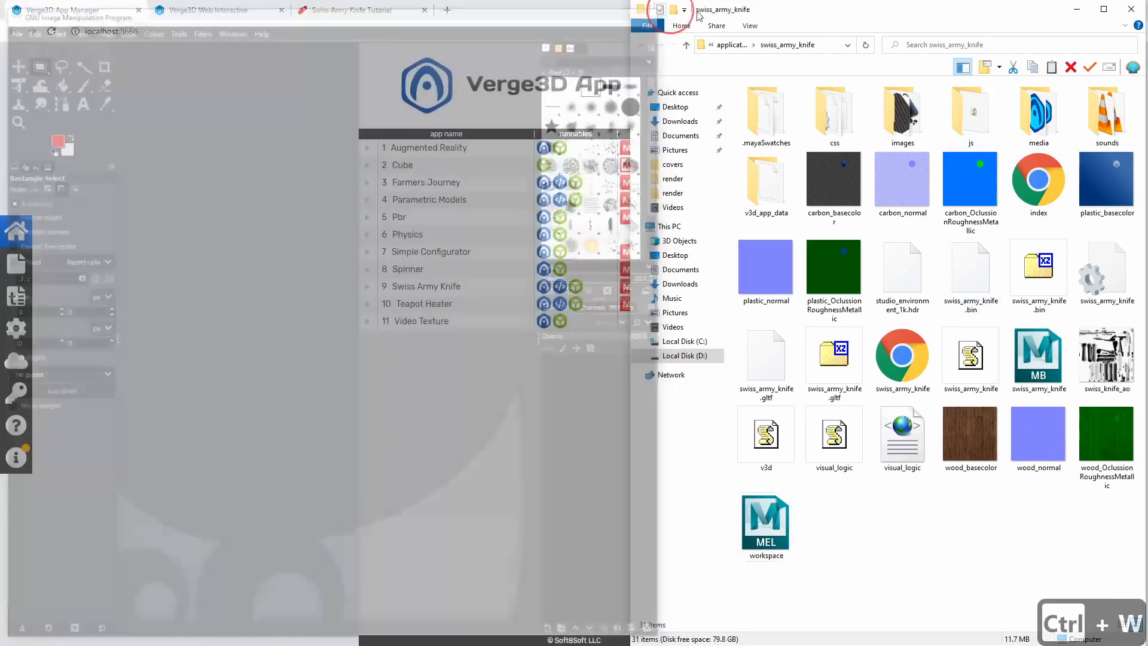
drag(845, 15, 833, 20)
click(520, 345)
click(1028, 14)
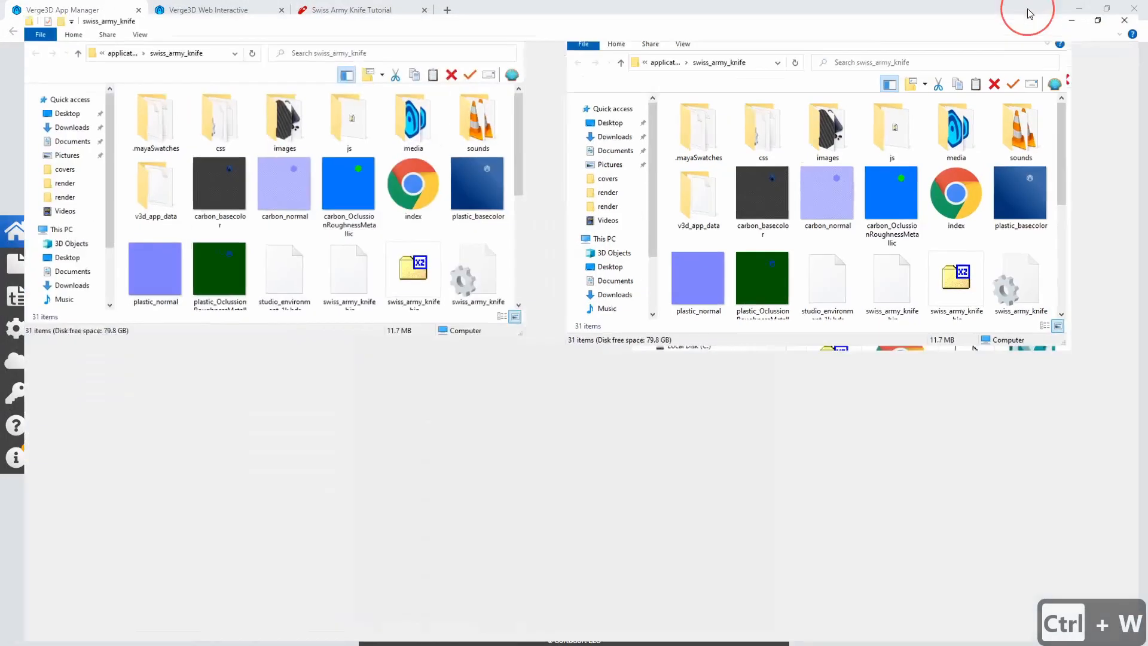
click(1132, 6)
click(507, 415)
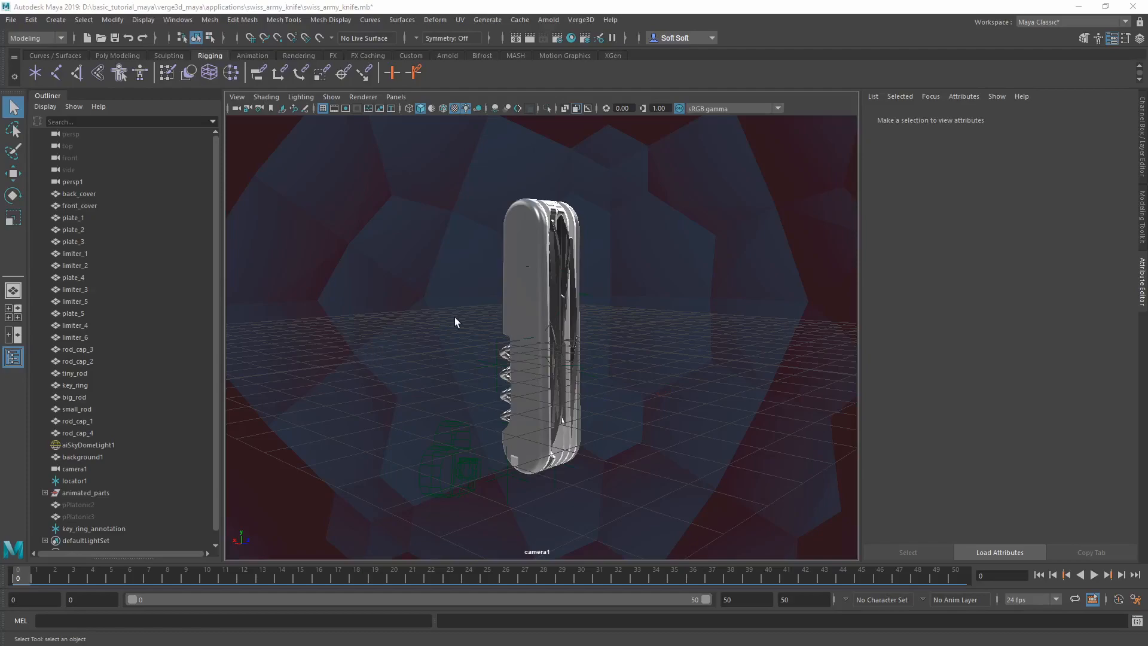
Select the knife's front_cover mesh to view its attributes and clear the selection.
click(525, 289)
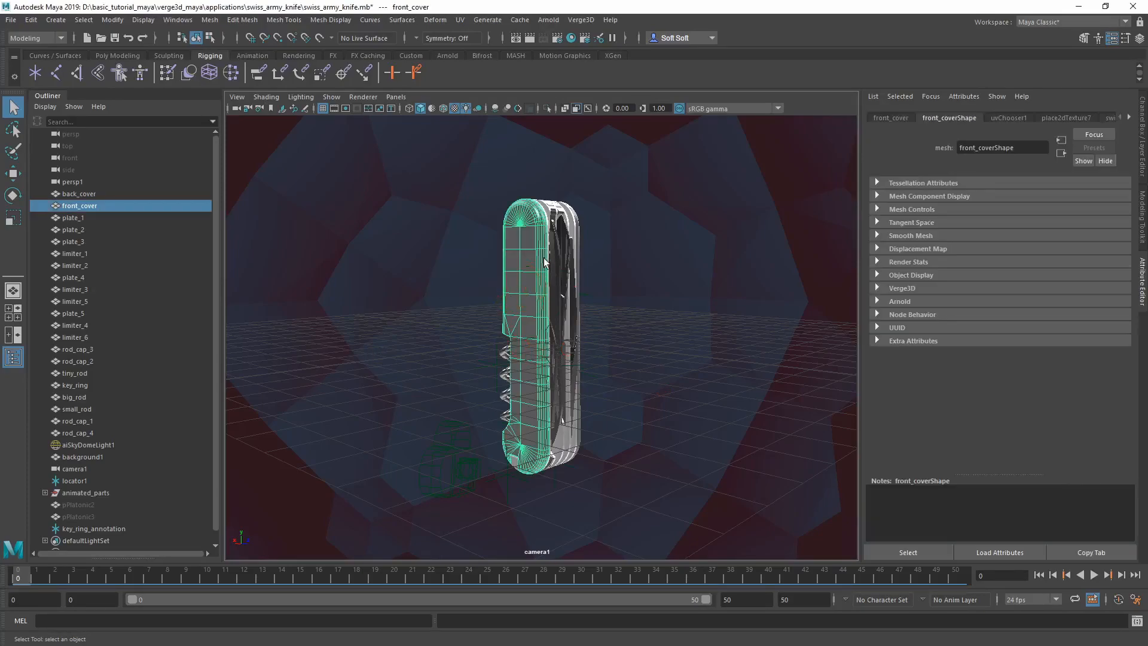
key(alt+d)
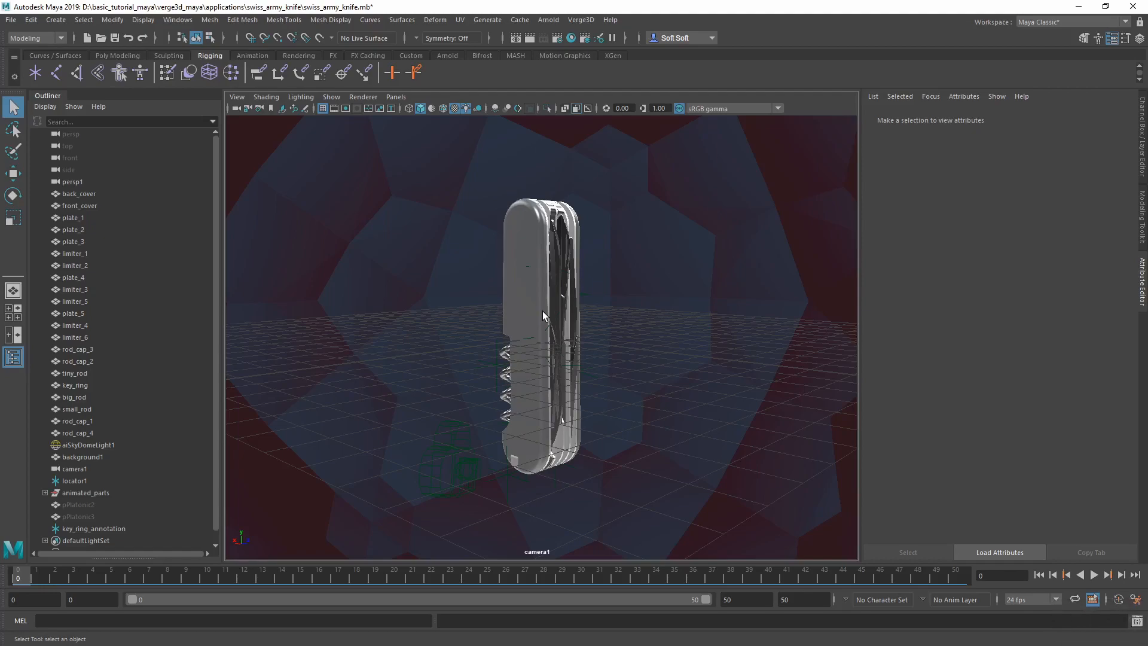
Unhide the hidden pPlatonic2 and pPlatonic3 meshes and delete both from the scene.
click(76, 505)
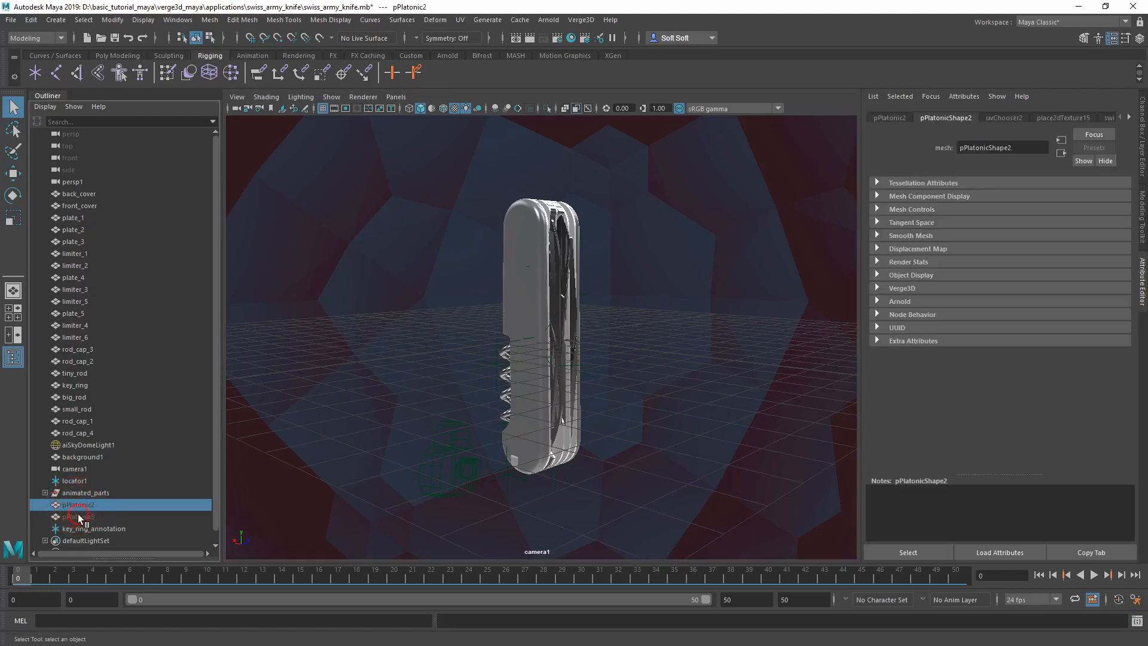
shift+click(78, 516)
key(shift+h)
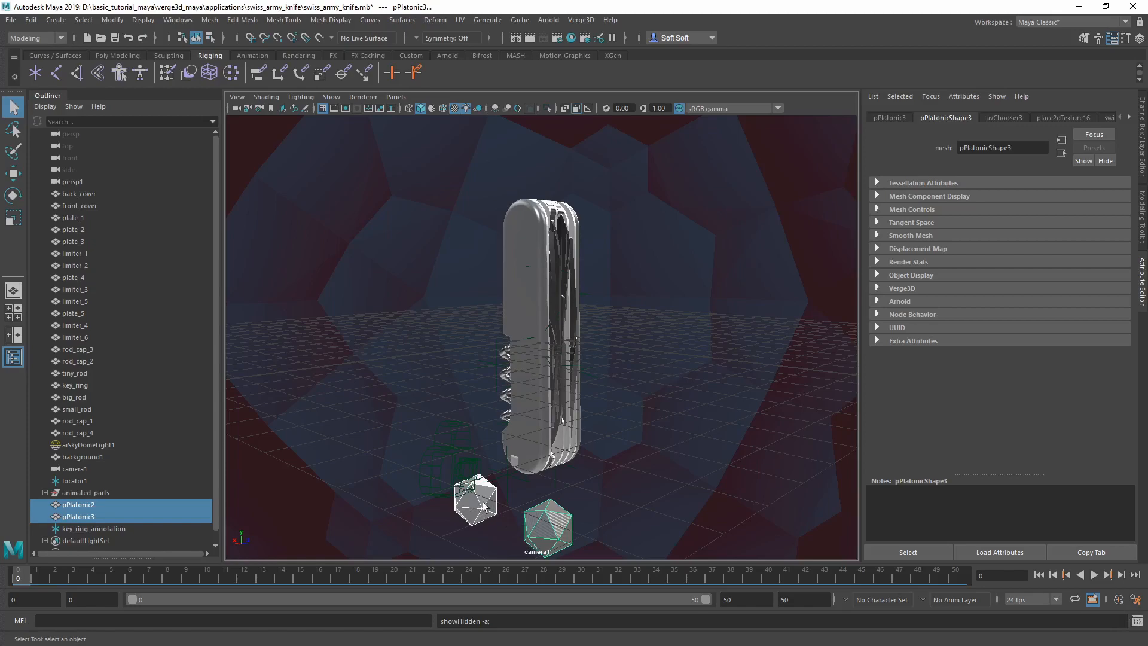
key(Delete)
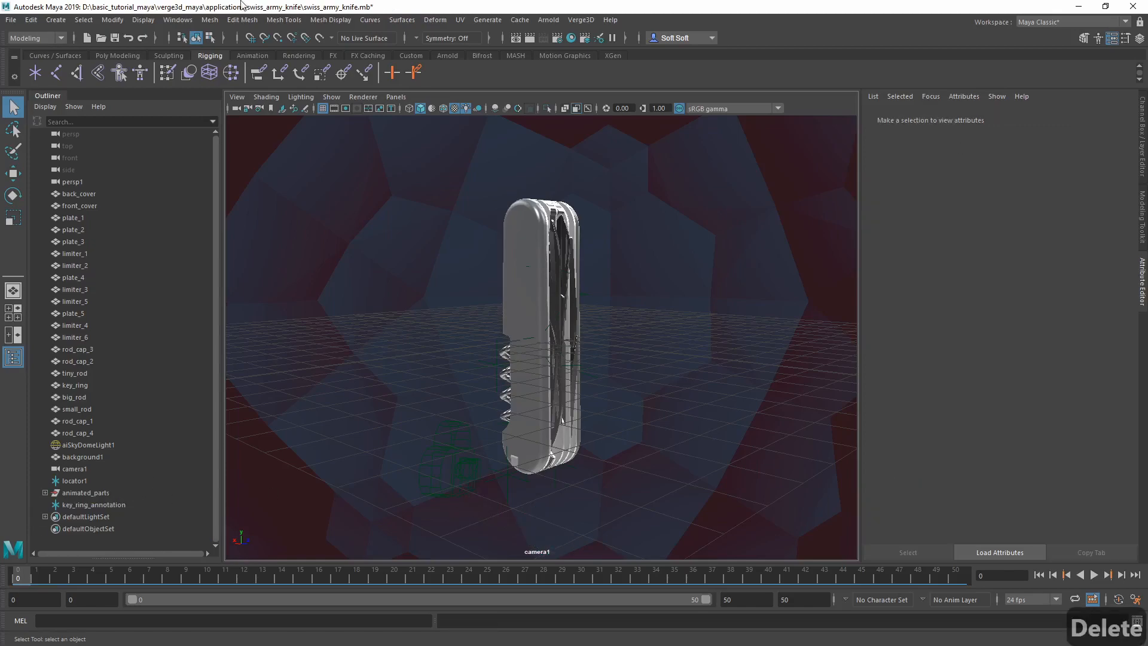
Open Hypershade and delete the wood and carbon materials.
click(177, 19)
mouse_move(195, 100)
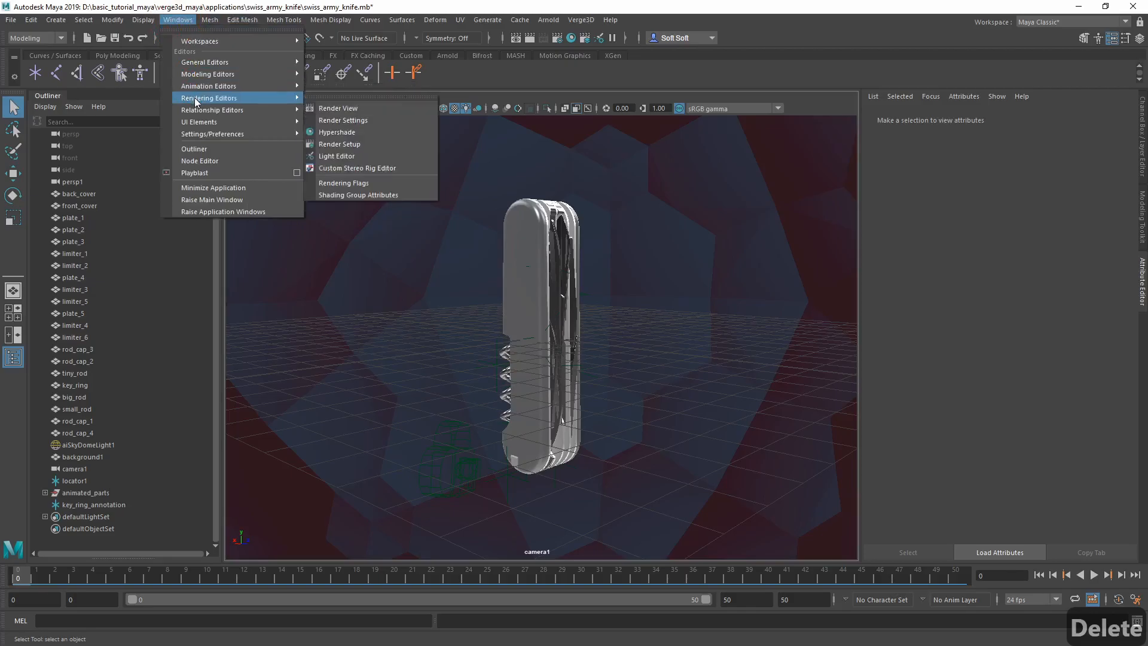
click(334, 132)
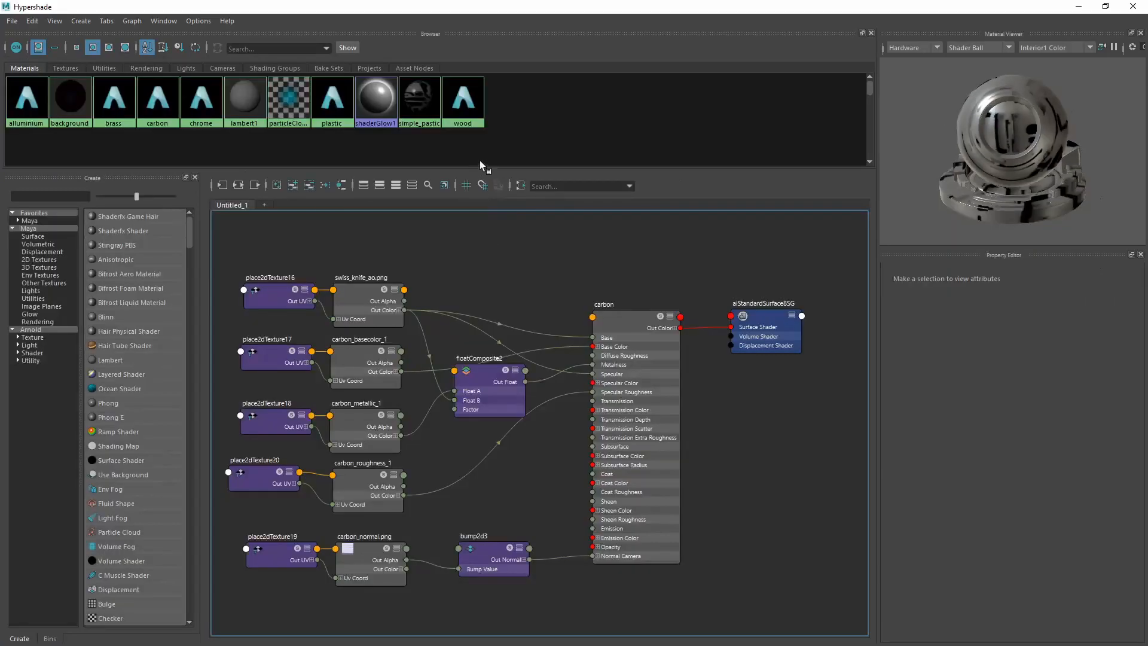
click(467, 94)
key(Delete)
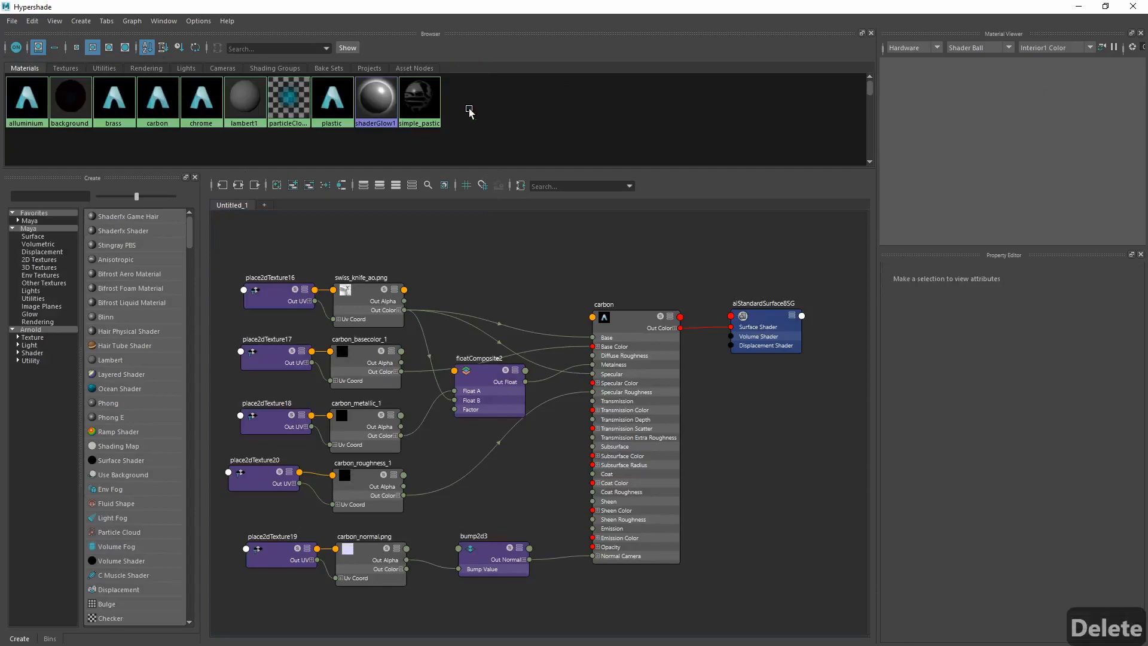
click(152, 105)
key(Delete)
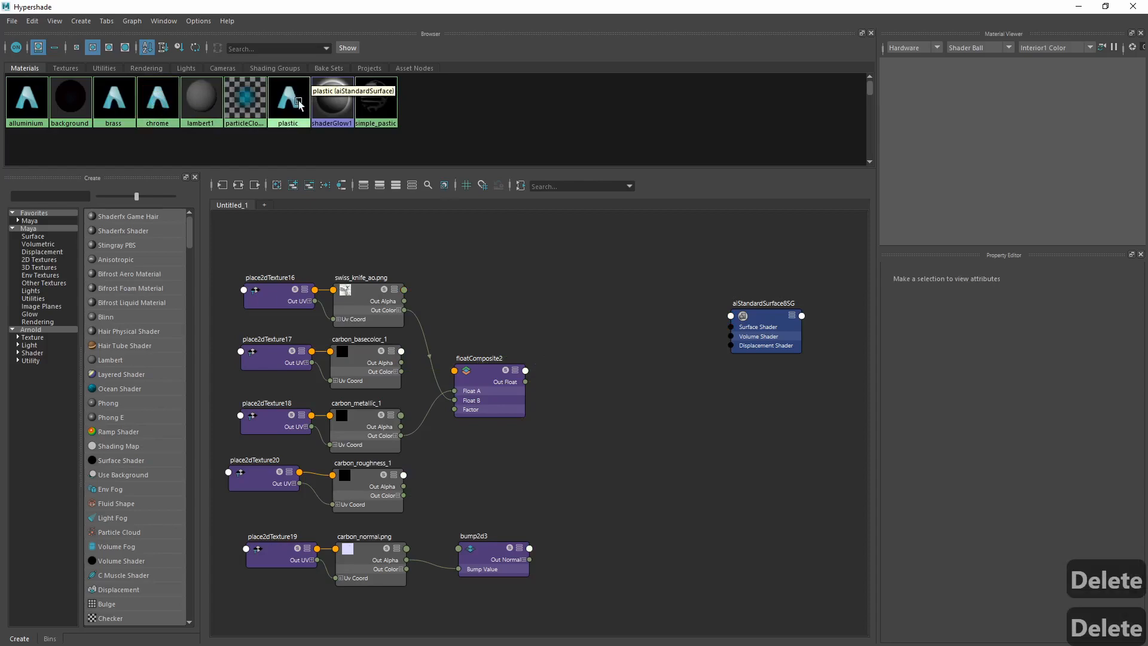
Graph the plastic material's network and delete its plastic_with_logo_basecolor_1 texture and the connected place2dTexture4 node.
right_drag(287, 100, 283, 131)
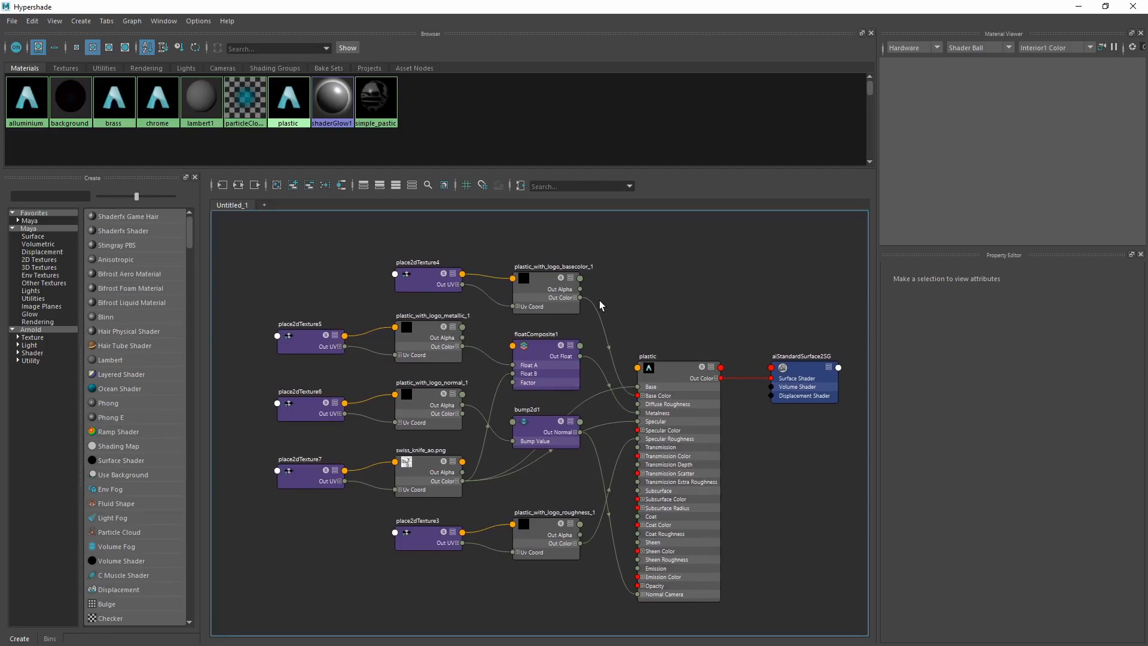
scroll(620, 300, up, 2)
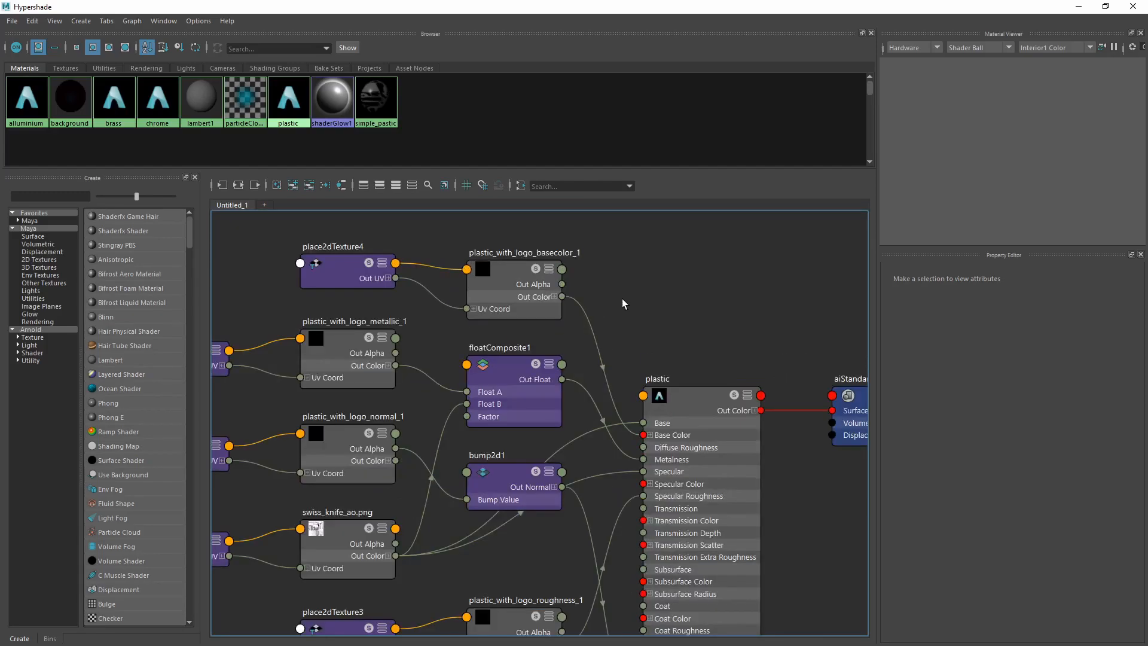
click(338, 276)
key(Delete)
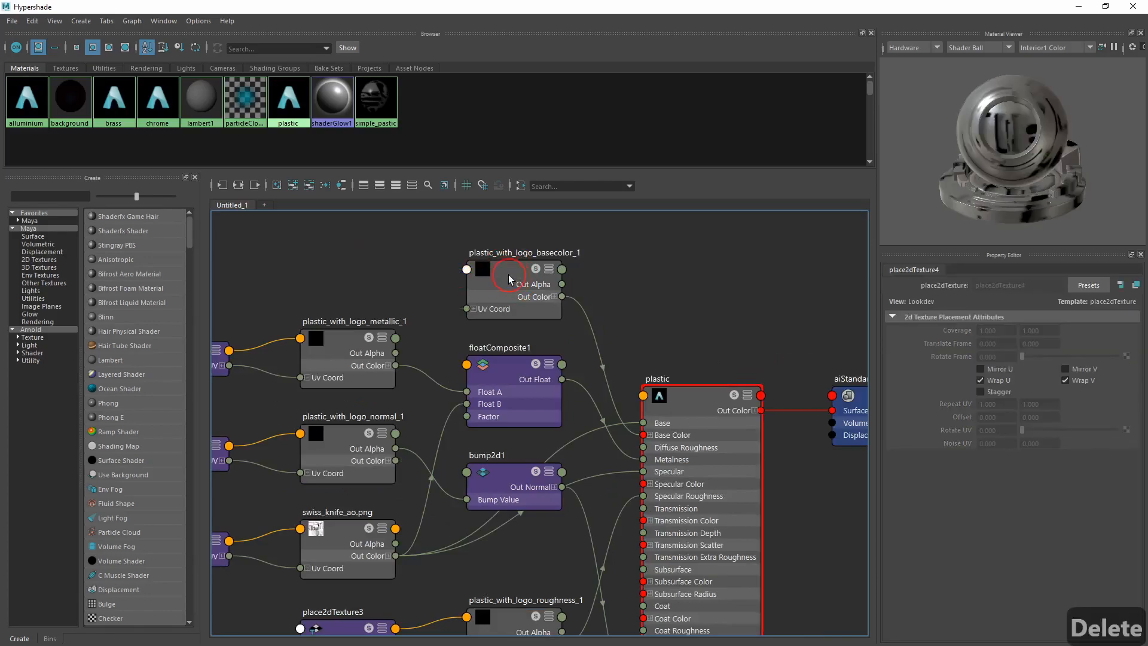
click(495, 298)
key(Delete)
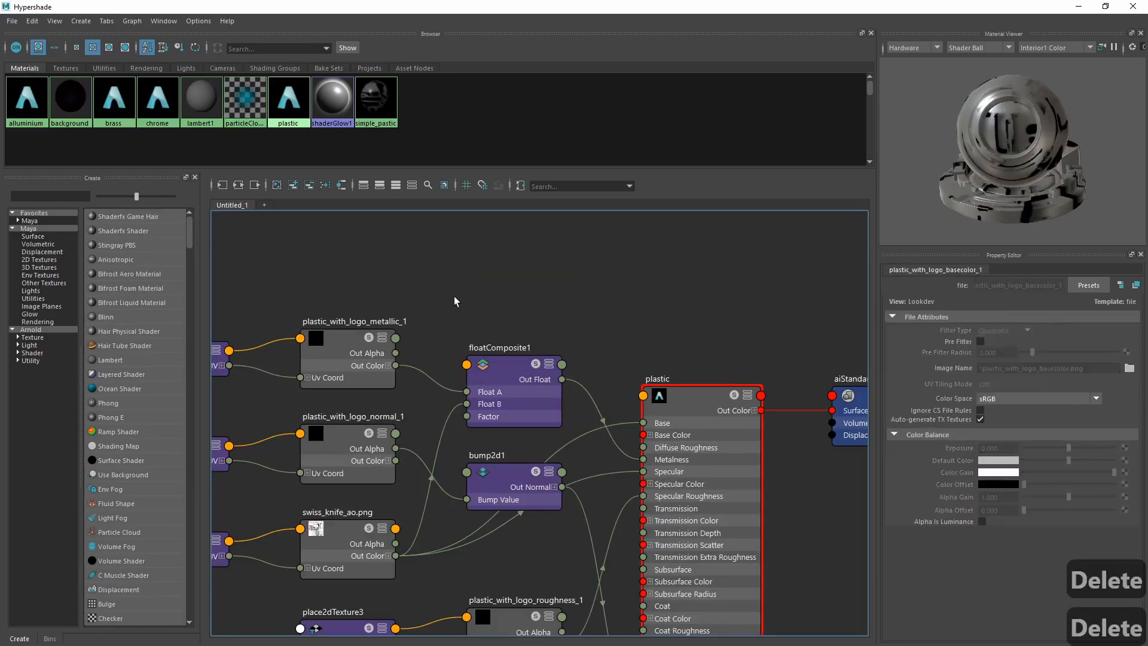
Delete the plastic_with_logo metallic and normal texture nodes together with place2dTexture5 and place2dTexture6.
alt+middle_drag(498, 246, 521, 224)
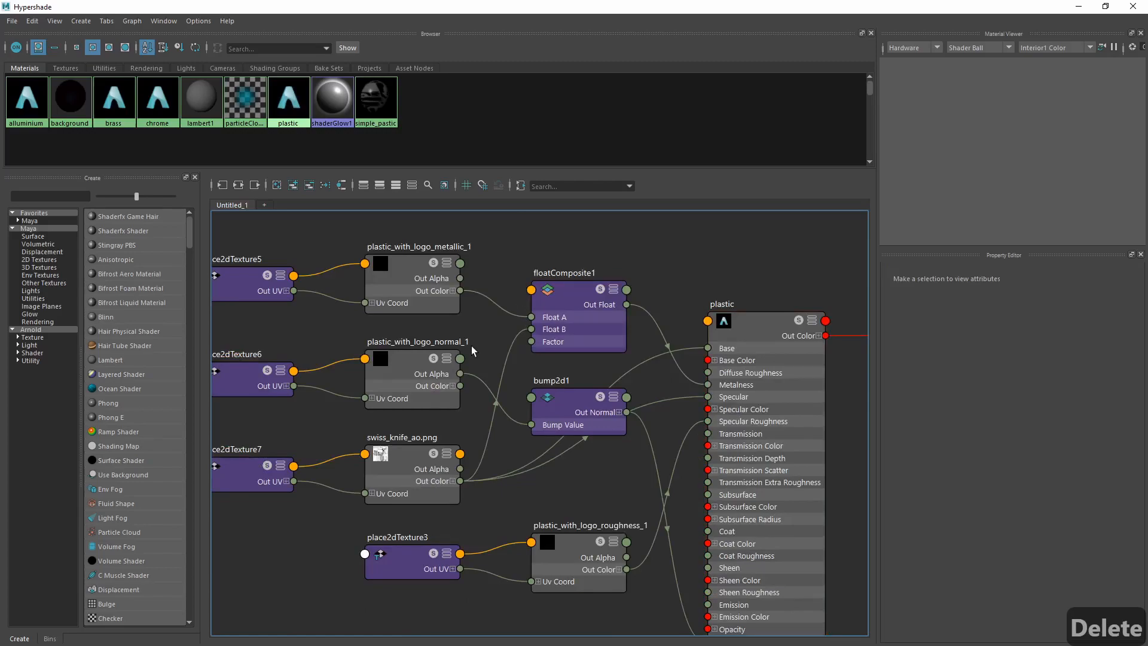
click(228, 273)
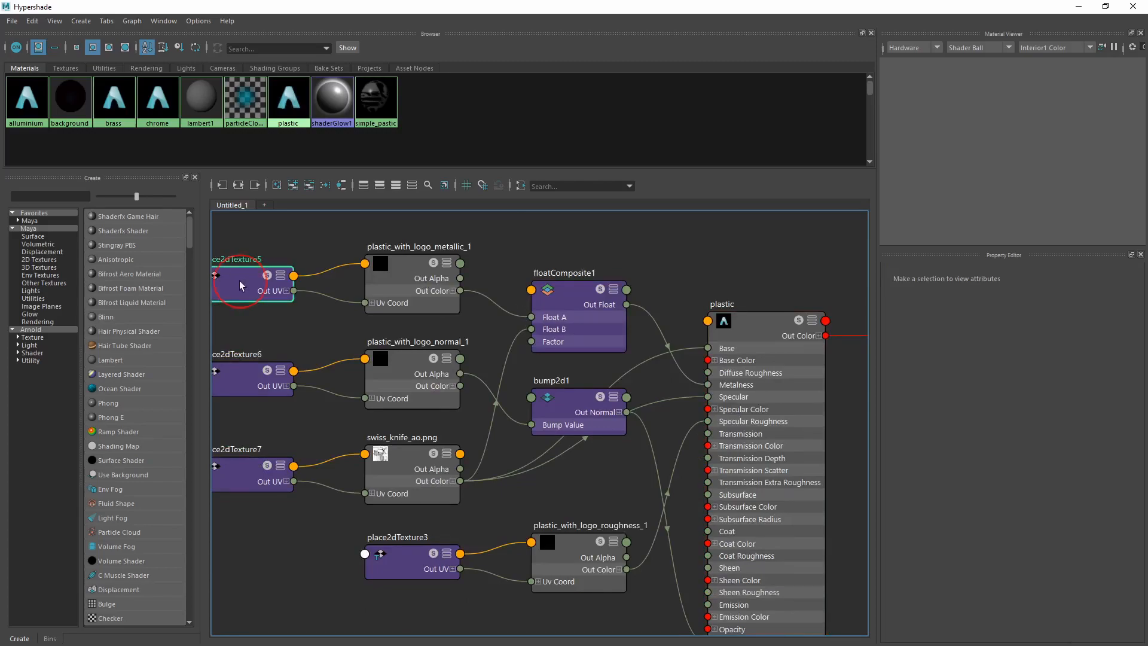
key(Delete)
key(Delete)
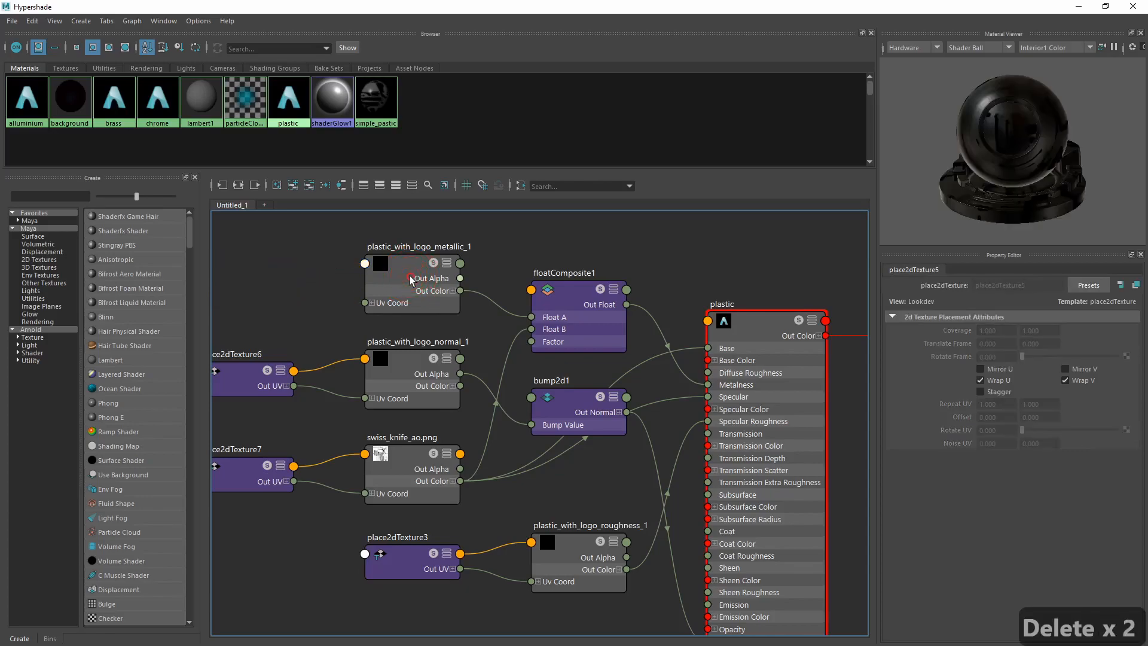
click(258, 385)
key(Delete)
click(386, 359)
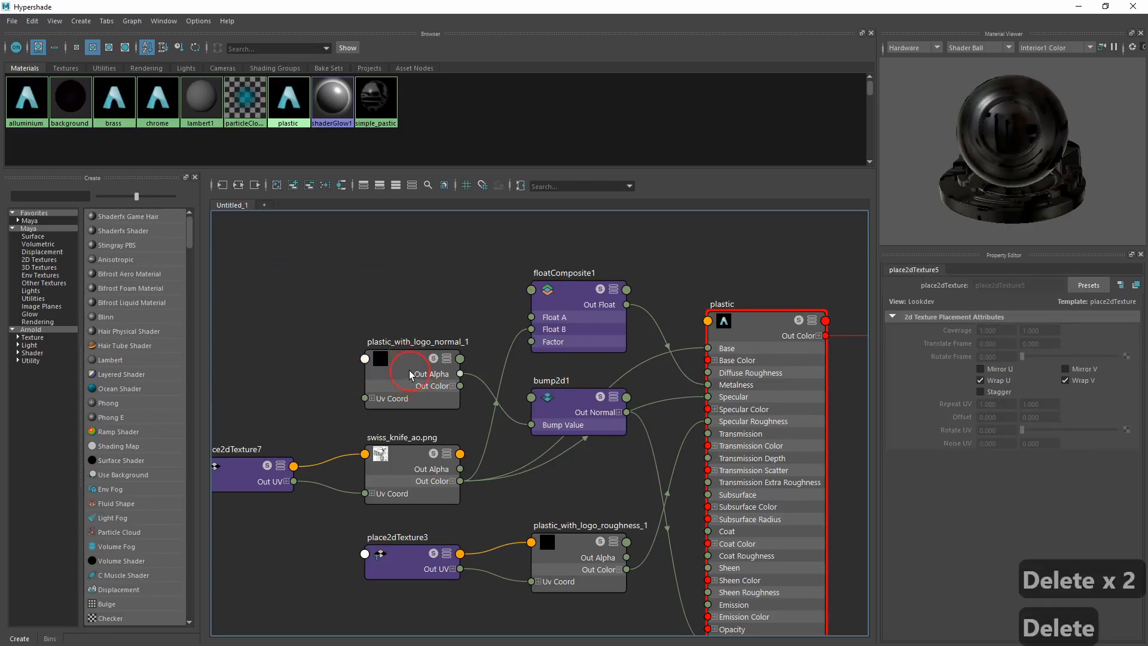
key(Delete)
Delete the plastic_with_logo_roughness_1 texture and place2dTexture3, and move bump2d1 down beside the plastic shader's Normal Camera input.
alt+middle_drag(413, 367, 426, 334)
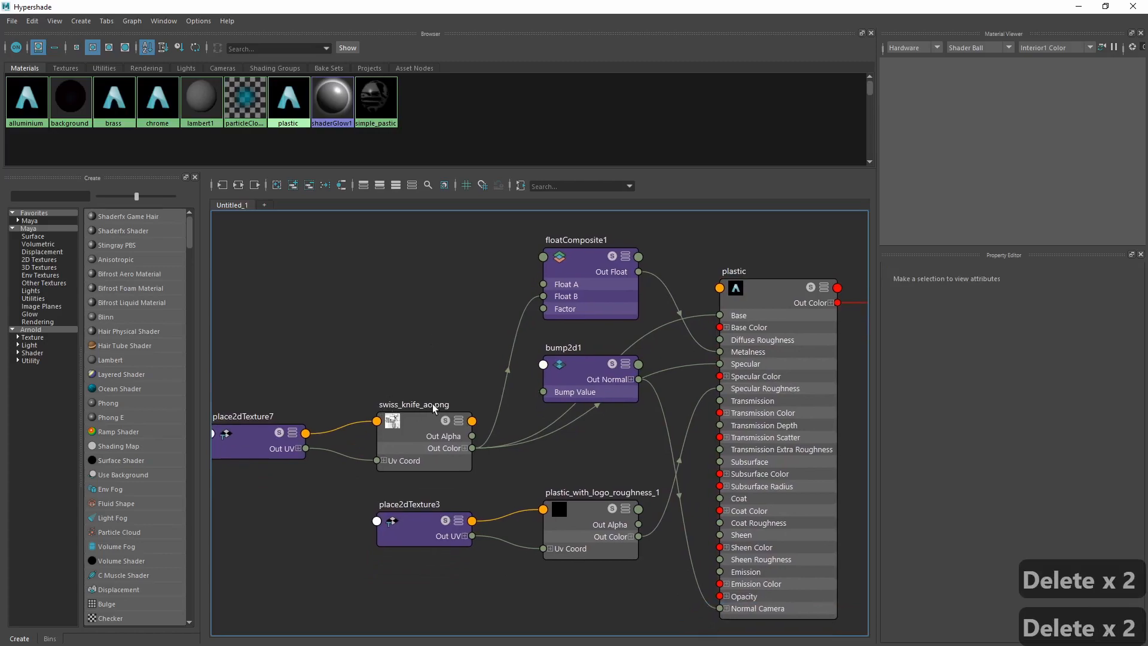
click(430, 529)
key(Delete)
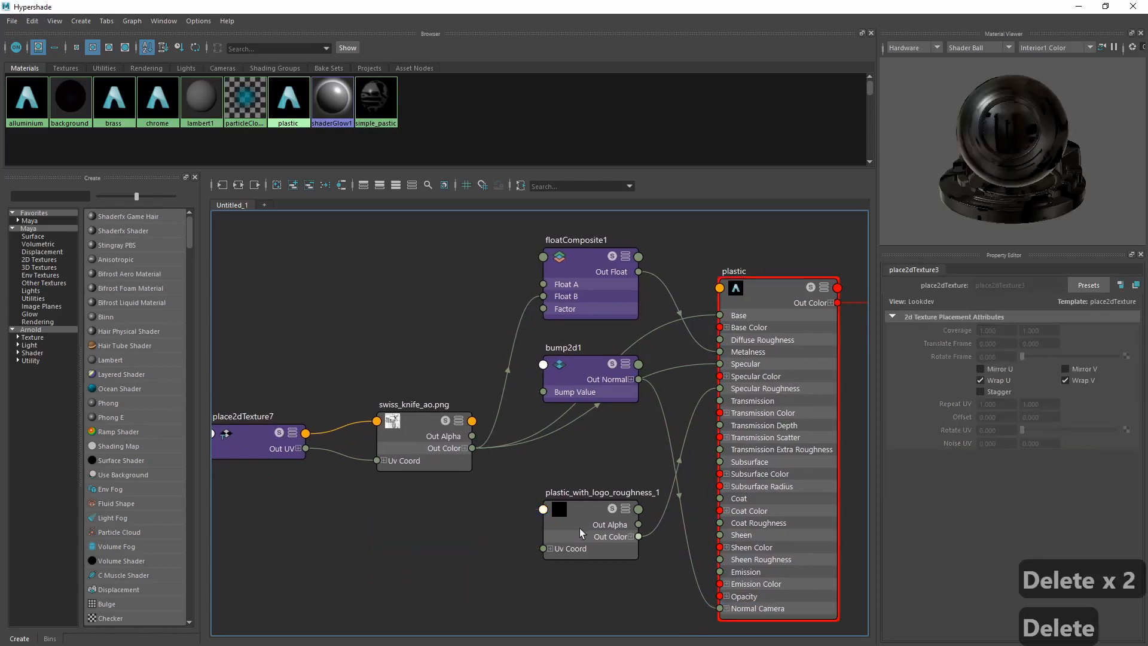
click(586, 525)
key(Delete)
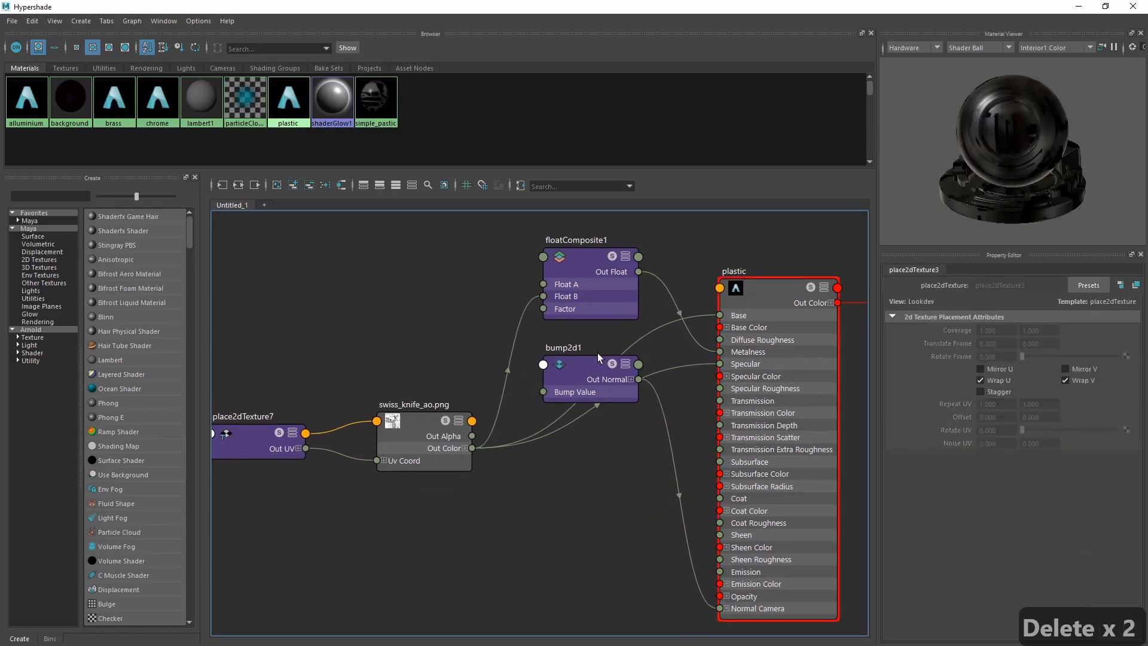
drag(589, 370, 609, 588)
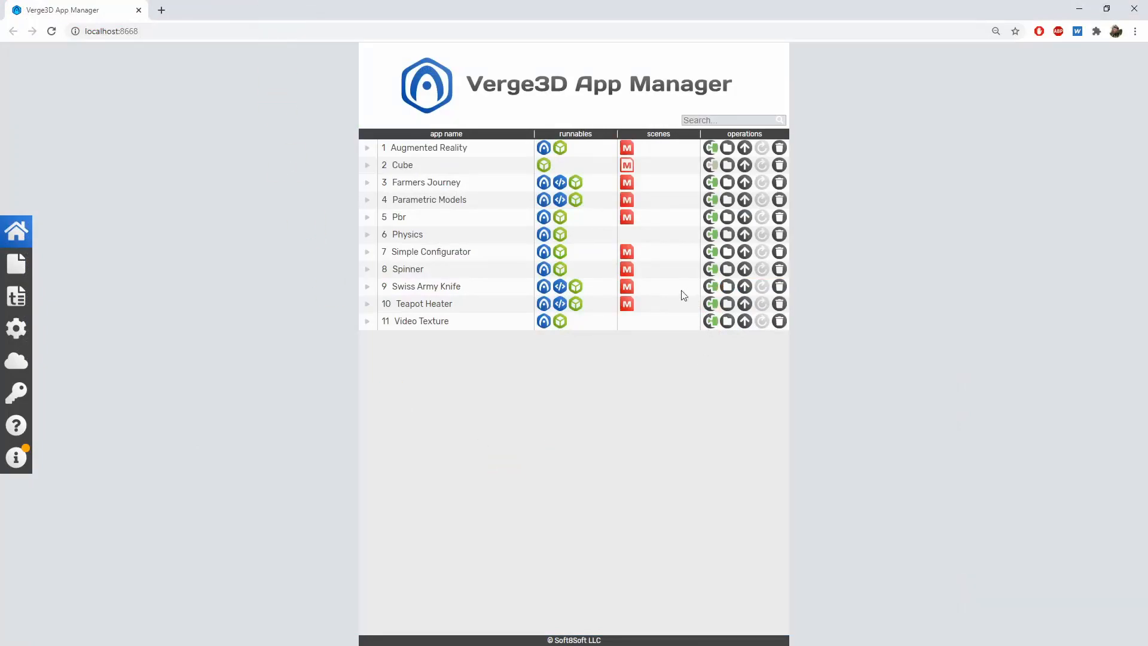
Import plastic_basecolor.jpg from the Swiss Army Knife app folder, connect its Out Color to plastic's Base Color, and move floatComposite1 down.
click(729, 290)
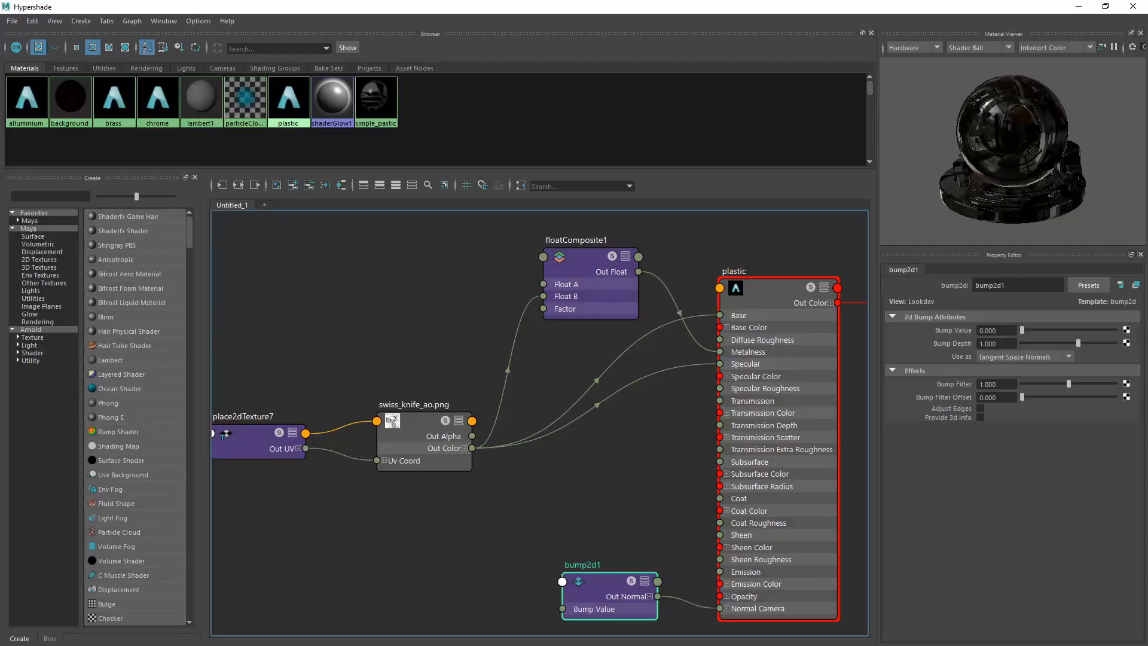
key(alt+Tab)
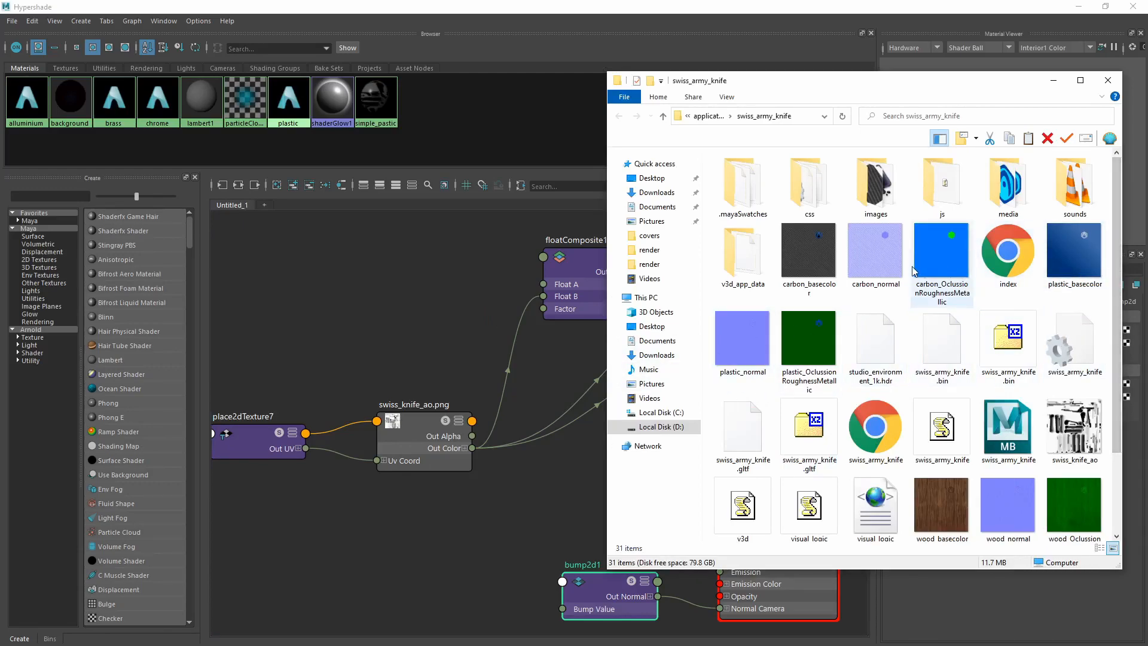
click(1075, 254)
drag(1074, 254, 315, 280)
click(825, 56)
drag(633, 337, 485, 284)
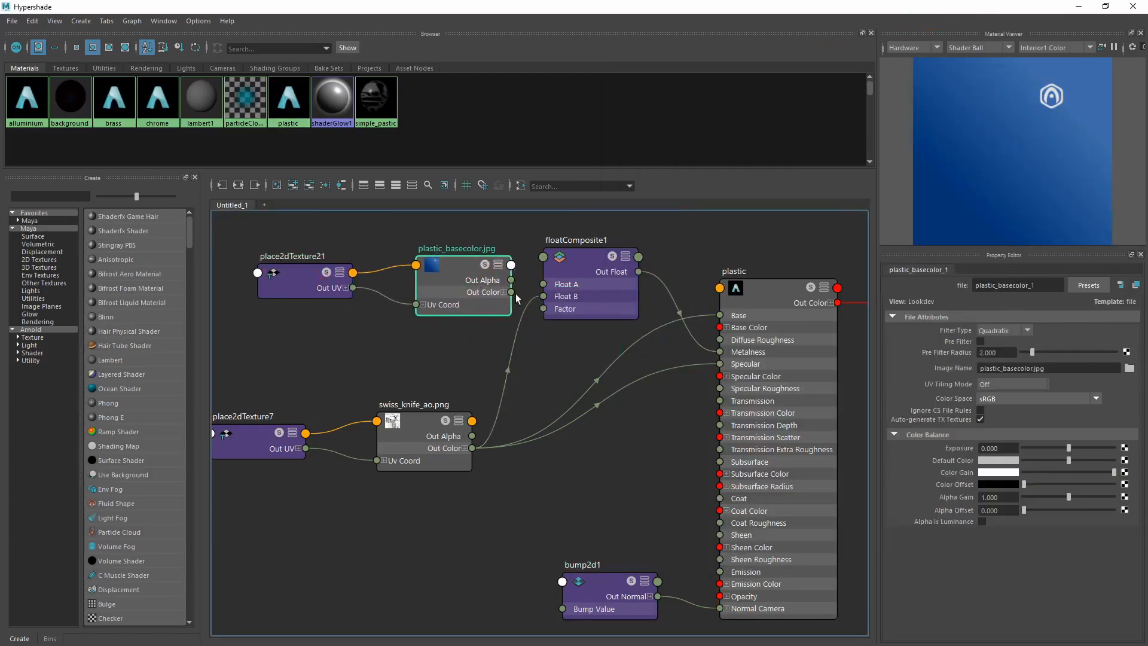
drag(549, 306, 720, 328)
drag(594, 280, 630, 418)
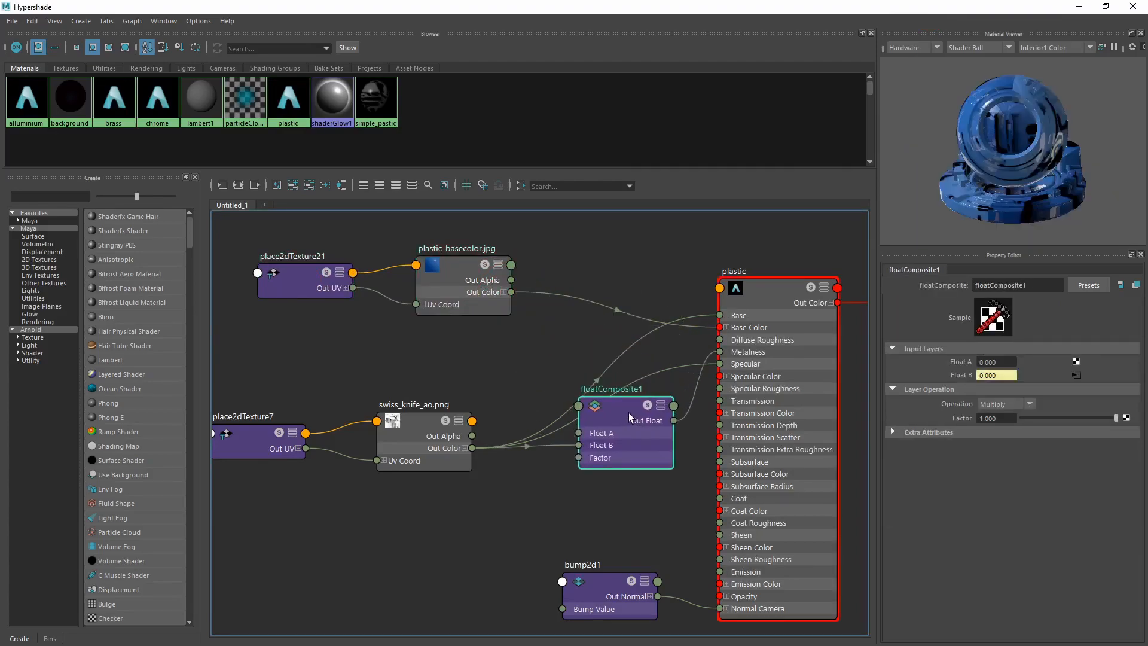
Import plastic_normal.png from the swiss_army_knife folder into the graph and arrange it with its placement node beside bump2d1.
key(alt+Tab)
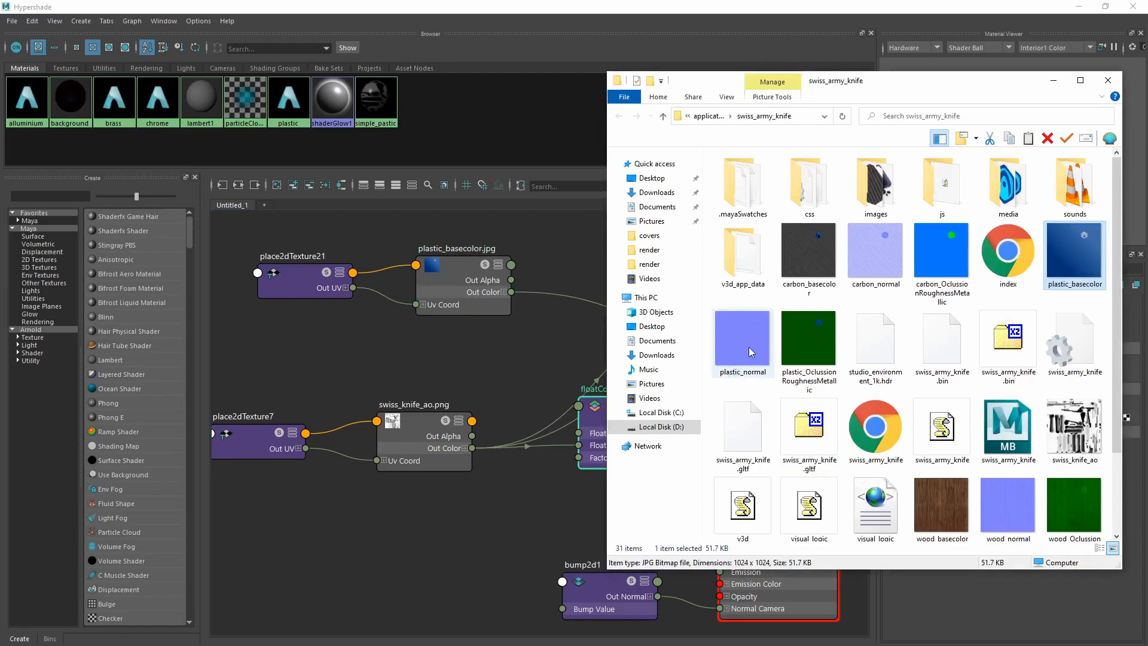
drag(752, 353, 438, 598)
click(1053, 80)
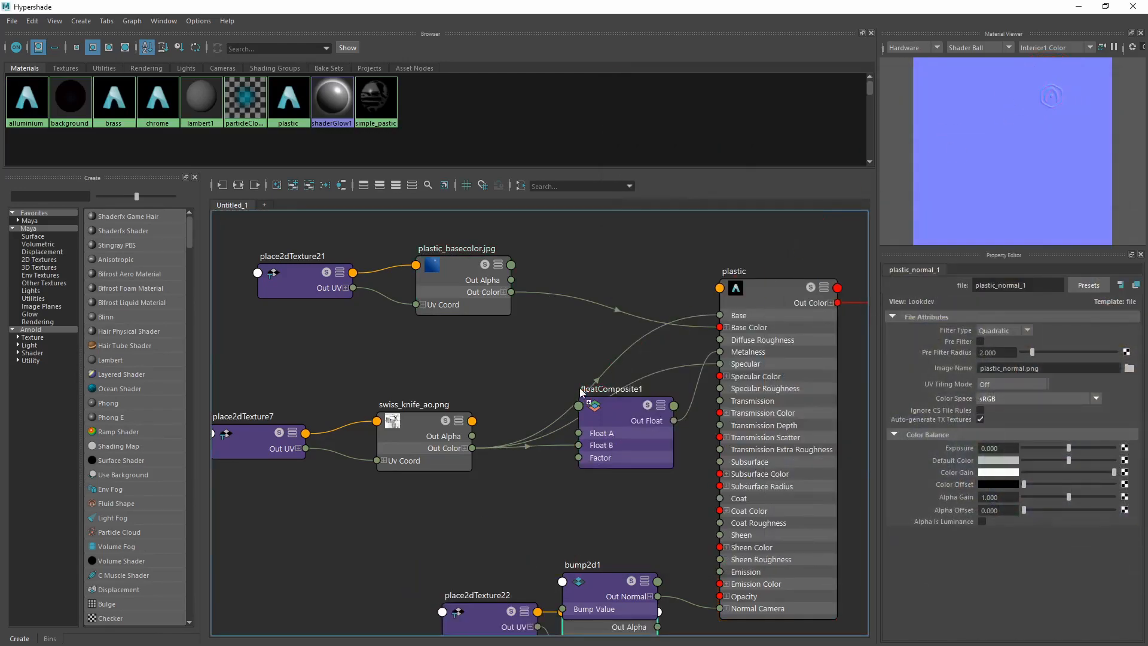
middle_drag(509, 545, 547, 450)
drag(546, 532, 291, 485)
drag(642, 545, 453, 484)
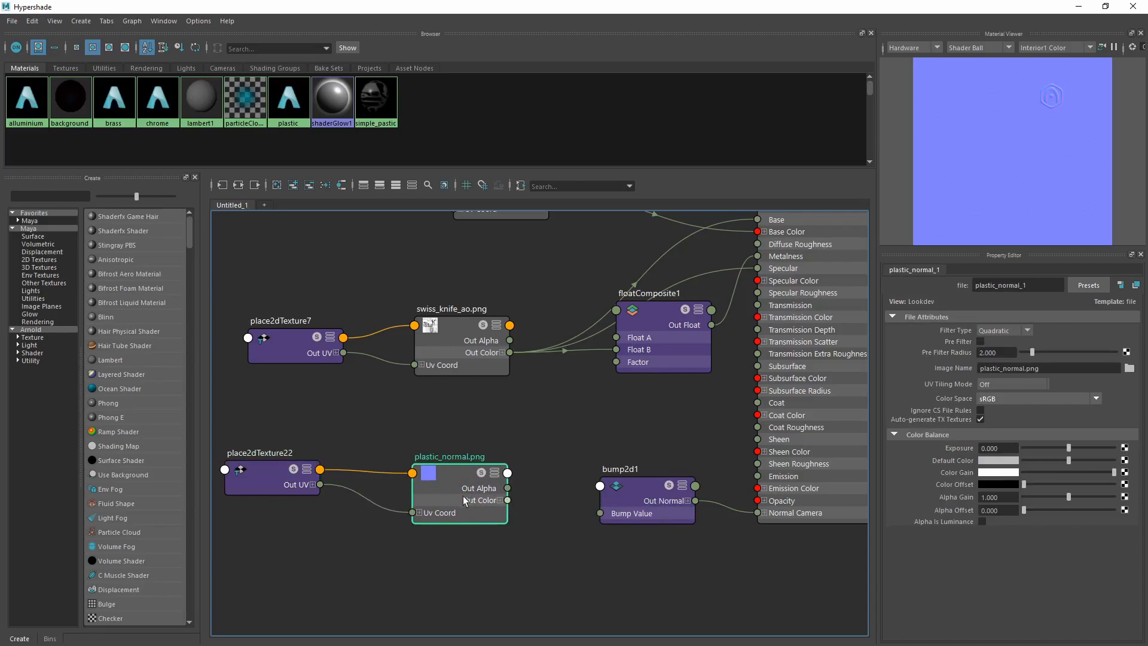
Set plastic_normal.png's color space to Raw and connect its Out Alpha to bump2d1's Bump Value.
click(998, 397)
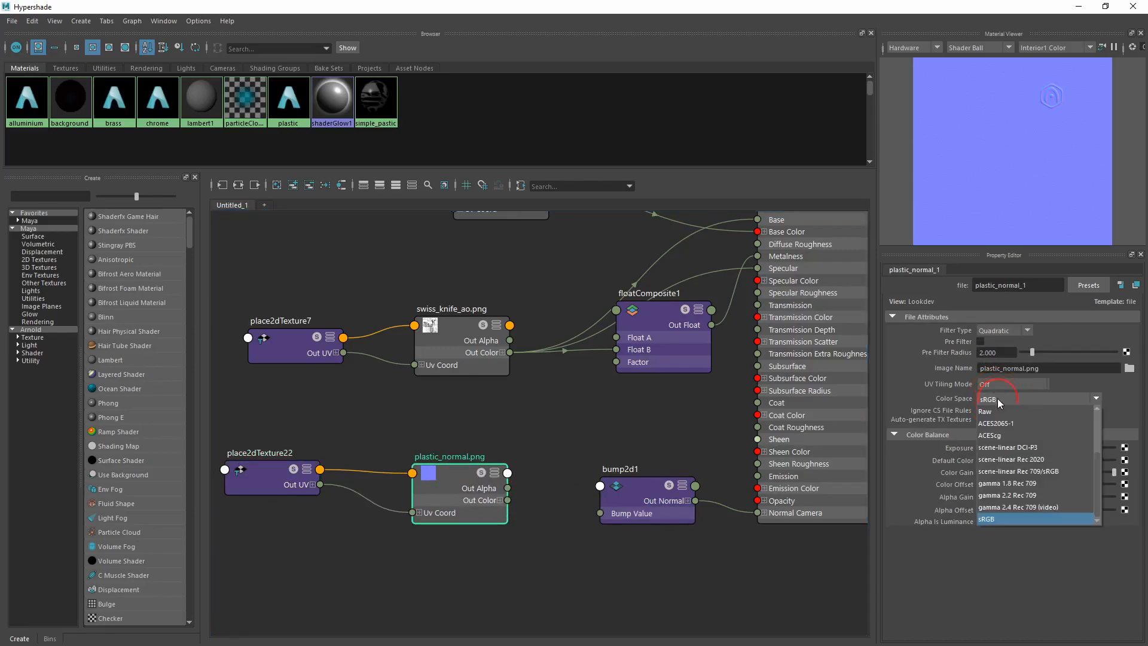
click(997, 411)
click(461, 511)
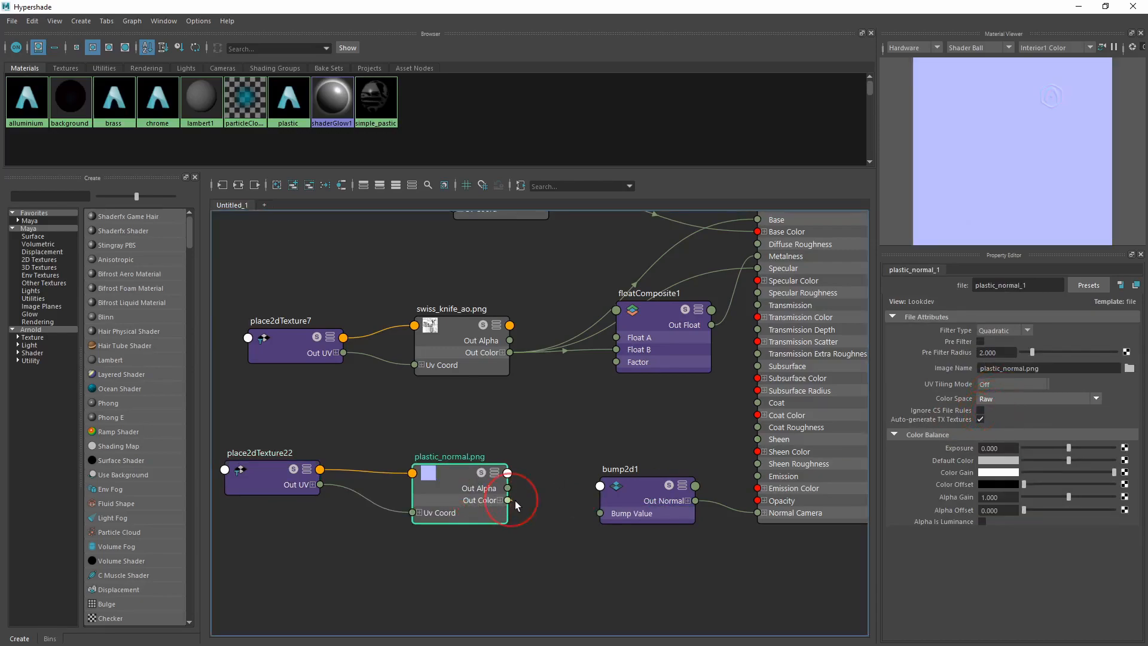
drag(508, 488, 604, 514)
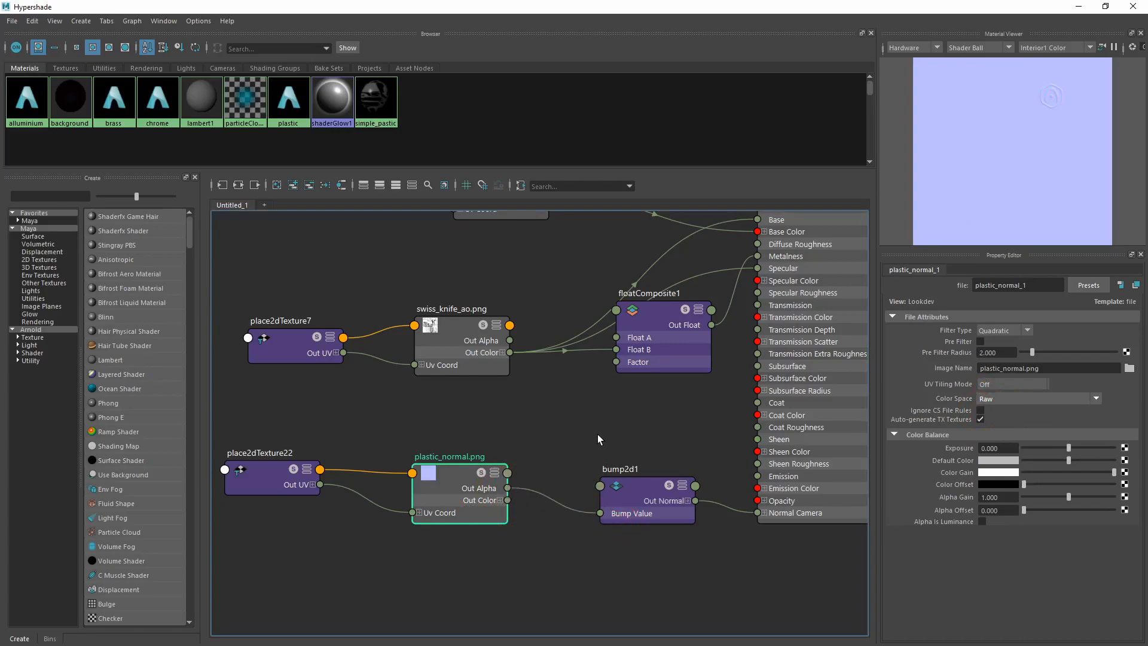
Import plastic_OclussionRoughnessMetallic.jpg from the swiss_army_knife folder into the graph and place it between the base color and AO textures.
alt+middle_drag(595, 429, 562, 484)
alt+middle_drag(533, 372, 535, 391)
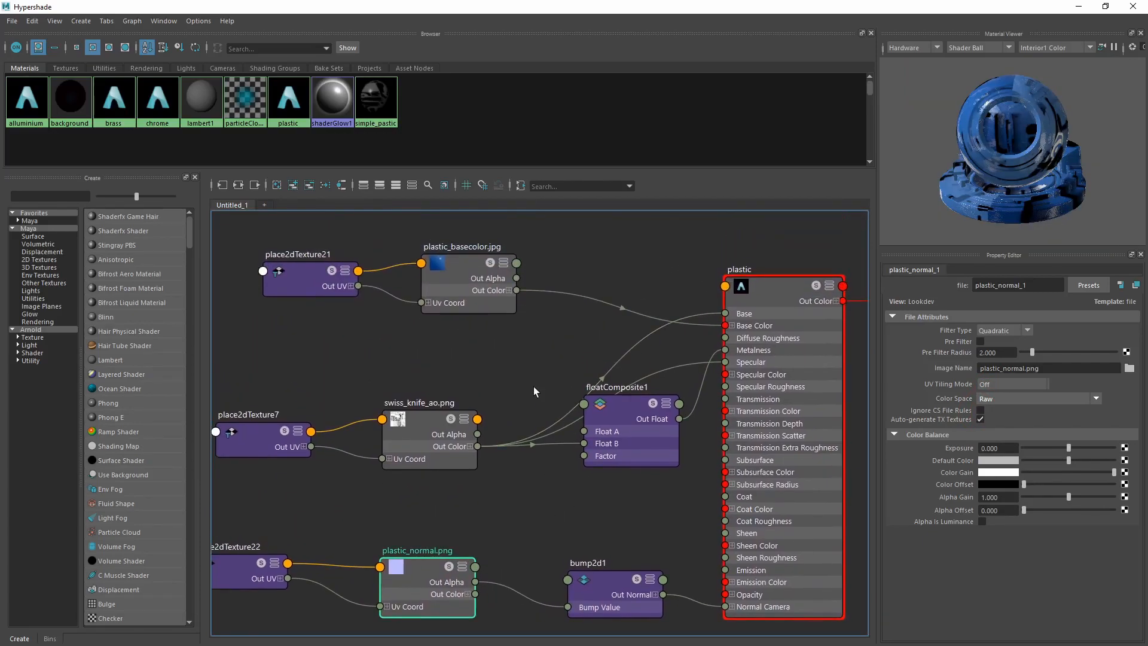
key(alt+Tab)
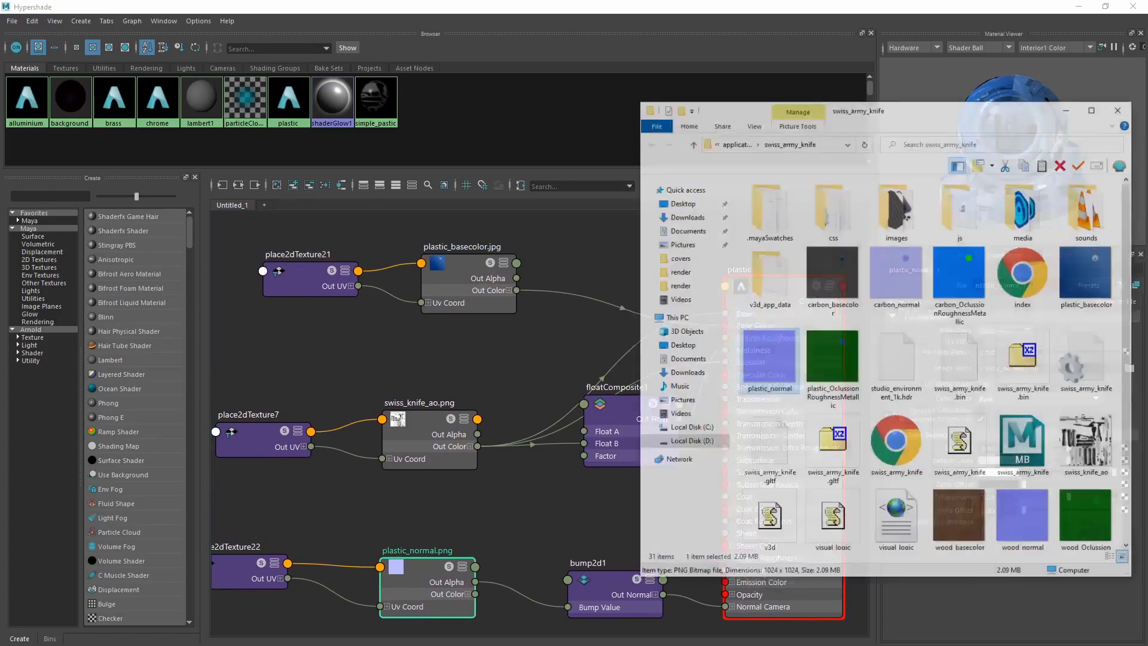
click(811, 369)
drag(810, 369, 279, 375)
click(1053, 79)
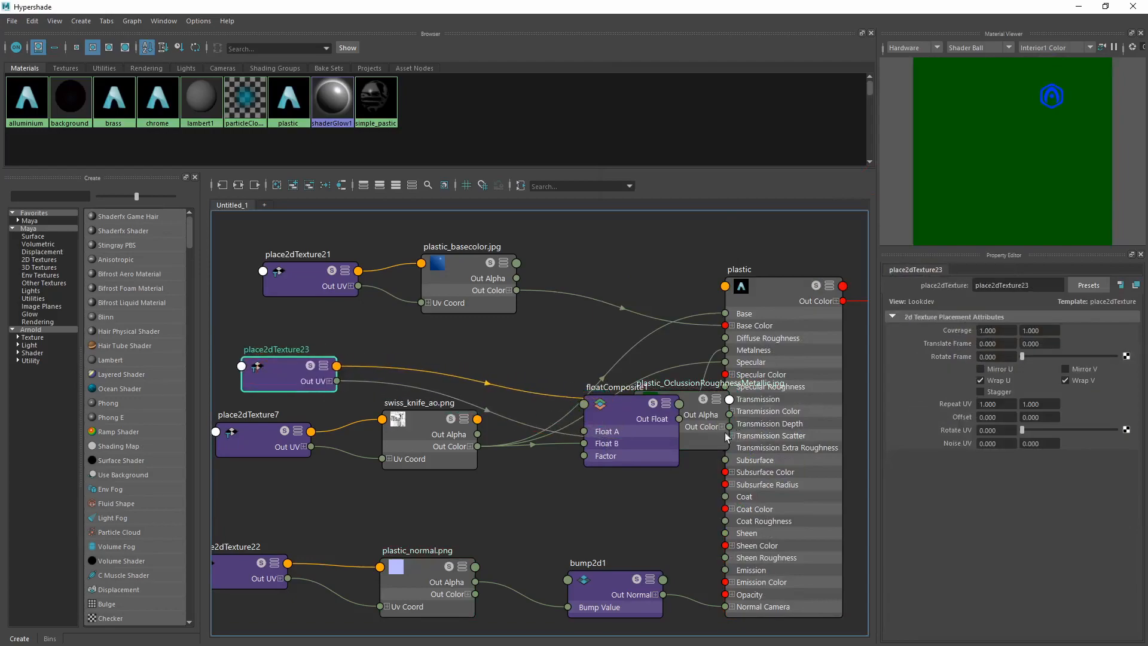
click(681, 410)
drag(681, 410, 456, 356)
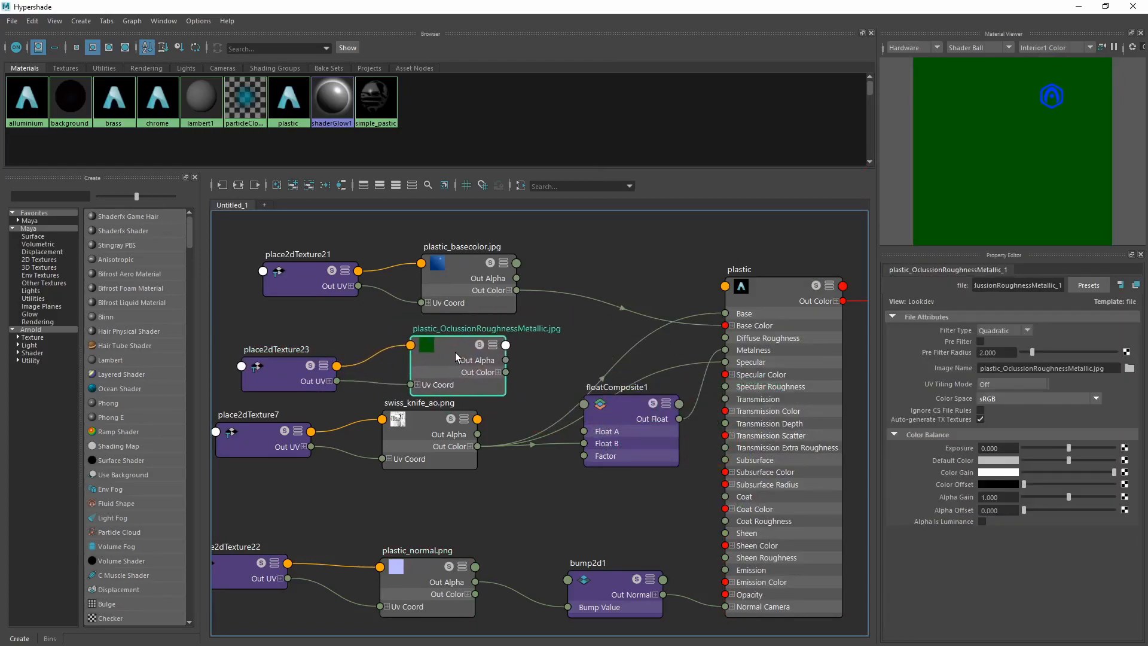
Move swiss_knife_ao.png and floatComposite1 down and expand the Out Color channels of plastic_OclussionRoughnessMetallic.jpg, shifting it slightly up.
drag(429, 424, 444, 456)
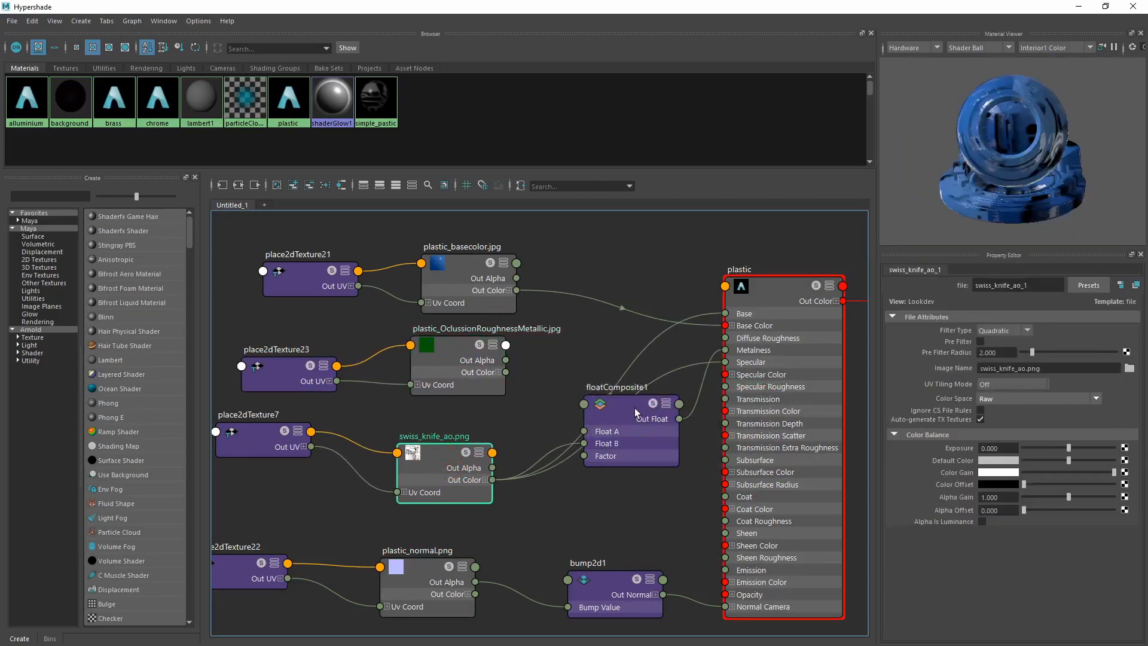
drag(636, 412, 638, 472)
click(498, 372)
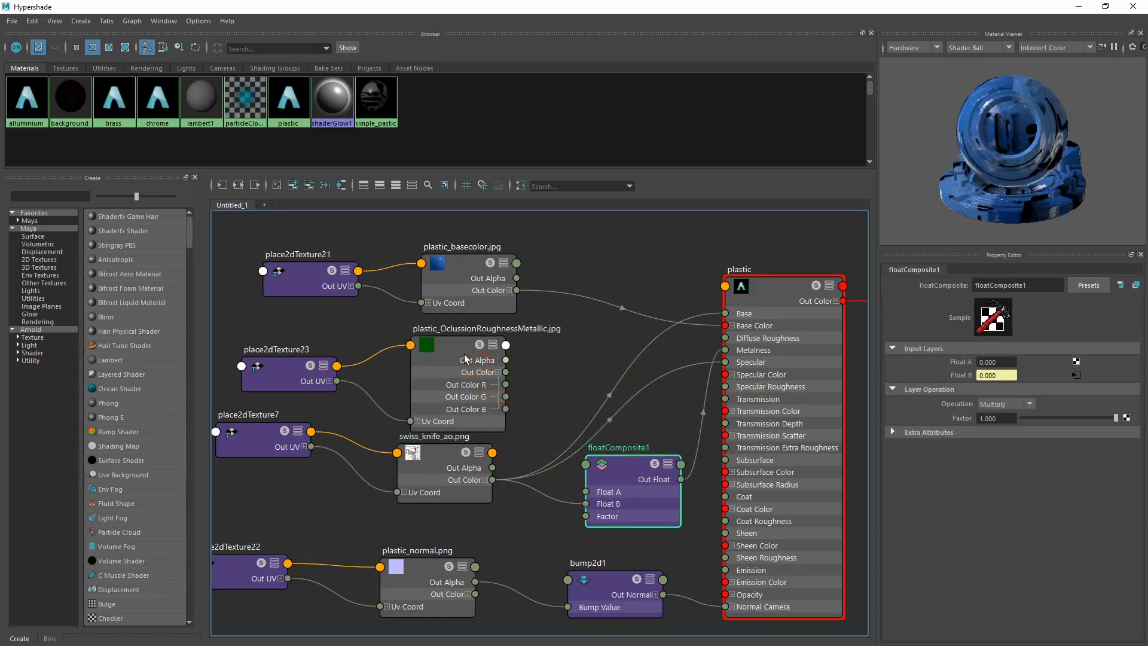
drag(463, 354, 457, 344)
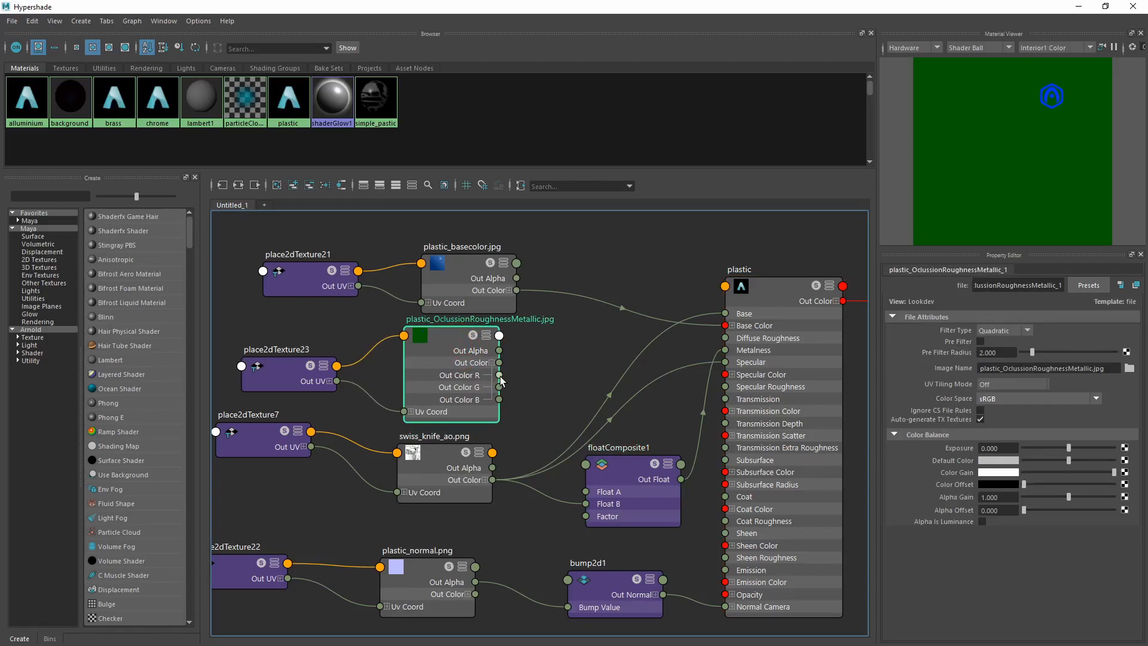
Connect plastic_OclussionRoughnessMetallic.jpg's Out Color G to plastic's Specular Roughness and its Out Color B to floatComposite1's Float A.
drag(499, 374, 572, 344)
click(577, 344)
drag(436, 463, 441, 473)
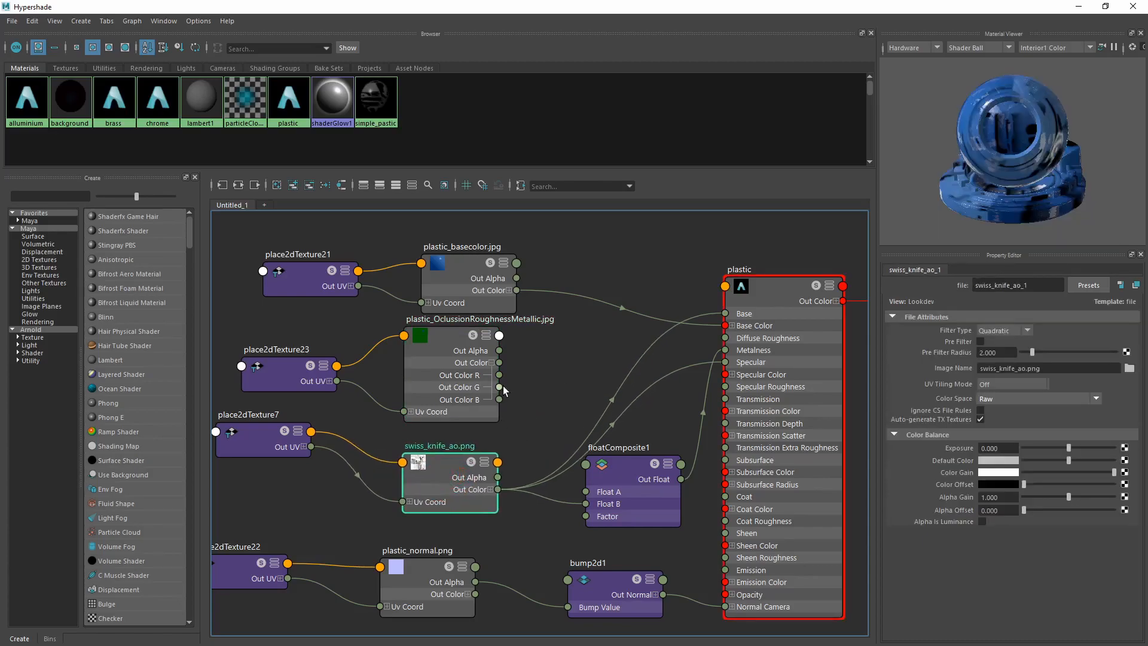
drag(526, 390, 725, 393)
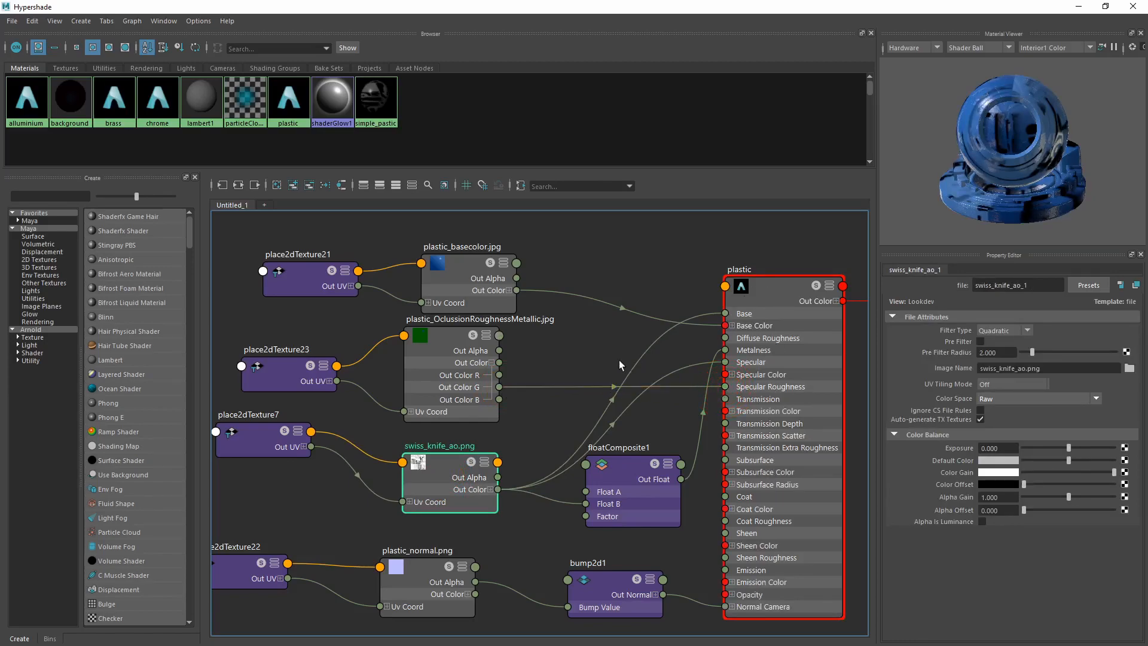
drag(498, 399, 624, 461)
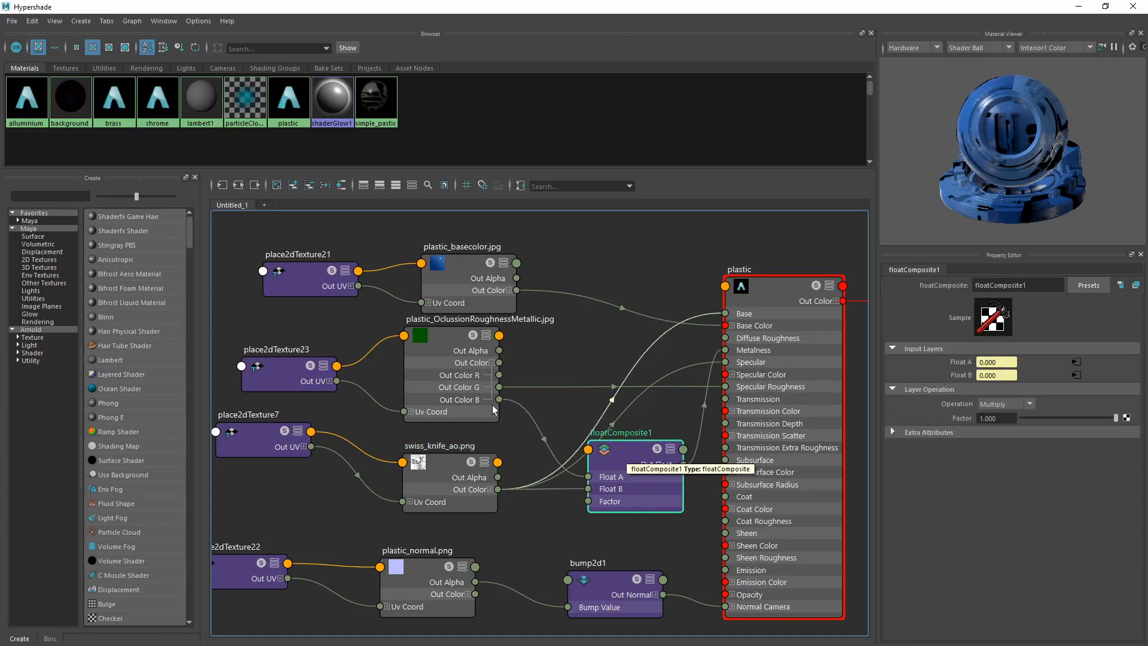
Set plastic_OclussionRoughnessMetallic.jpg's color space to Raw and close the Hypershade.
click(445, 352)
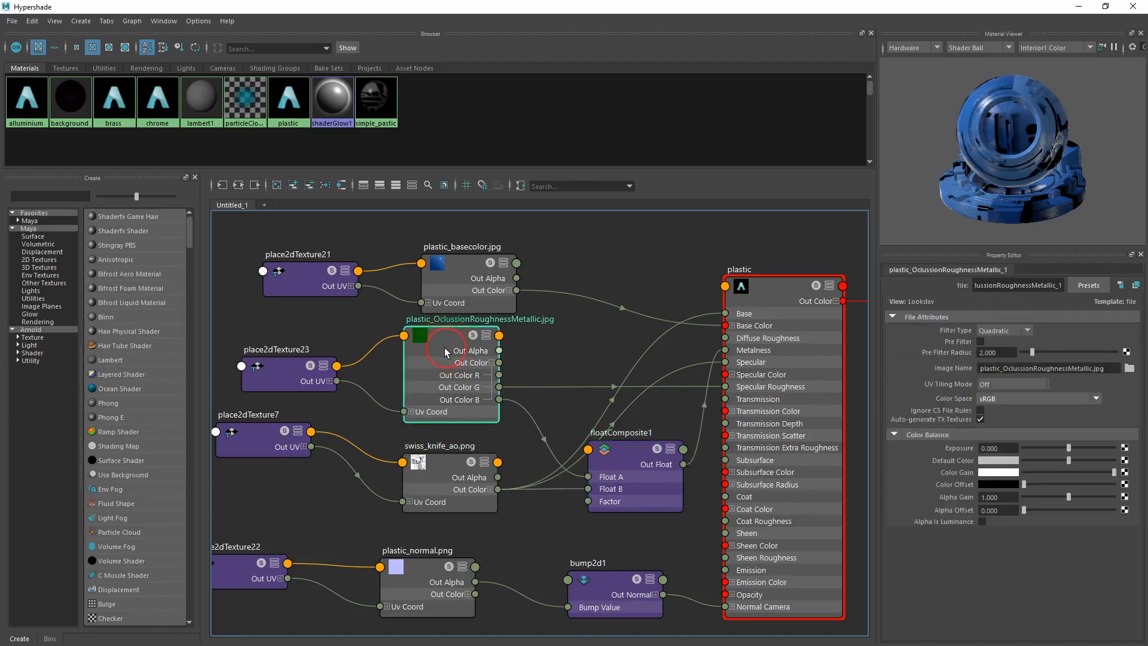
click(995, 398)
click(995, 412)
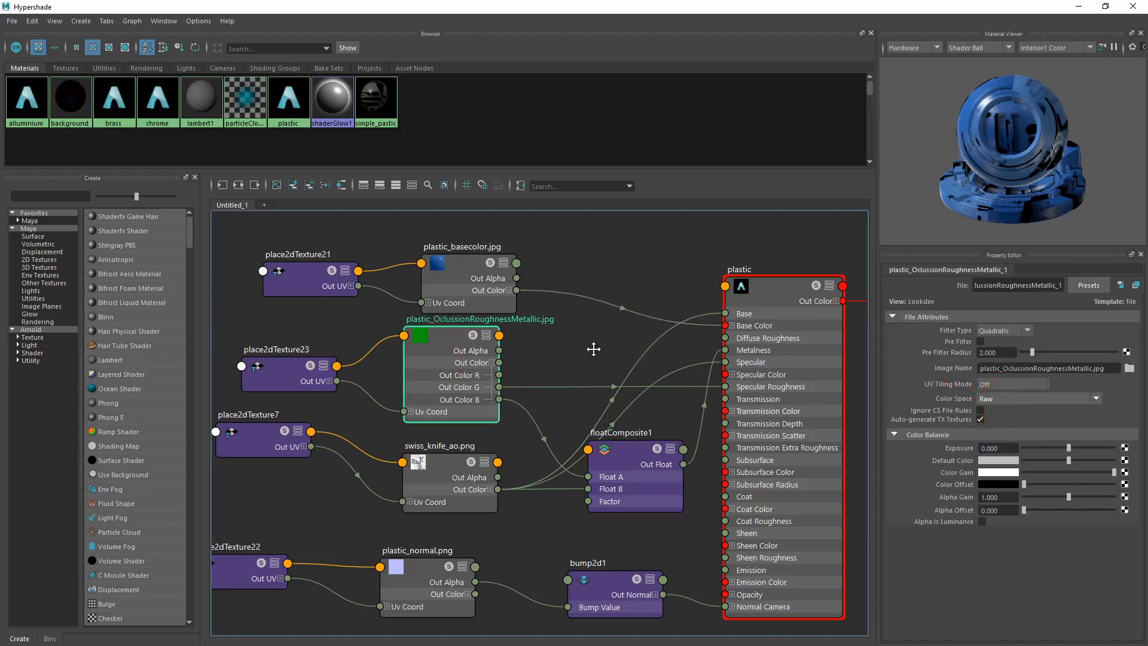
alt+middle_drag(591, 348, 581, 343)
click(1143, 7)
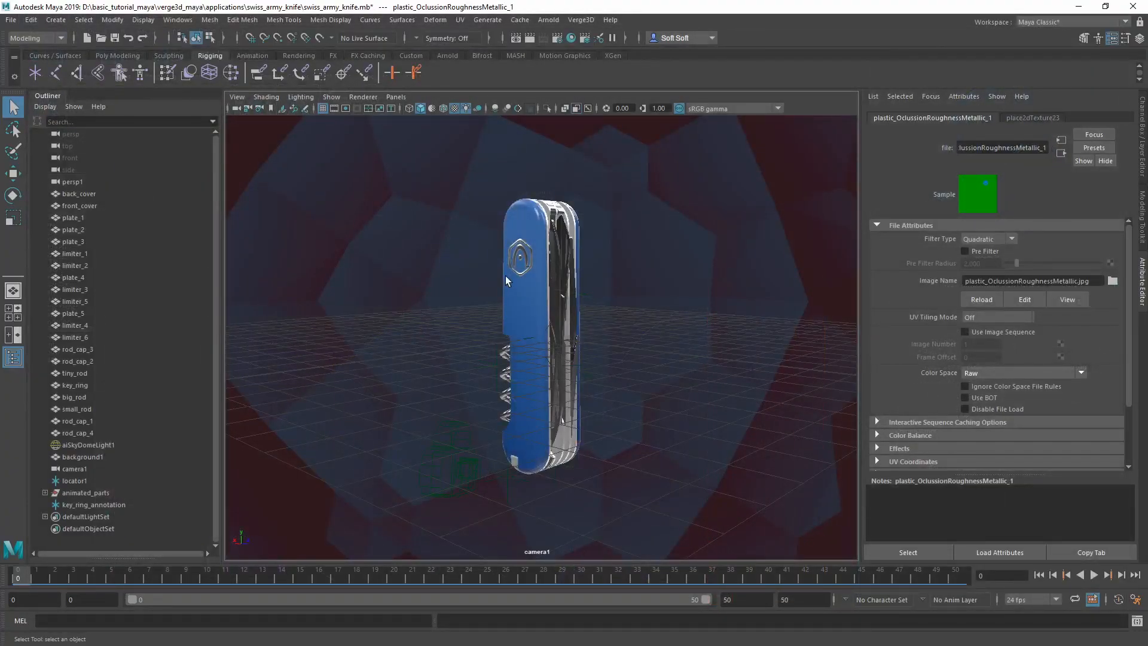
Save the Maya scene and export it as glTF, overwriting swiss_army_knife.gltf in the swiss_army_knife folder.
key(ctrl+s)
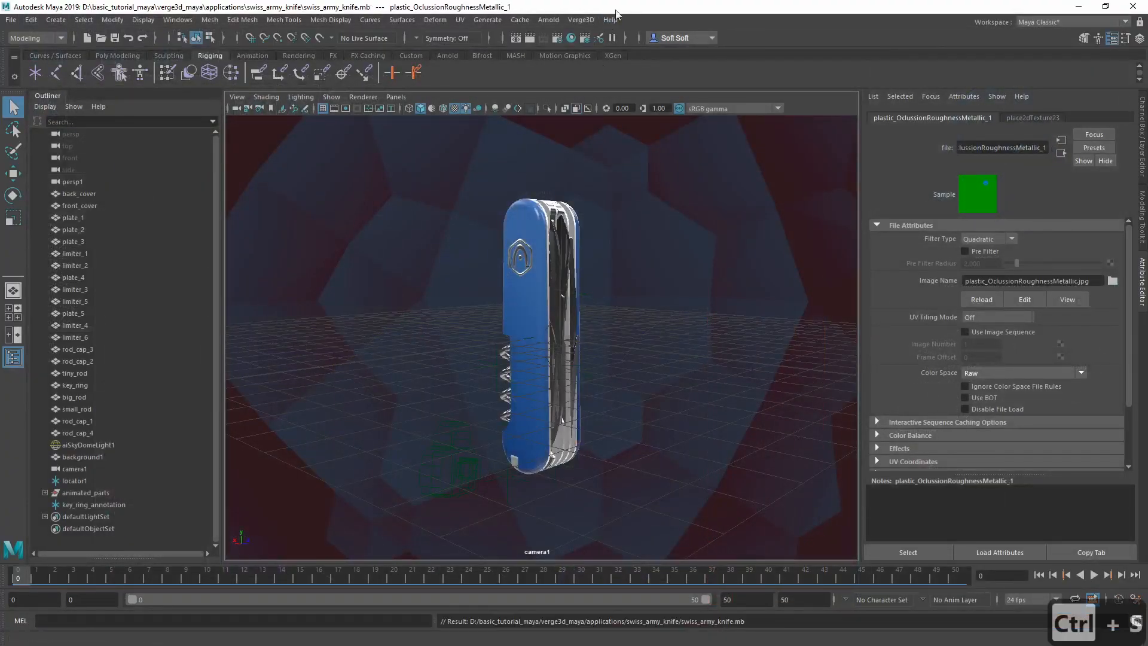
click(580, 20)
click(594, 41)
click(487, 266)
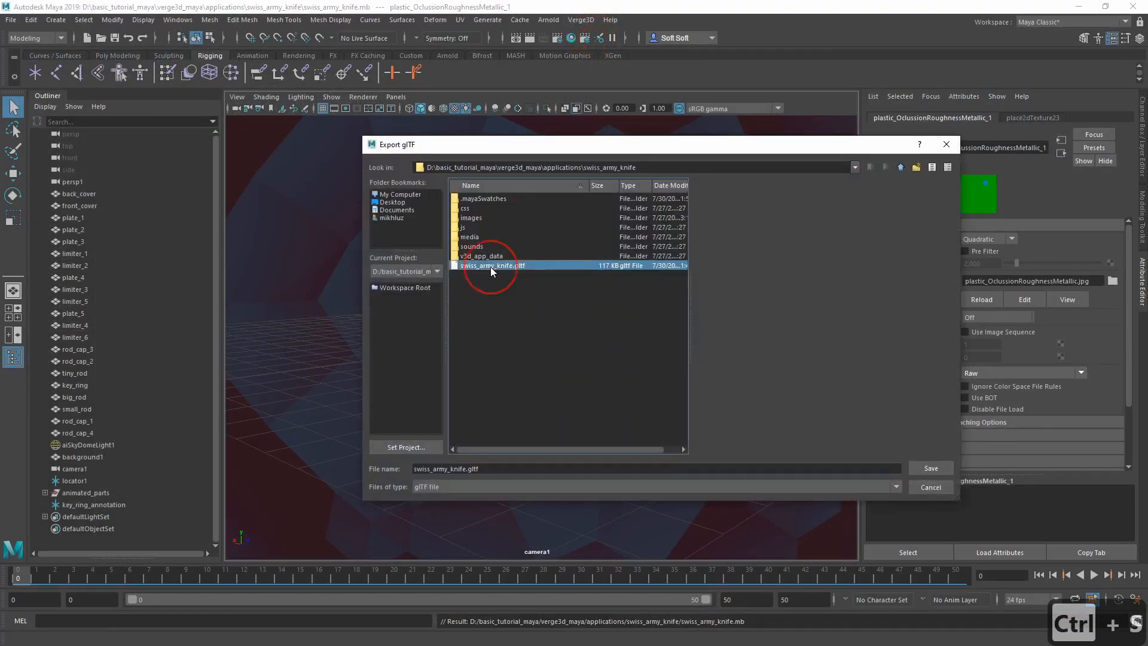
click(946, 467)
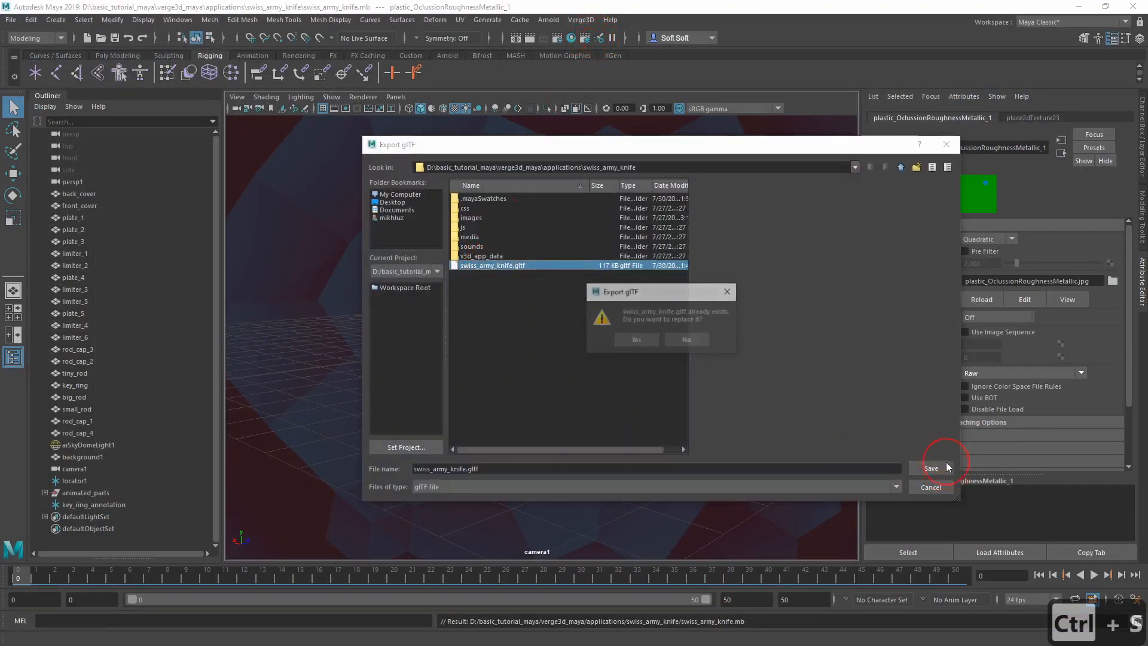
click(637, 340)
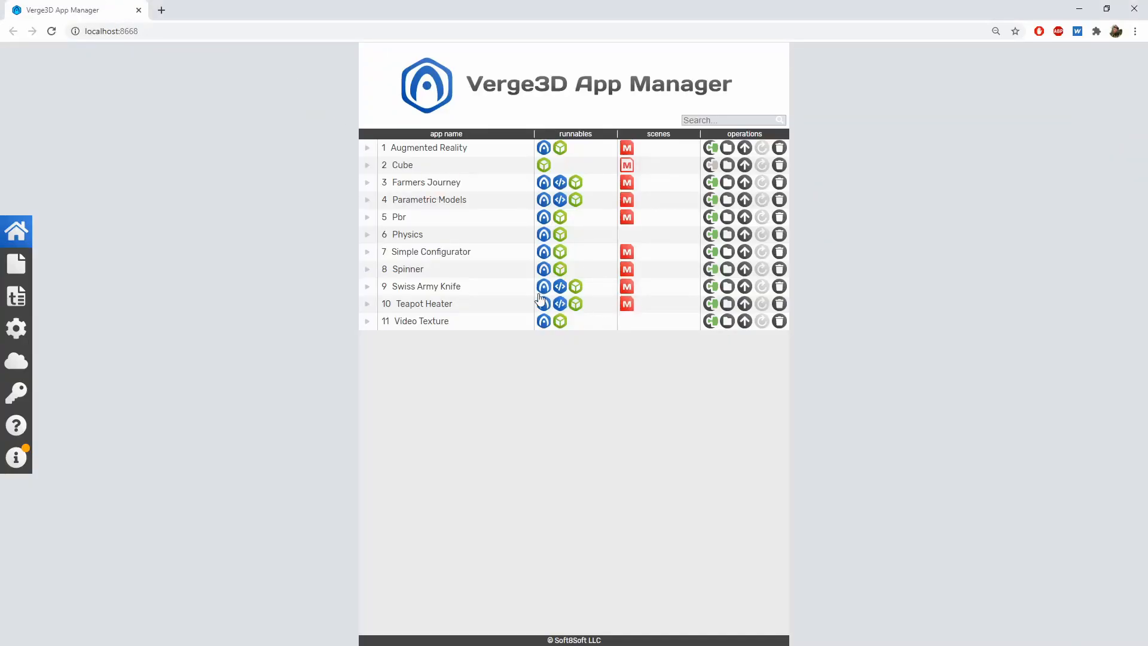
Run the Swiss Army Knife app from the Verge3D App Manager, inspect the knife and its carbon material button, and close the preview.
click(541, 289)
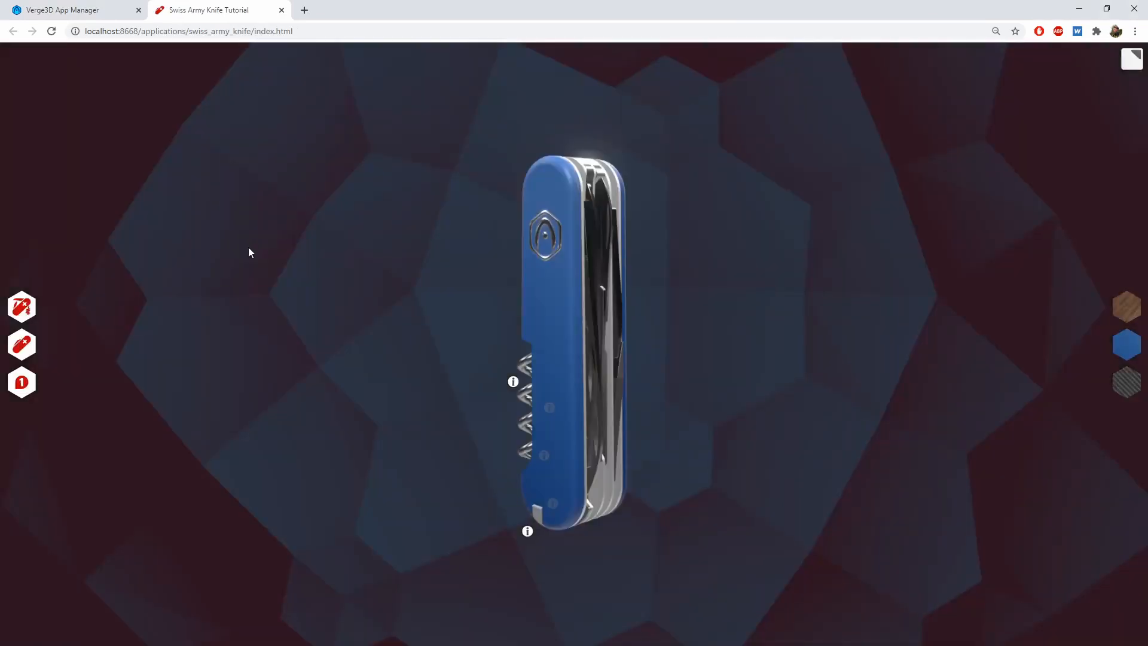
drag(252, 247, 1016, 339)
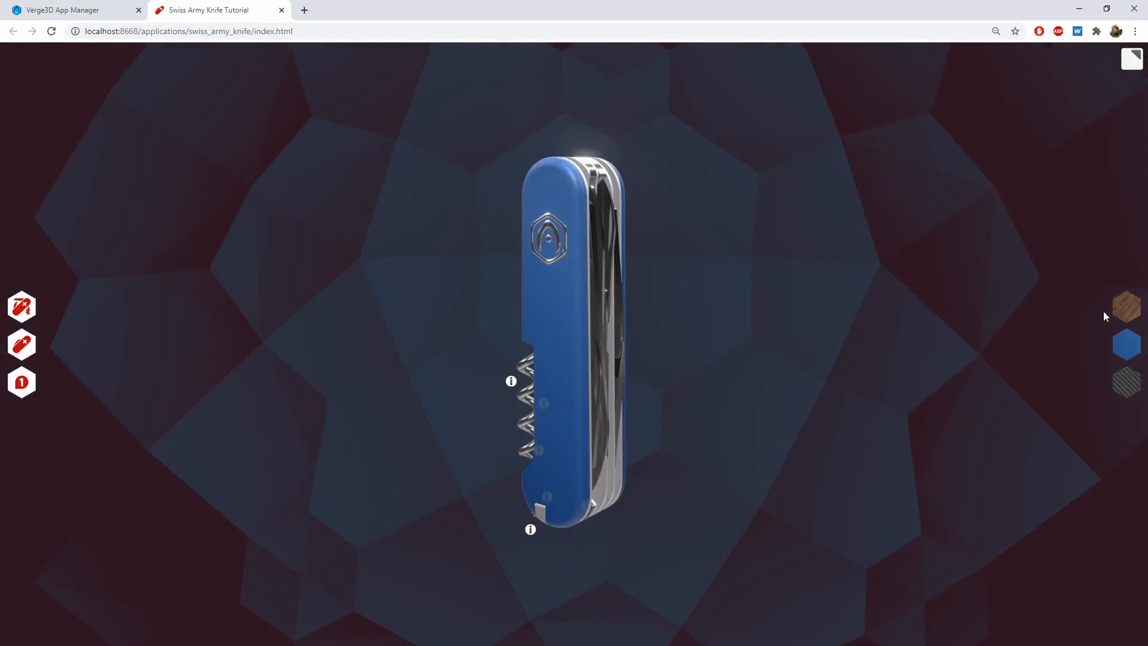
click(1131, 393)
drag(856, 345, 828, 336)
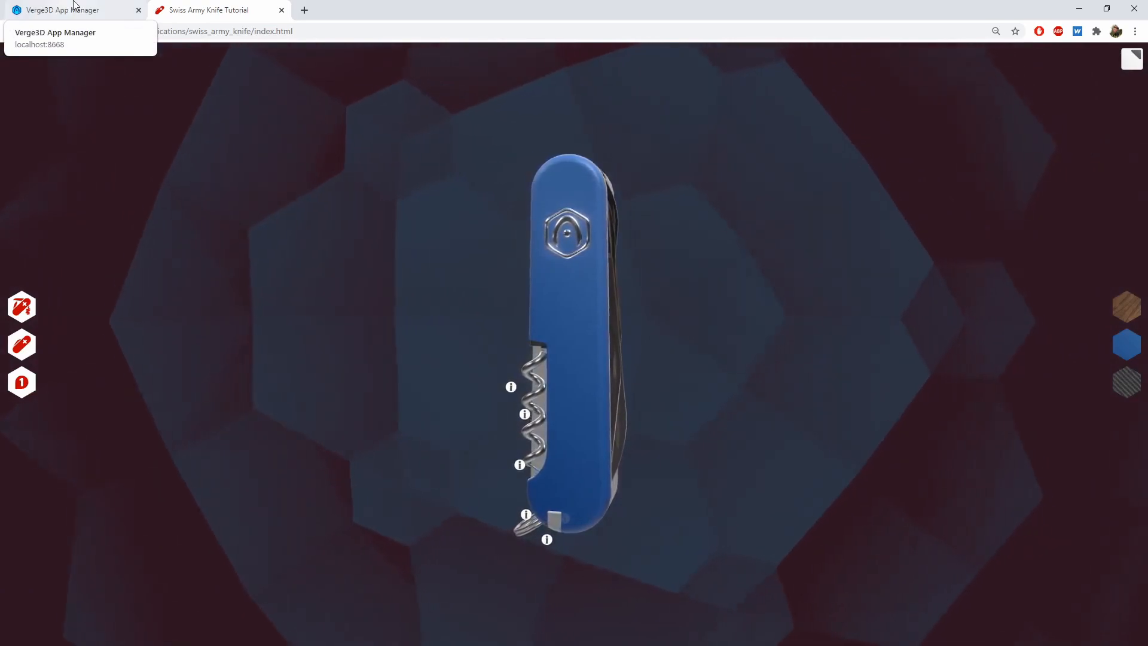
click(74, 6)
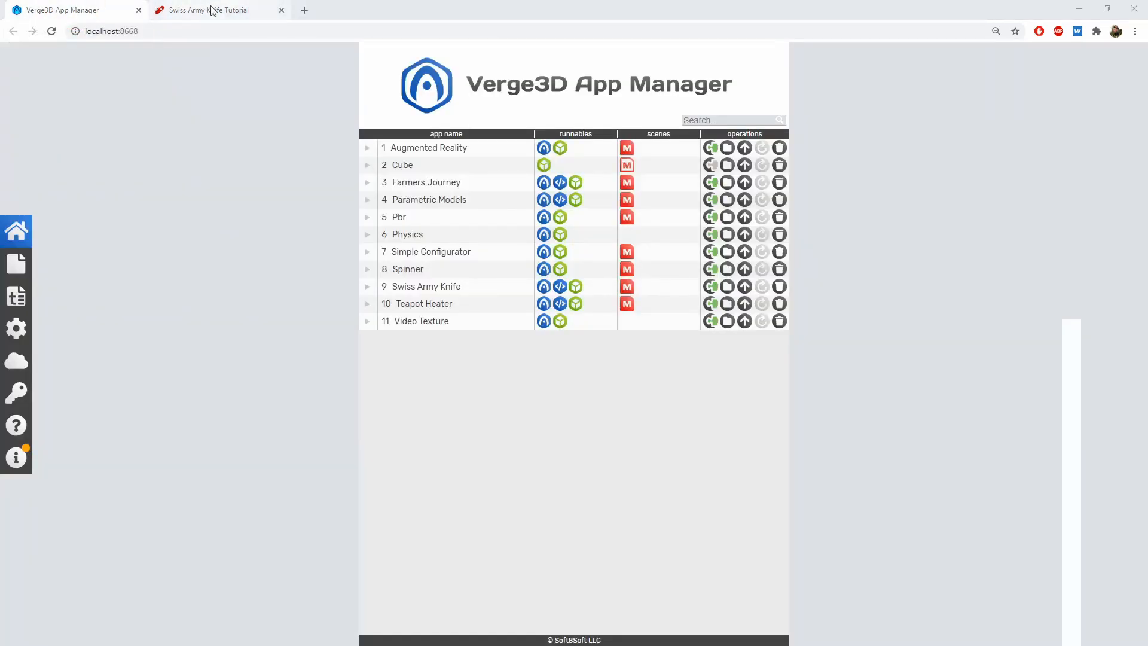
click(281, 10)
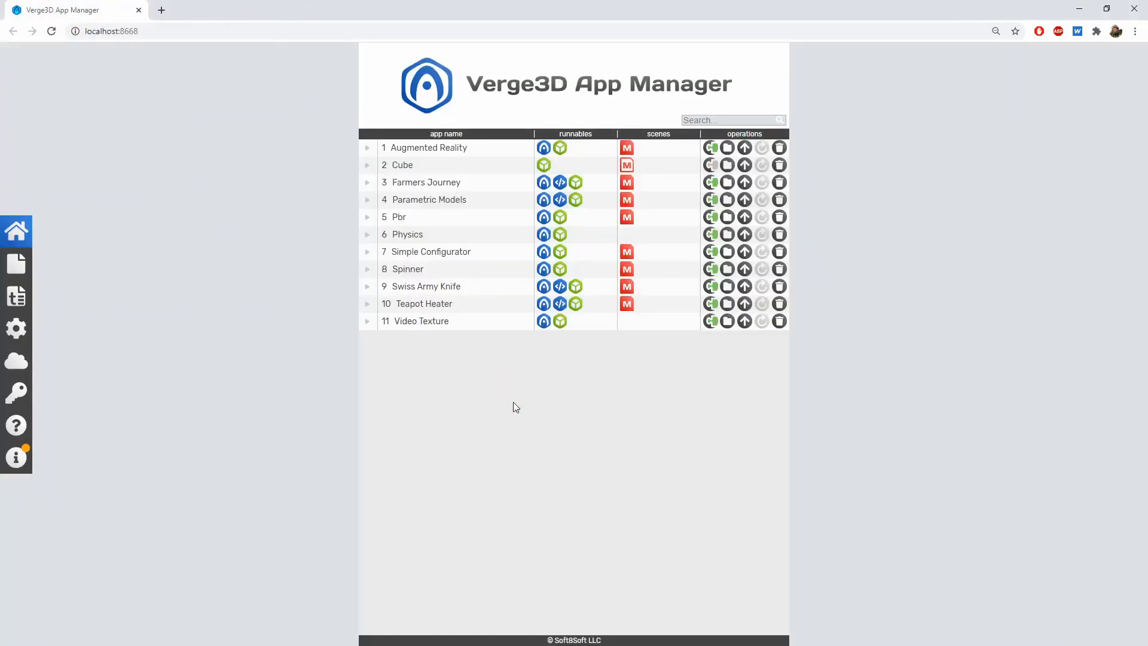
Open the Swiss Army Knife app in the Puzzles editor and delete the assign material puzzles from the wood, carbon and plastic button events.
click(710, 286)
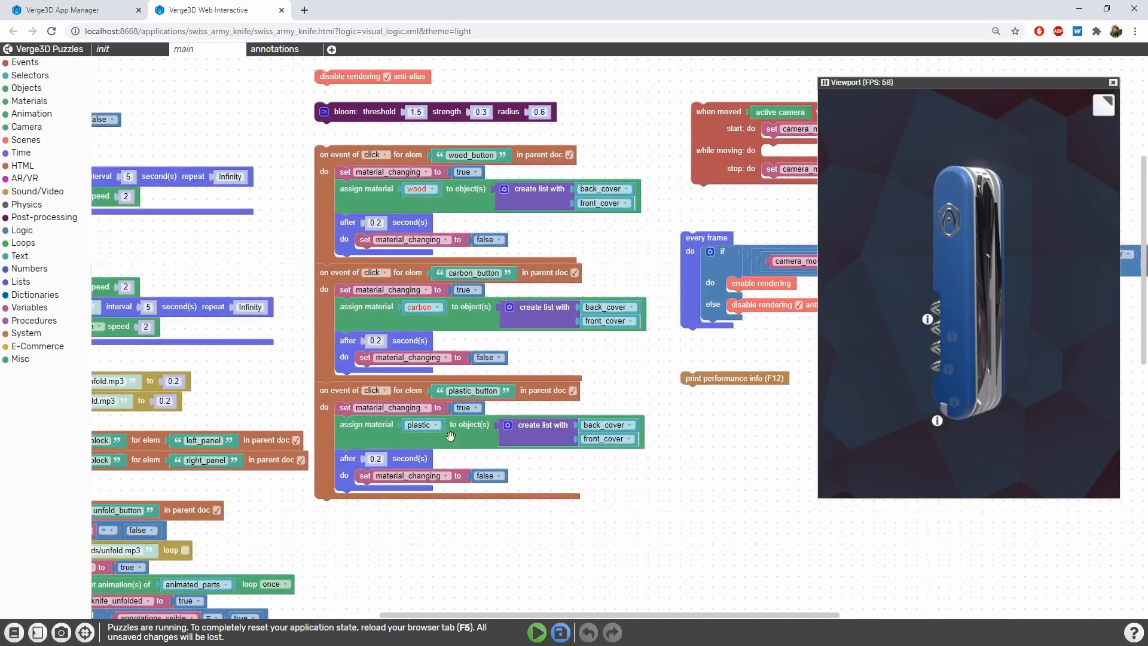
click(378, 190)
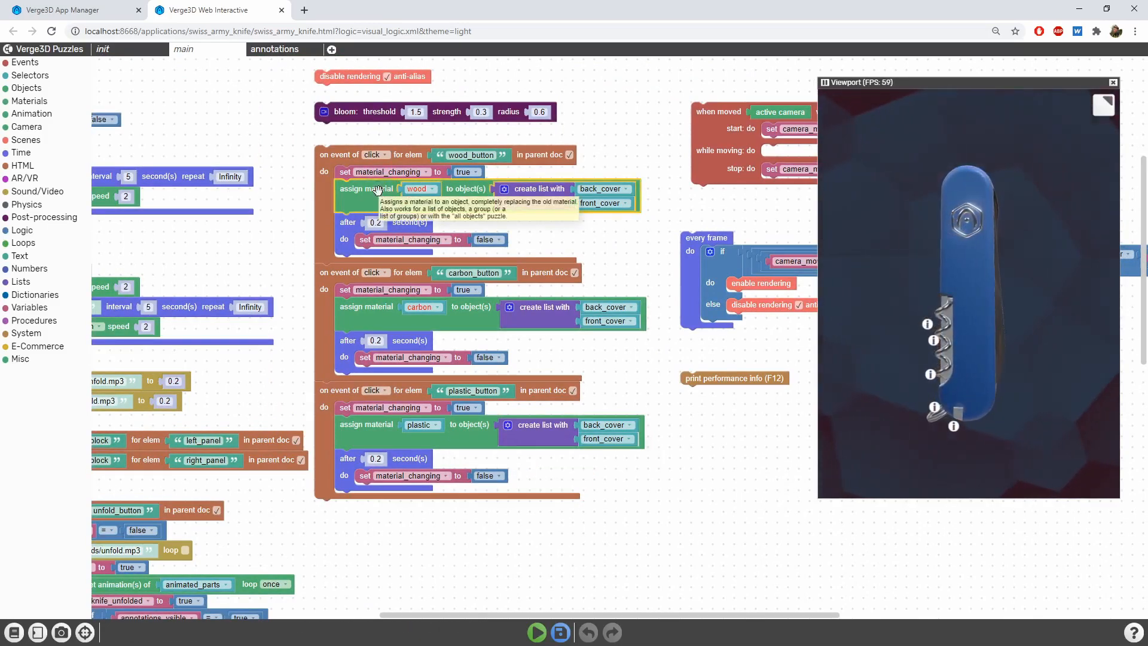
key(Delete)
click(348, 306)
key(Delete)
click(371, 284)
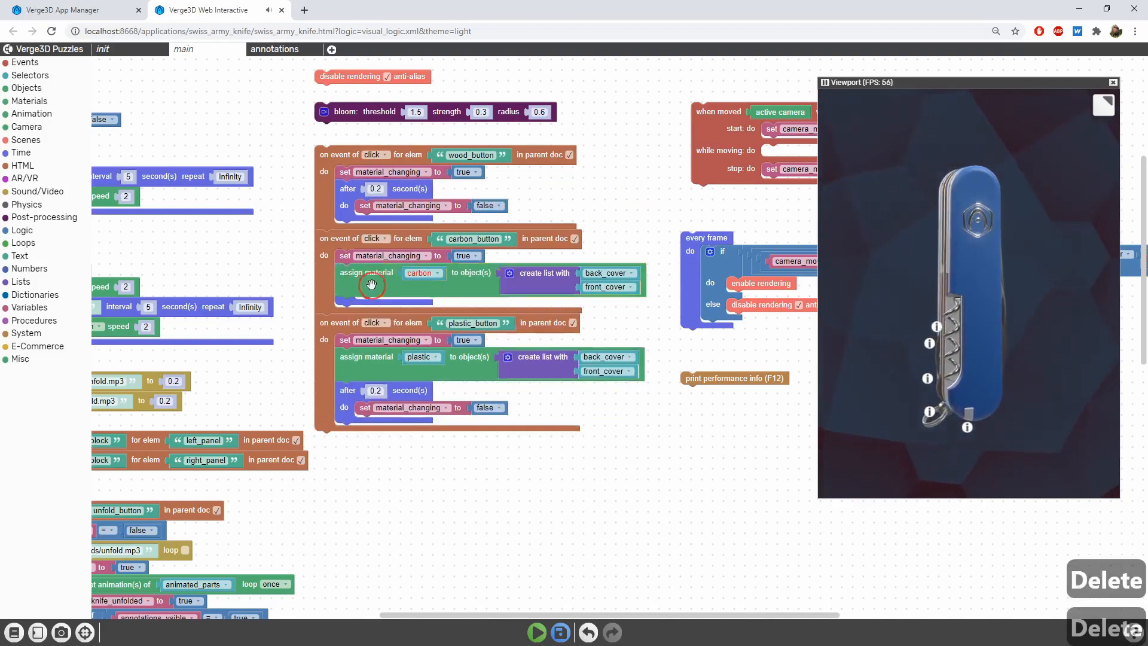
key(Delete)
click(366, 357)
key(Delete)
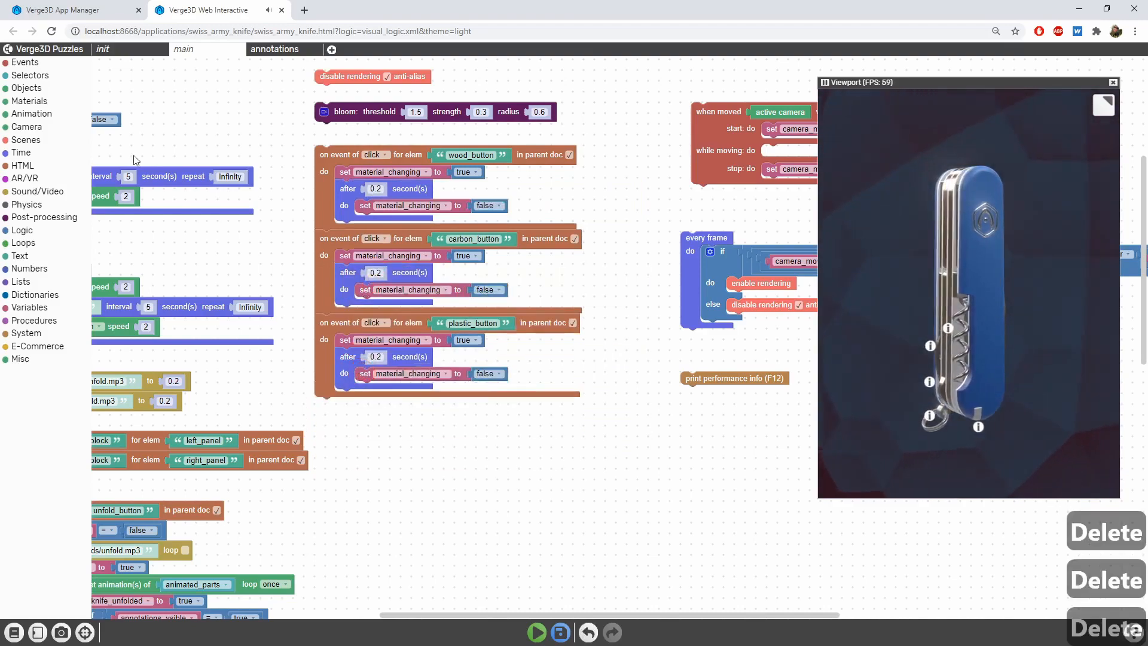
Add a replace texture puzzle below the button events and plug a material selector into its material slot.
click(36, 103)
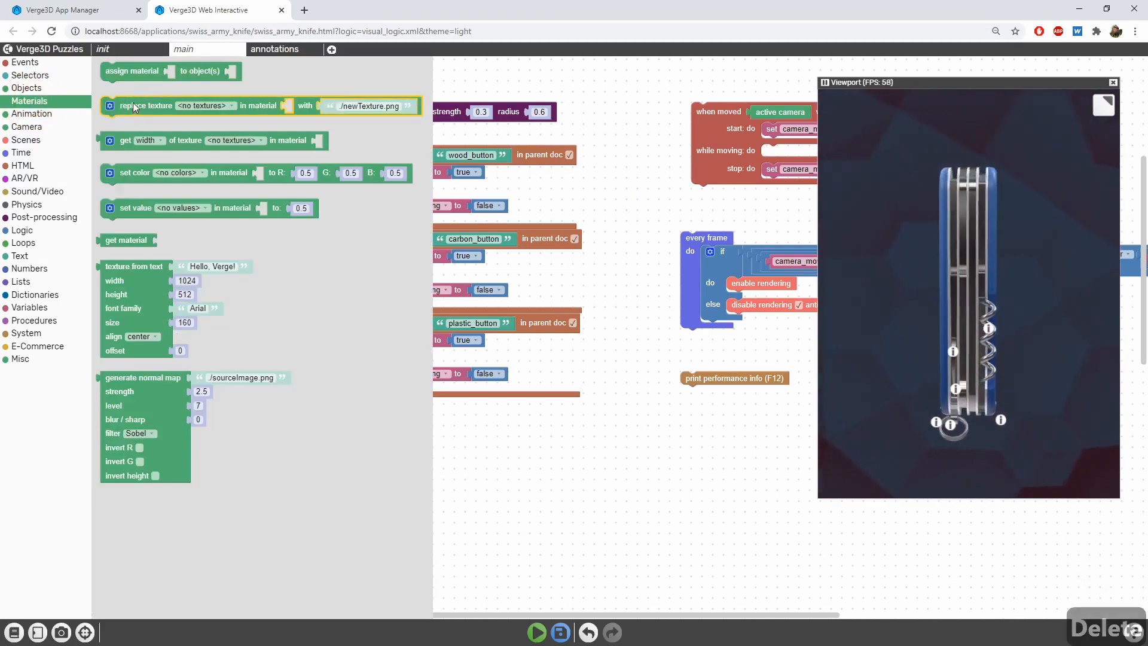
drag(134, 107, 423, 498)
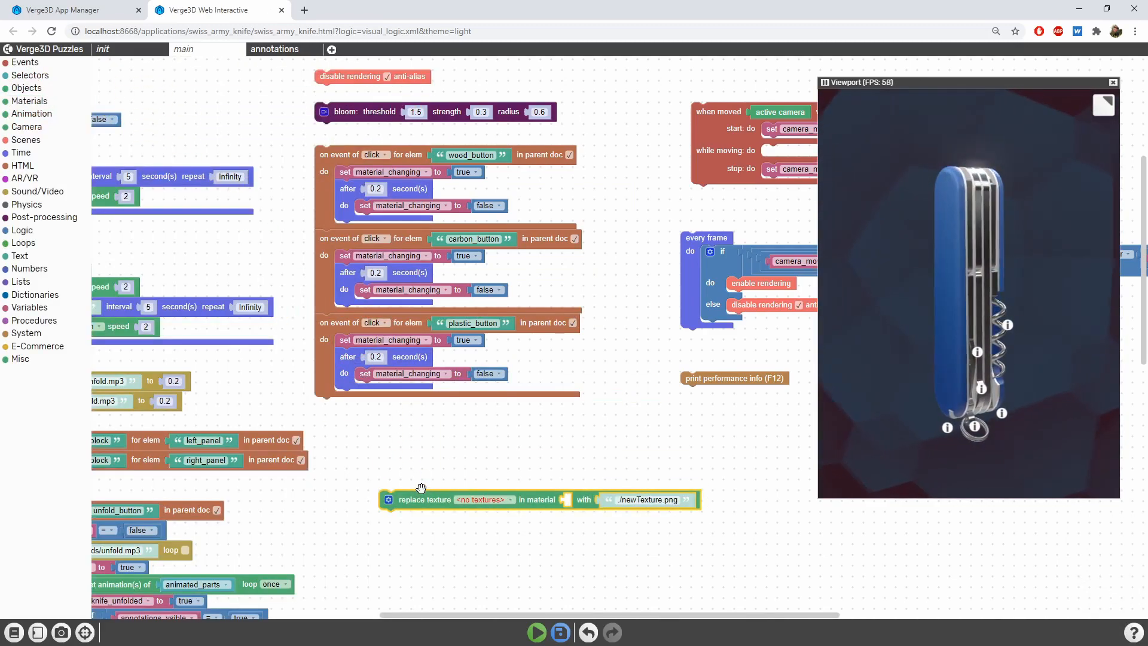
click(44, 75)
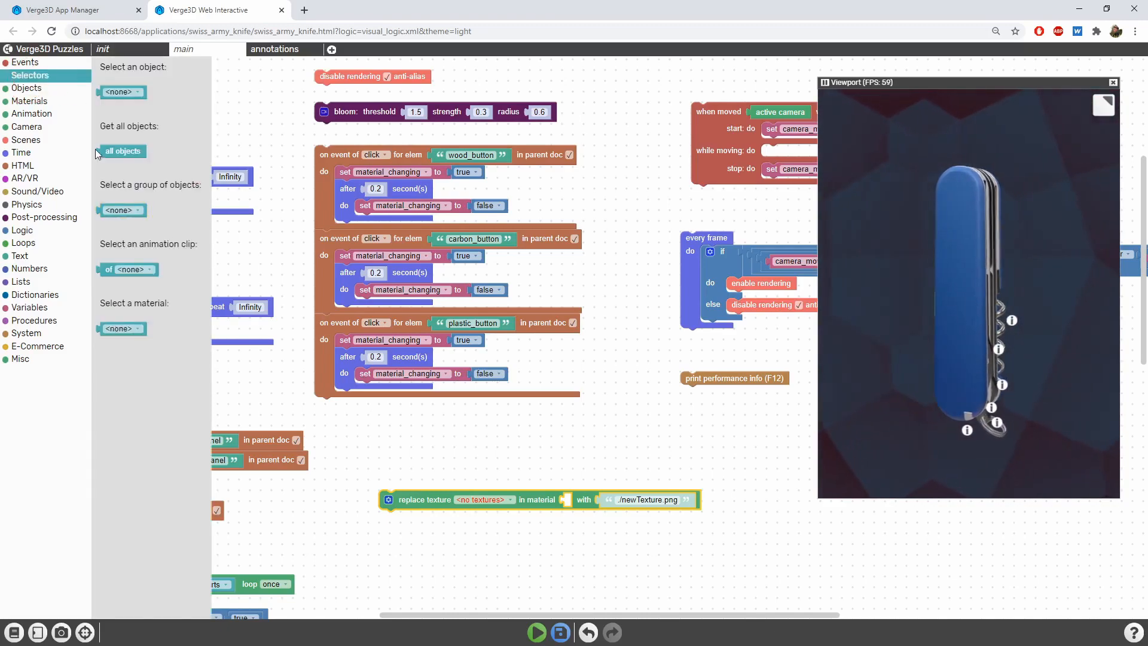
drag(108, 328, 568, 500)
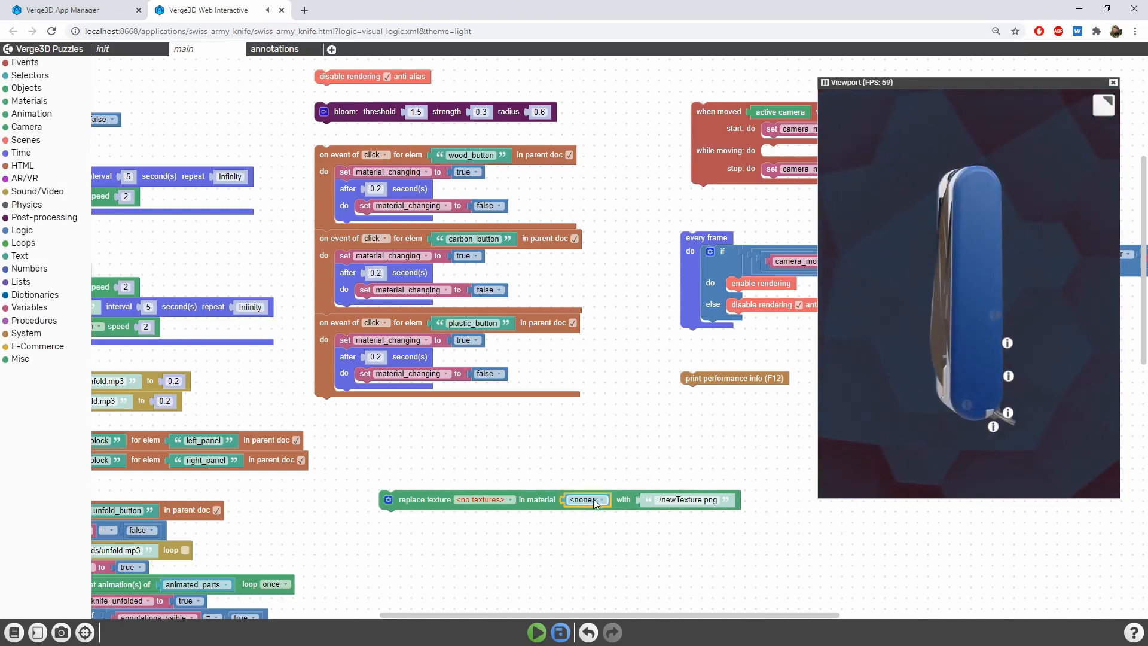
Set the replace texture puzzle's material to plastic and its texture to plastic_basecolor_1.
click(593, 498)
click(568, 438)
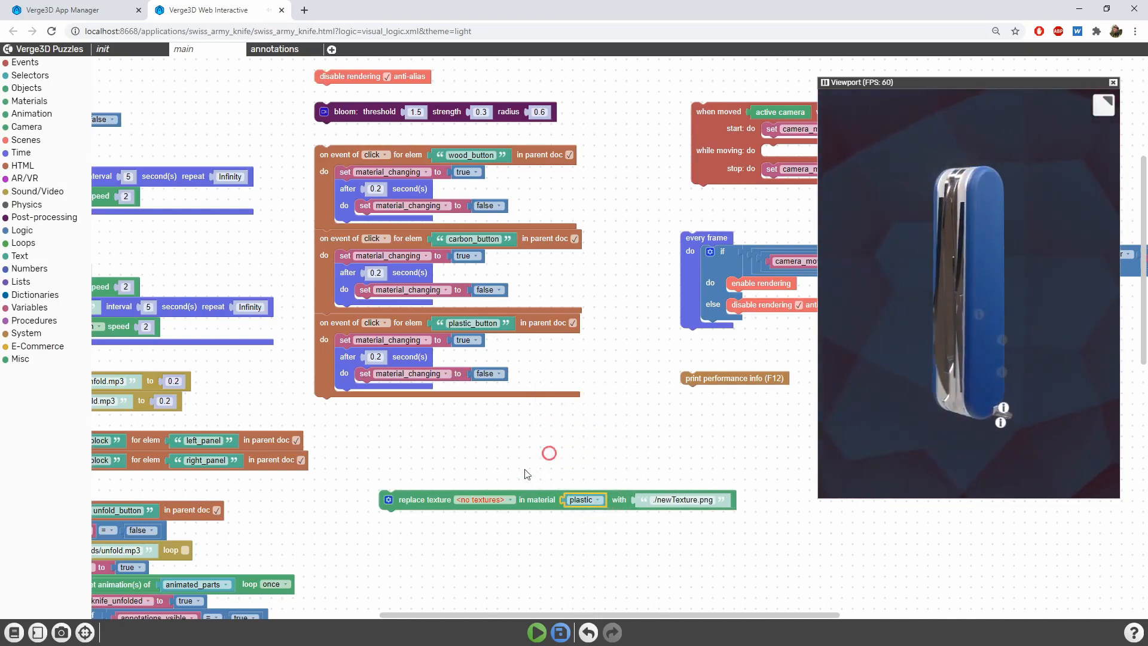
click(489, 502)
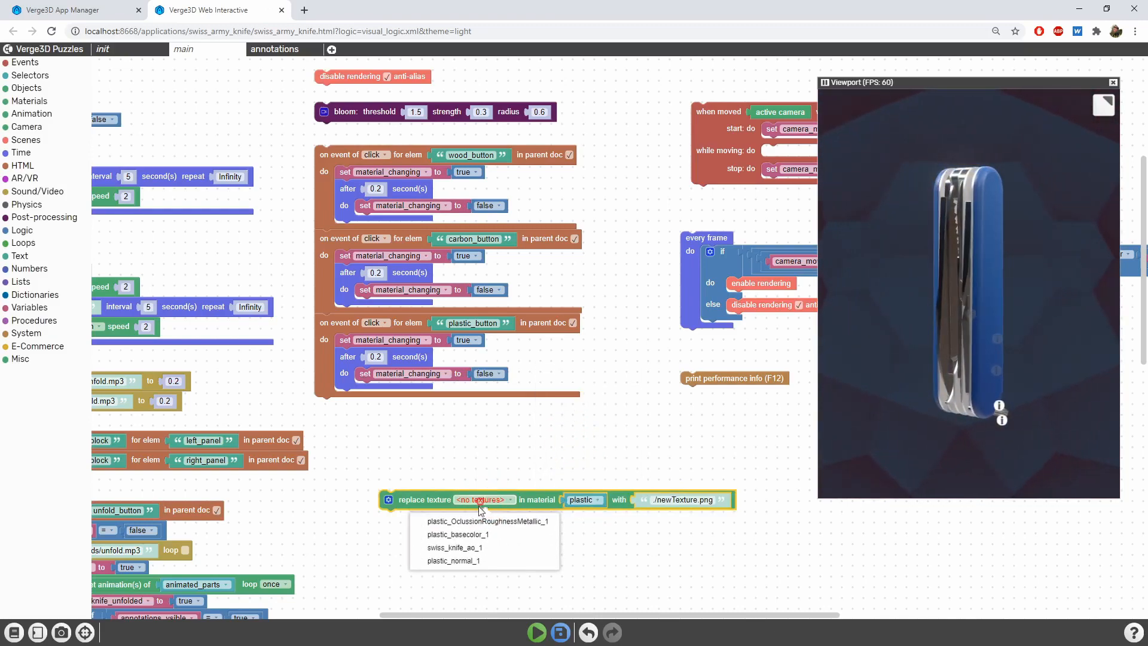
click(490, 534)
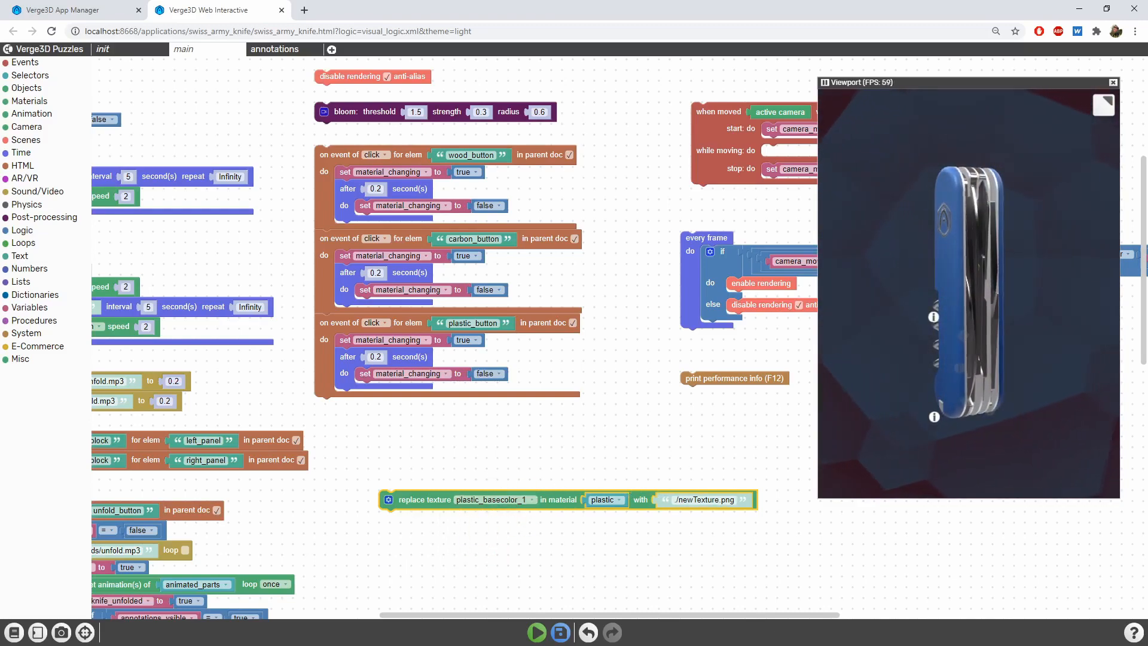
Return to the Verge3D App Manager's application list.
click(69, 9)
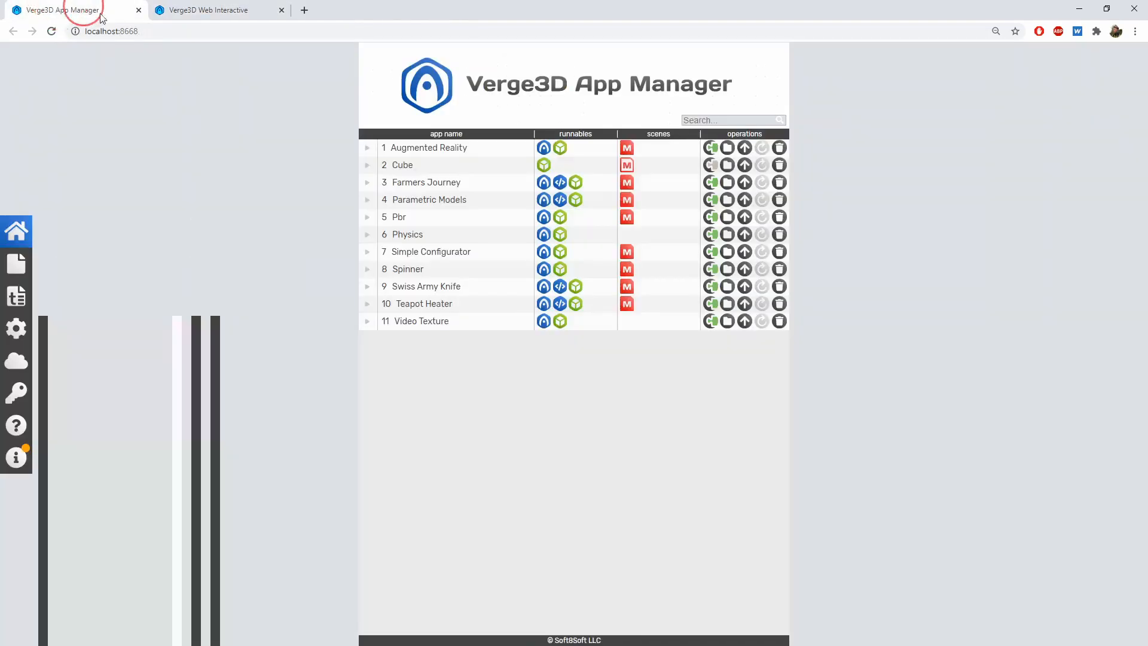
Open the Swiss Army Knife app's folder and copy the name of the carbon_basecolor image file.
click(728, 287)
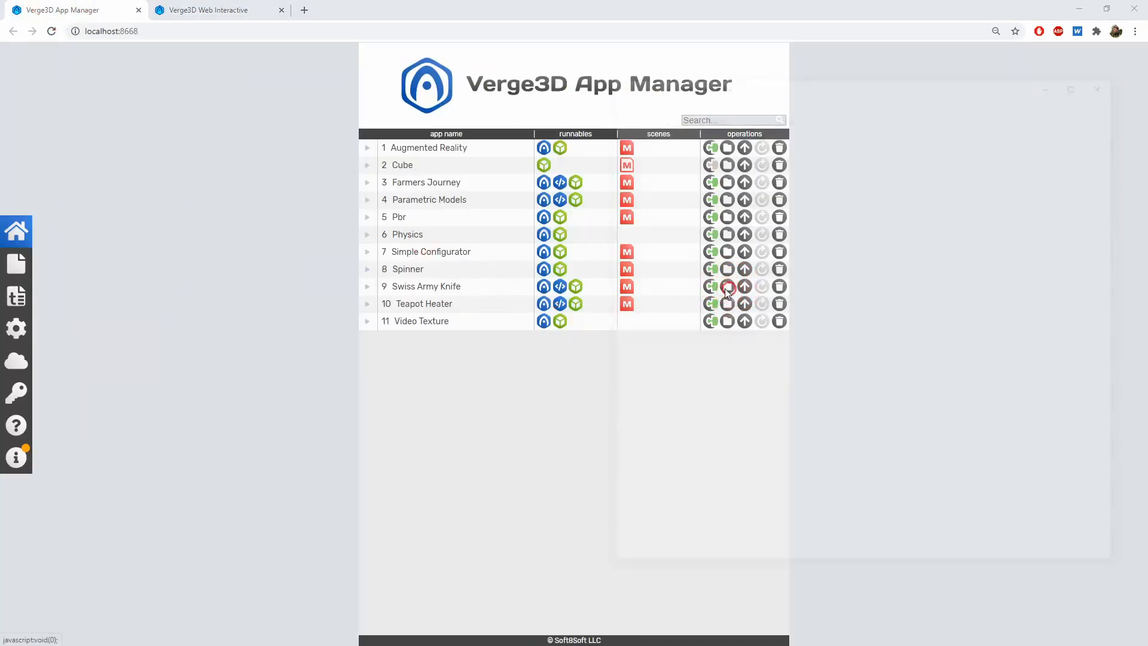
click(217, 10)
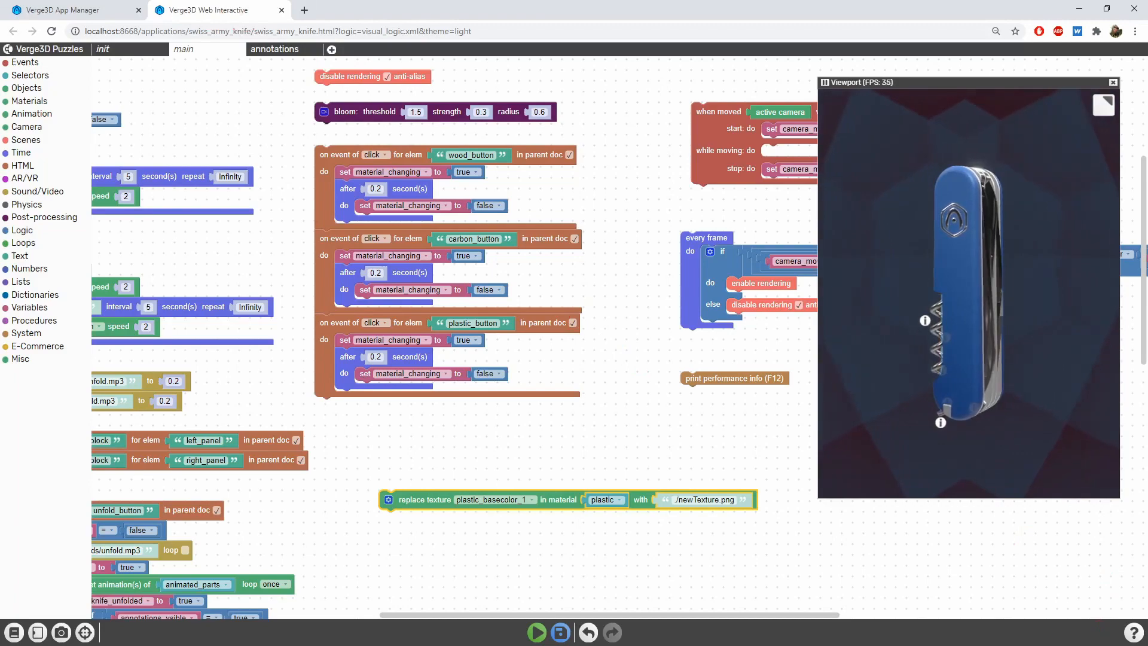
key(alt+Tab)
click(752, 408)
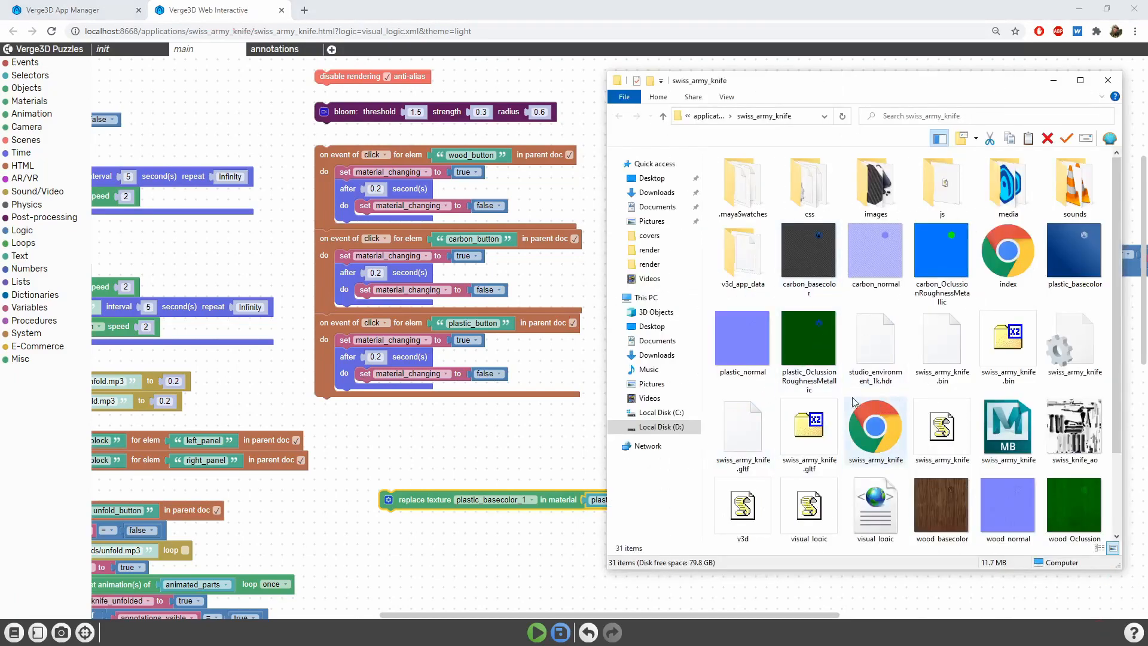
right_click(813, 273)
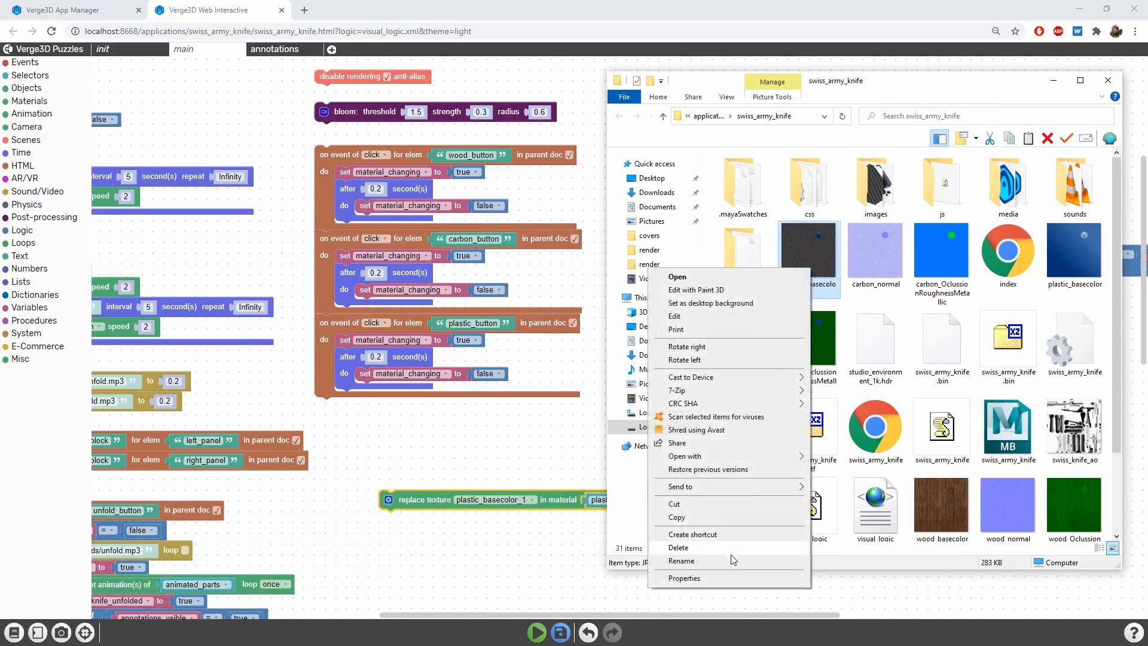
click(681, 561)
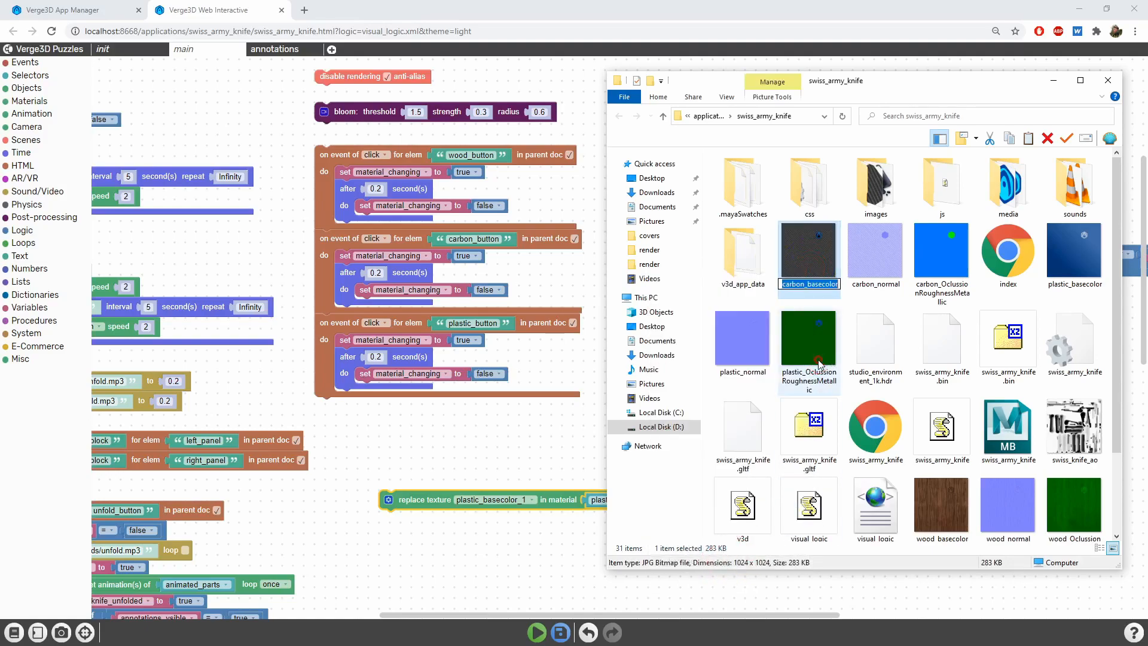
key(ctrl+c)
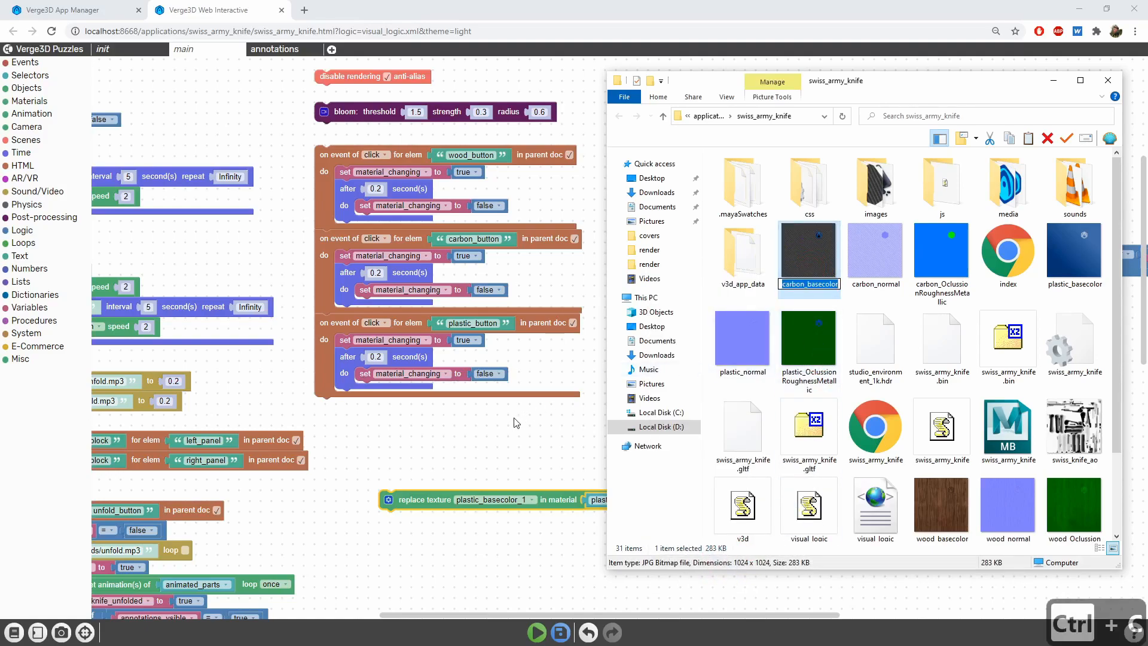
Set the replace texture block's new image to ./carbon_basecolor.jpg and place the block in the carbon_button click event, before the 0.2-second delay.
click(523, 437)
click(591, 496)
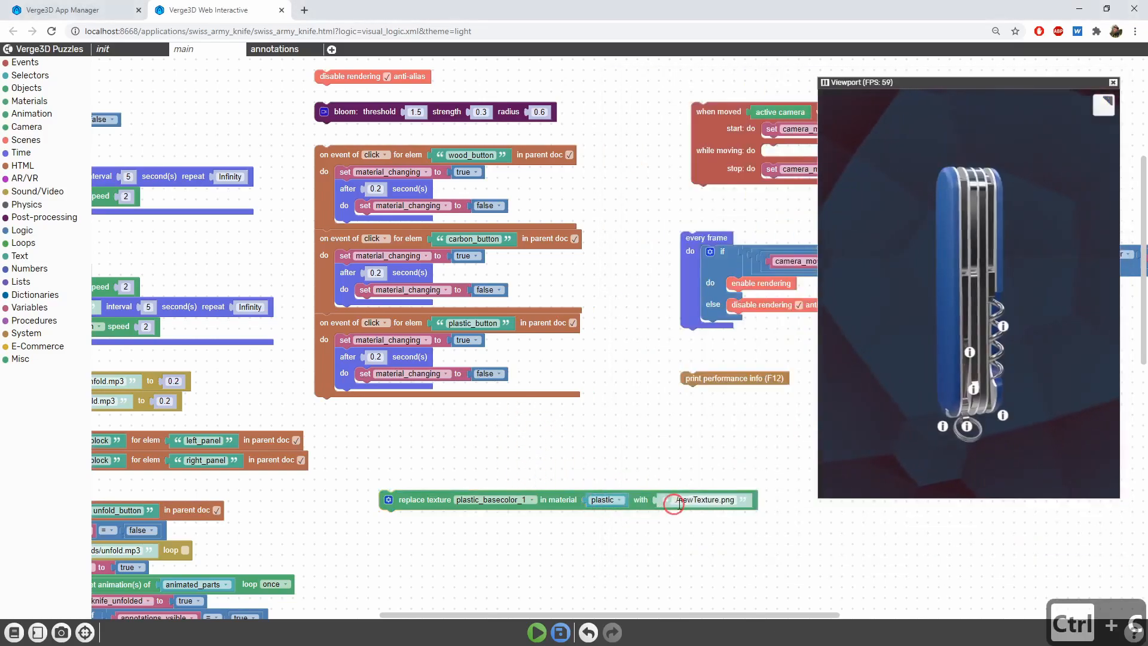
click(687, 500)
click(739, 541)
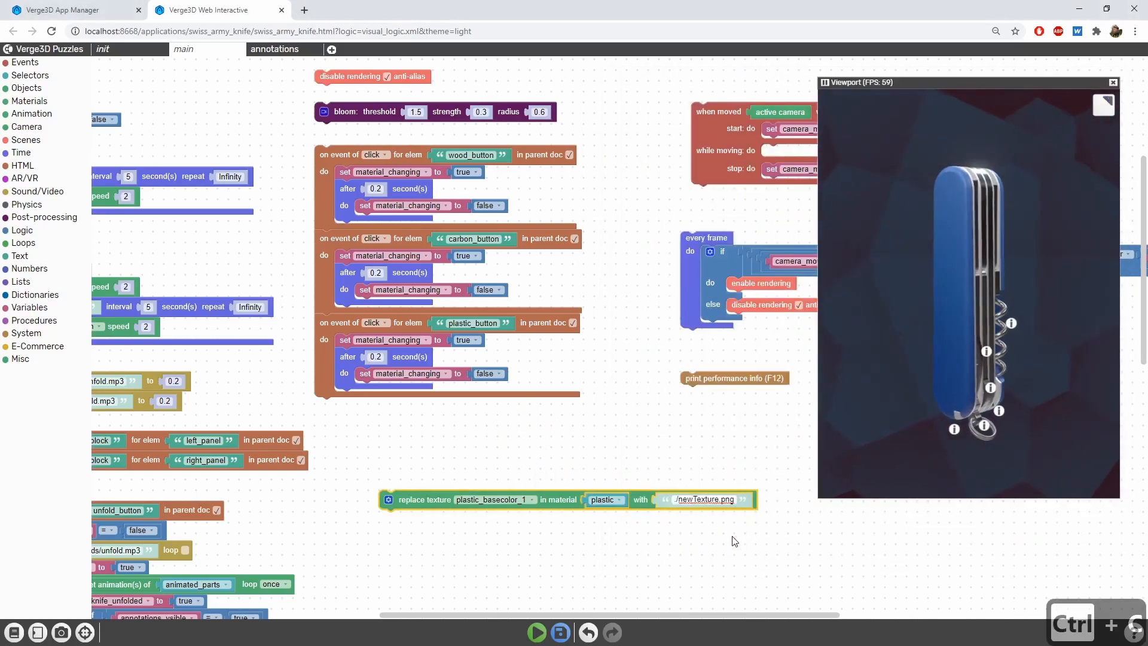
key(Right)
key(BackSpace)
key(BackSpace)
key(BackSpace)
key(BackSpace)
key(BackSpace)
key(BackSpace)
key(BackSpace)
key(BackSpace)
key(BackSpace)
key(BackSpace)
key(BackSpace)
key(BackSpace)
key(BackSpace)
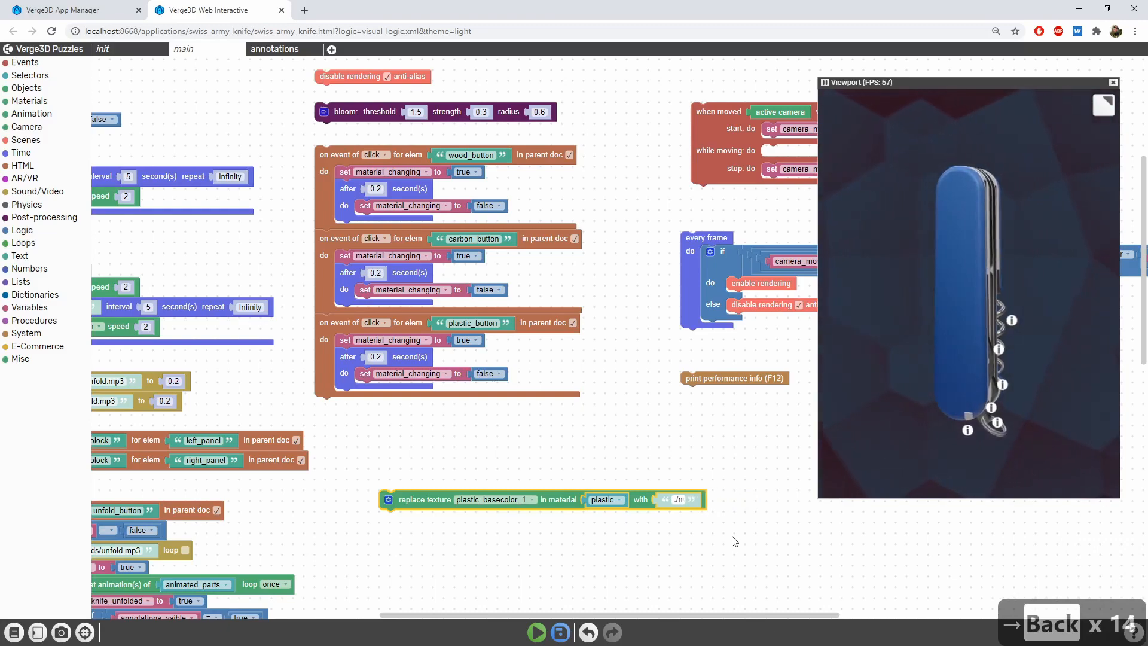
key(ctrl+v)
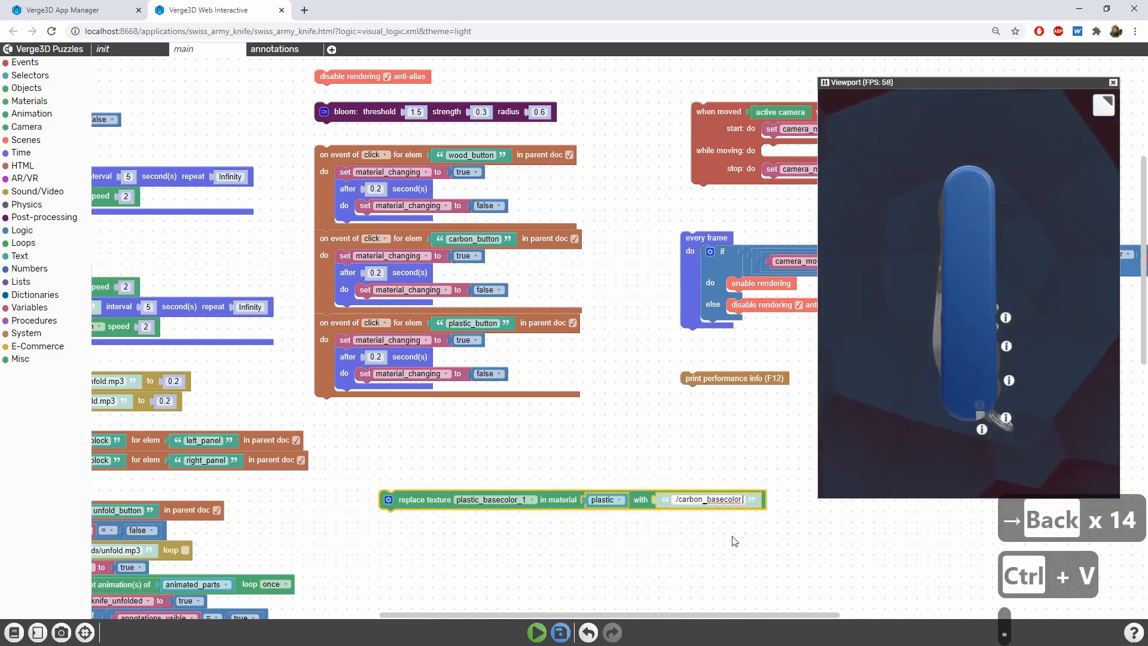
text(.jp)
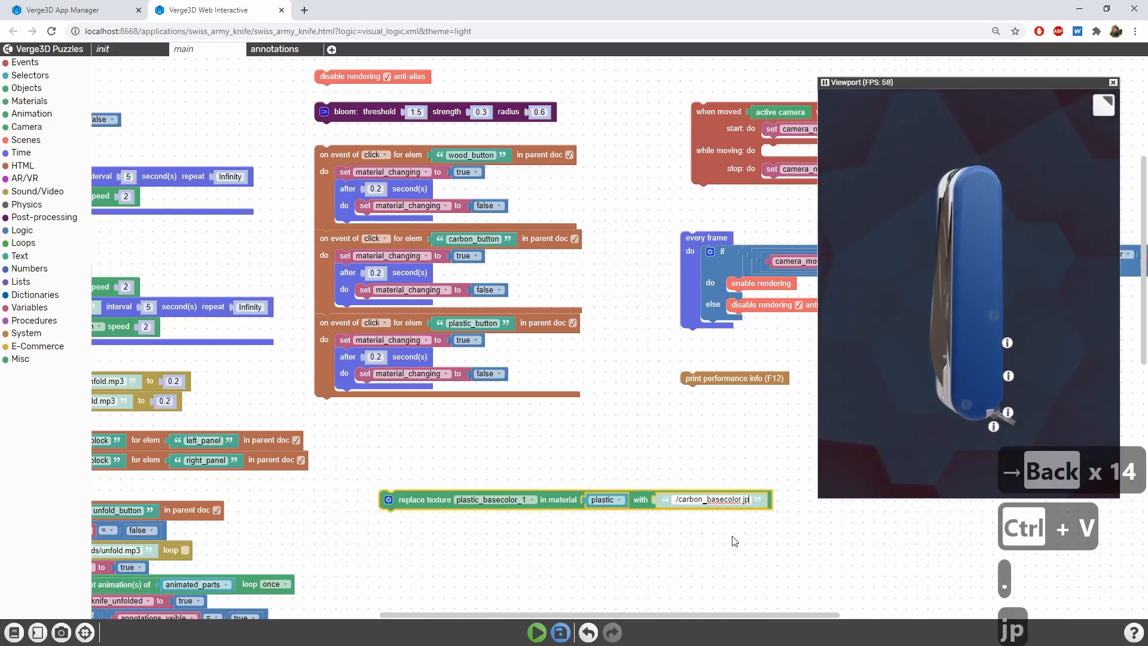
text(g)
key(Return)
drag(410, 501, 386, 287)
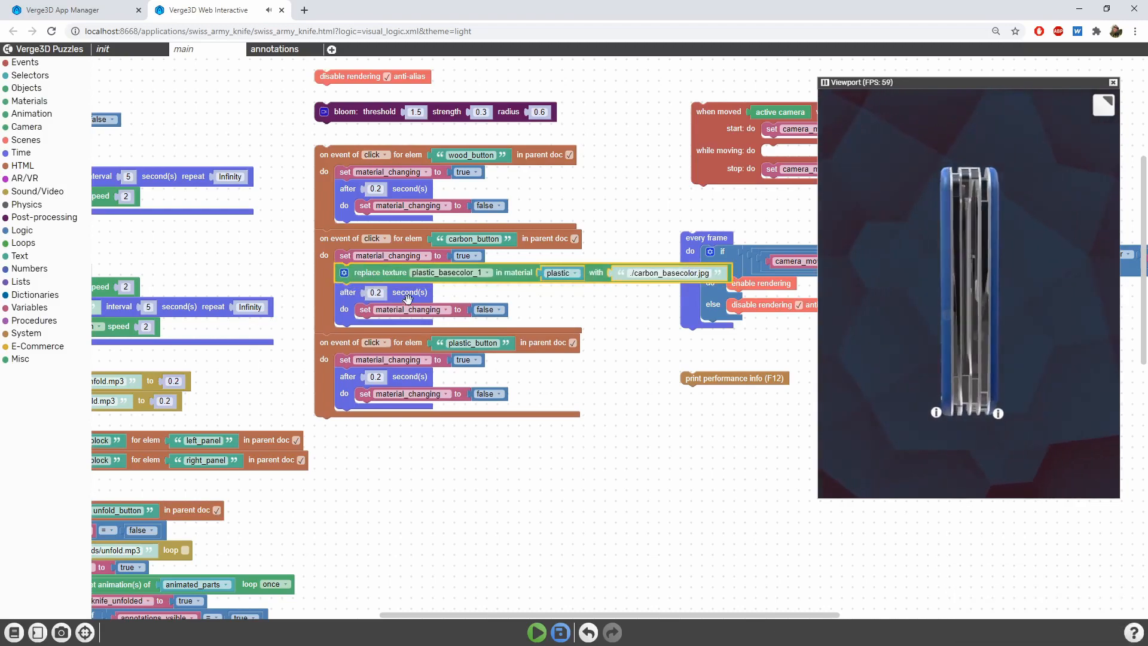
Copy the name of the carbon_normal image file from the swiss_army_knife folder.
key(alt+Tab)
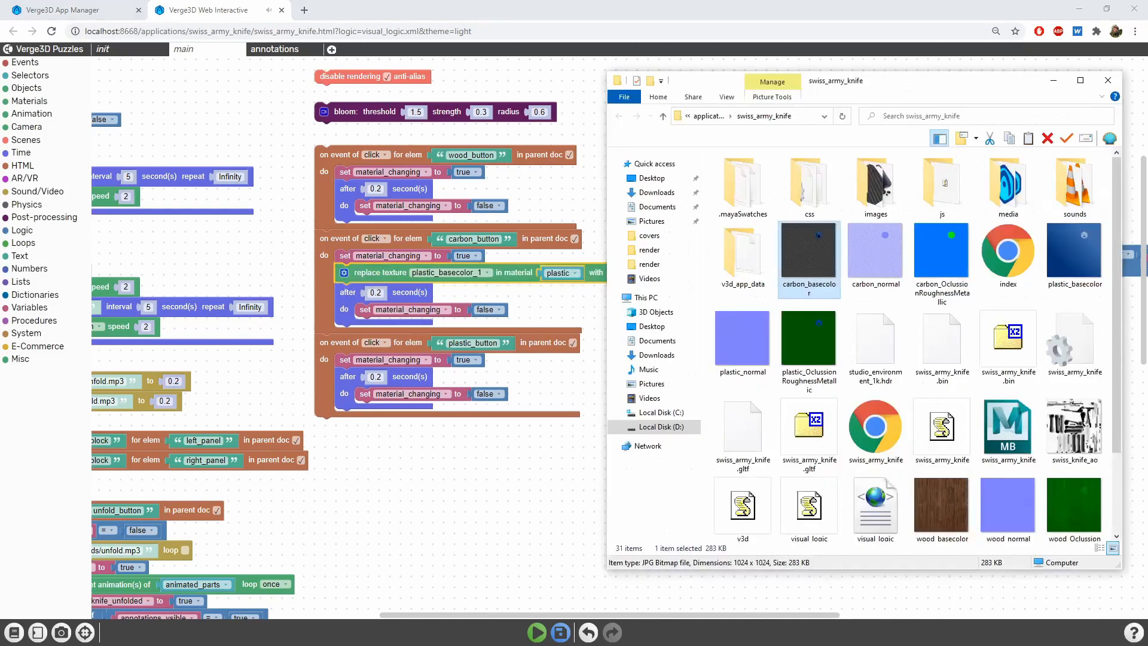
click(870, 267)
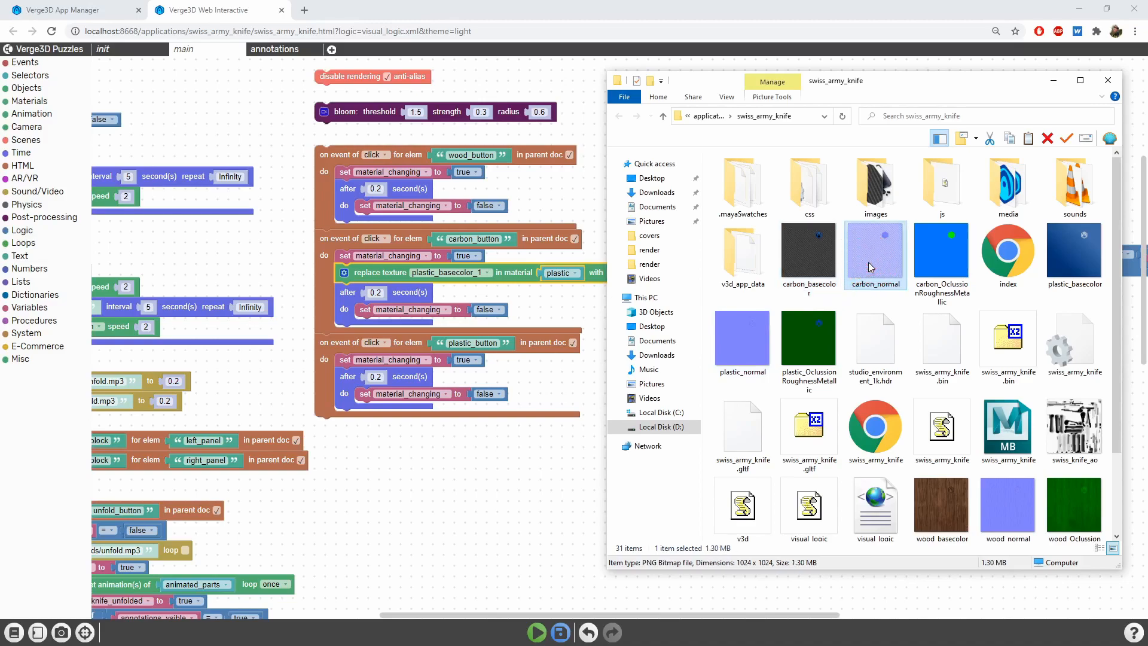
right_click(870, 266)
click(739, 555)
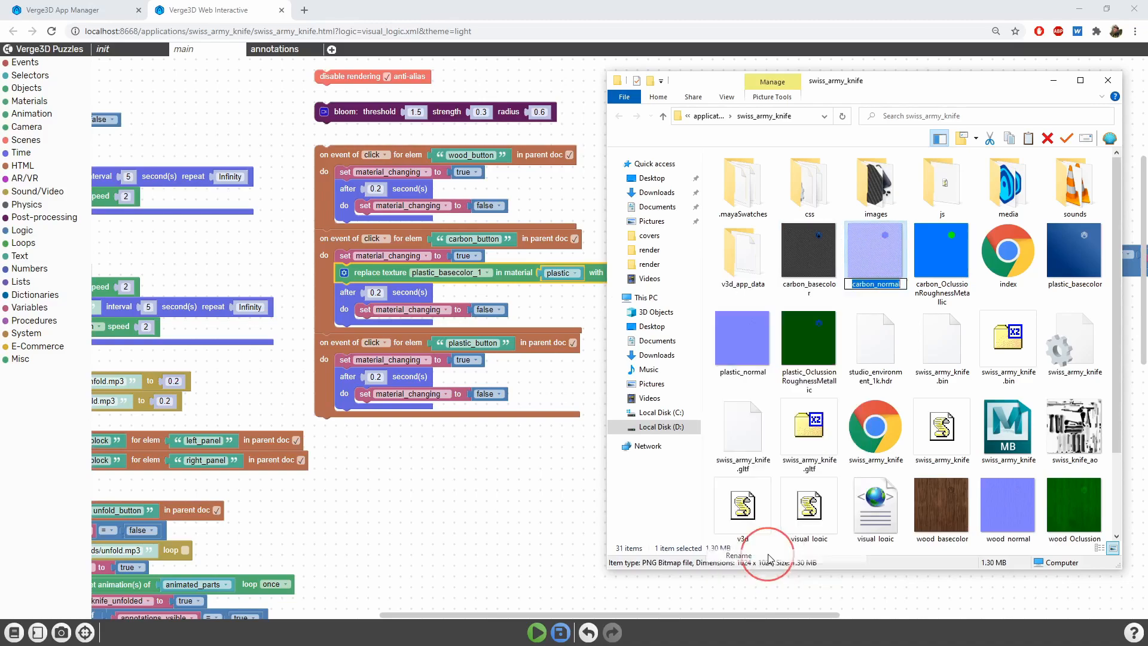
key(ctrl+c)
click(396, 480)
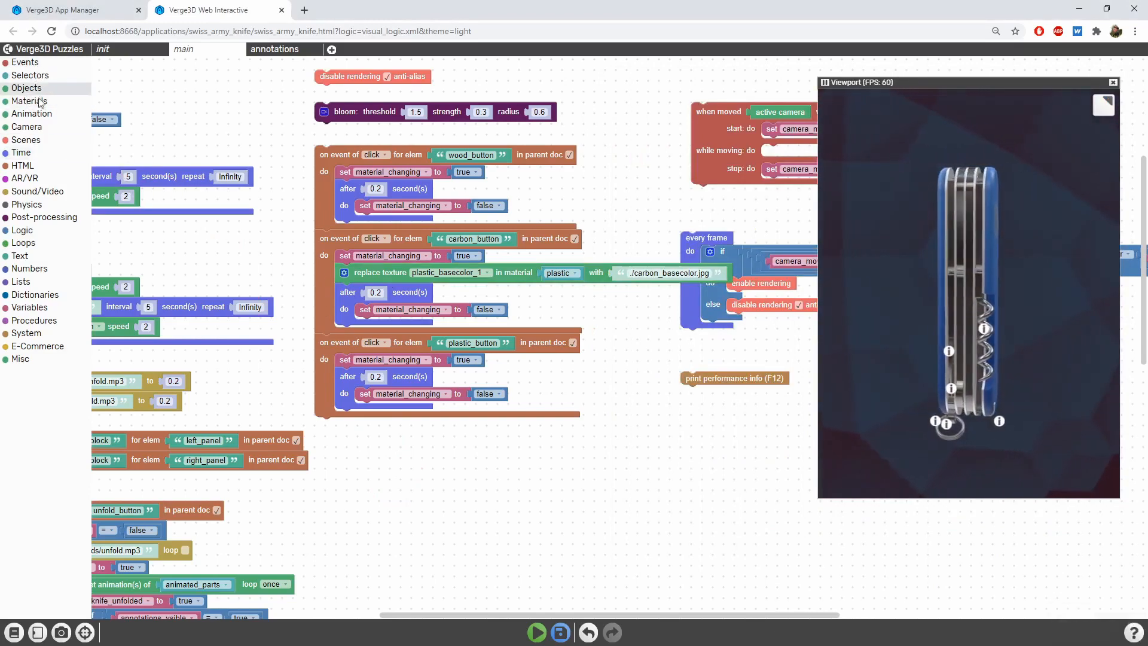
Duplicate the carbon base colour replace texture block and attach the copy directly below the original in the carbon_button event.
click(392, 276)
key(ctrl+c)
key(ctrl+v)
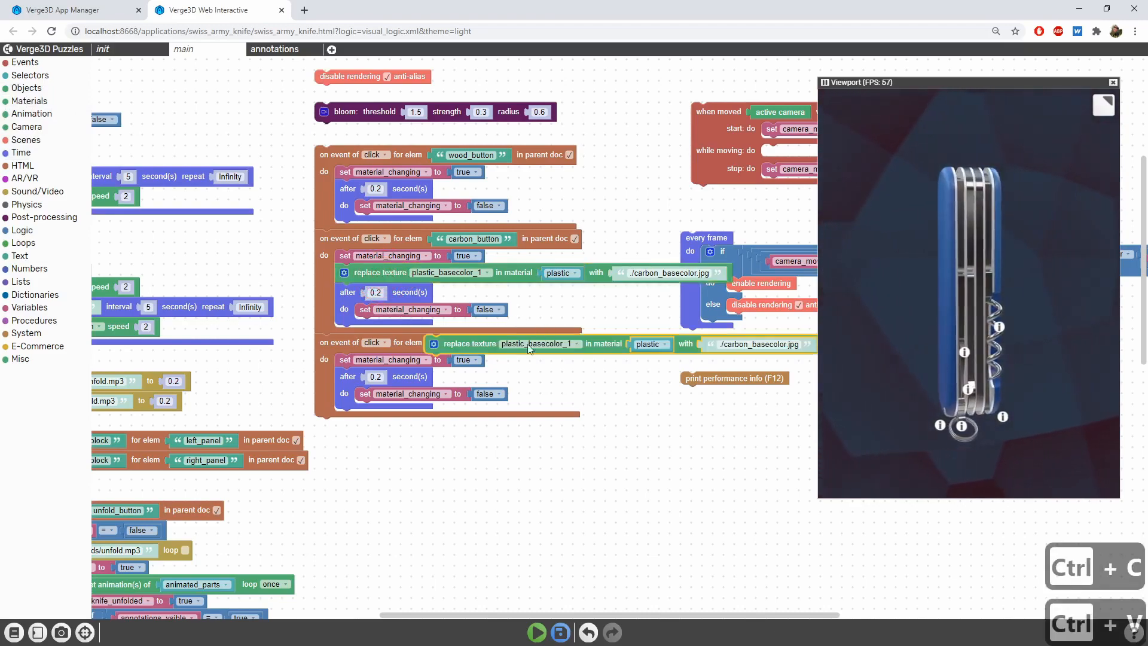
drag(432, 340, 399, 296)
Make the duplicated block replace plastic_normal_1 with ./carbon_normal.png.
click(708, 291)
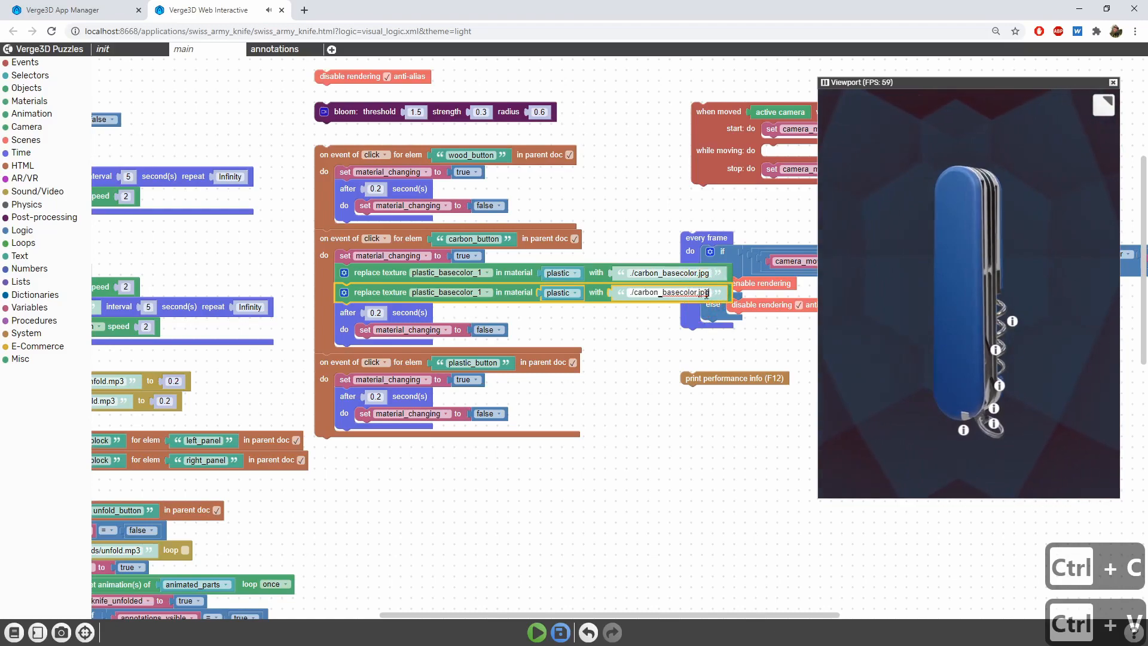
key(BackSpace)
key(BackSpace)
key(BackSpace)
key(BackSpace)
key(BackSpace)
key(BackSpace)
key(BackSpace)
key(BackSpace)
key(BackSpace)
key(BackSpace)
key(BackSpace)
key(BackSpace)
key(BackSpace)
key(BackSpace)
key(BackSpace)
key(BackSpace)
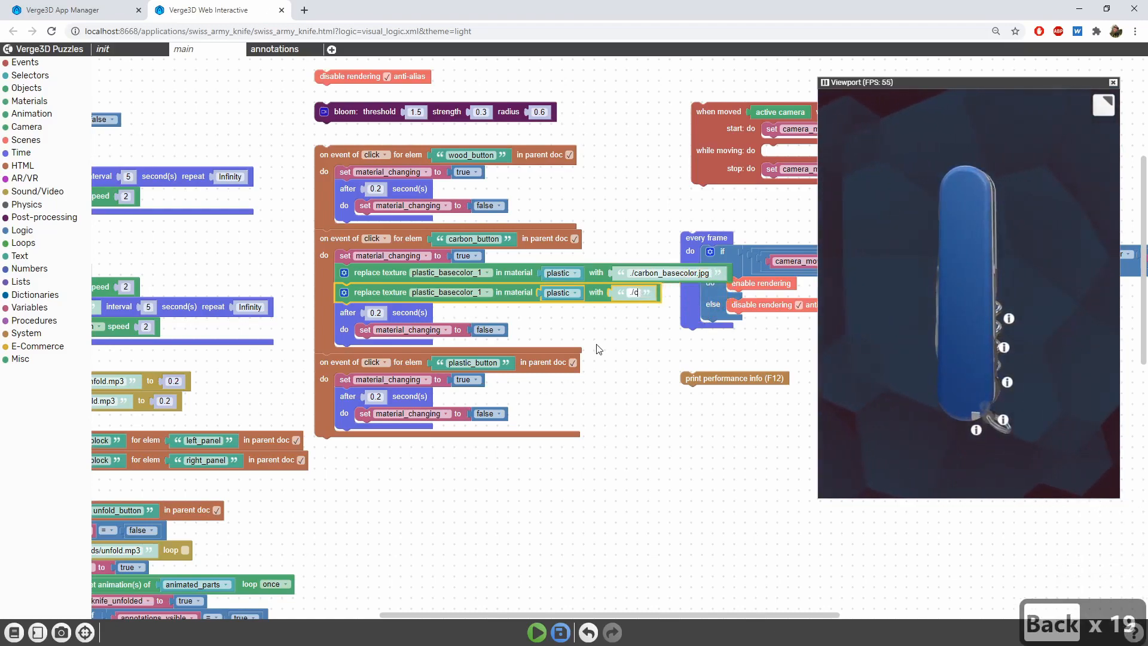
key(ctrl+v)
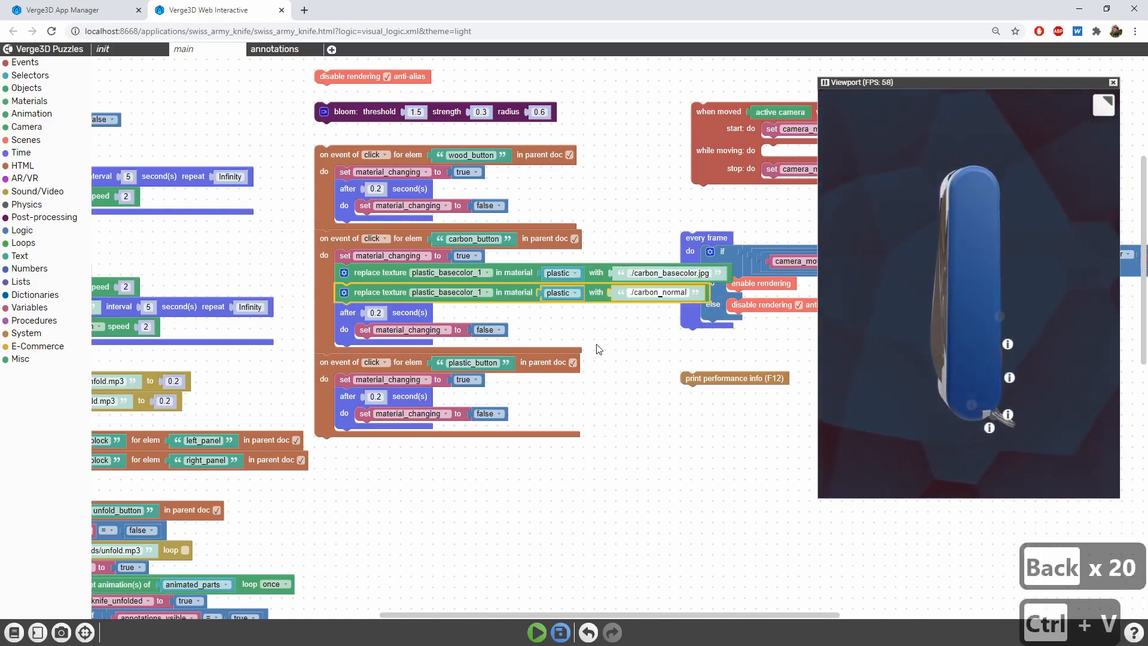
text(.p)
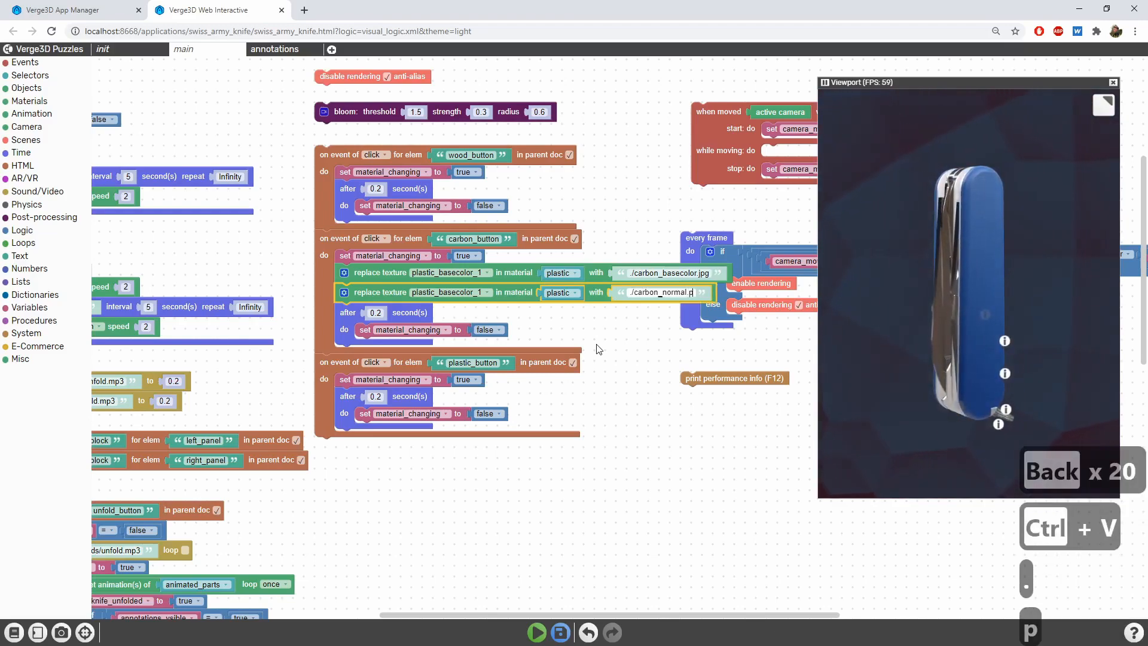
text(ng)
key(Return)
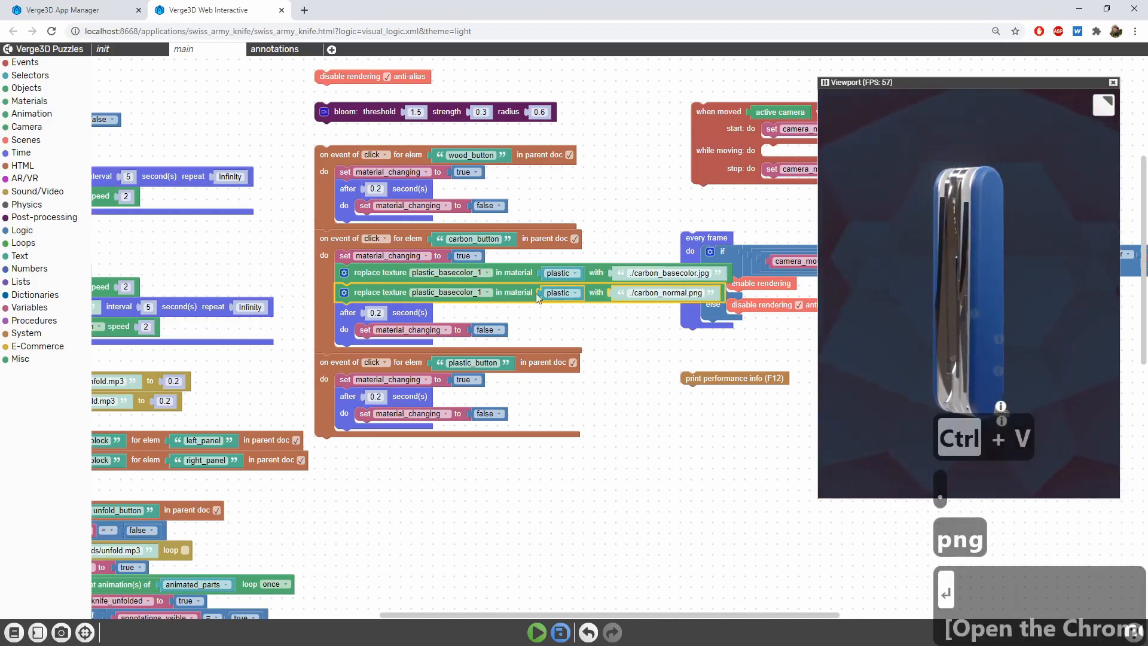
click(454, 292)
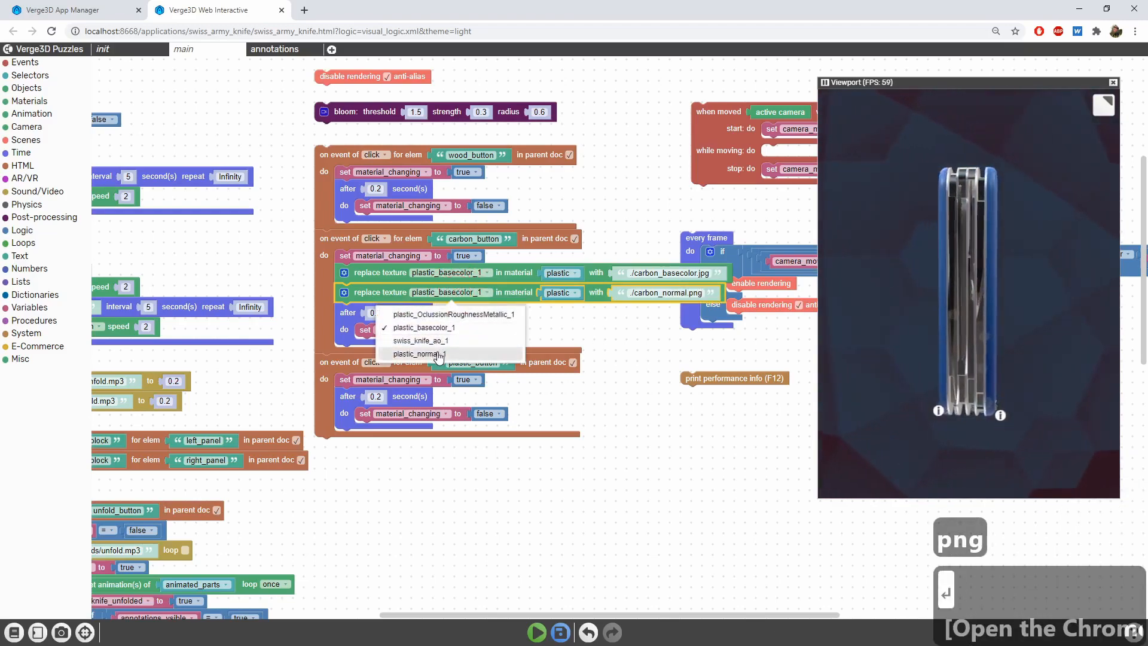
click(449, 353)
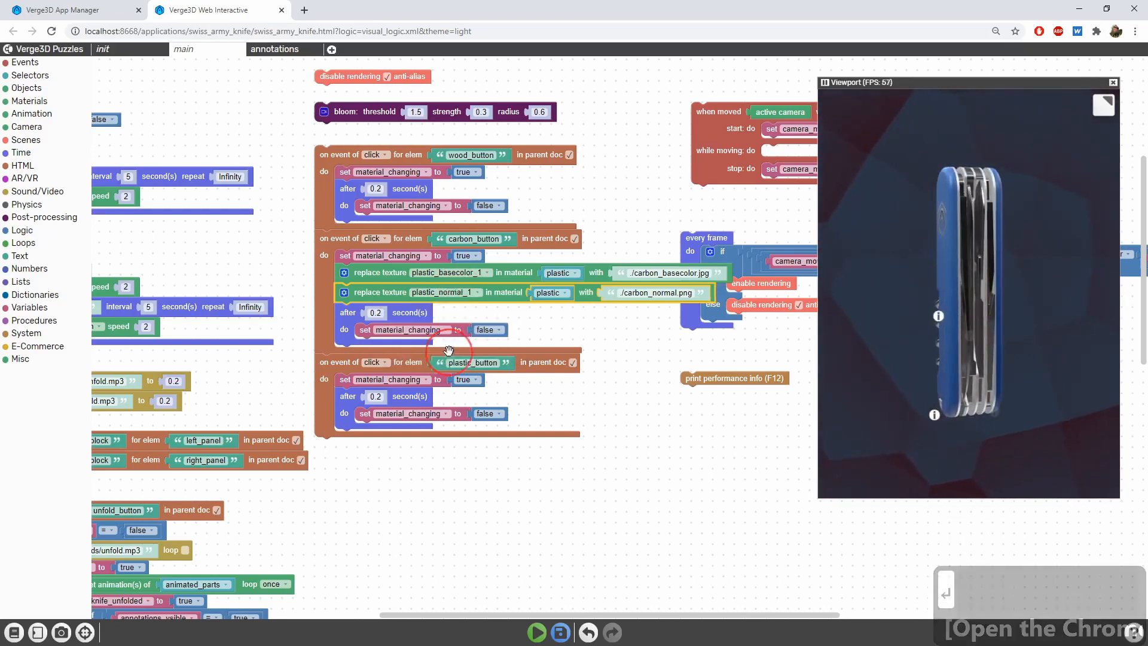
Duplicate the normal map block within the carbon_button event and set the copy's texture to plastic_OclussionRoughnessMetallic_1.
key(ctrl+c)
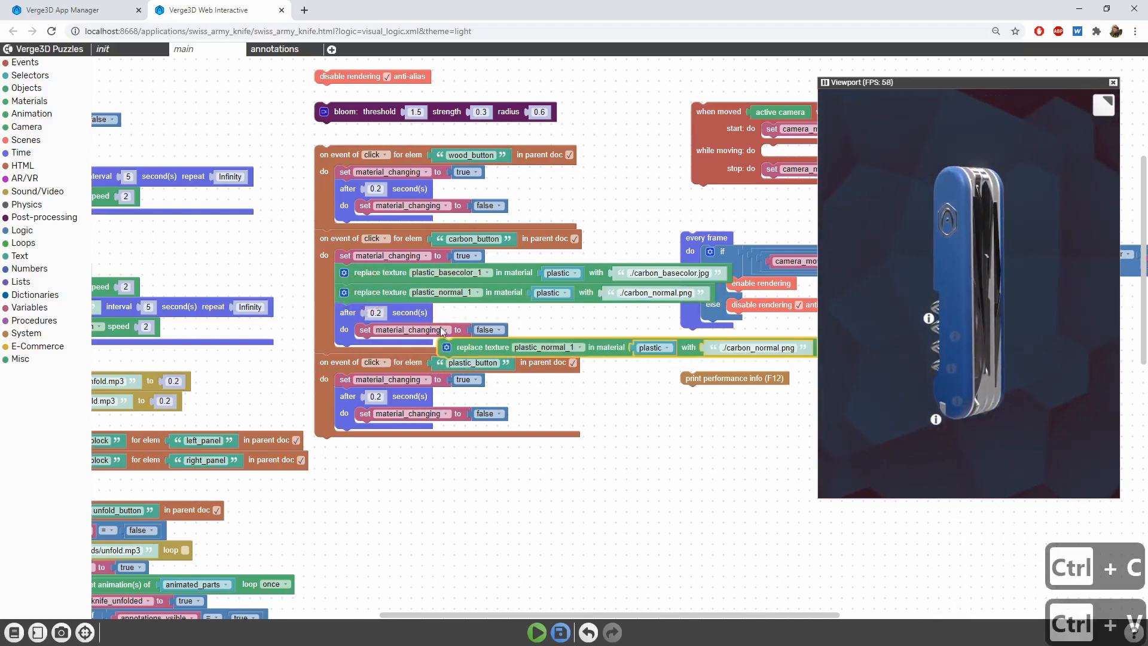
key(ctrl+v)
drag(375, 298, 374, 300)
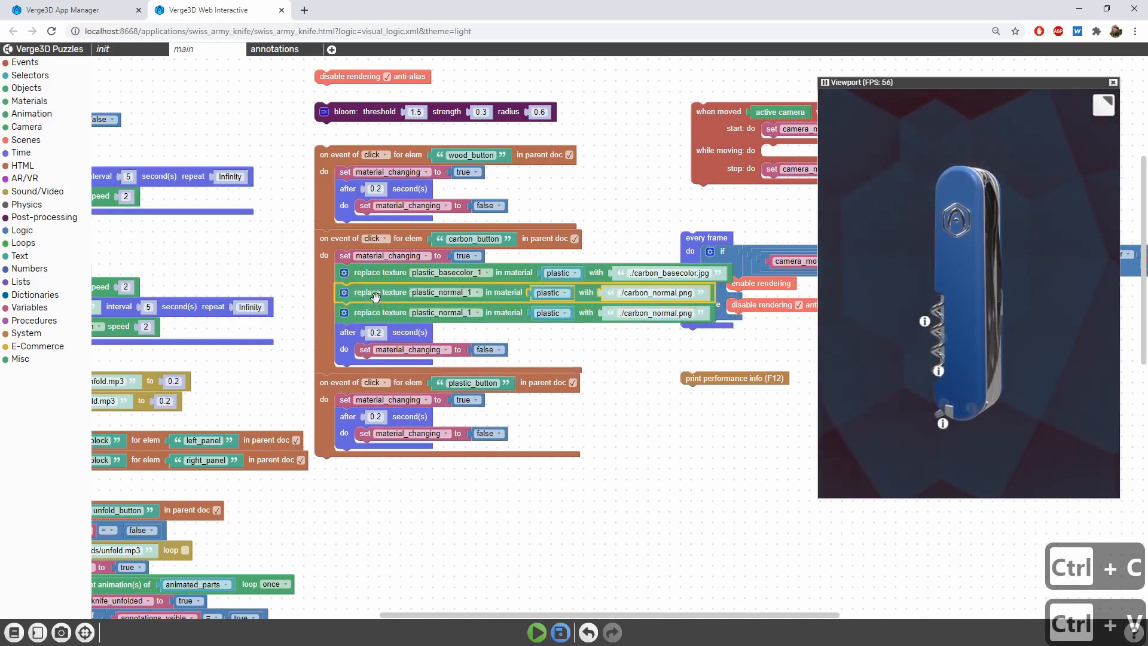
click(462, 293)
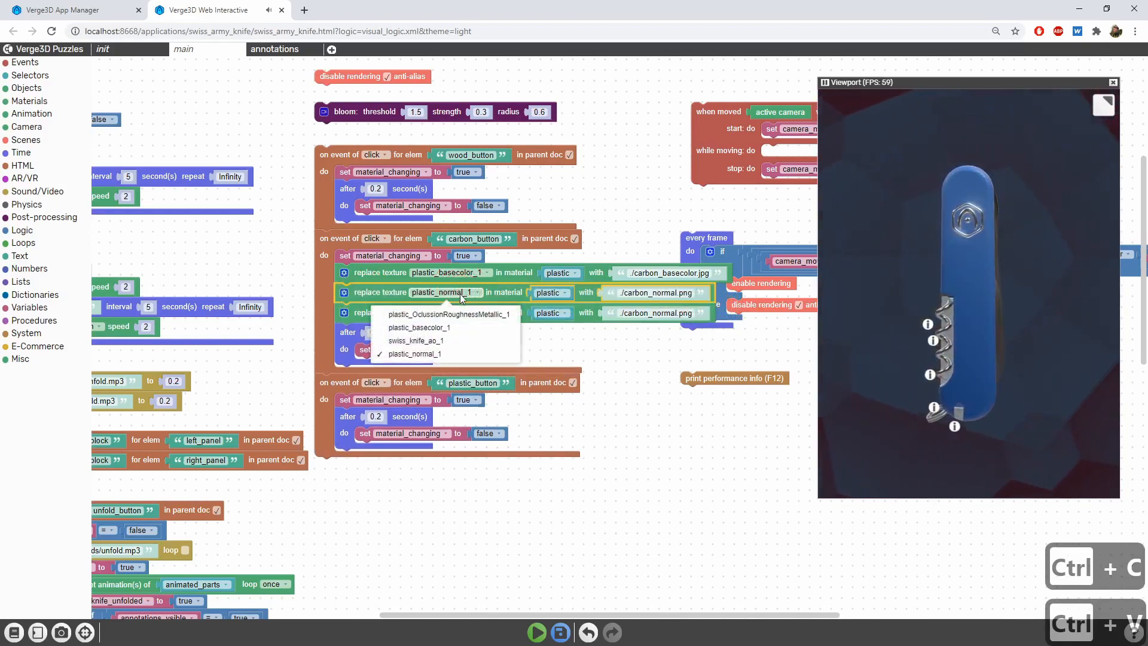
click(462, 315)
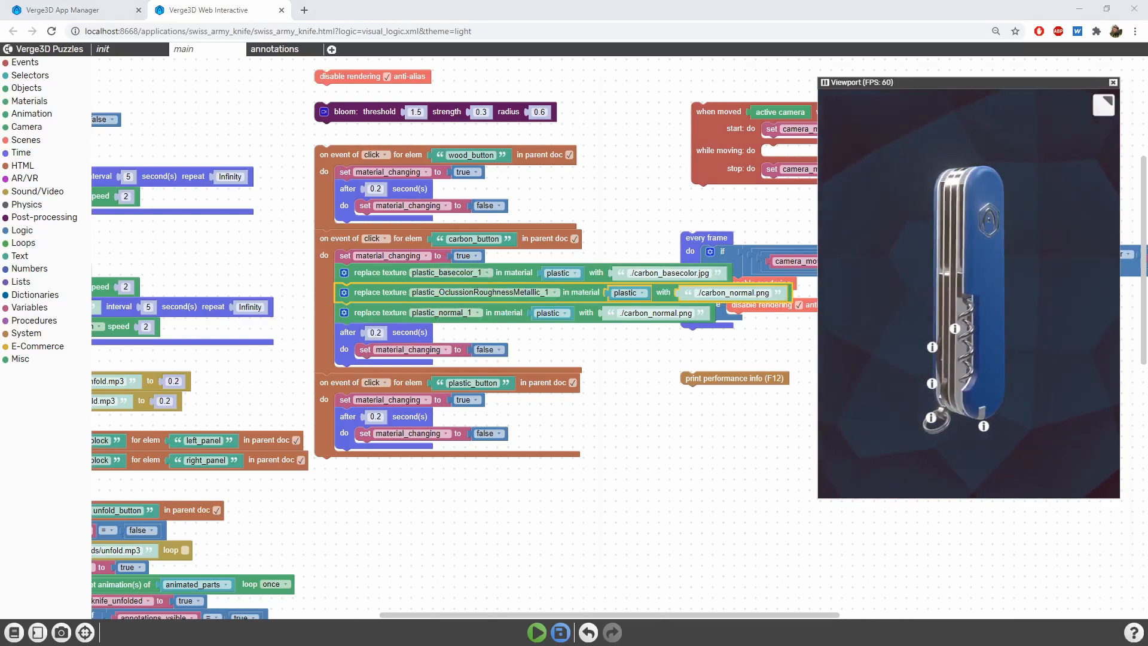
Copy the name of the carbon_OclussionRoughnessMetallic image file from the app folder and put the folder window away.
key(alt+Tab)
right_click(958, 263)
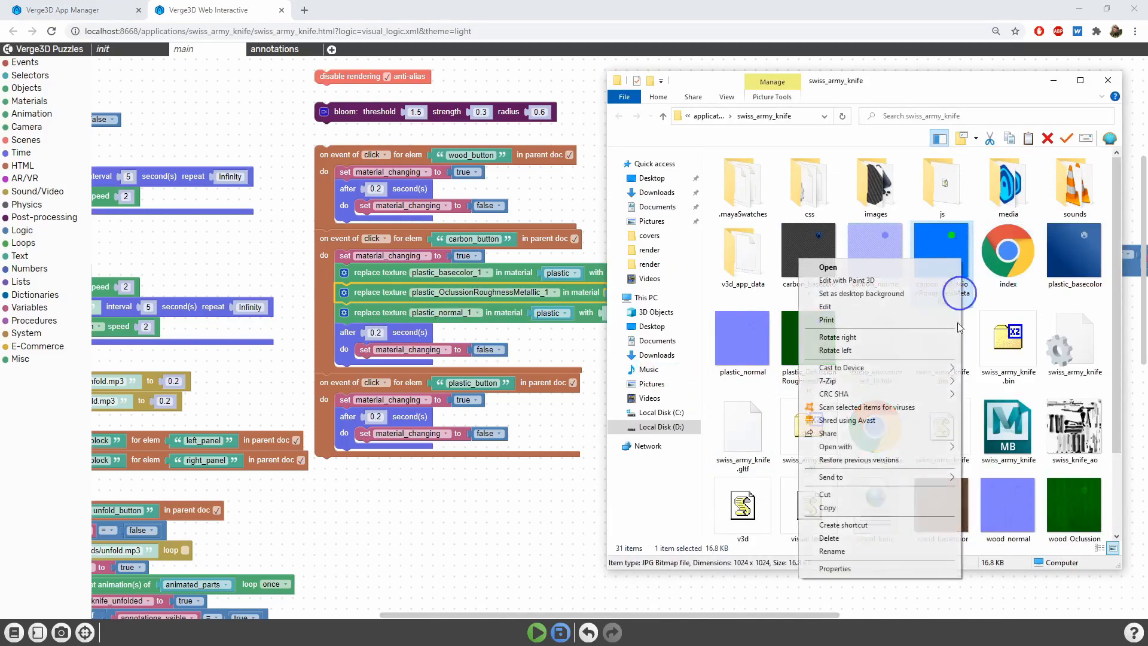
click(884, 551)
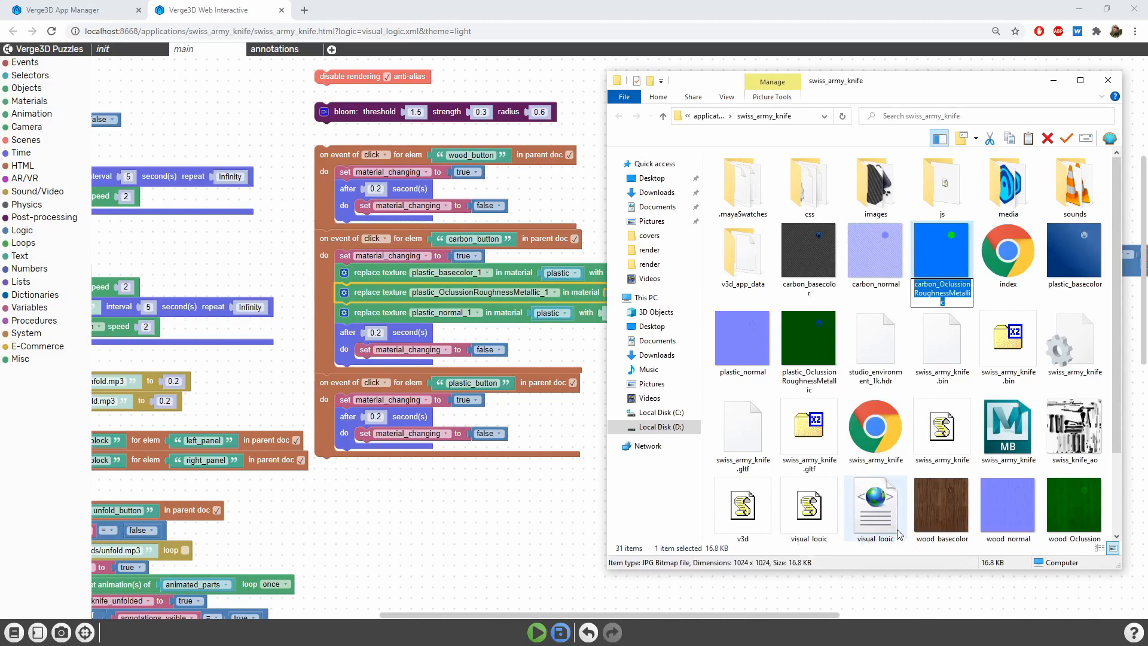
key(ctrl+c)
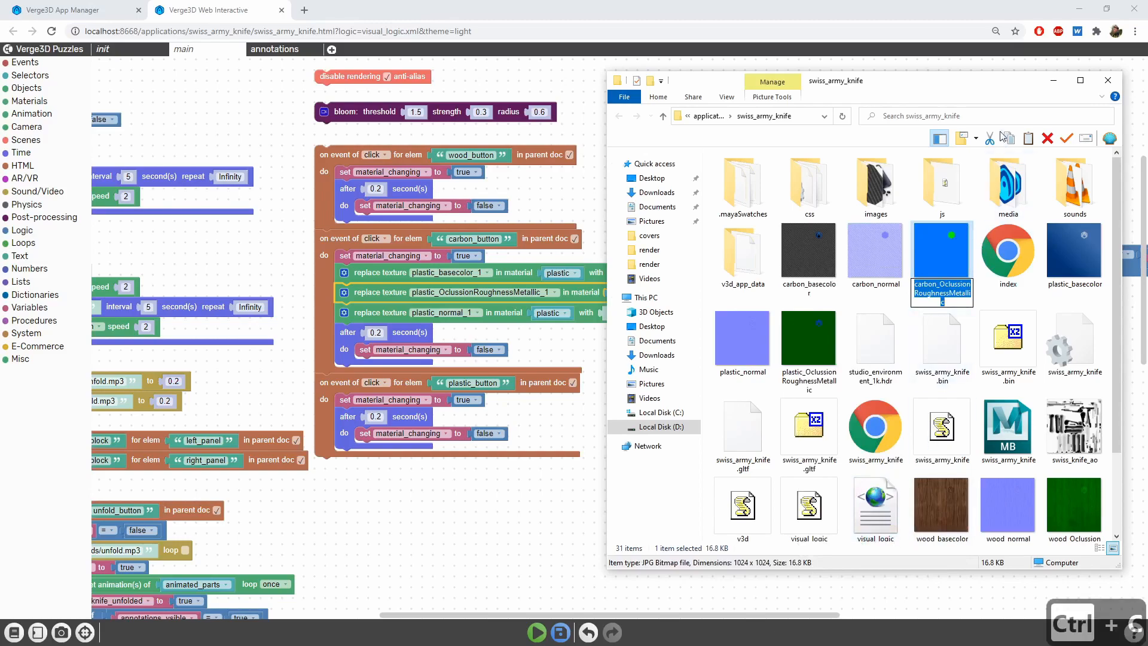
click(1056, 84)
Set the replacement image of the plastic_OclussionRoughnessMetallic_1 block in the carbon_button event to ./carbon_OclussionRoughnessMetallic.jpg.
click(746, 291)
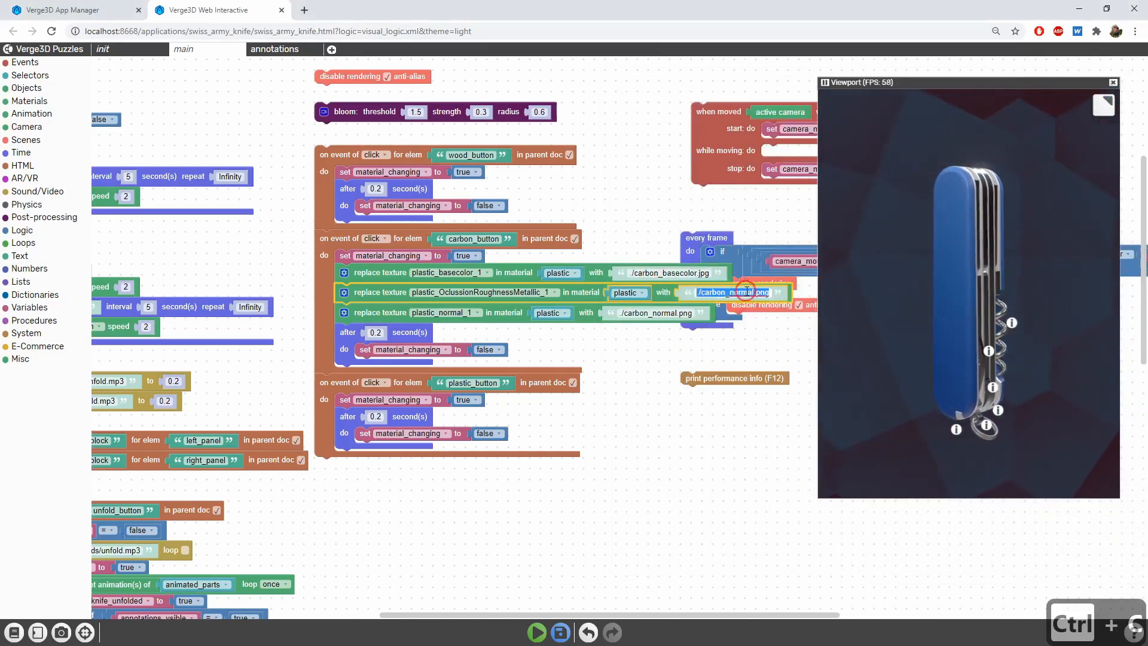
key(End)
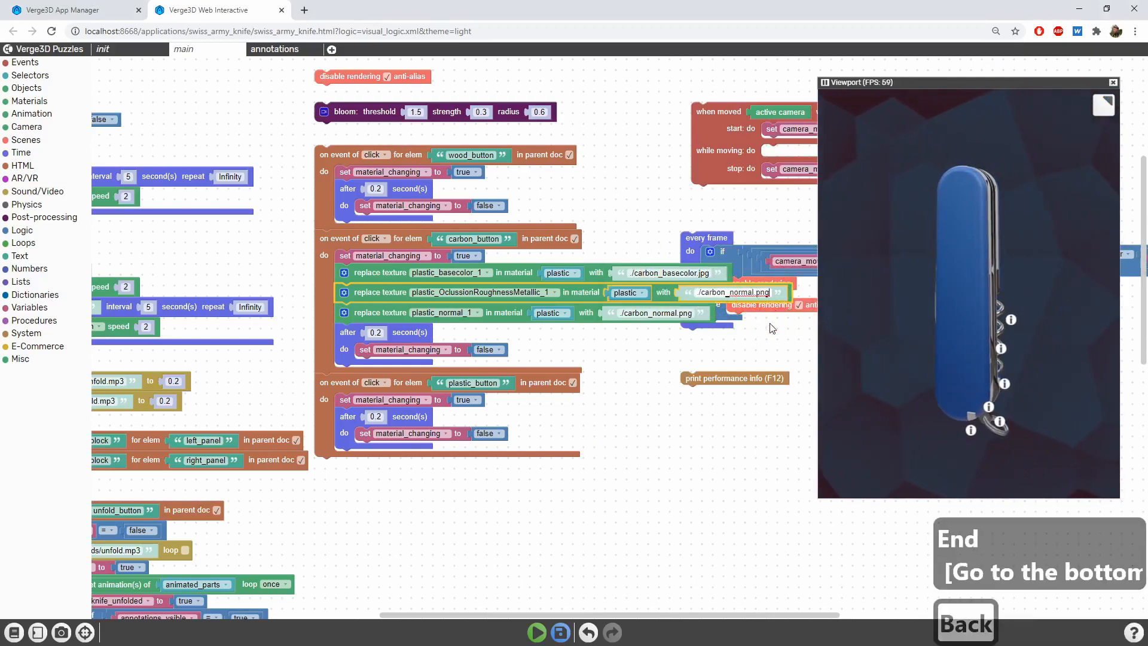
key(BackSpace)
key(BackSpace)
key(BackSpace)
key(BackSpace)
key(BackSpace)
key(BackSpace)
key(BackSpace)
key(BackSpace)
key(BackSpace)
key(BackSpace)
key(BackSpace)
key(BackSpace)
key(BackSpace)
key(BackSpace)
key(BackSpace)
key(BackSpace)
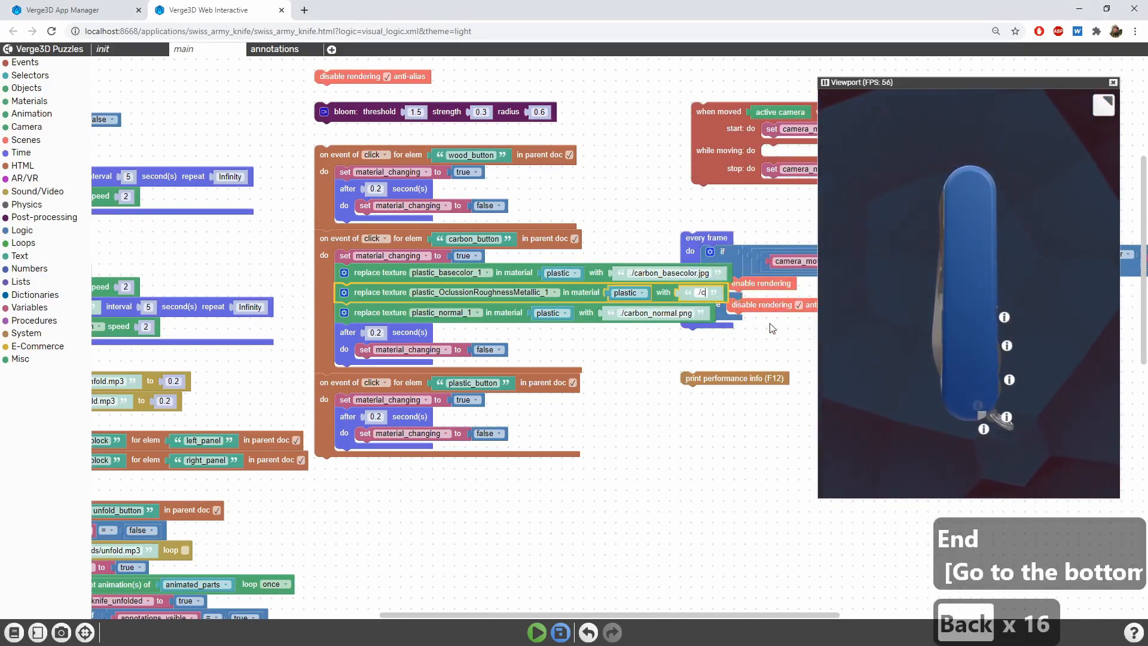
key(BackSpace)
key(ctrl+v)
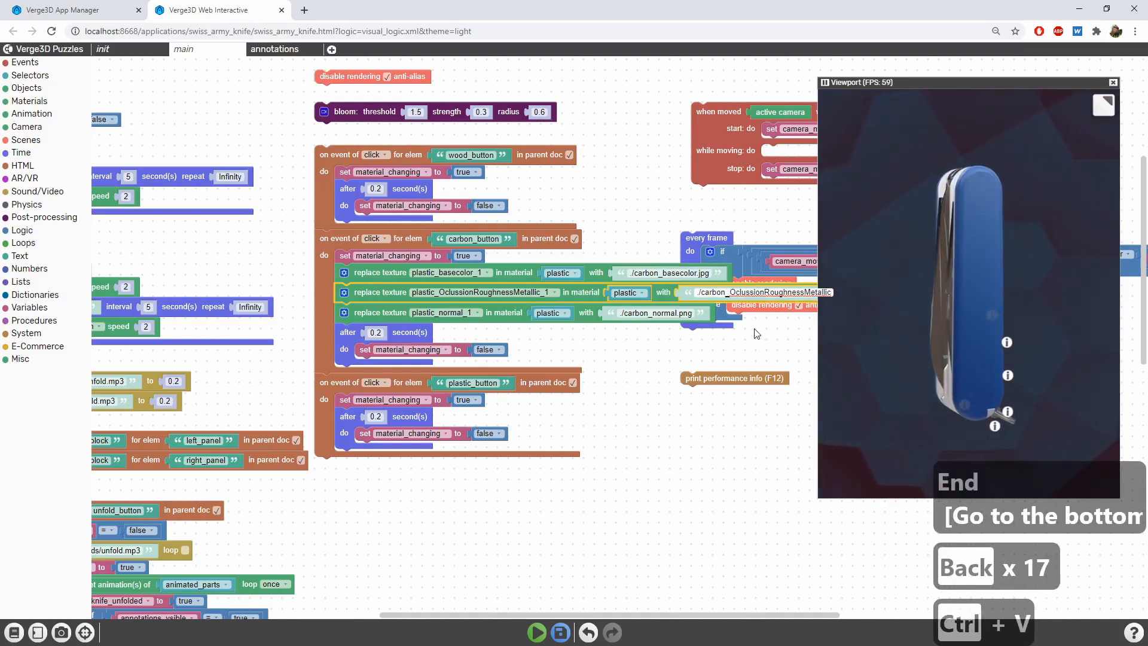
text(.j)
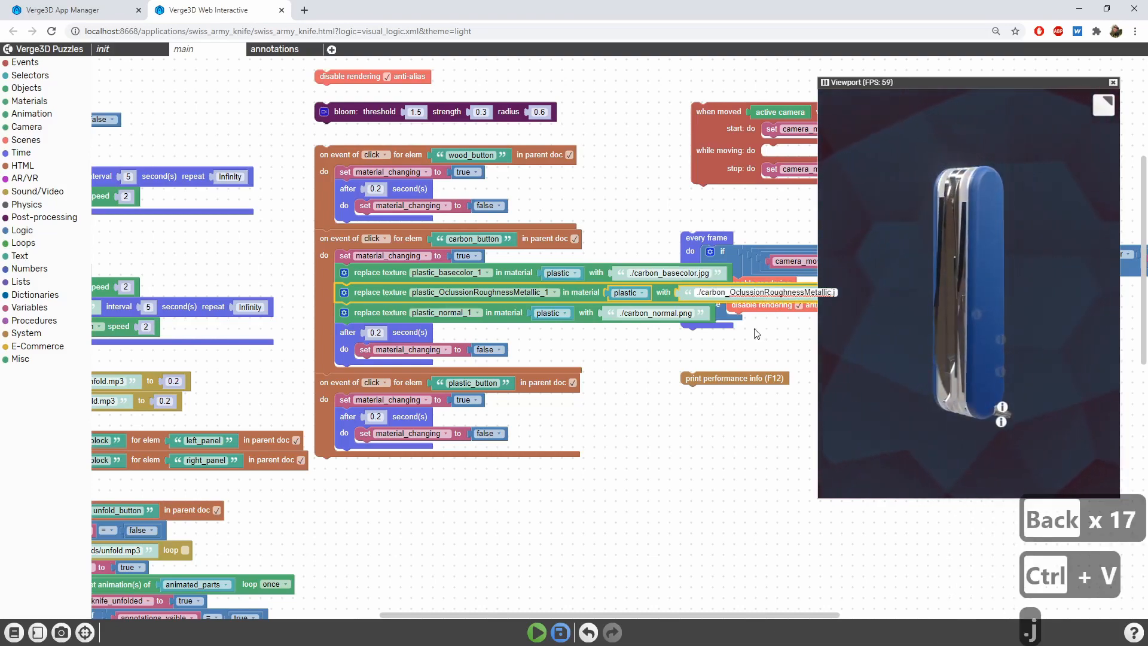
text(p)
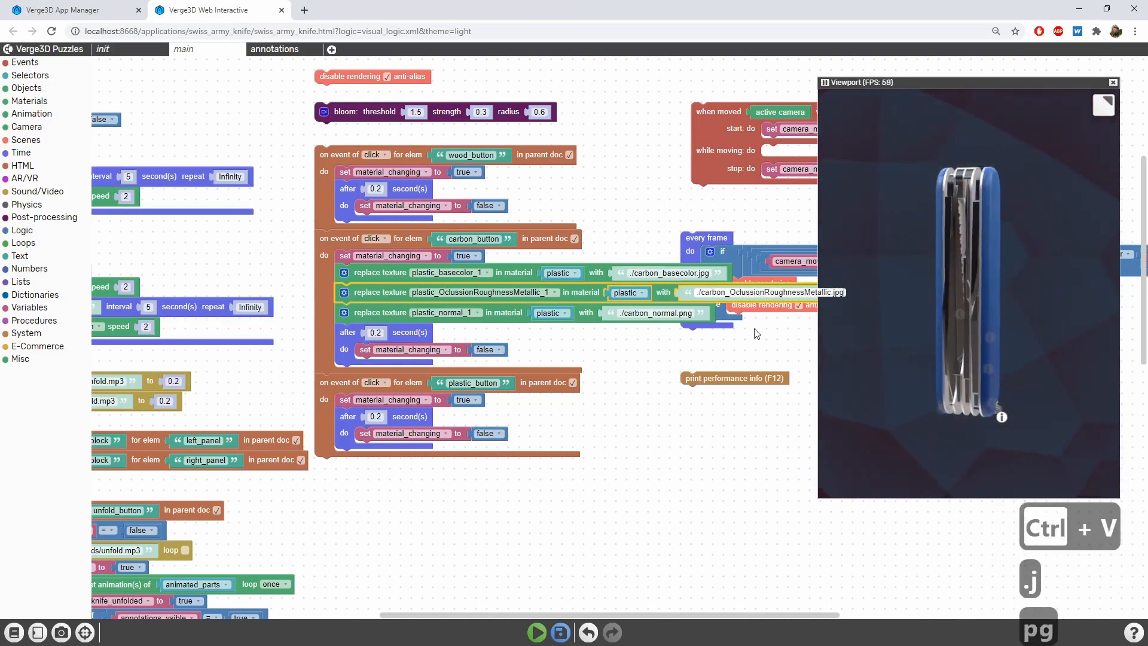
text(g)
key(Return)
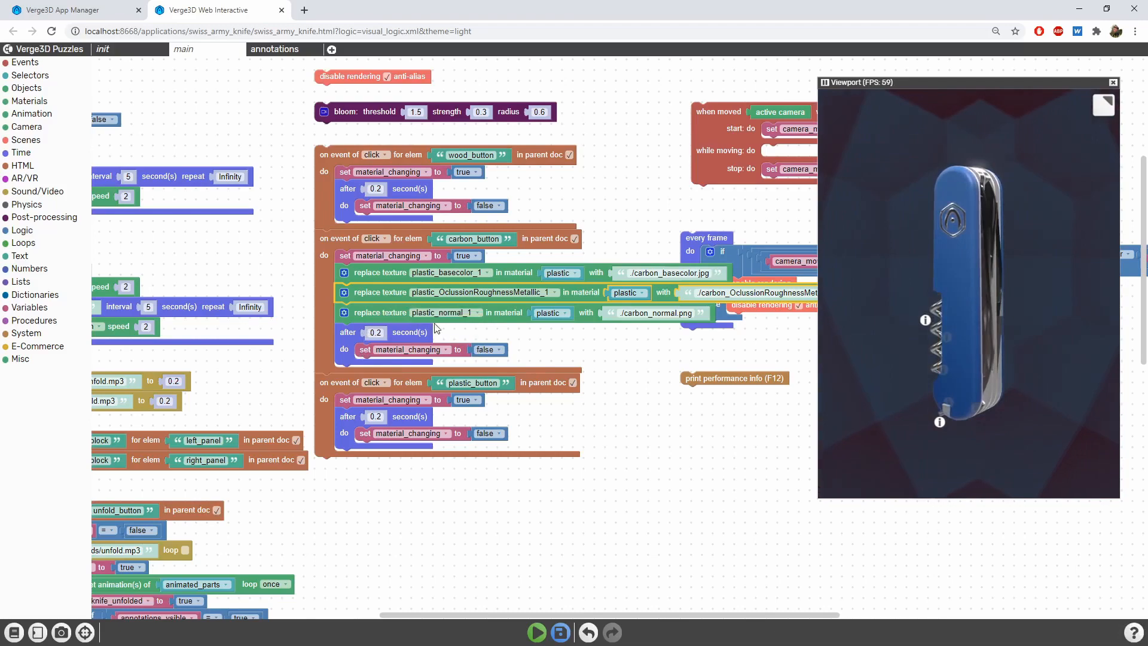
Enable the "once ready do" slot on the plastic_normal_1 replace texture block in the carbon_button event.
click(344, 315)
click(344, 312)
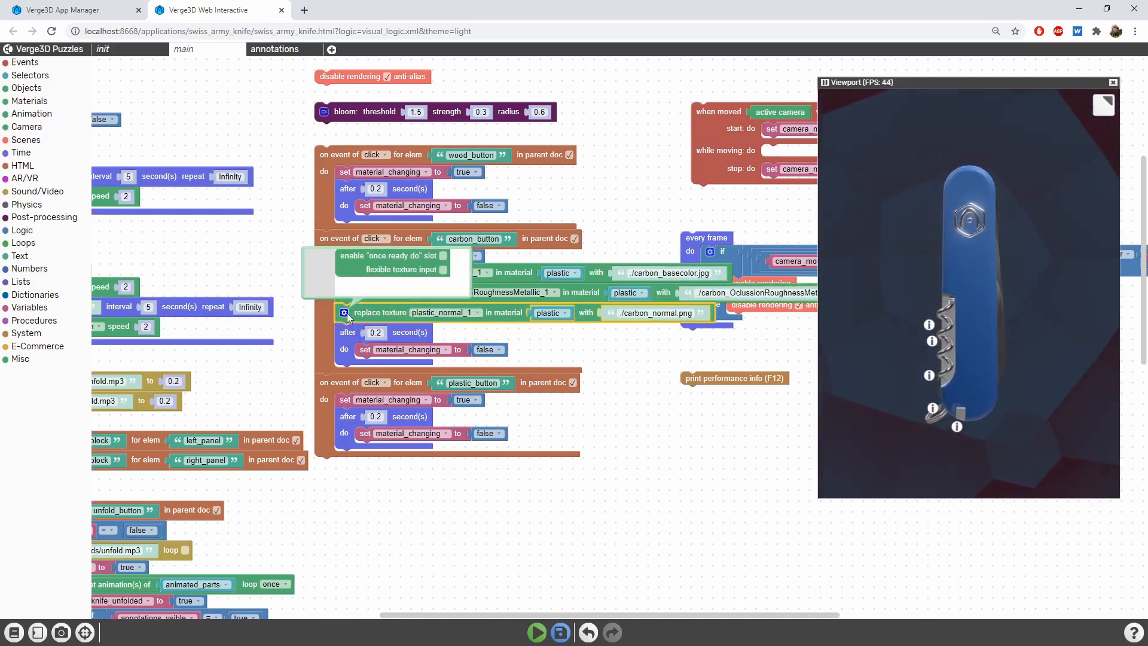
click(443, 257)
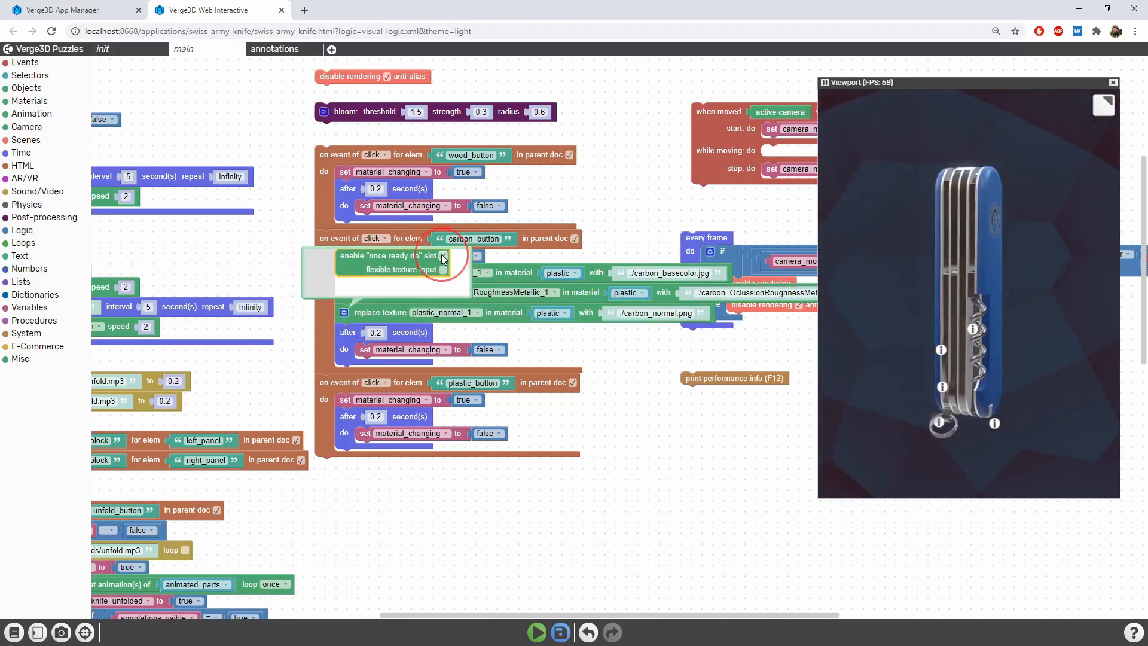
click(344, 311)
click(412, 329)
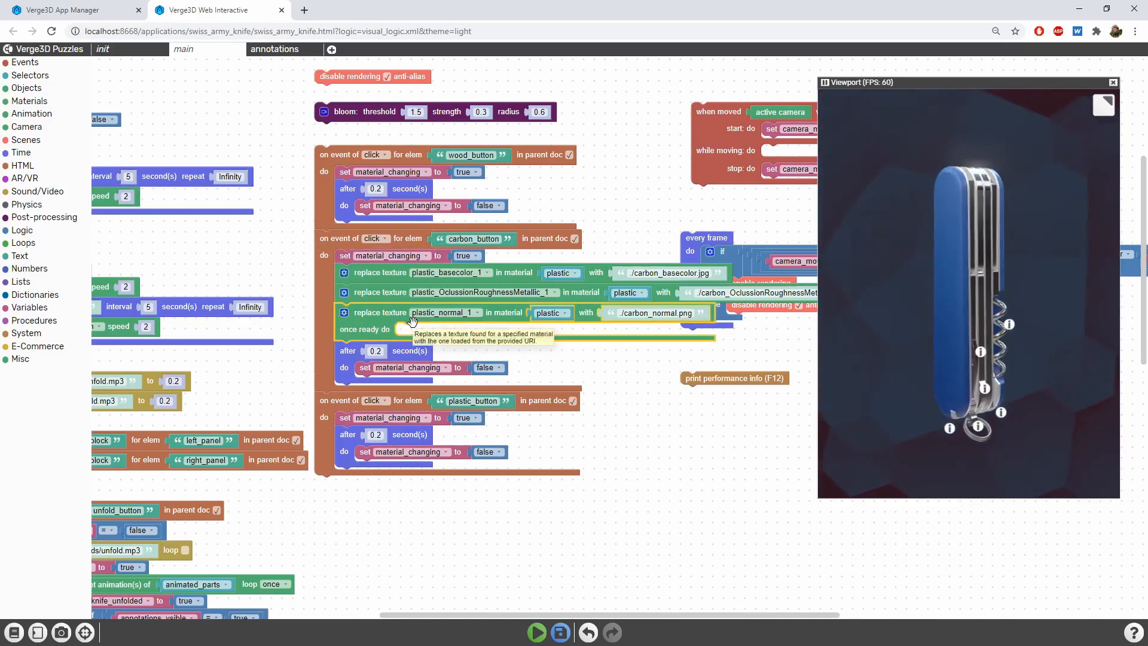
Move the set material_changing to false block into the carbon normal block's "once ready do" slot and delete the emptied 0.2-second delay block.
click(347, 355)
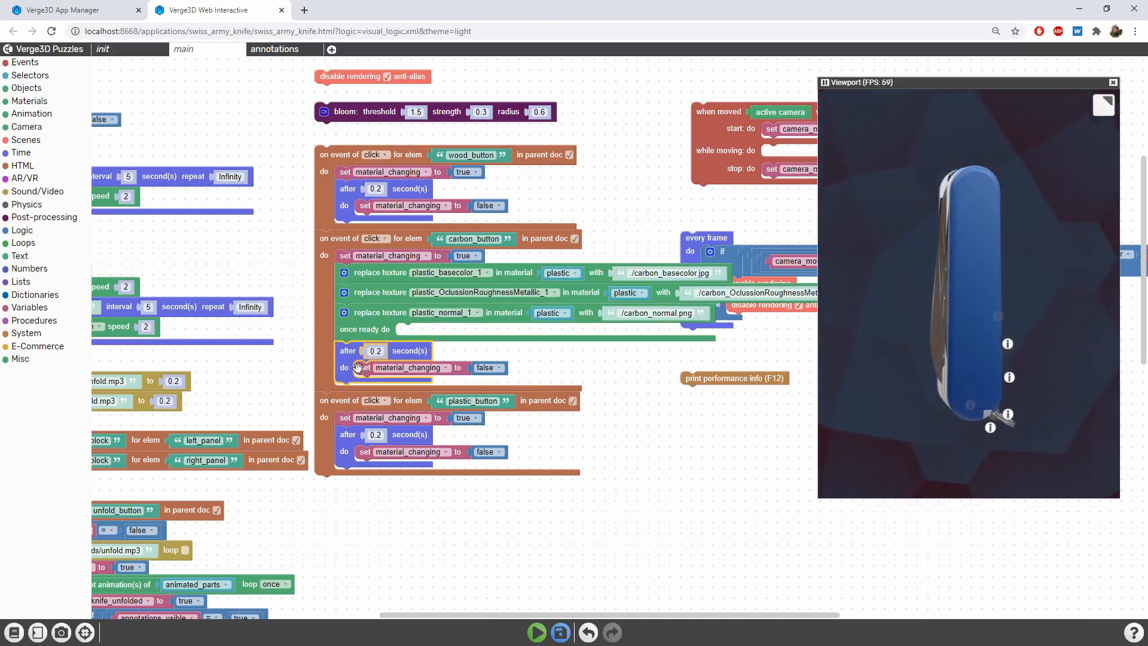
drag(357, 366, 407, 336)
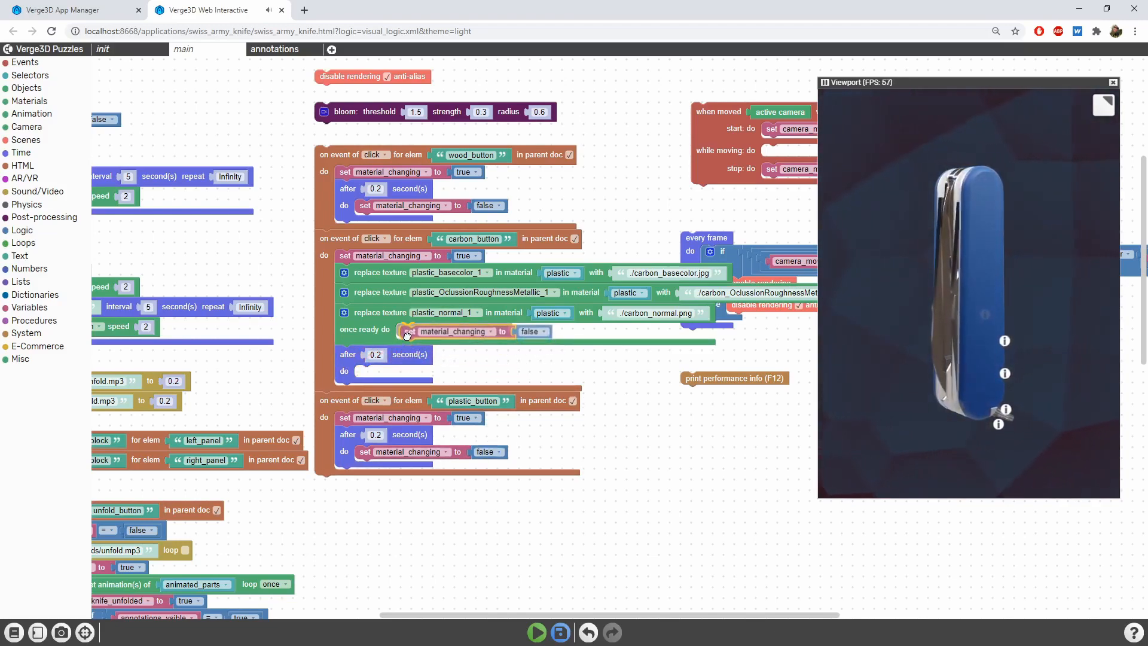
click(346, 368)
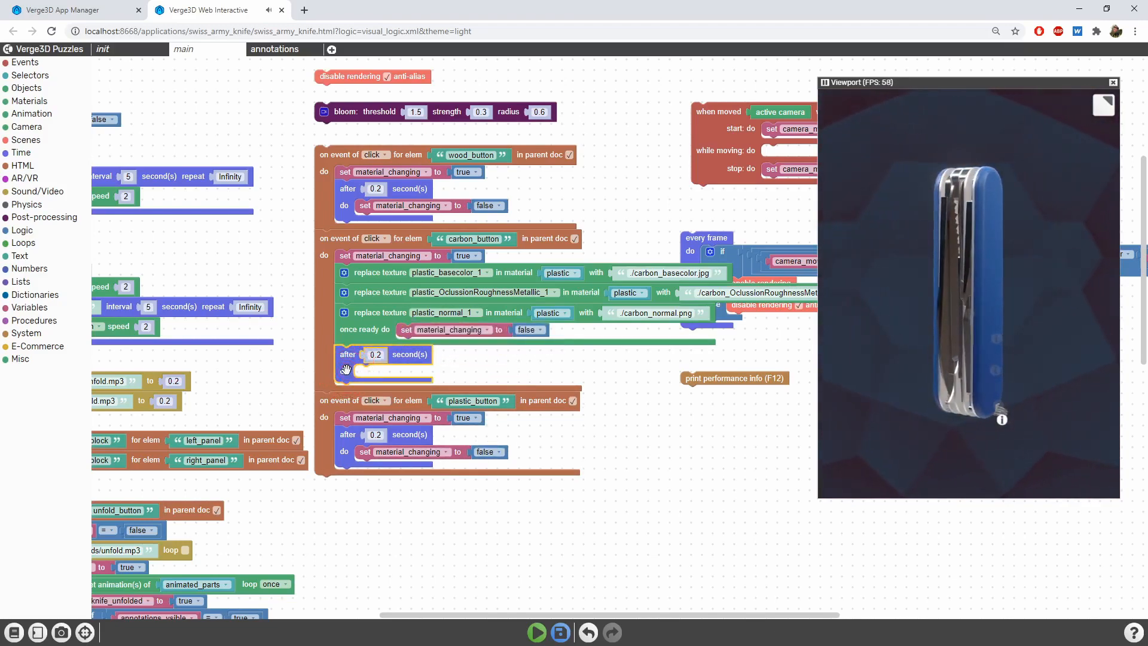
key(Delete)
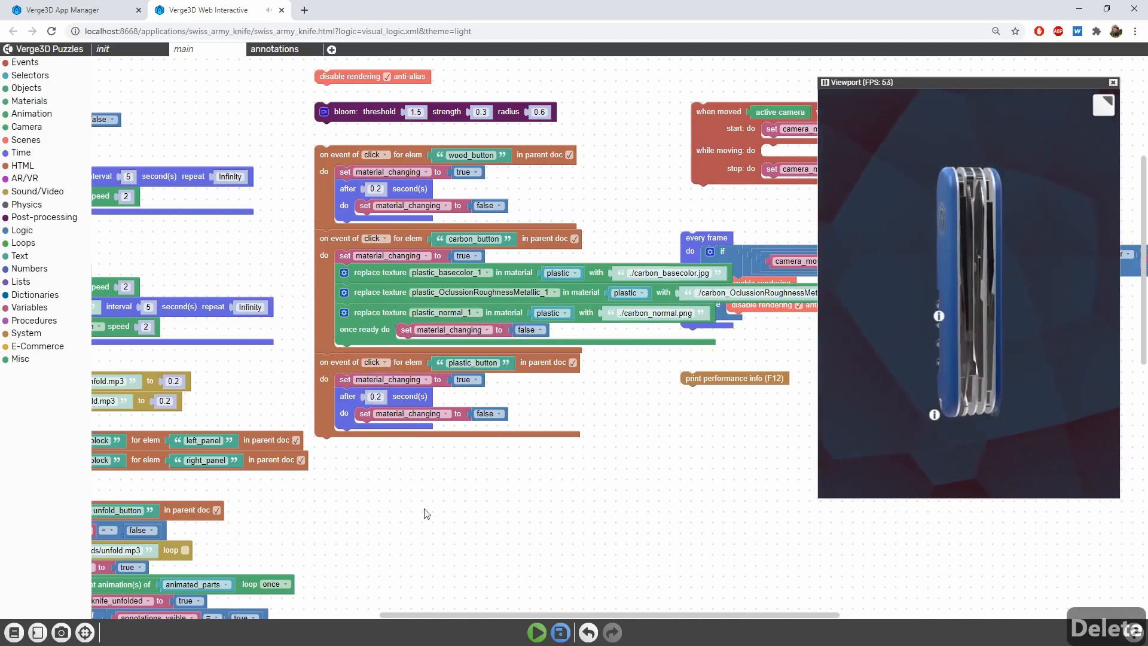
Save the puzzles and run the Swiss Army Knife application from the App Manager.
click(370, 320)
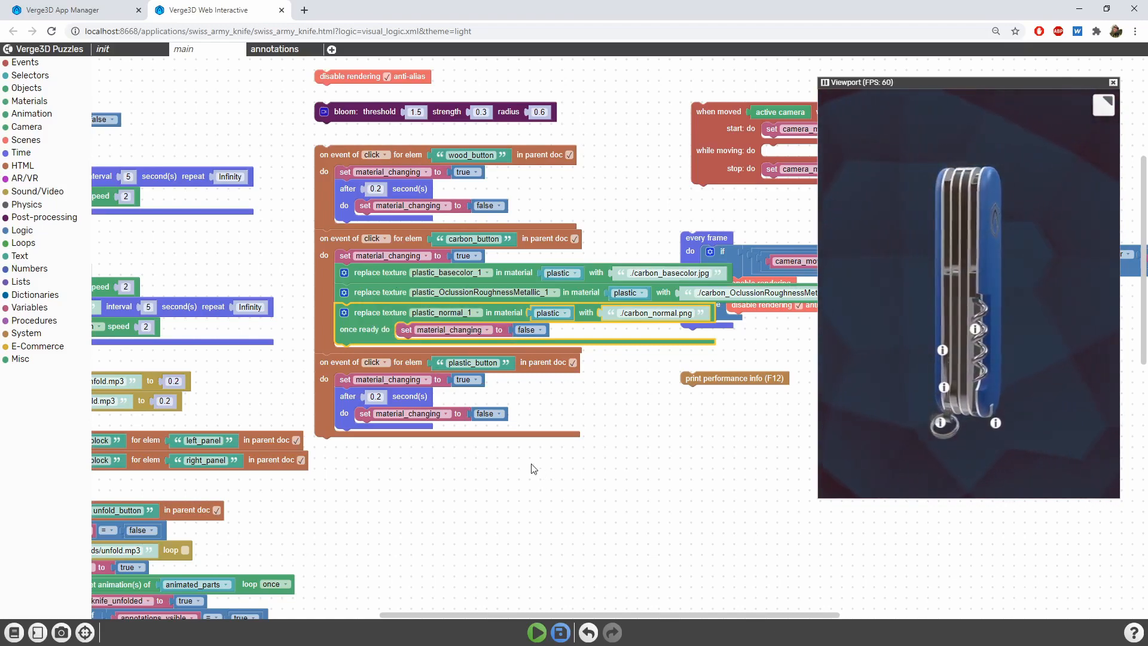
click(561, 634)
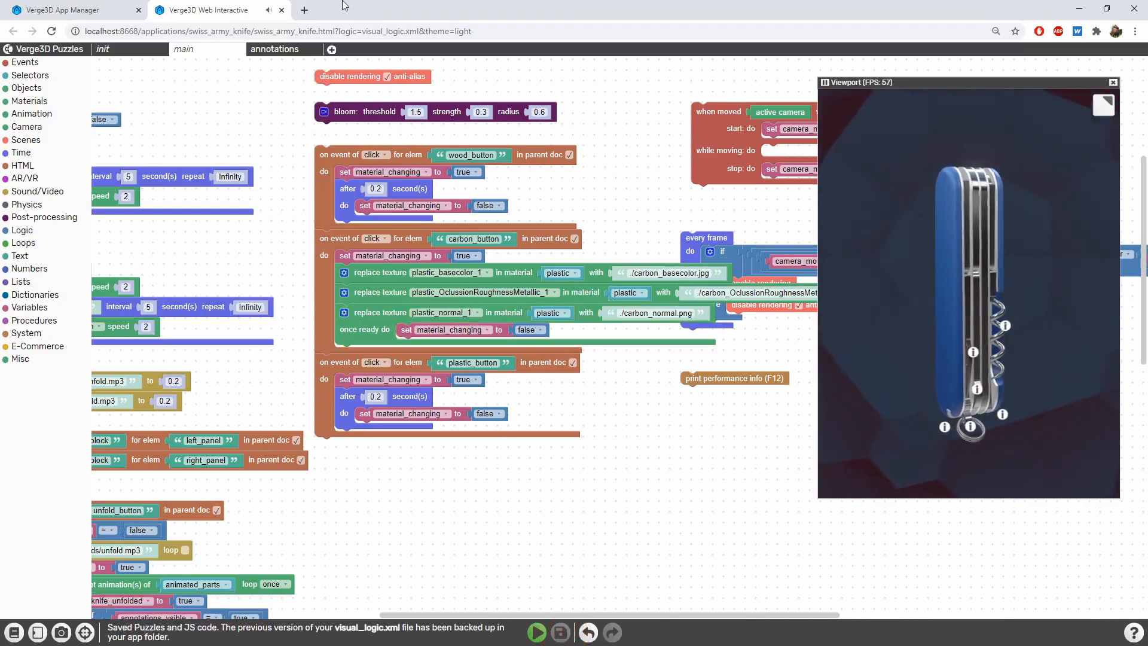
click(66, 10)
click(471, 316)
click(544, 287)
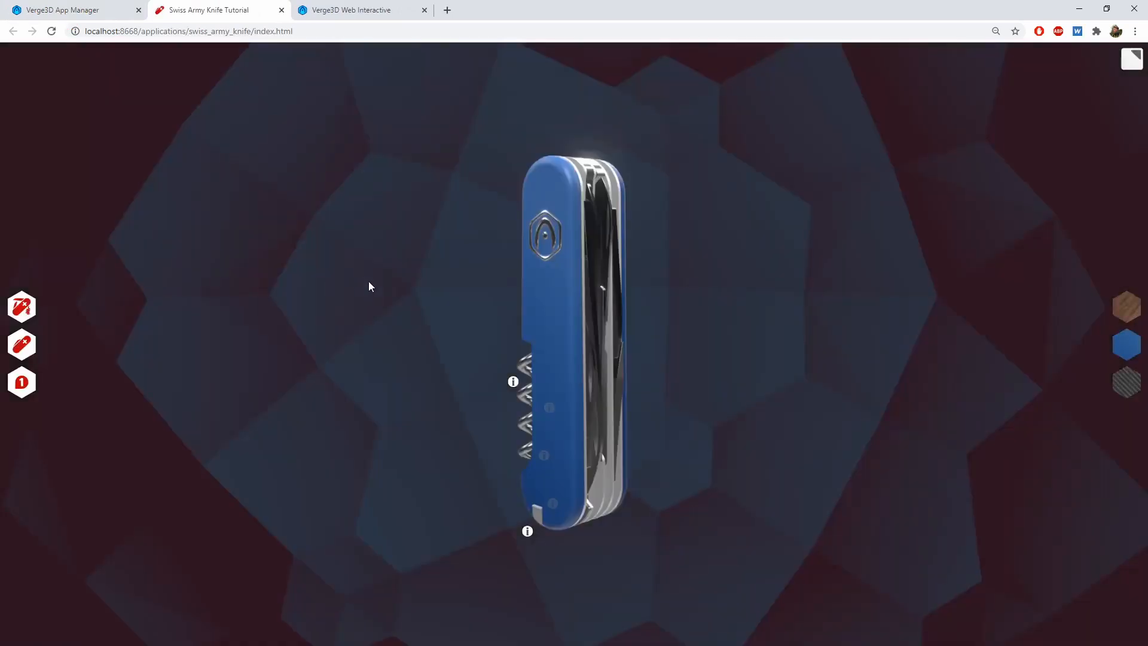
Apply the carbon material in the running application and examine the knife's textures from several angles.
mouse_move(344, 285)
mouse_down()
mouse_move(523, 282)
mouse_move(643, 326)
mouse_move(786, 405)
mouse_up()
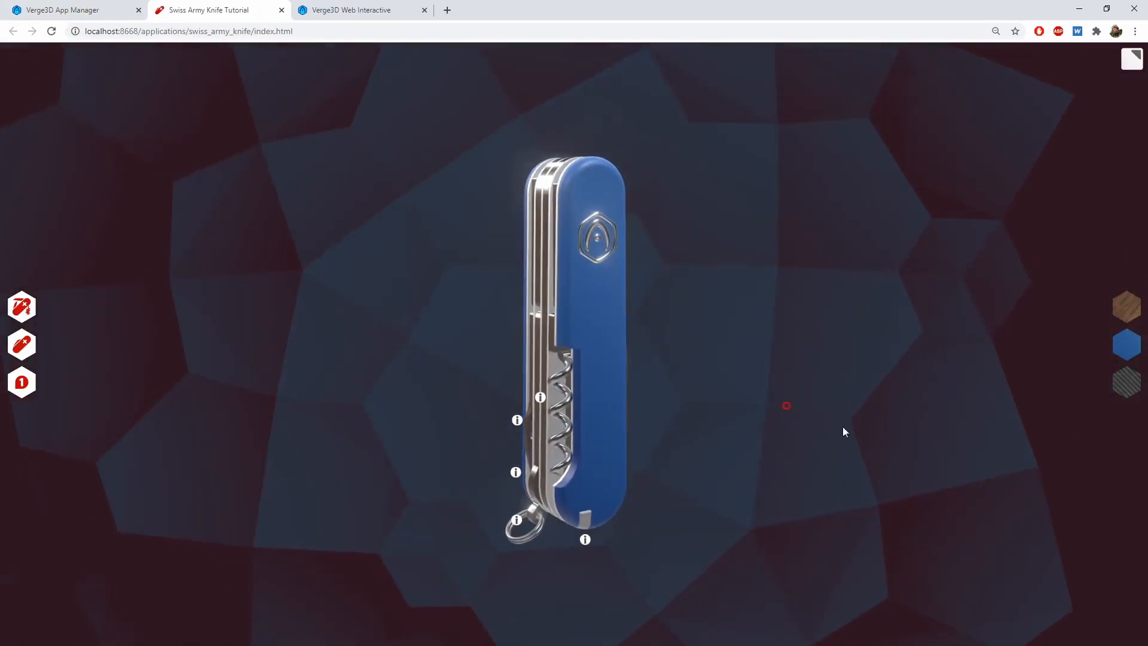
click(1126, 383)
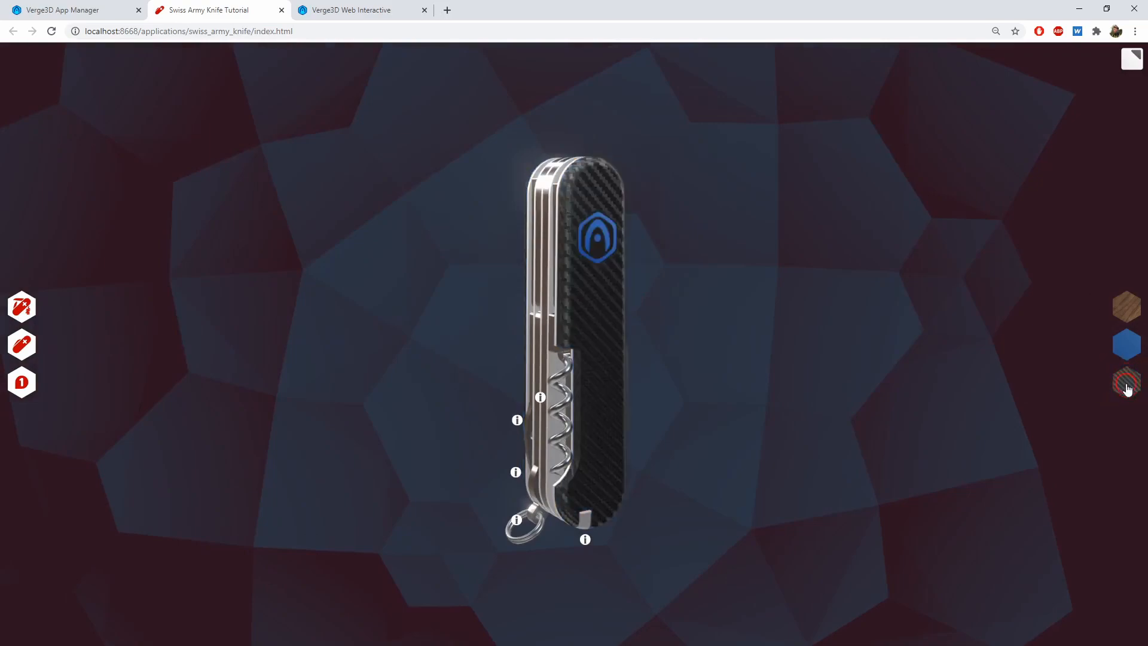
drag(849, 347, 556, 445)
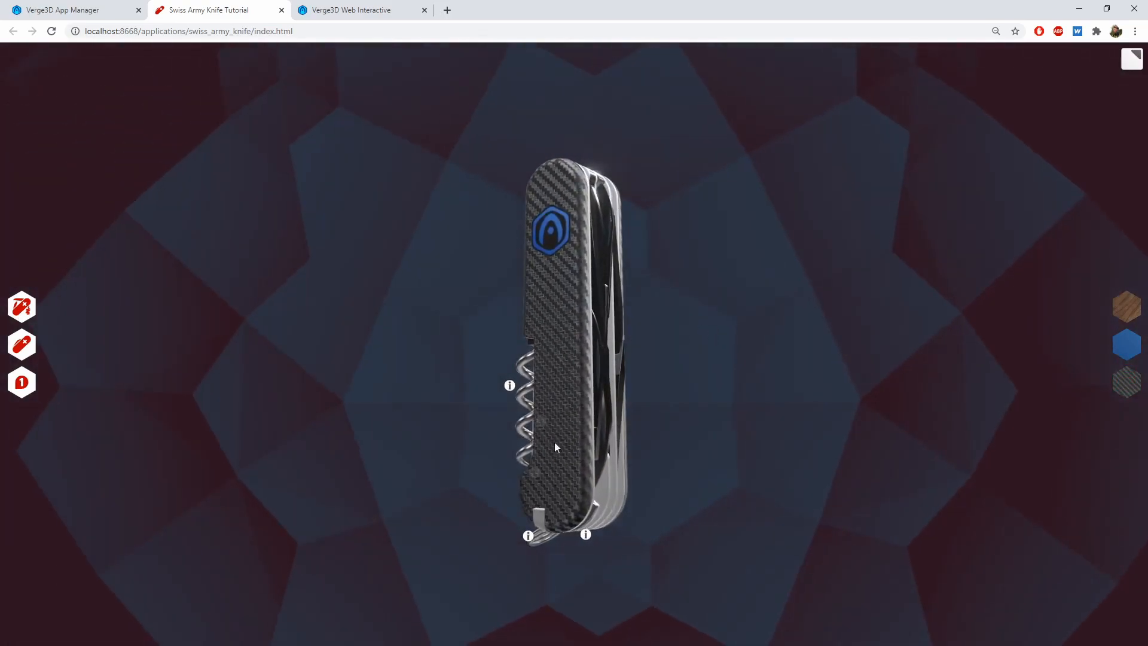
drag(310, 190, 499, 212)
drag(283, 223, 733, 211)
drag(423, 208, 676, 202)
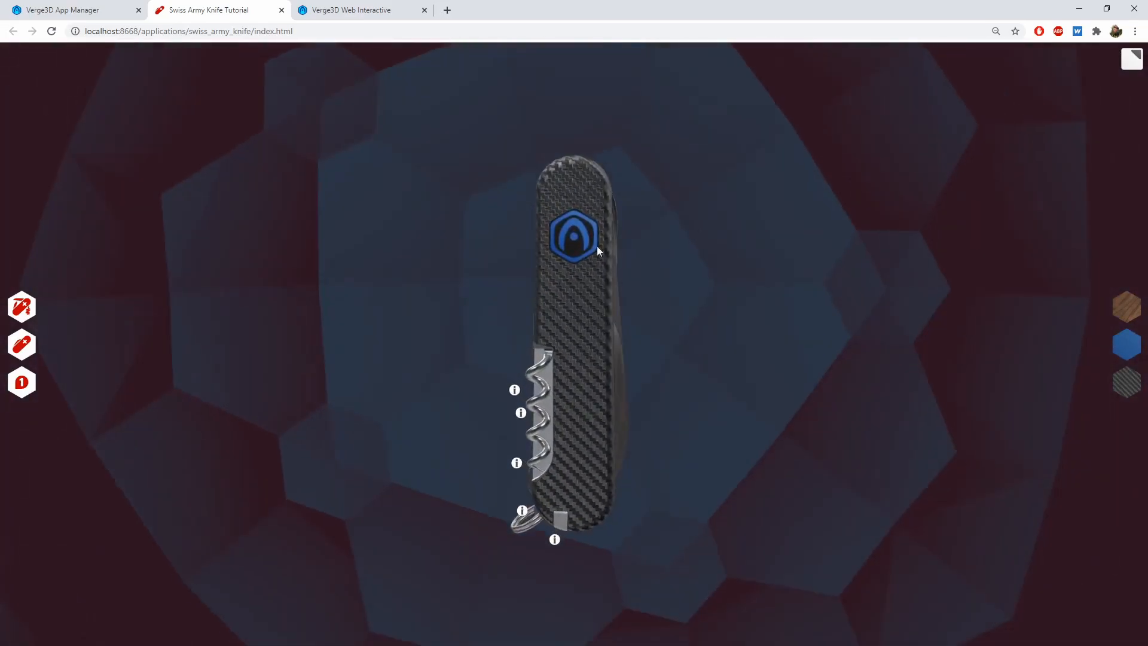
drag(306, 245, 384, 238)
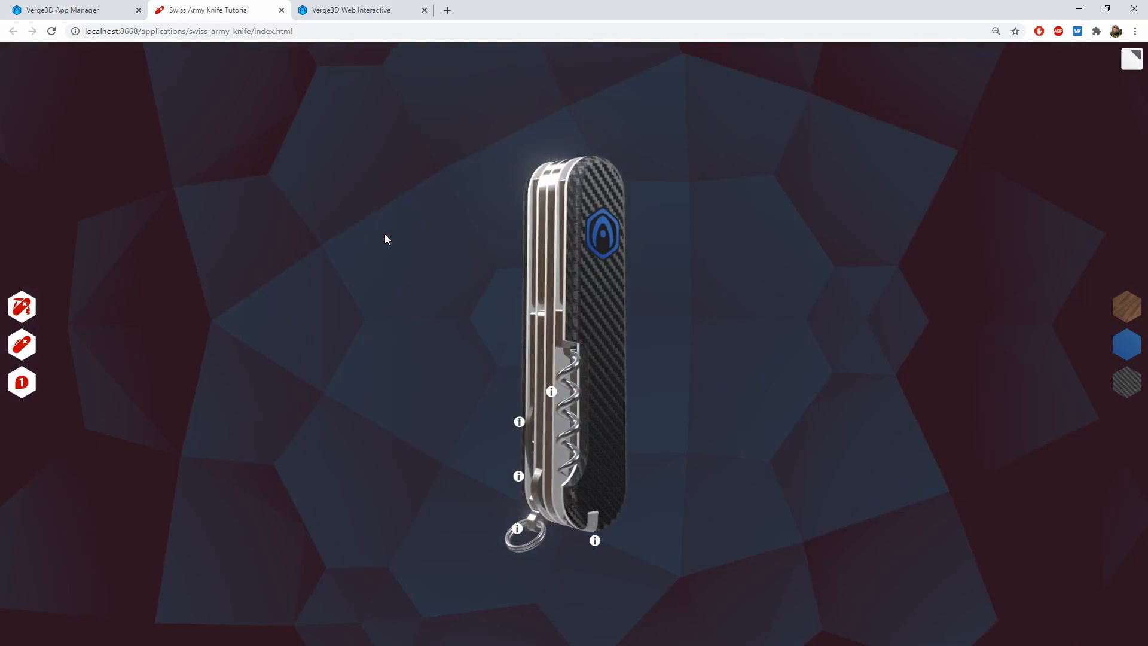
Return to the puzzles editor and place a copy of the carbon base colour block in the wood_button event, before the delay.
click(353, 9)
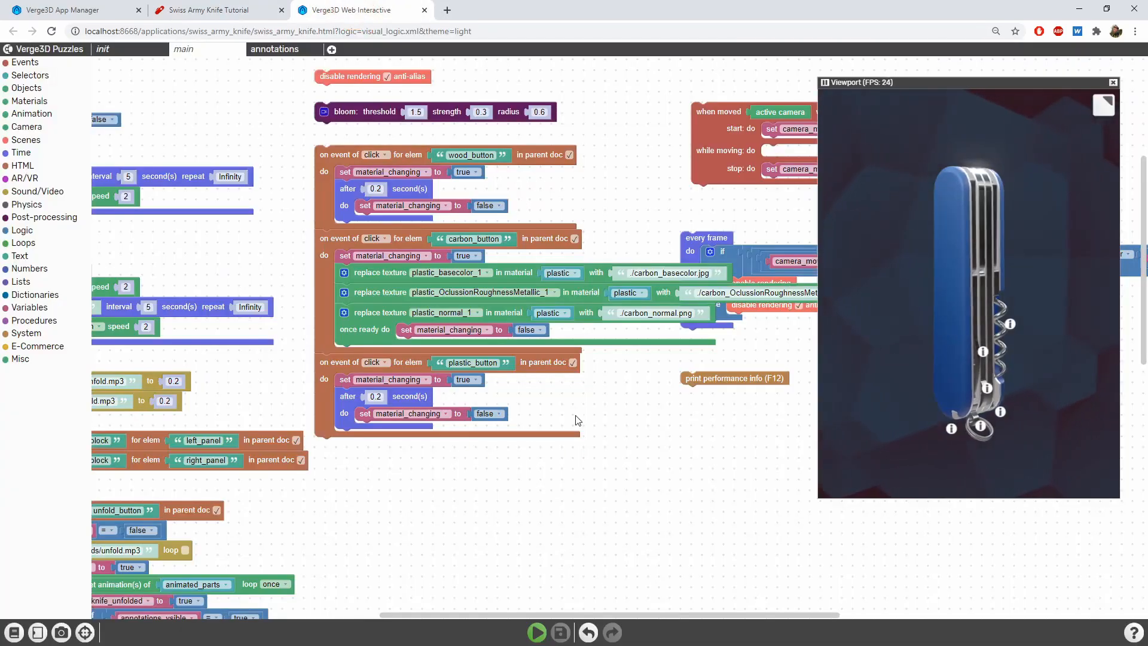
click(373, 276)
key(ctrl+c)
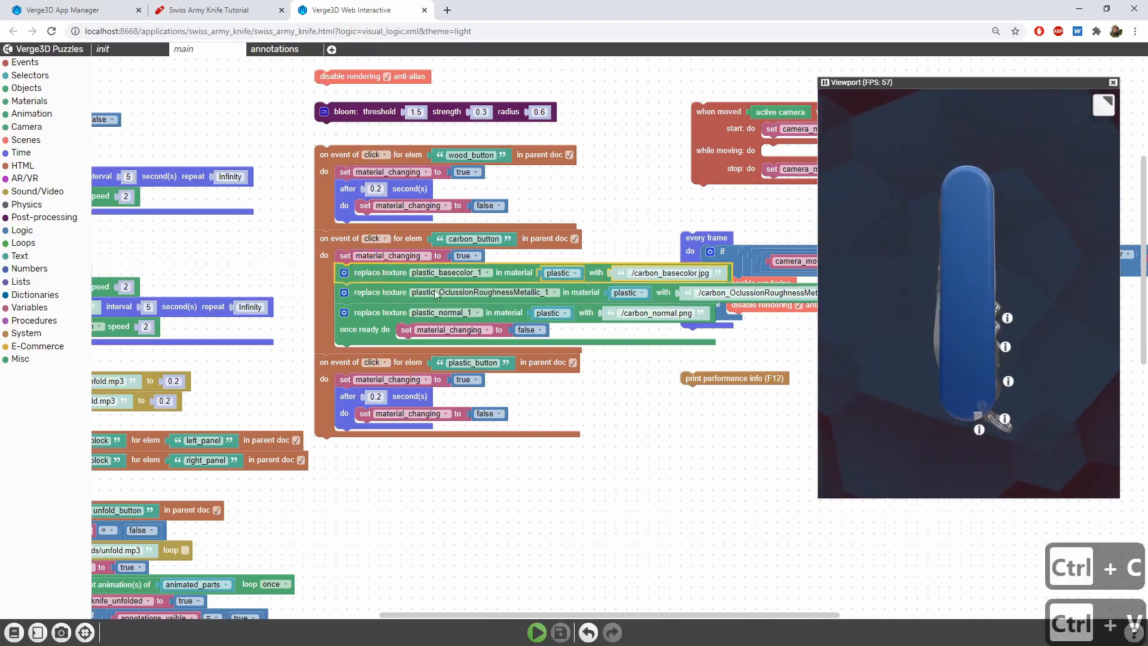
key(ctrl+v)
drag(486, 332, 376, 190)
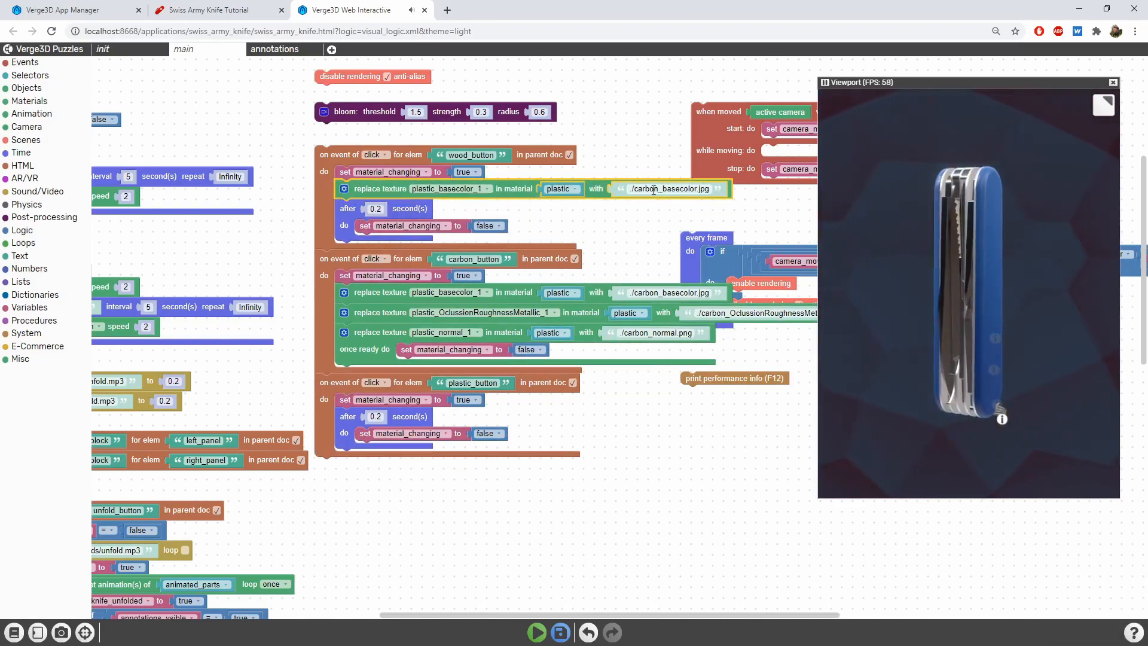
Set the replacement image of the copied base colour block in the wood_button event to ./wood_basecolor.jpg.
key(BackSpace)
key(BackSpace)
key(BackSpace)
key(BackSpace)
key(BackSpace)
key(BackSpace)
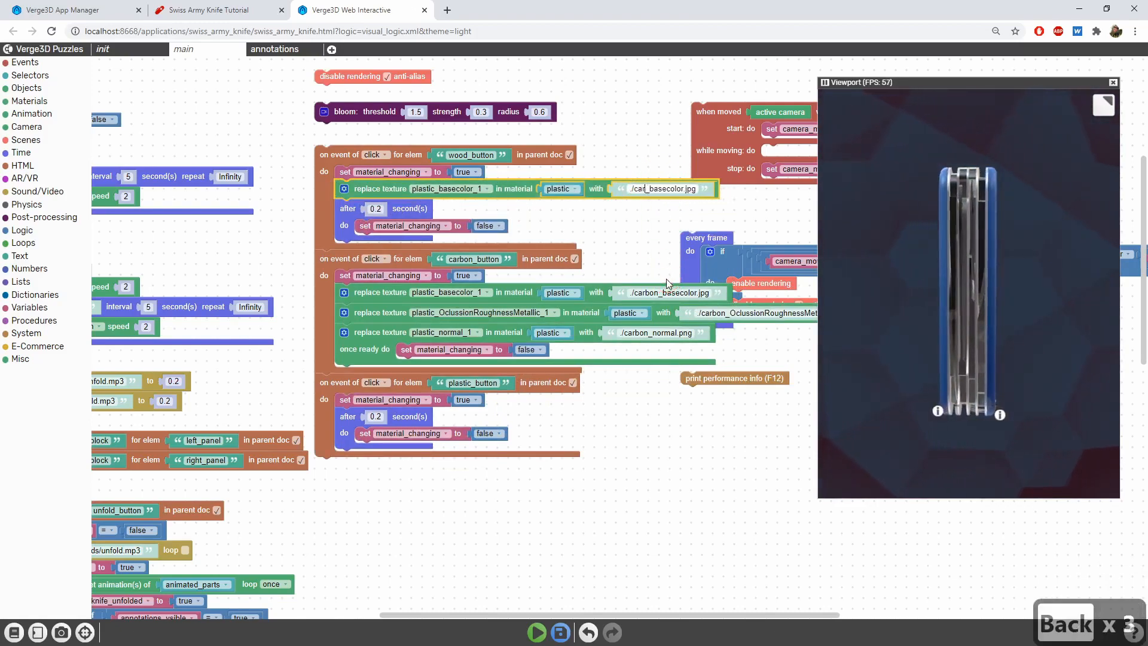
text(wood)
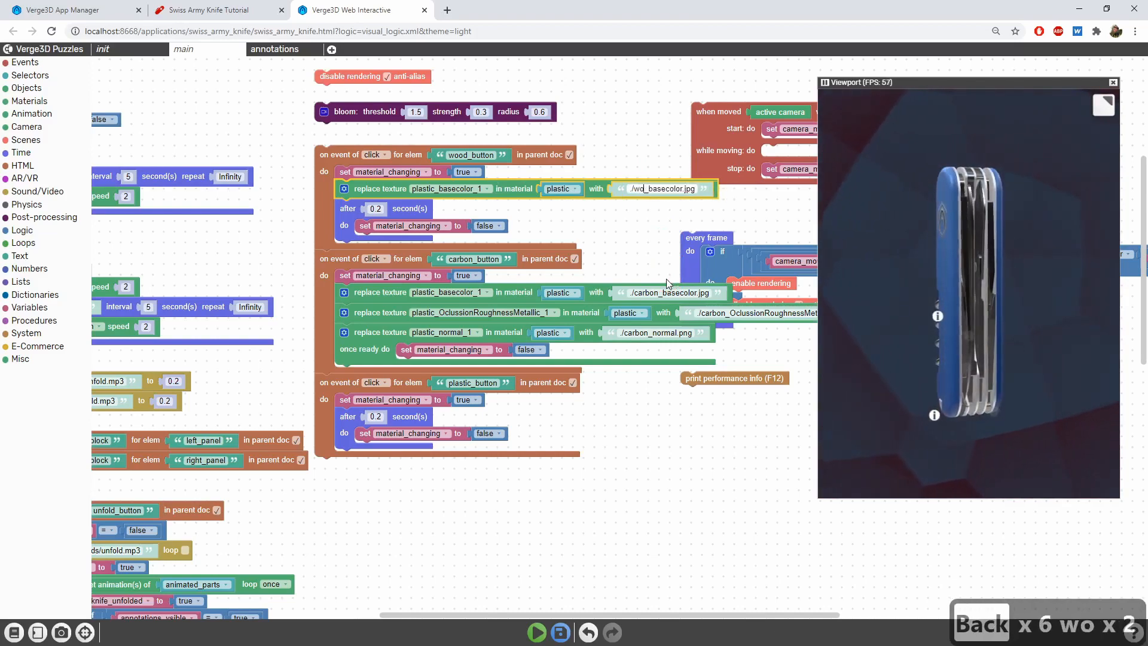
key(Return)
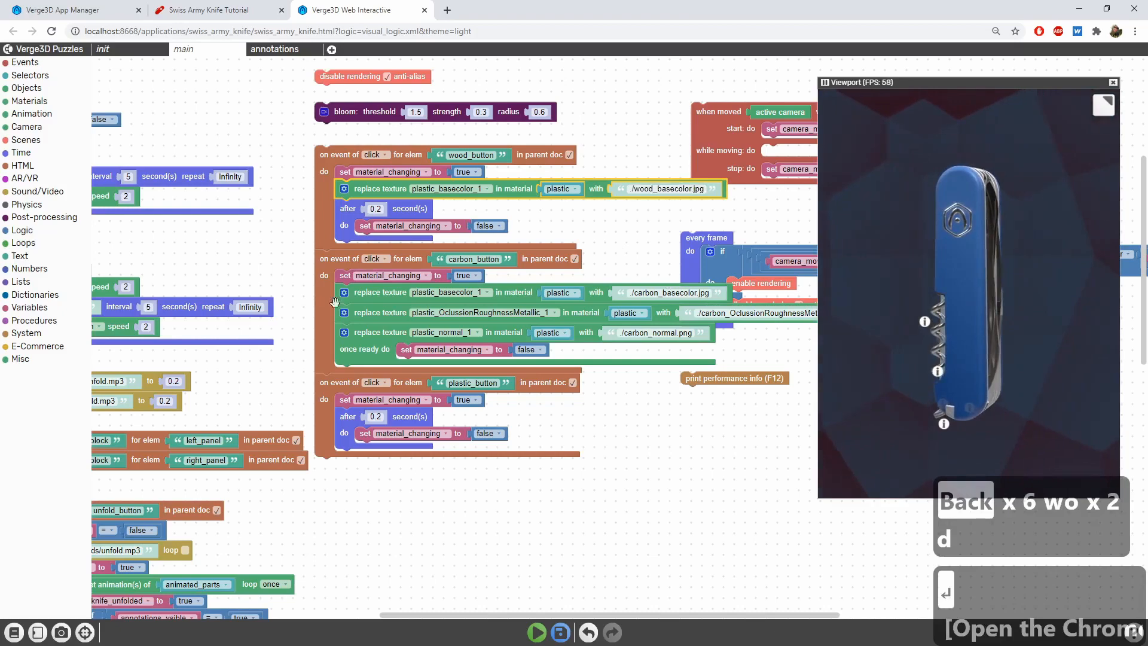
Copy the carbon OclussionRoughnessMetallic block below the wood base colour block and set its replacement image to ./wood_OclussionRoughnessMetallic.jpg.
click(386, 313)
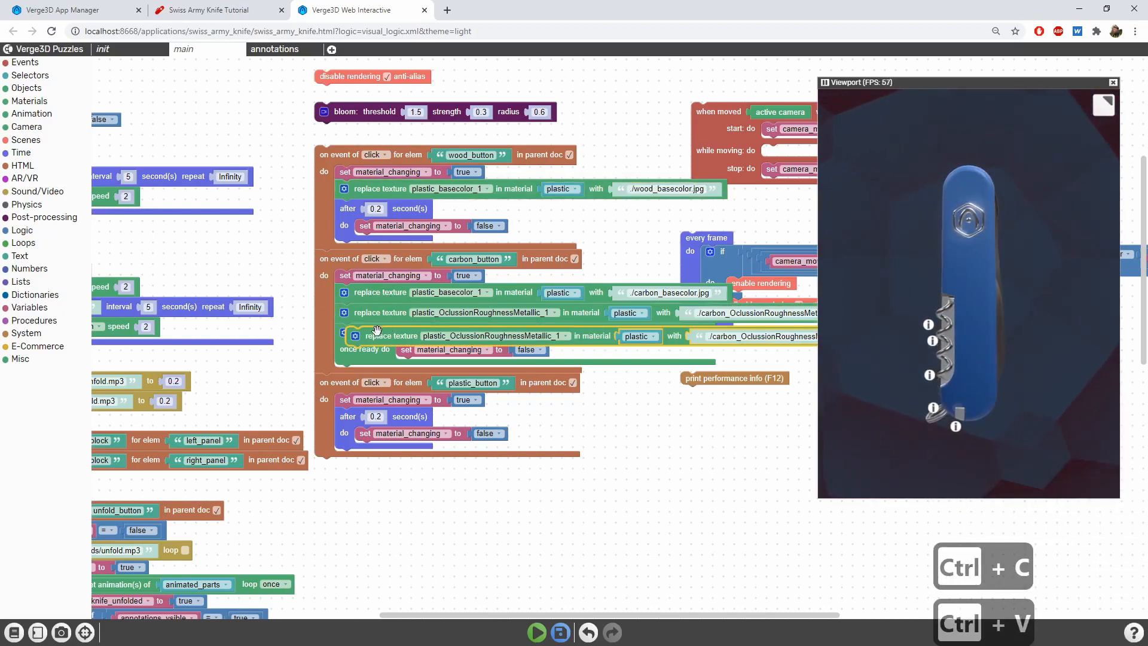
drag(374, 331, 355, 208)
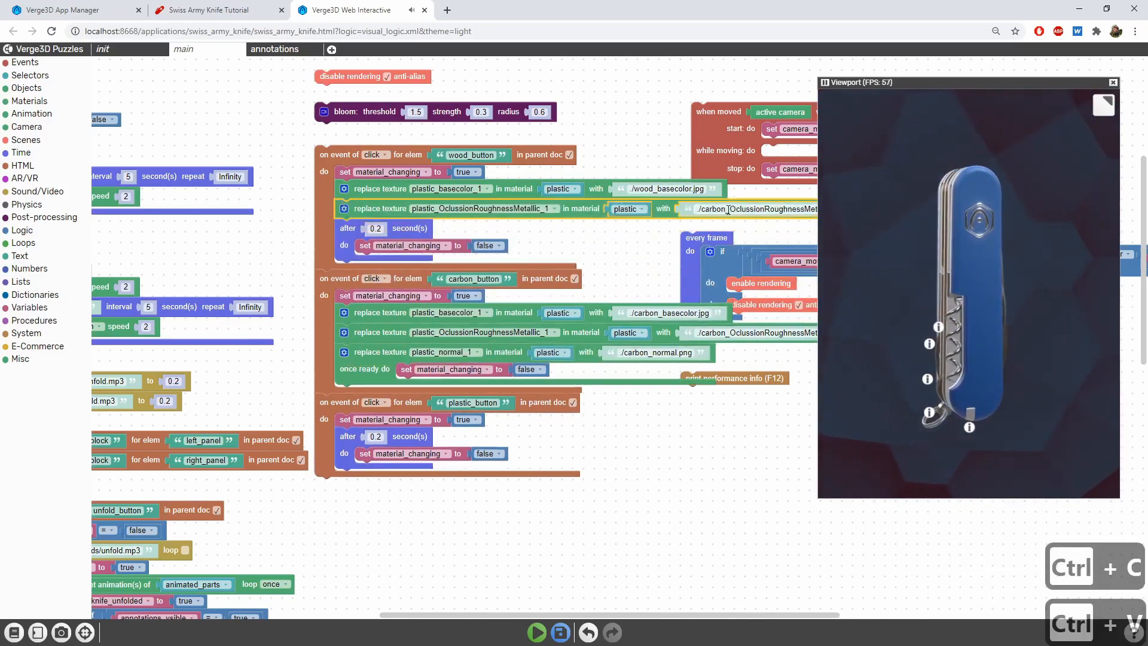
click(725, 210)
click(726, 209)
key(BackSpace)
key(BackSpace)
key(BackSpace)
key(BackSpace)
key(BackSpace)
key(BackSpace)
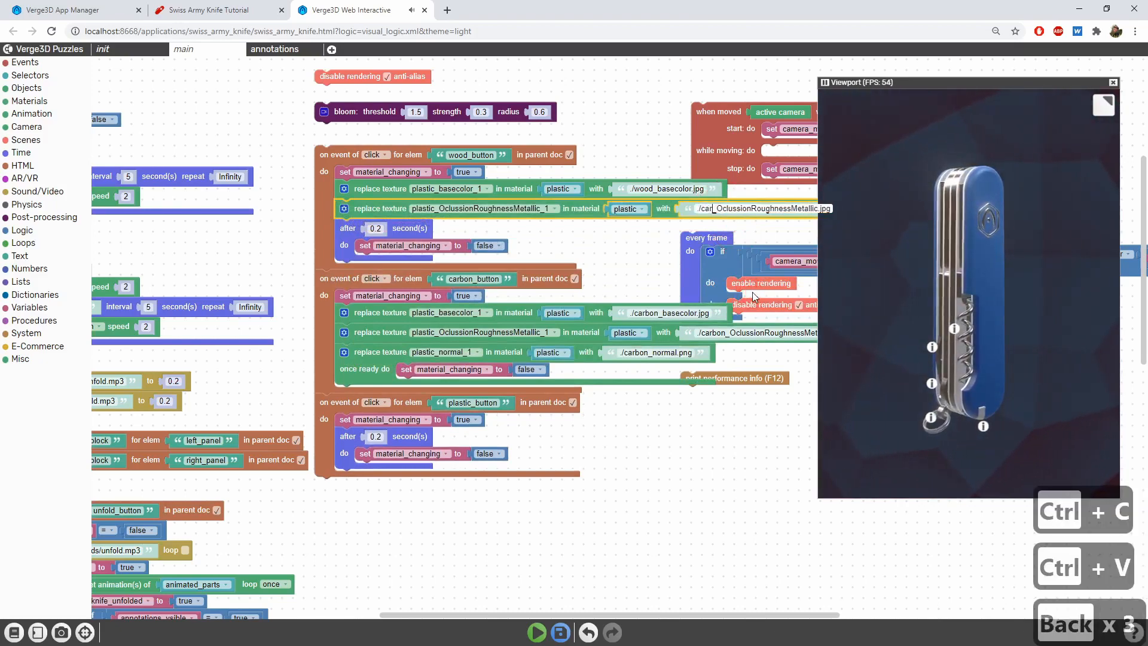
text(wood)
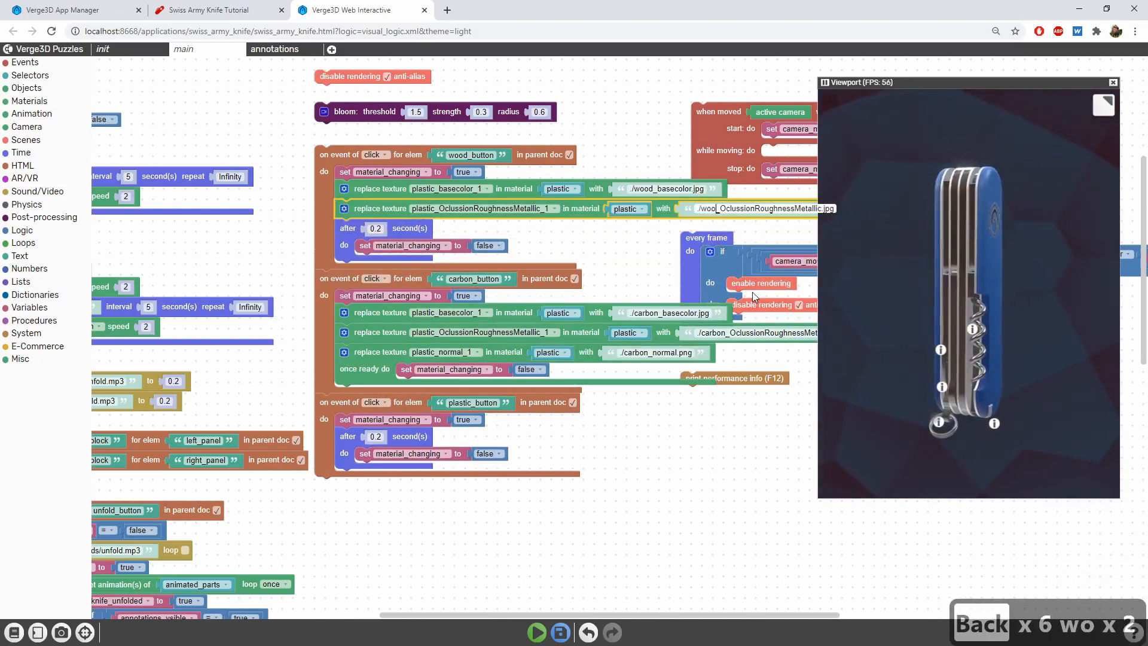
key(Return)
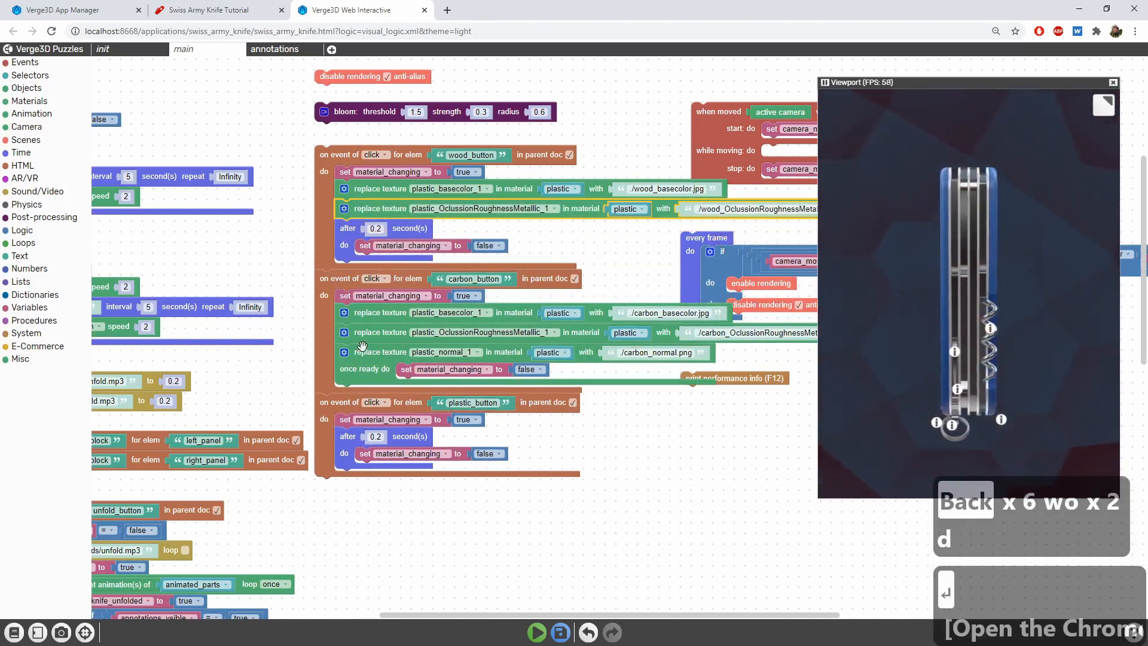
Copy the carbon normal map block with its "once ready do" contents into the wood_button event, below the OclussionRoughnessMetallic block.
click(513, 382)
key(ctrl+c)
key(ctrl+v)
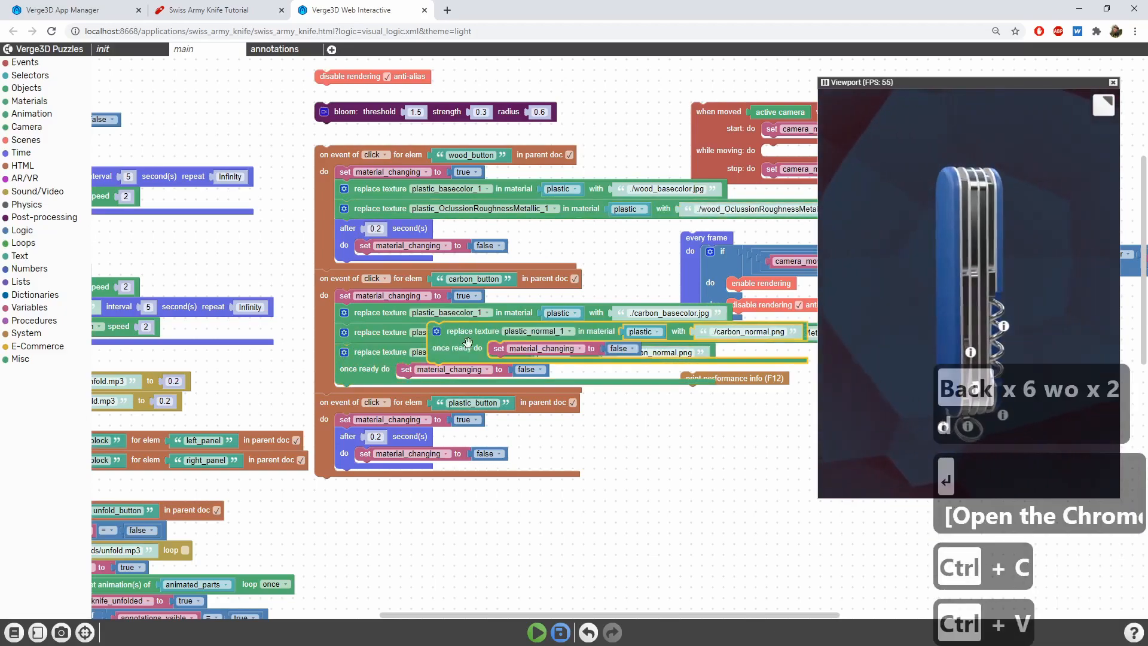
drag(359, 369, 344, 284)
click(344, 284)
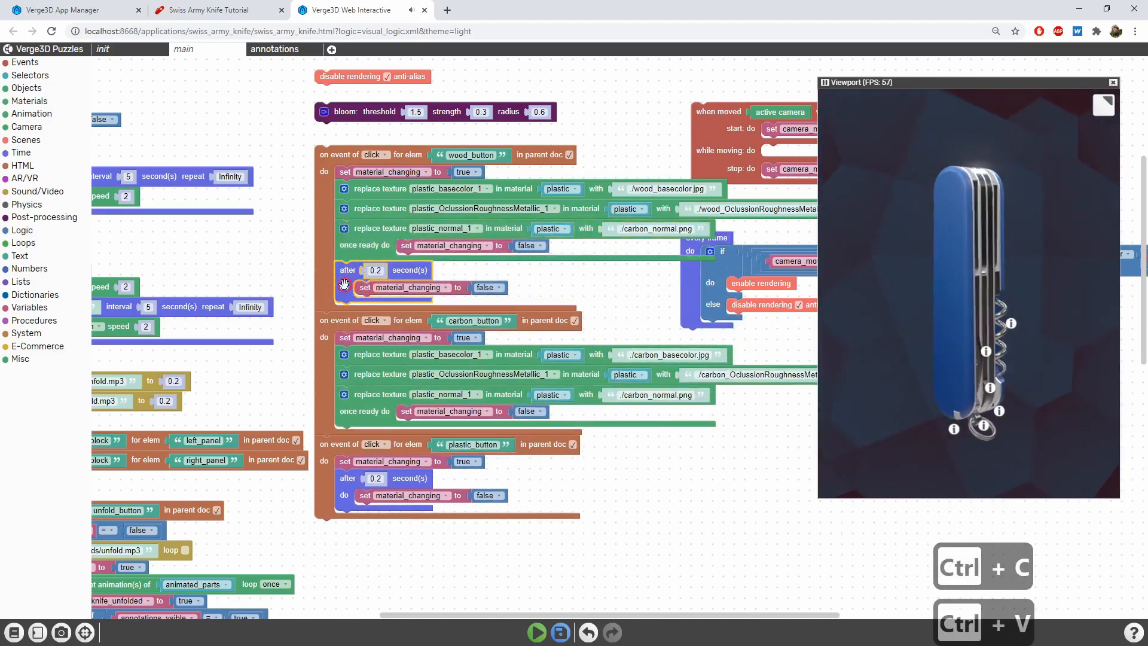
Delete the 0.2-second delay block from the wood_button event and set its normal map replacement image to ./wood_normal.png.
key(Delete)
click(644, 228)
click(646, 227)
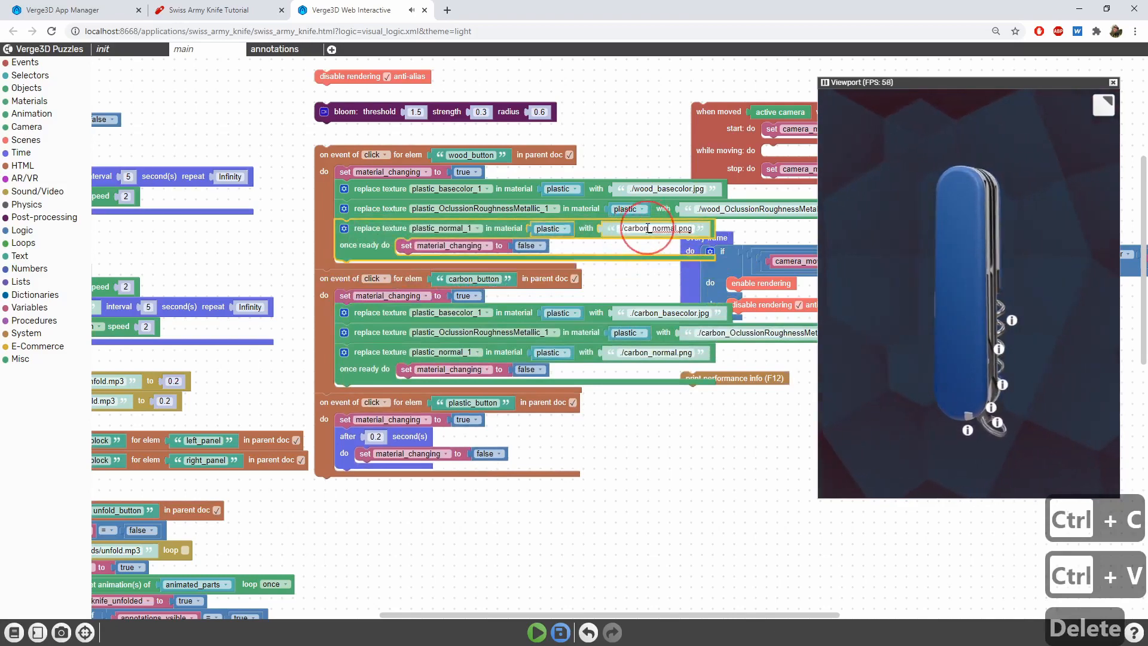
key(BackSpace)
key(BackSpace)
key(BackSpace)
key(BackSpace)
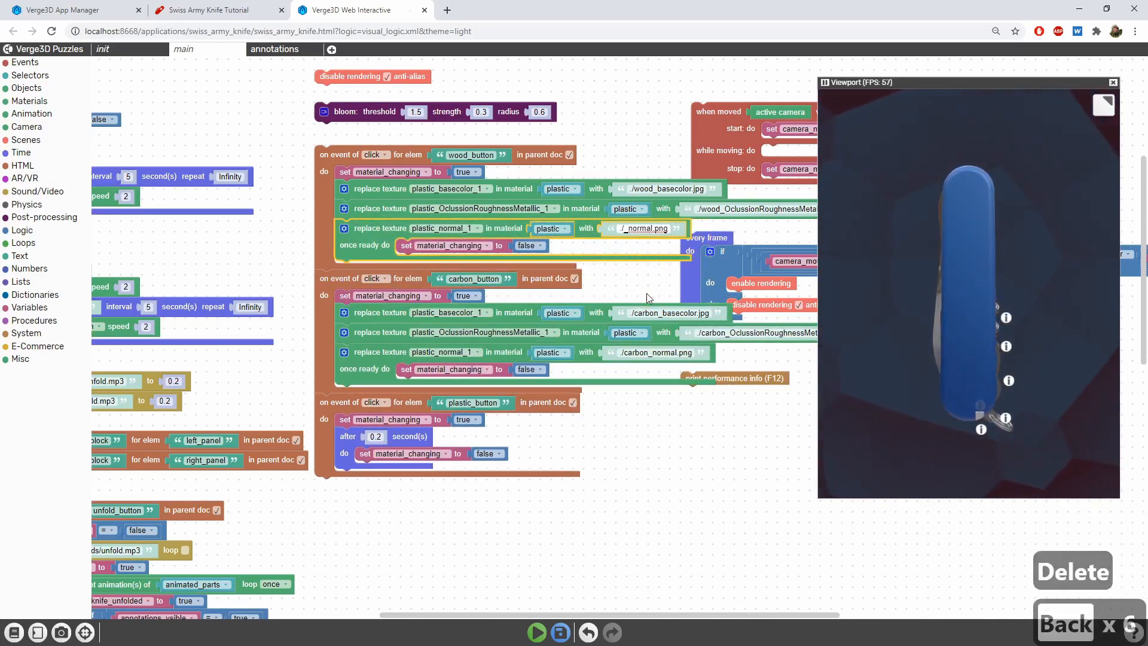
key(BackSpace)
key(BackSpace)
text(wood)
key(Return)
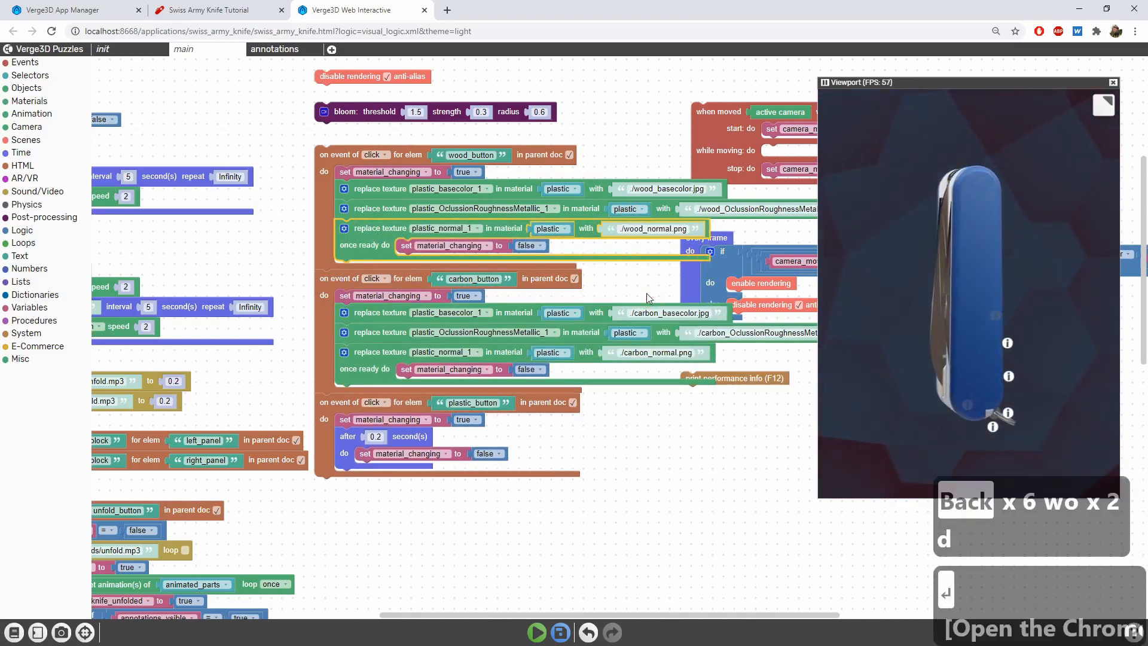
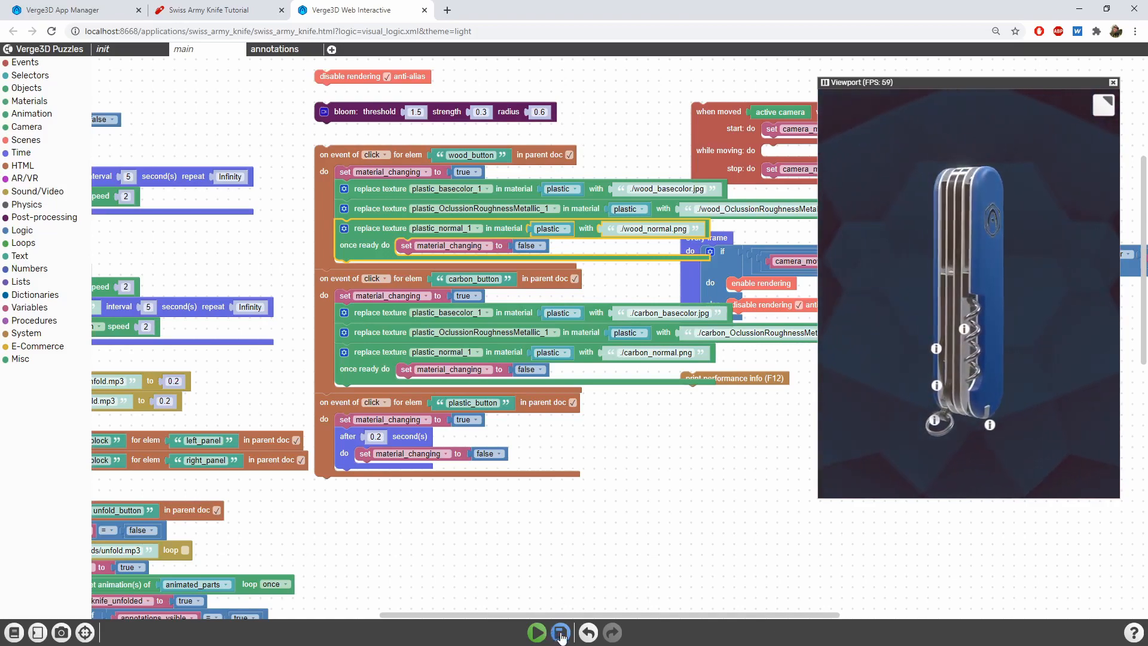
Save the puzzles and reload the Swiss Army Knife app page in its own browser tab.
click(561, 634)
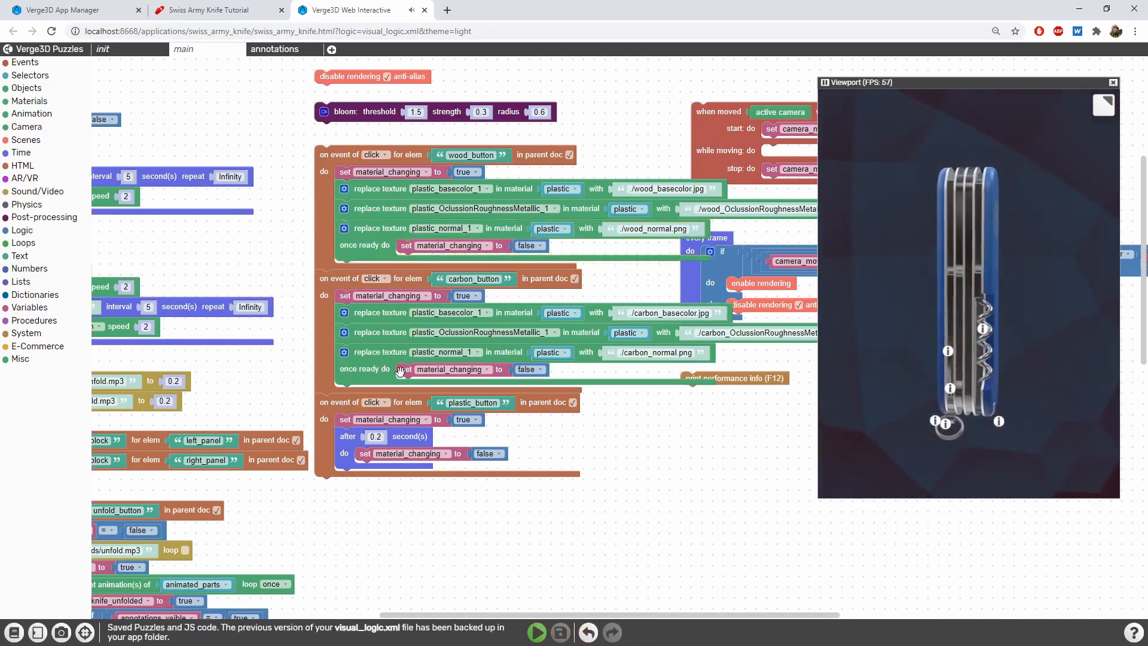
click(239, 10)
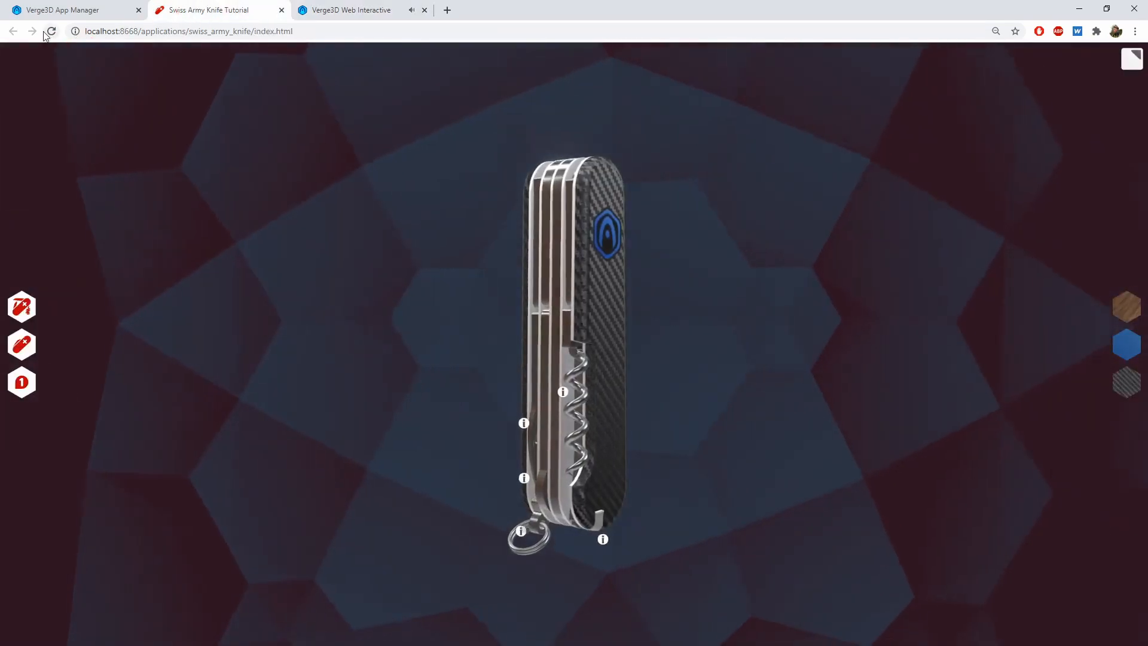
click(52, 32)
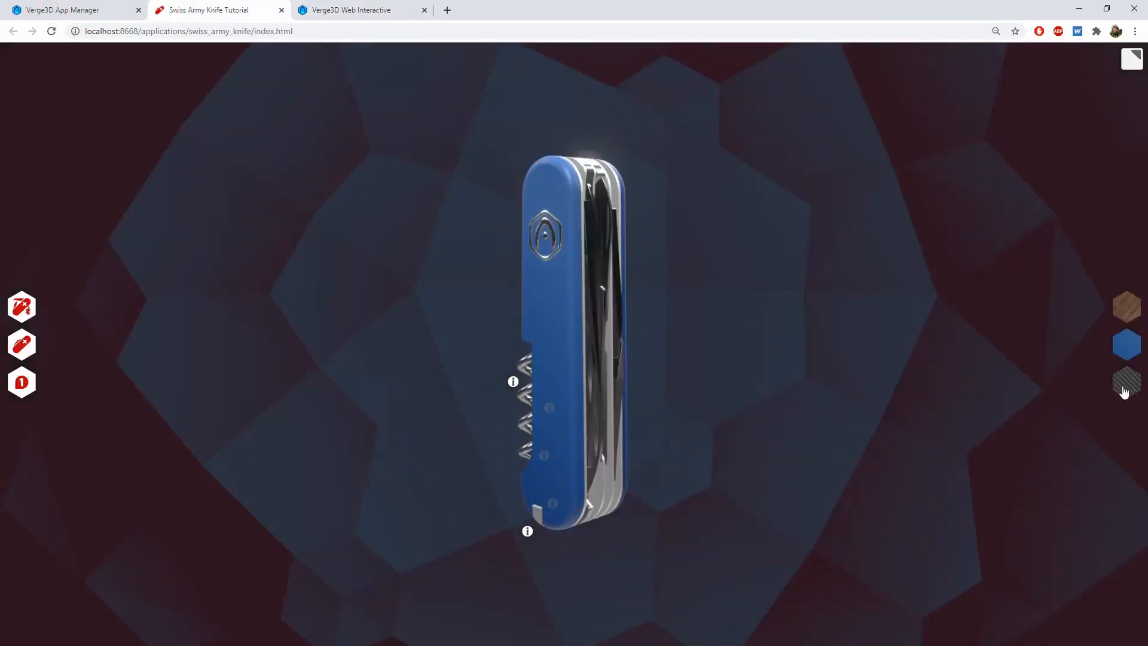
Test the carbon and wood material buttons and inspect the knife from other angles.
click(1125, 385)
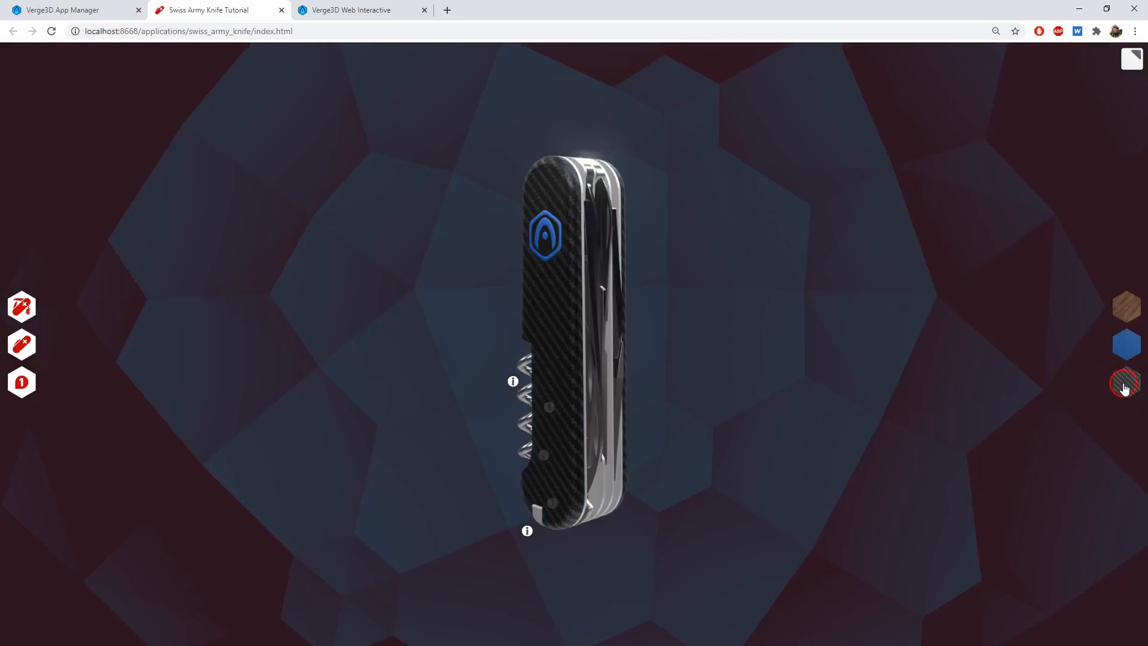
drag(781, 285, 1091, 322)
click(1122, 313)
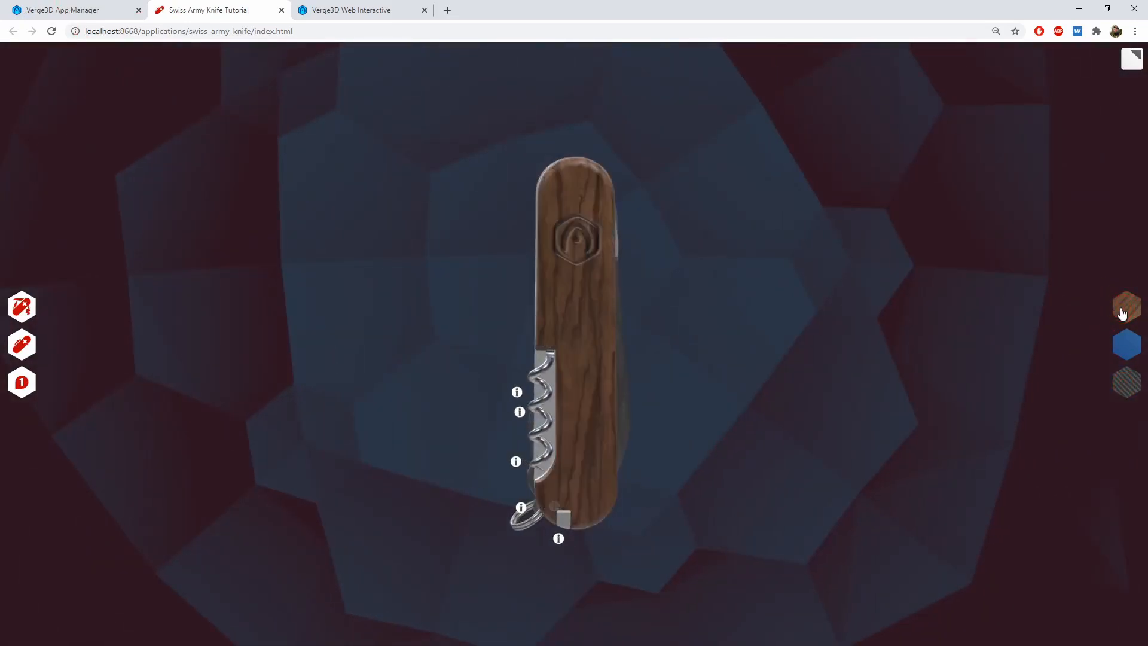
drag(927, 290, 528, 303)
Return to the puzzles editor and move the every frame block into the free space below the material button events.
click(329, 5)
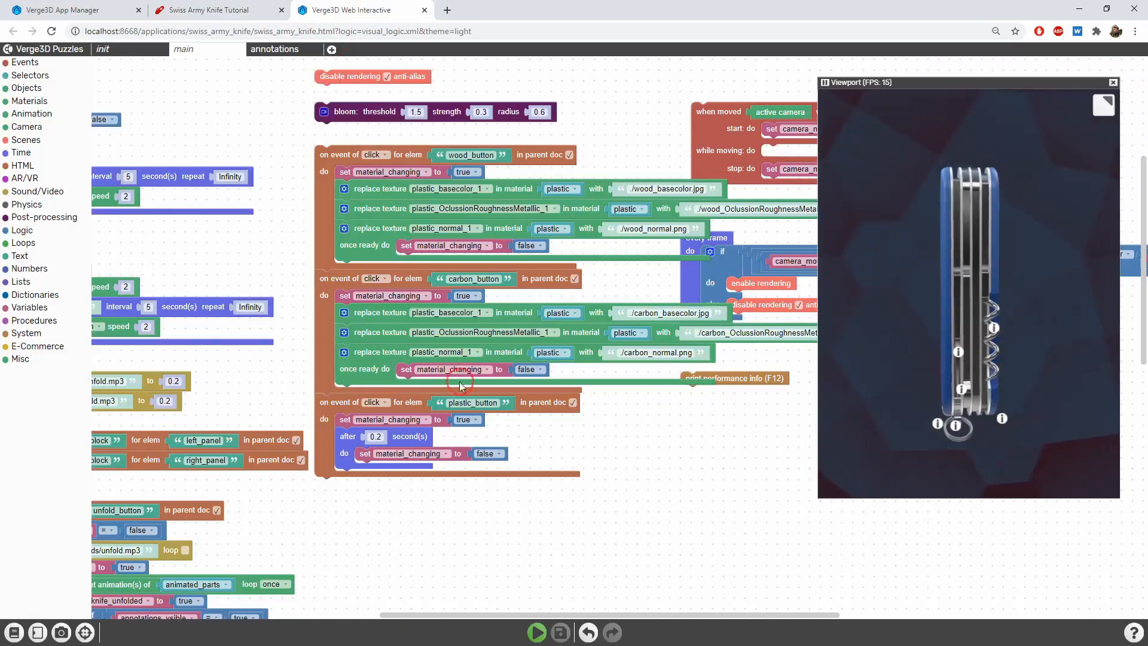
drag(658, 487, 643, 436)
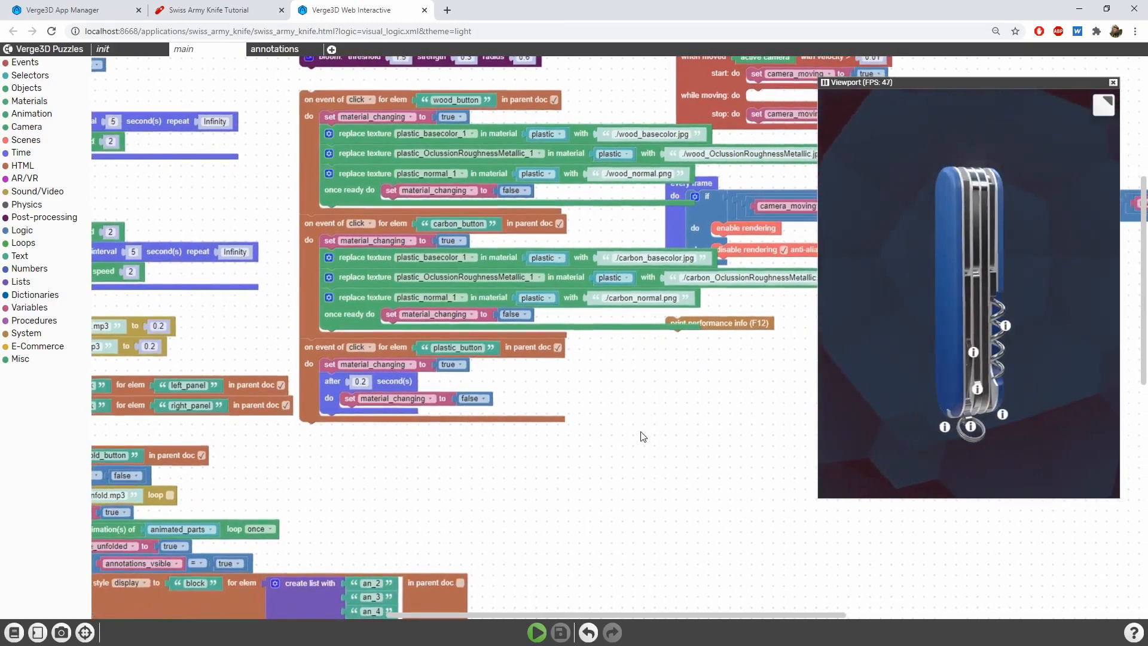
drag(664, 234, 532, 561)
Place a copy of the carbon base colour block in the plastic_button event, before the delay block.
click(338, 268)
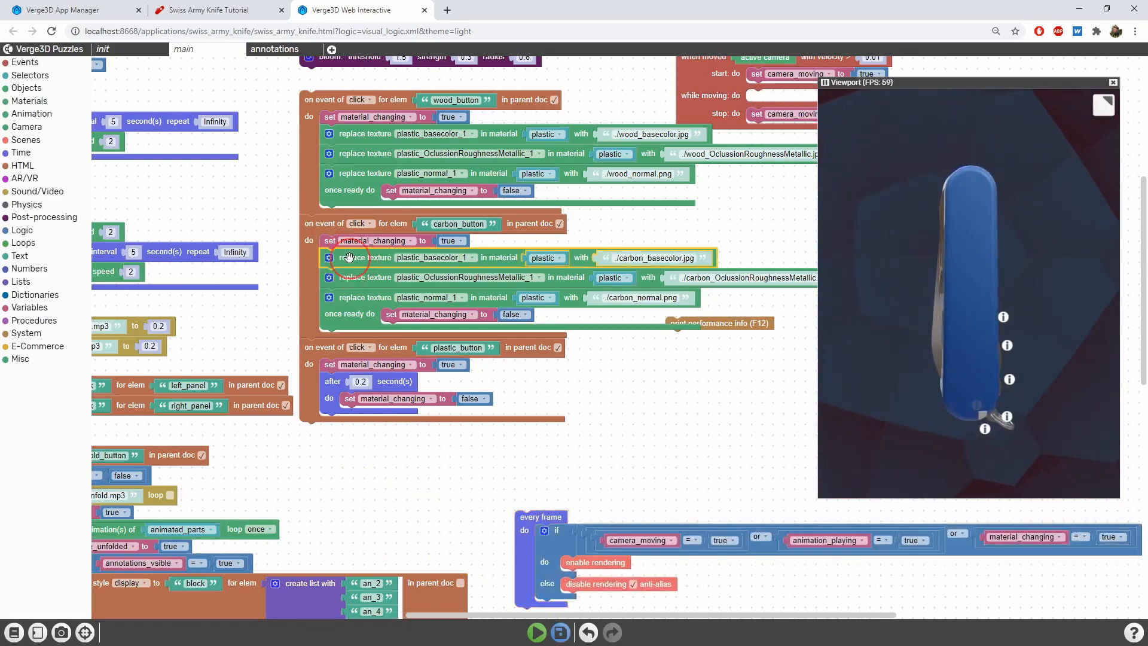
key(ctrl+c)
key(ctrl+v)
drag(458, 345, 362, 381)
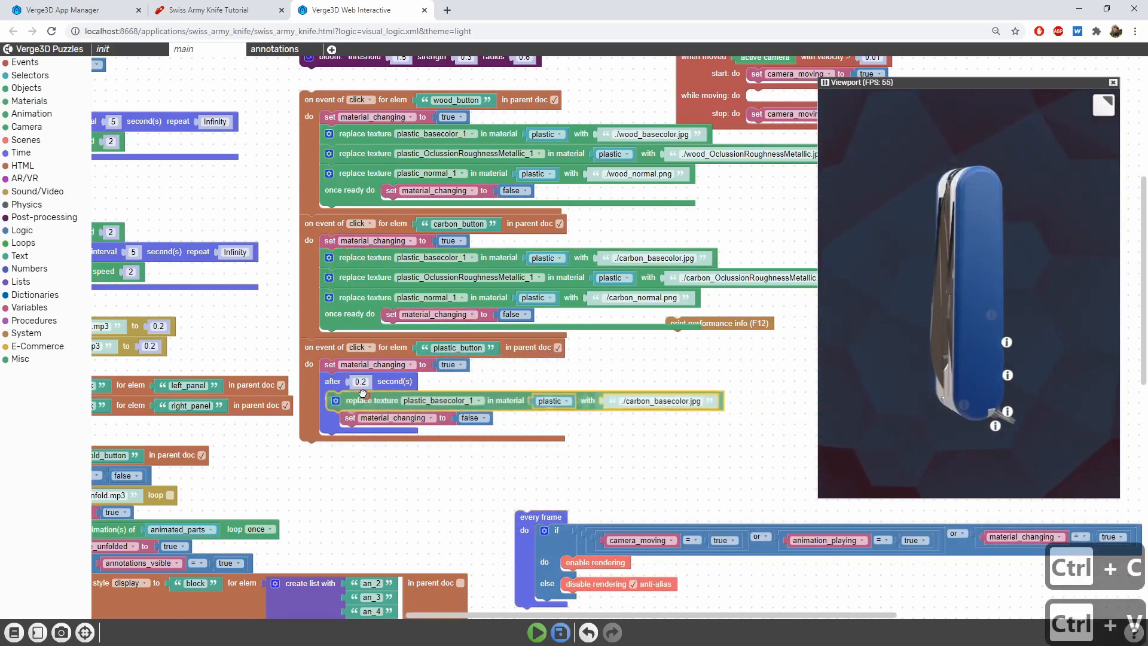
Set the replacement image of the copied base colour block in the plastic_button event to ./plastic_basecolor.jpg.
click(639, 381)
click(646, 381)
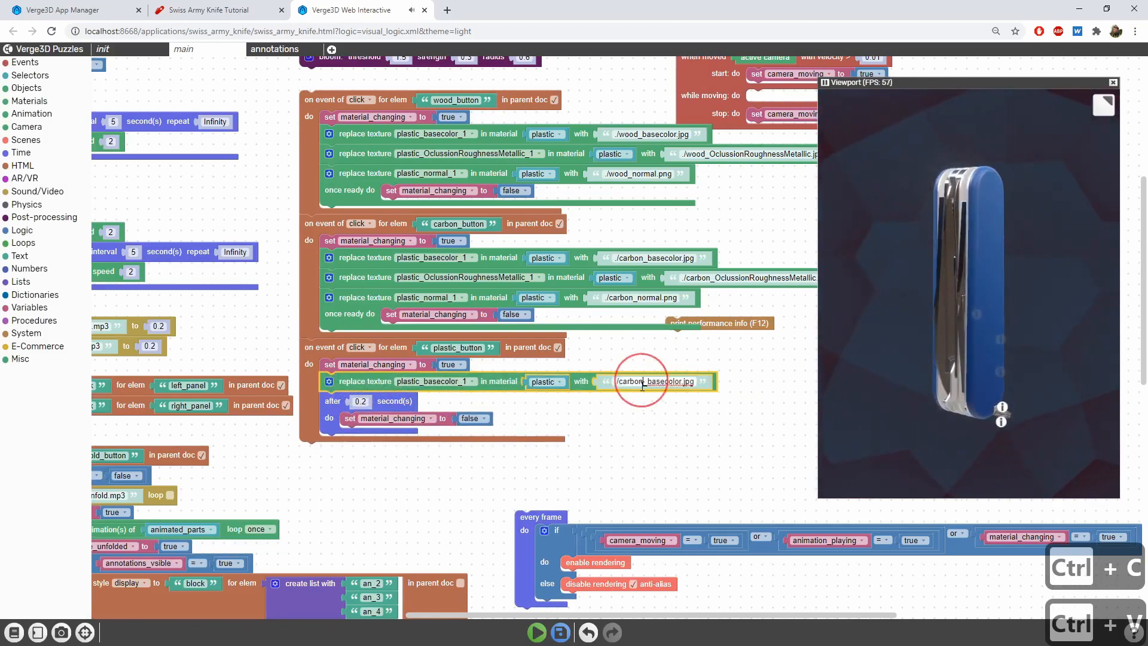
key(BackSpace)
key(BackSpace)
key(BackSpace)
key(BackSpace)
key(BackSpace)
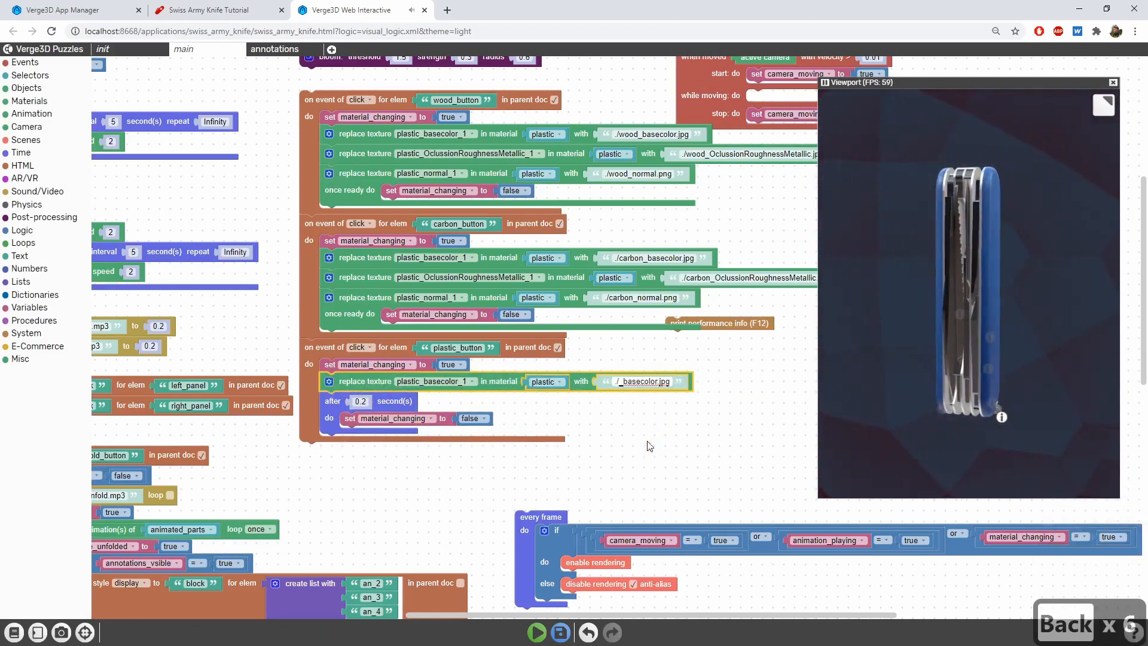
key(BackSpace)
text(plast)
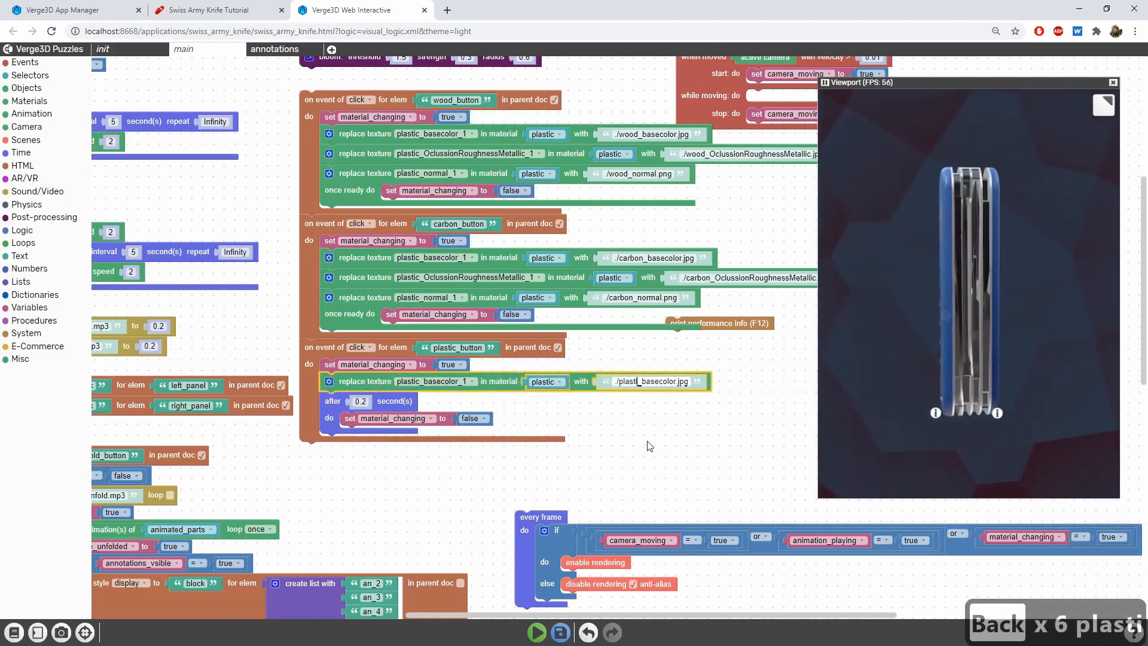
text(ic)
key(Return)
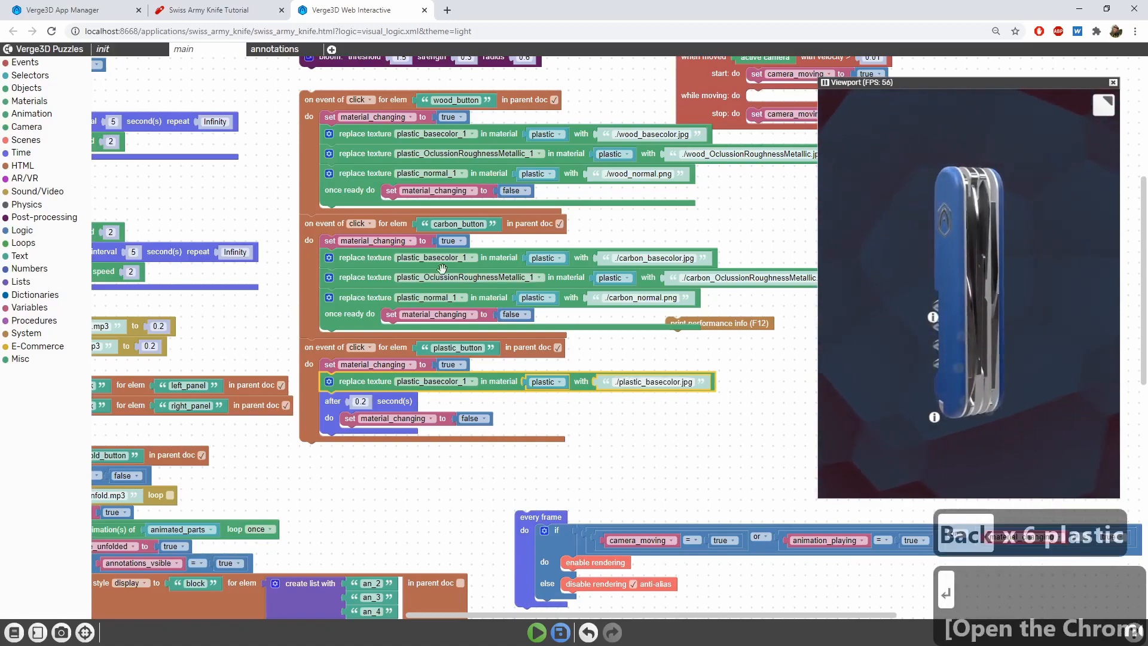
Place a copy of the carbon OclussionRoughnessMetallic block below the base colour block in the plastic_button event.
click(478, 286)
key(ctrl+c)
key(ctrl+v)
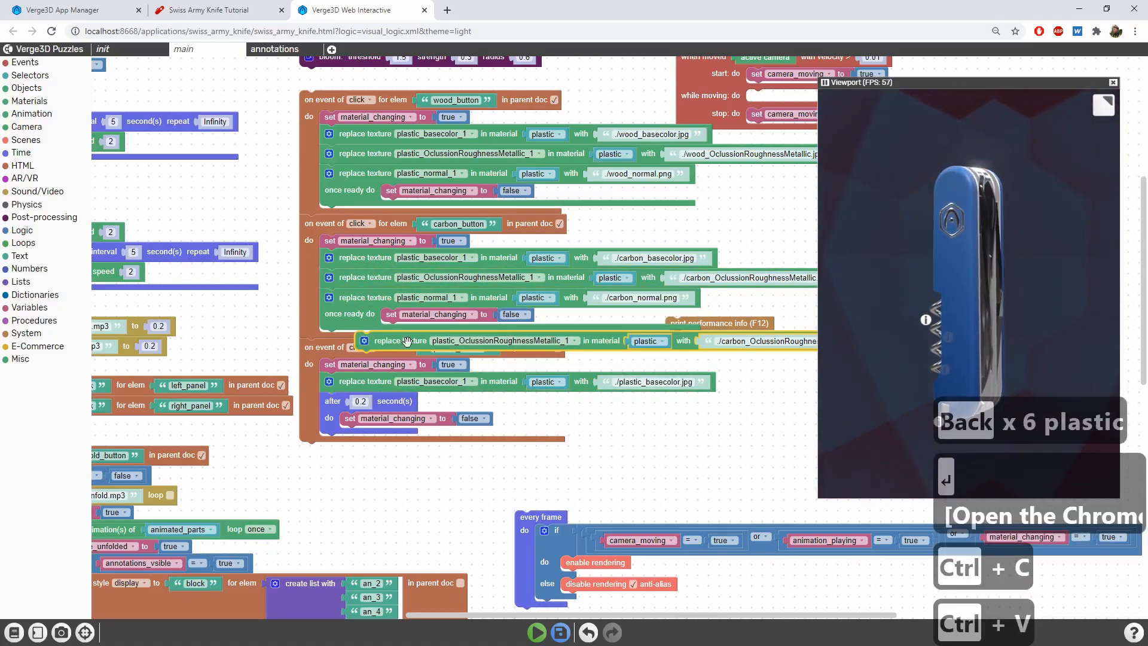
drag(675, 342, 639, 402)
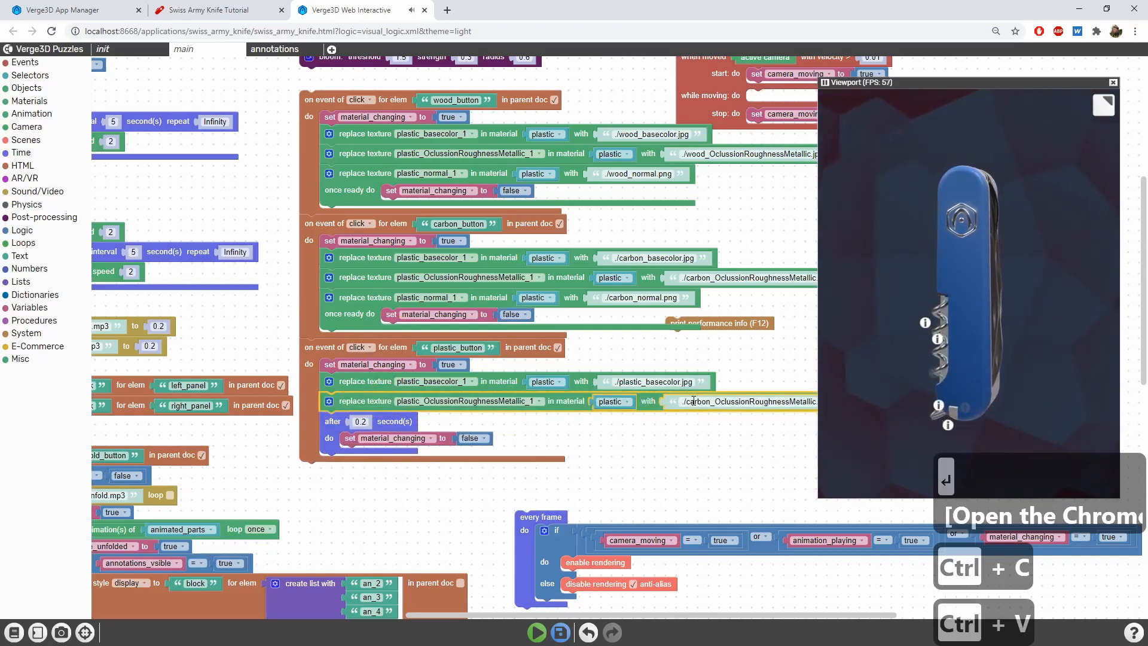
Set the replacement image of the plastic_button event's OclussionRoughnessMetallic block to ./plastic_OclussionRoughnessMetallic.jpg.
click(718, 402)
key(BackSpace)
key(BackSpace)
key(BackSpace)
key(BackSpace)
key(BackSpace)
key(BackSpace)
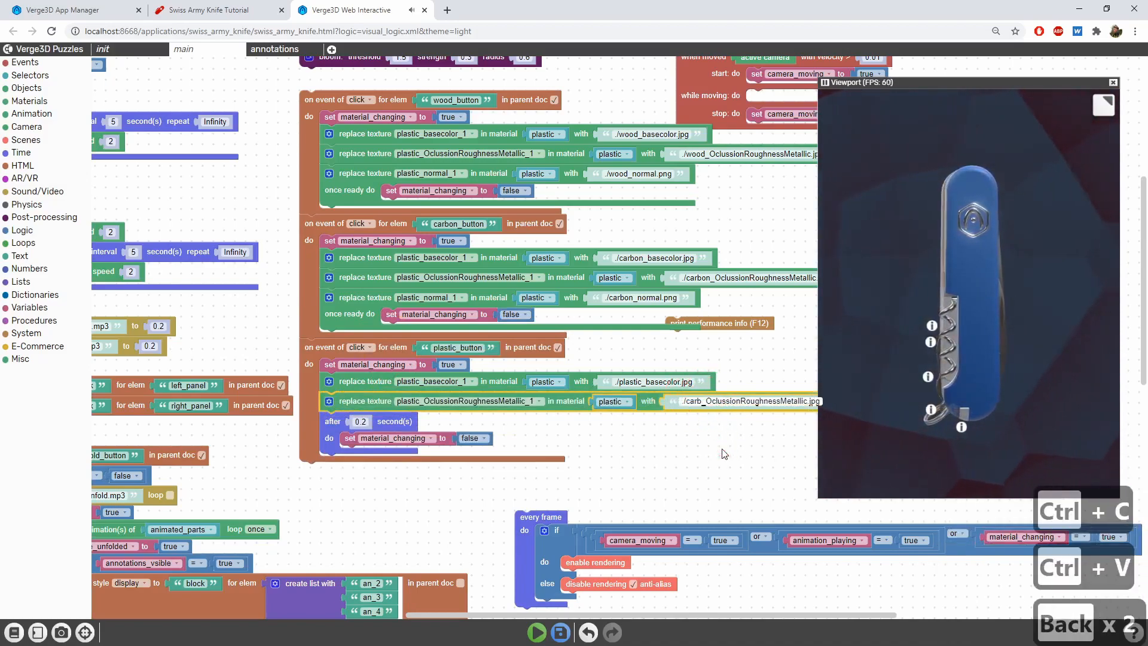
text(plastic)
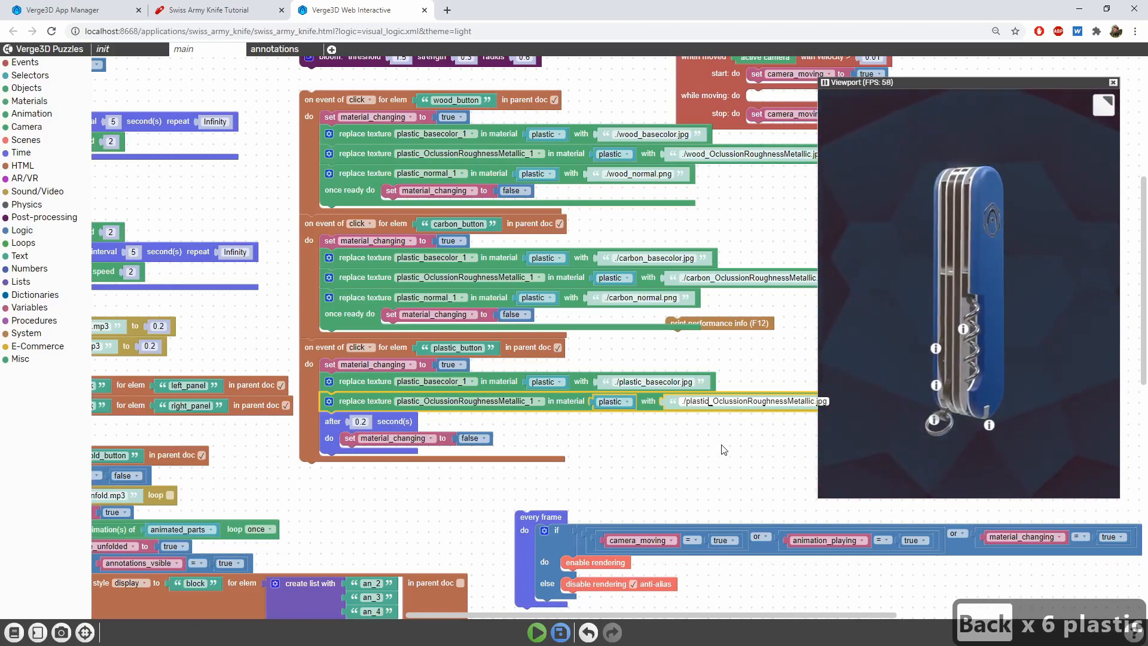
key(Return)
Copy the carbon normal map block with its "once ready do" contents into the plastic_button event and delete the 0.2-second delay block there.
click(351, 307)
key(ctrl+c)
key(ctrl+v)
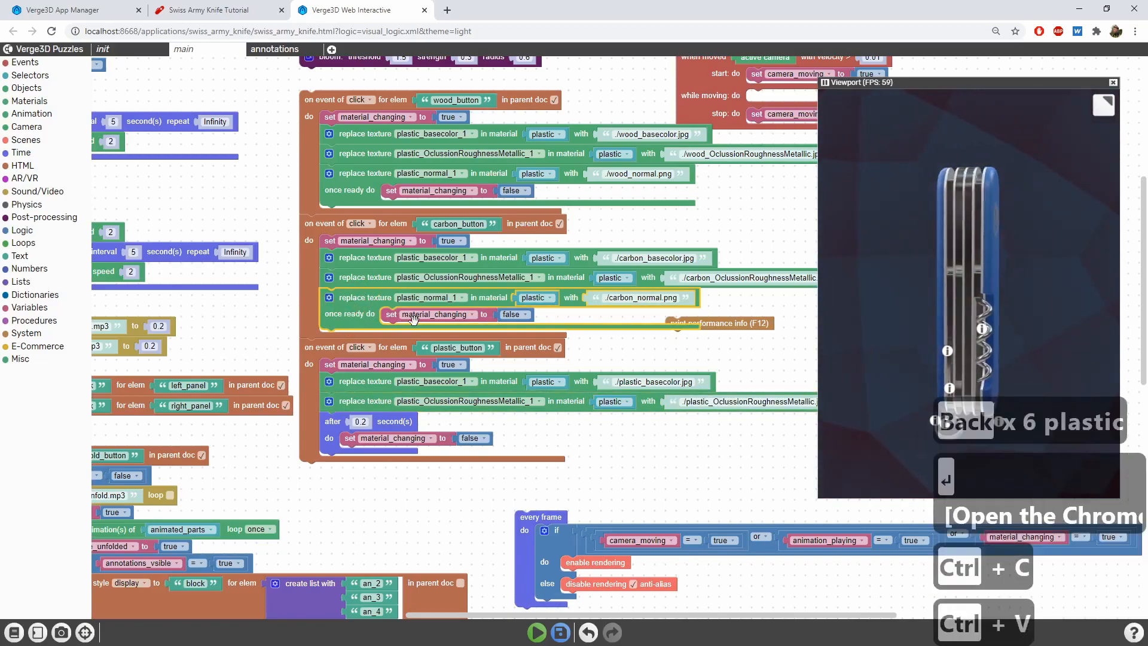
drag(359, 320, 345, 438)
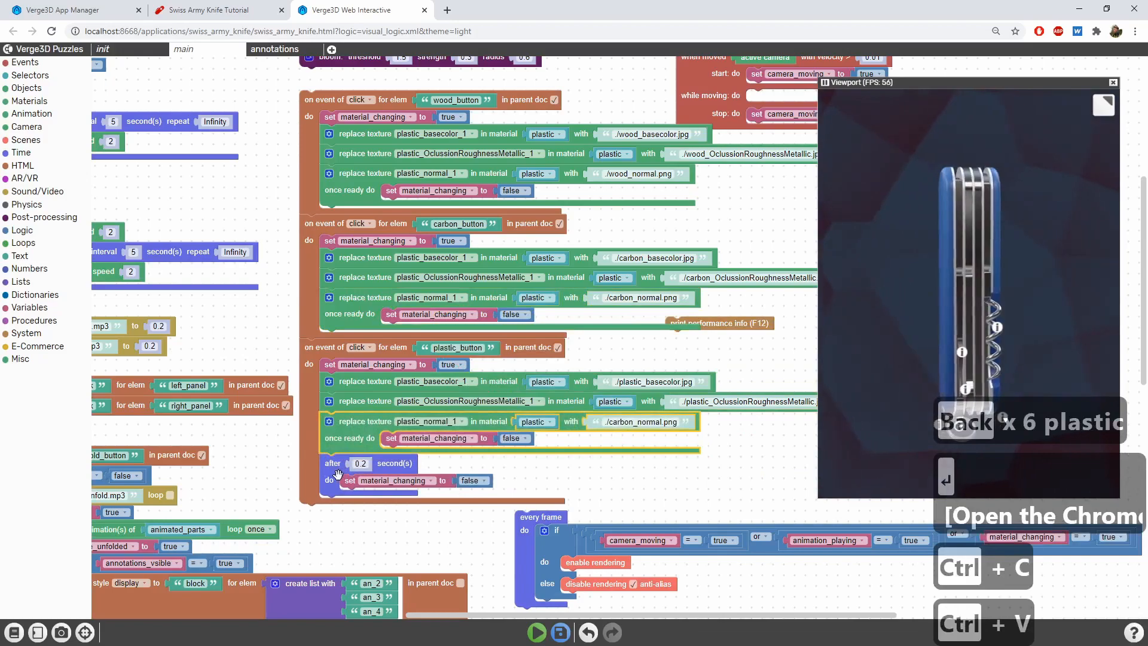
click(332, 460)
key(Delete)
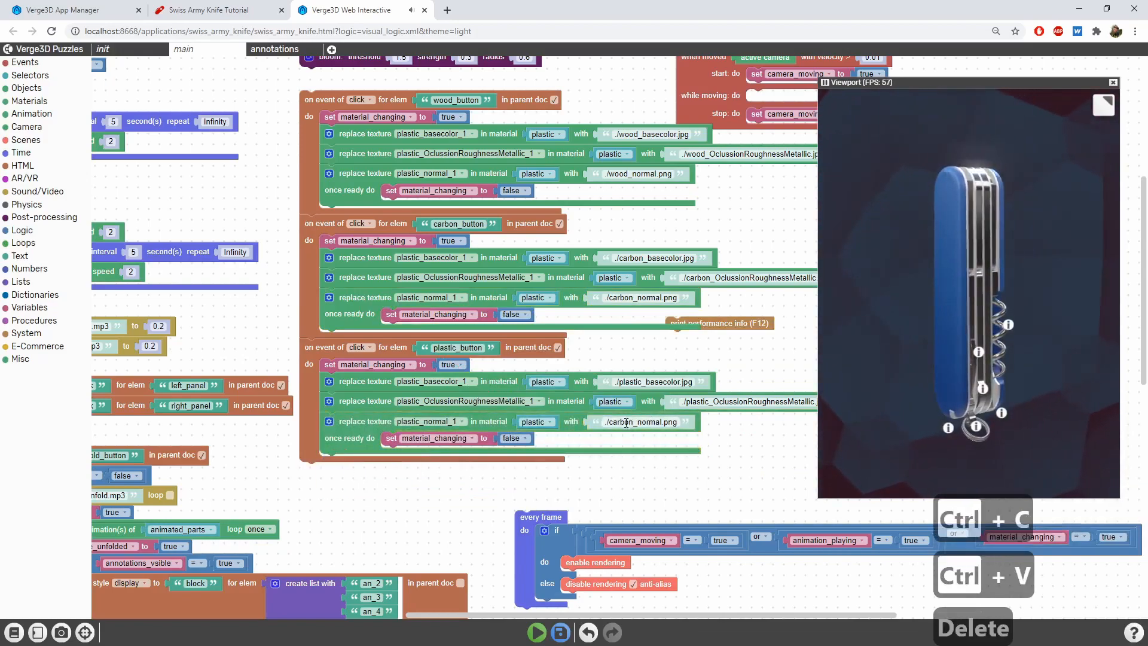
Set the replacement image of the normal map block in the plastic_button event to ./plastic_normal.png.
click(636, 422)
key(BackSpace)
key(BackSpace)
key(BackSpace)
key(BackSpace)
key(BackSpace)
key(BackSpace)
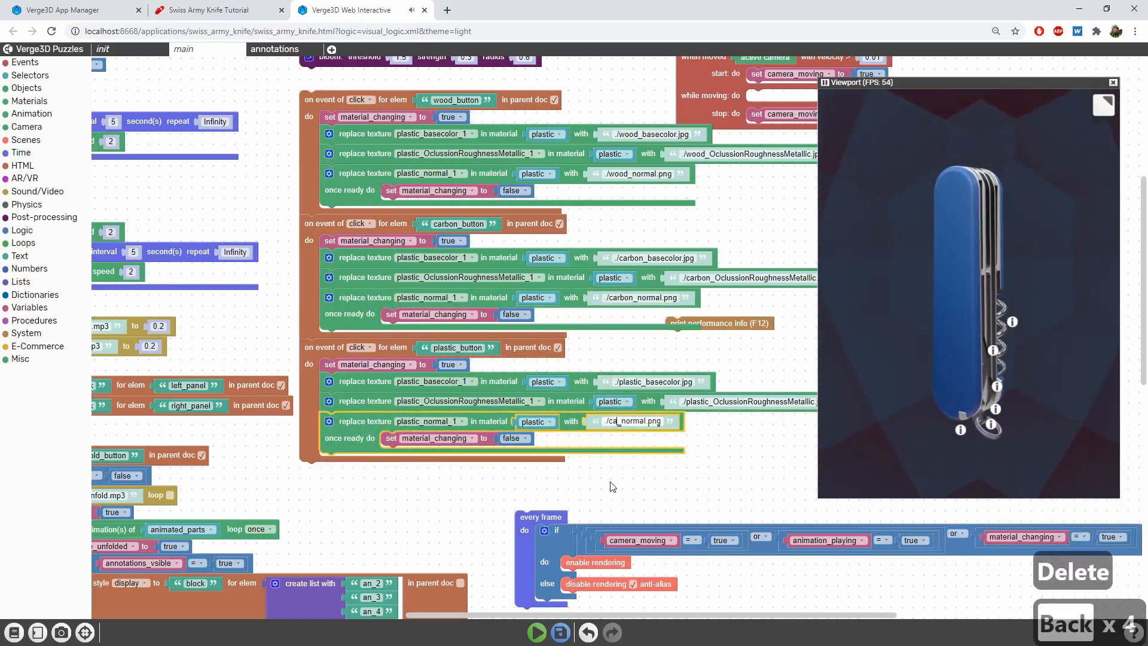
text(pl)
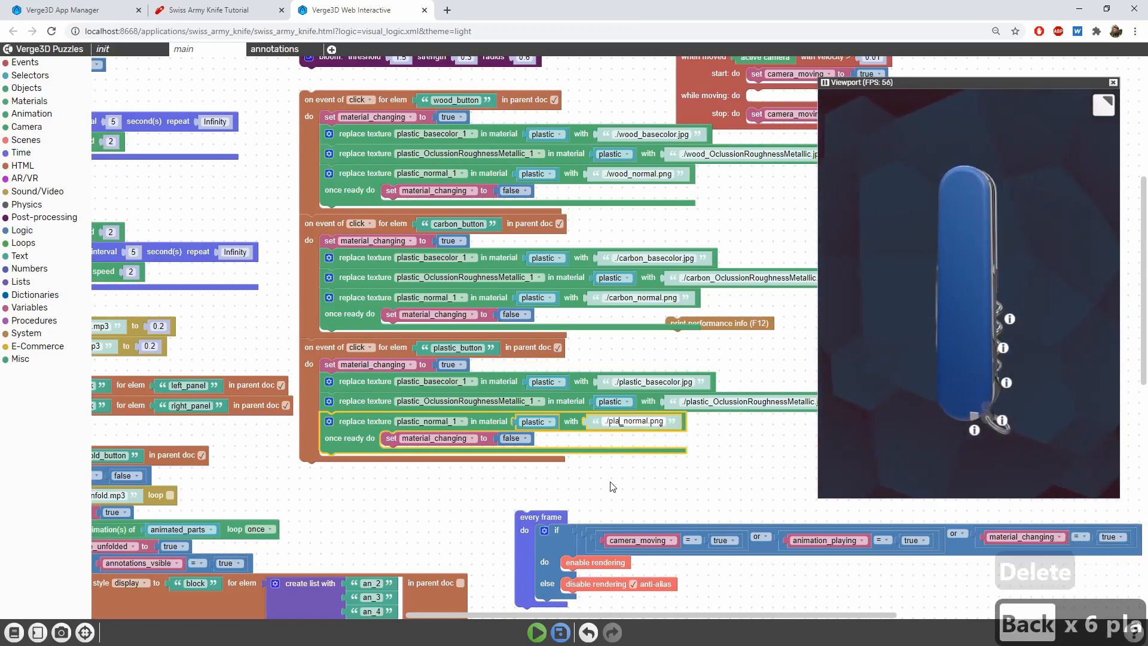
text(astic)
key(Return)
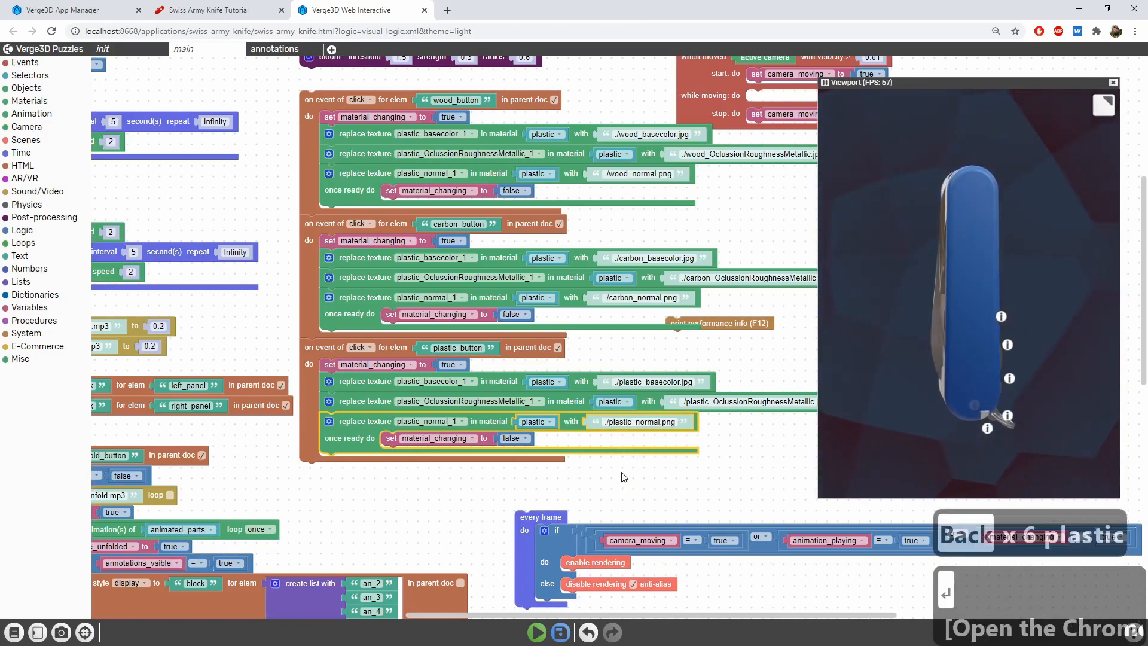
Save the puzzles with the completed plastic_button event and reload the Swiss Army Knife app page.
click(561, 632)
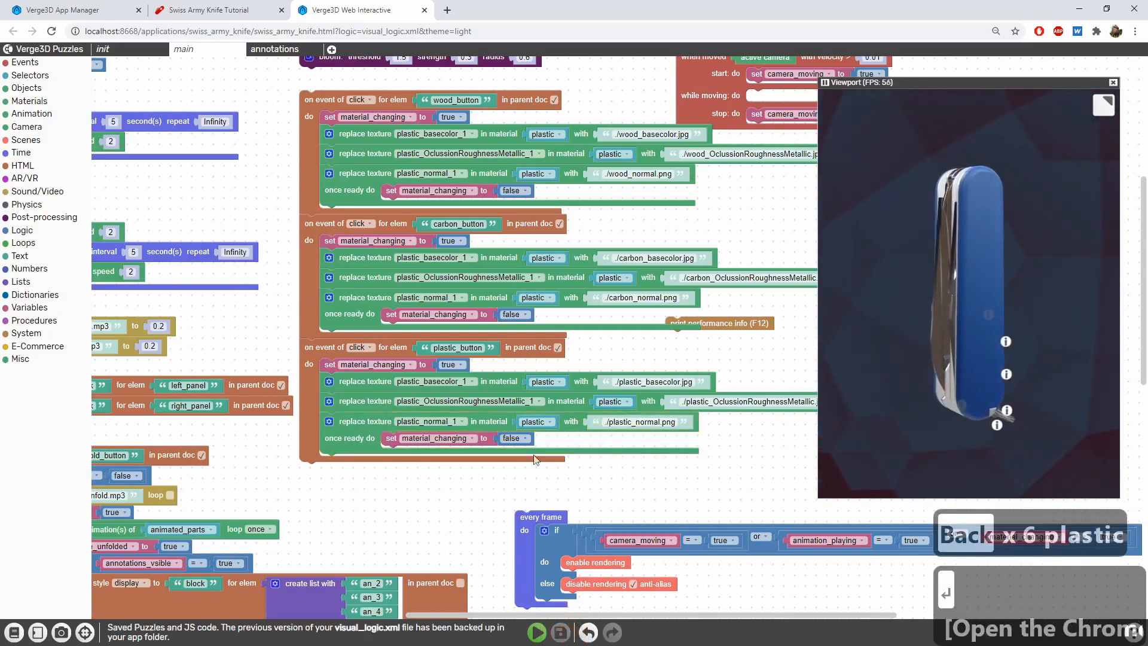
click(268, 7)
click(51, 31)
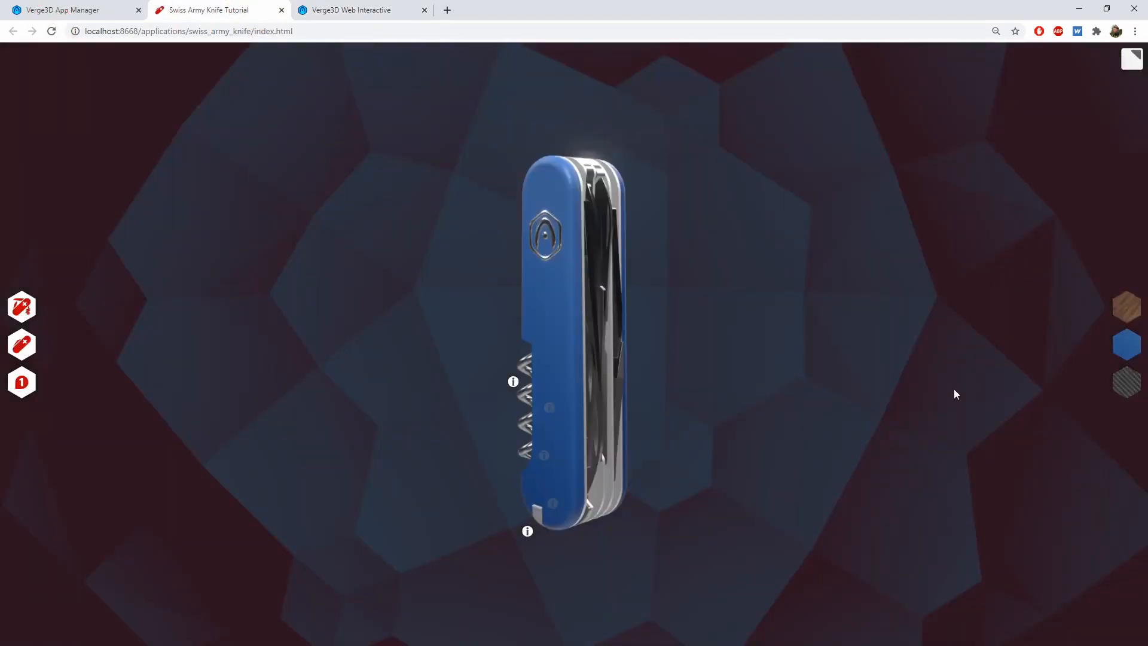
Switch the knife to the wood material and to carbon in the reloaded app to check both swaps.
click(1124, 316)
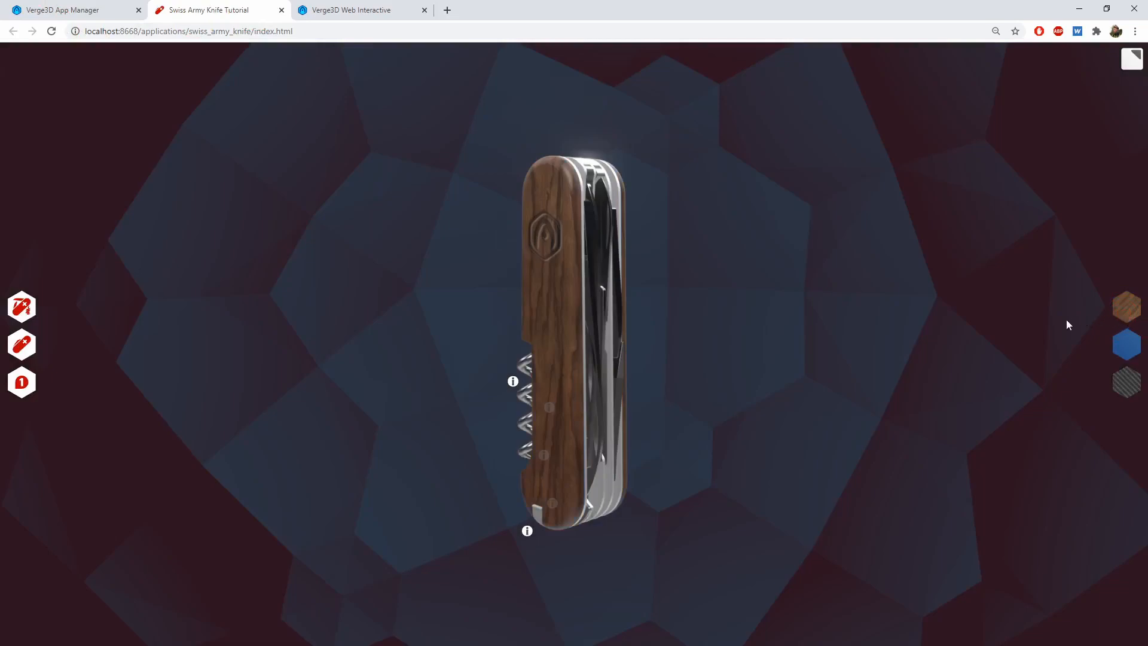
click(1121, 383)
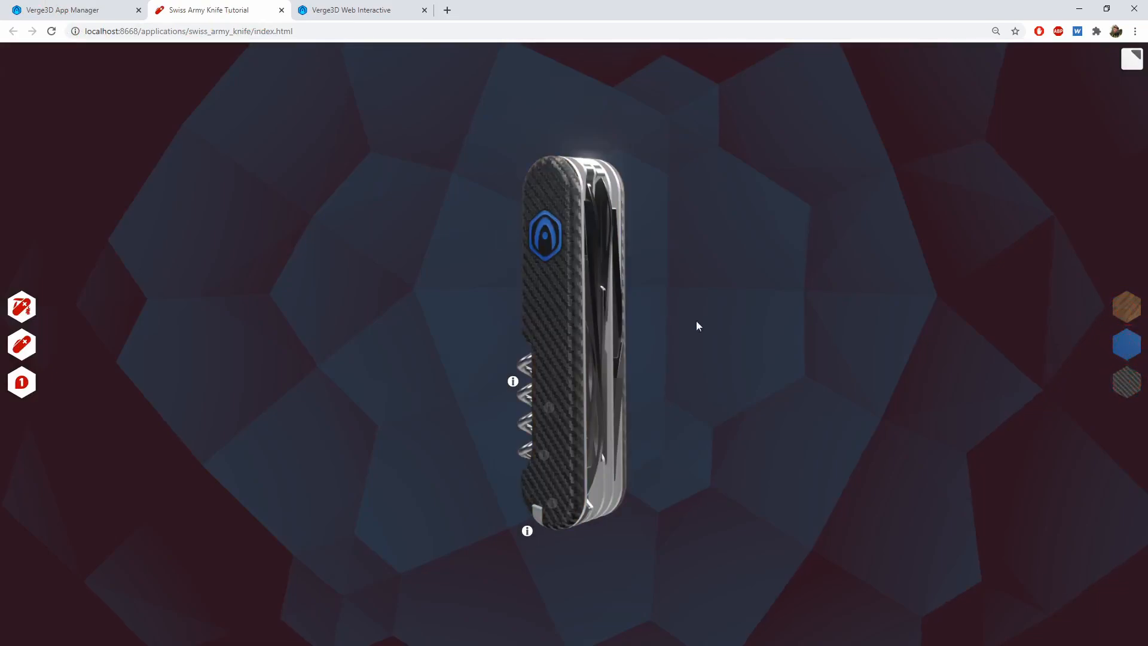
drag(696, 322, 648, 321)
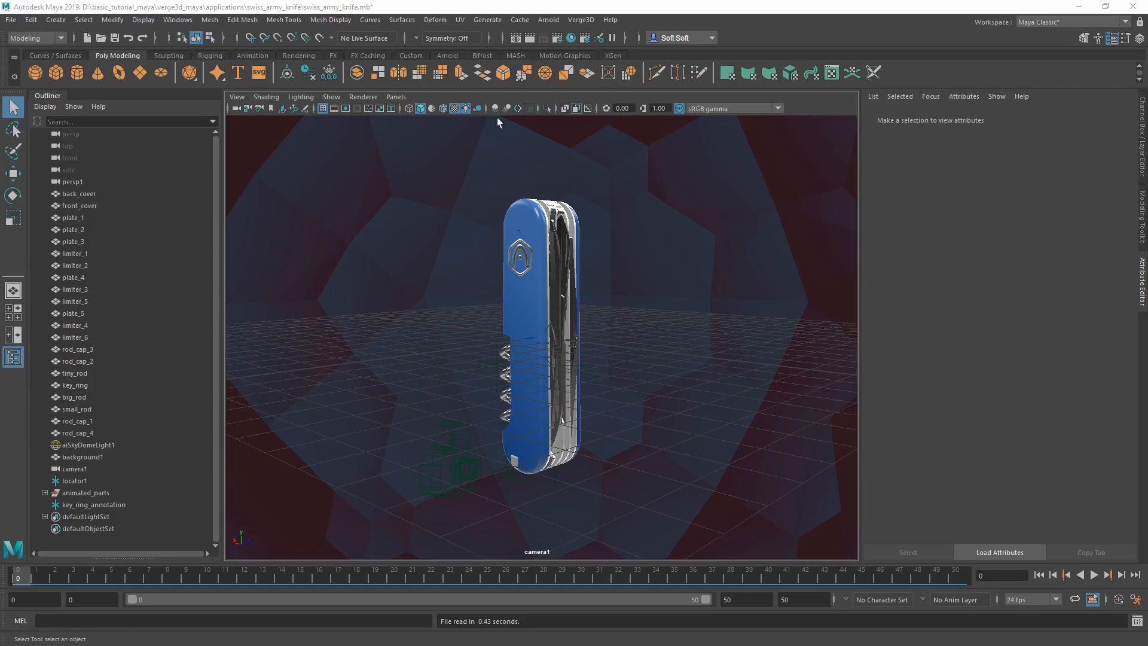
Switch the viewport to the persp1 camera and frame the knife's front cover up close.
click(390, 97)
mouse_move(402, 111)
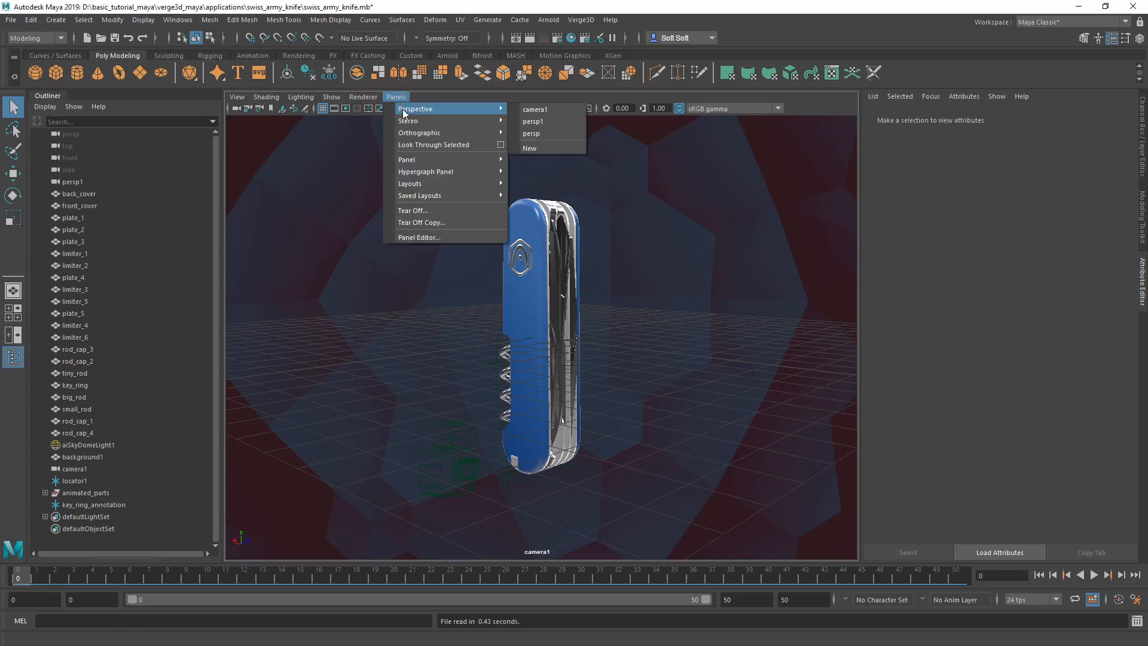
click(551, 123)
alt+right_drag(542, 275, 542, 227)
alt+middle_drag(542, 227, 556, 347)
alt+drag(556, 346, 538, 346)
Combine the knife's front_cover and back_cover into a single mesh.
click(502, 330)
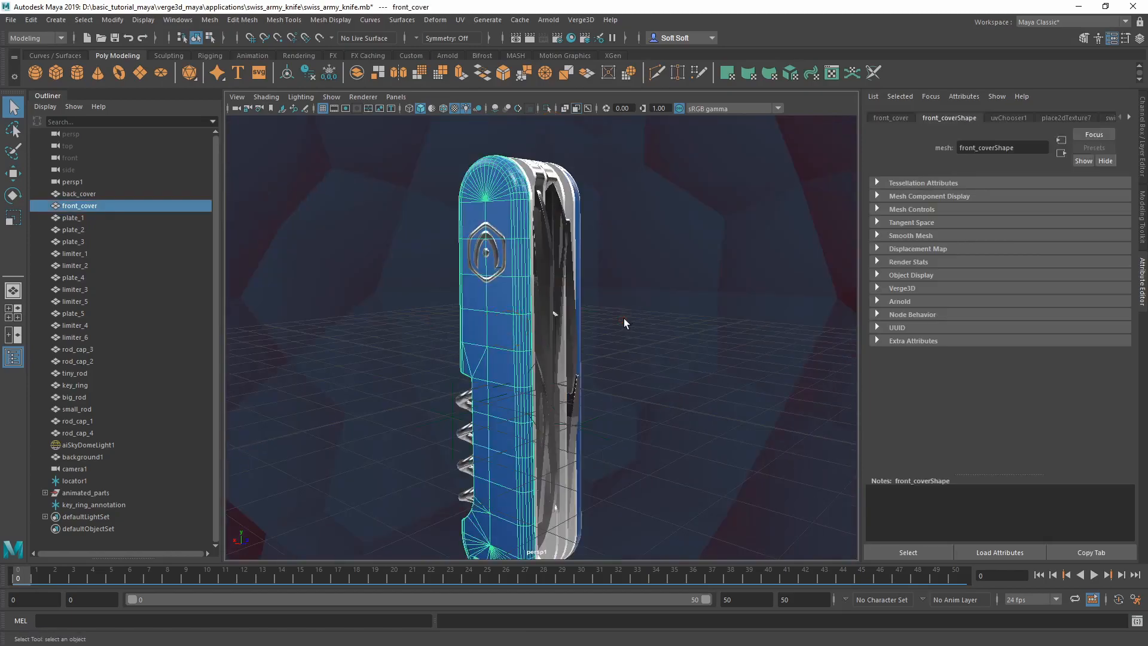
alt+drag(623, 323, 482, 315)
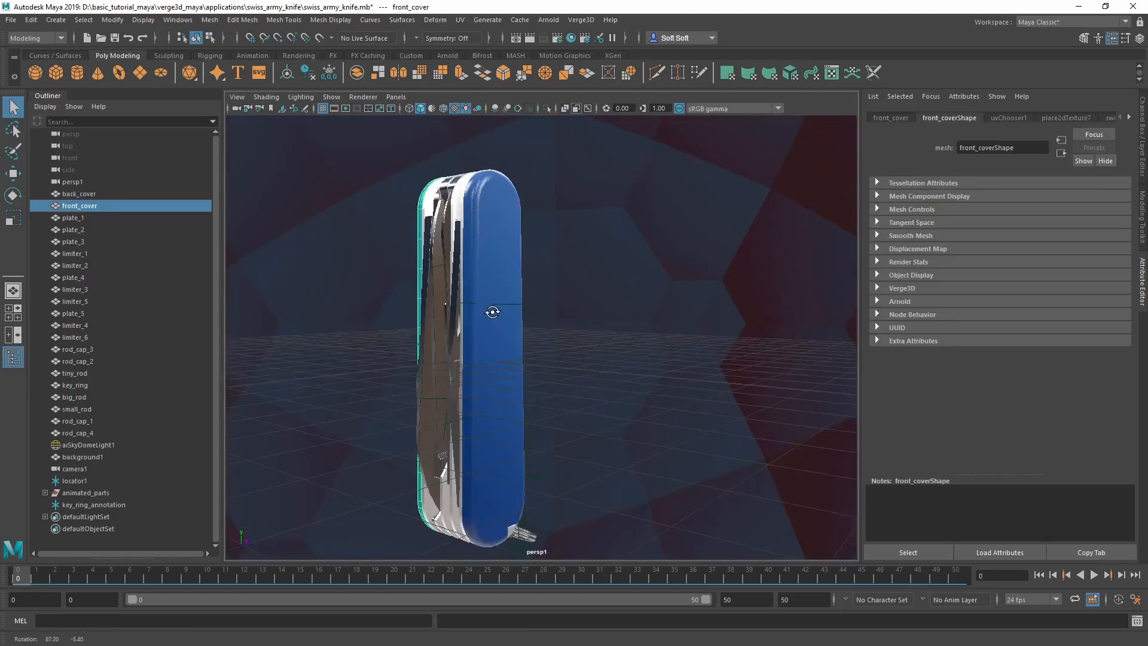
shift+click(482, 261)
alt+drag(403, 252, 485, 246)
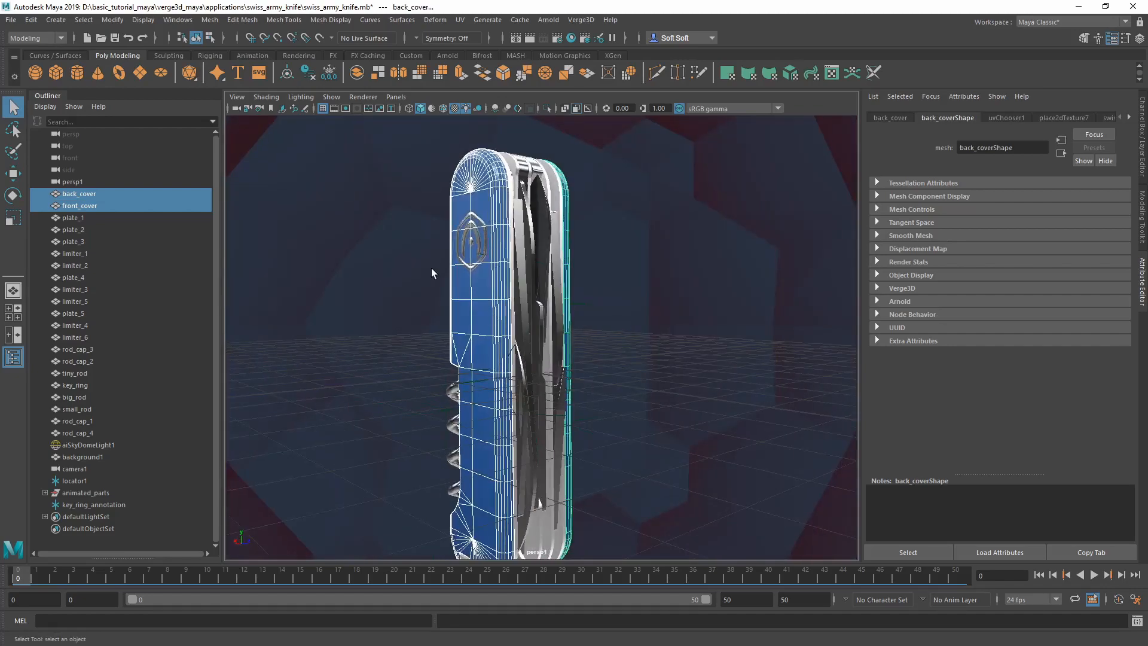
alt+drag(433, 274, 442, 233)
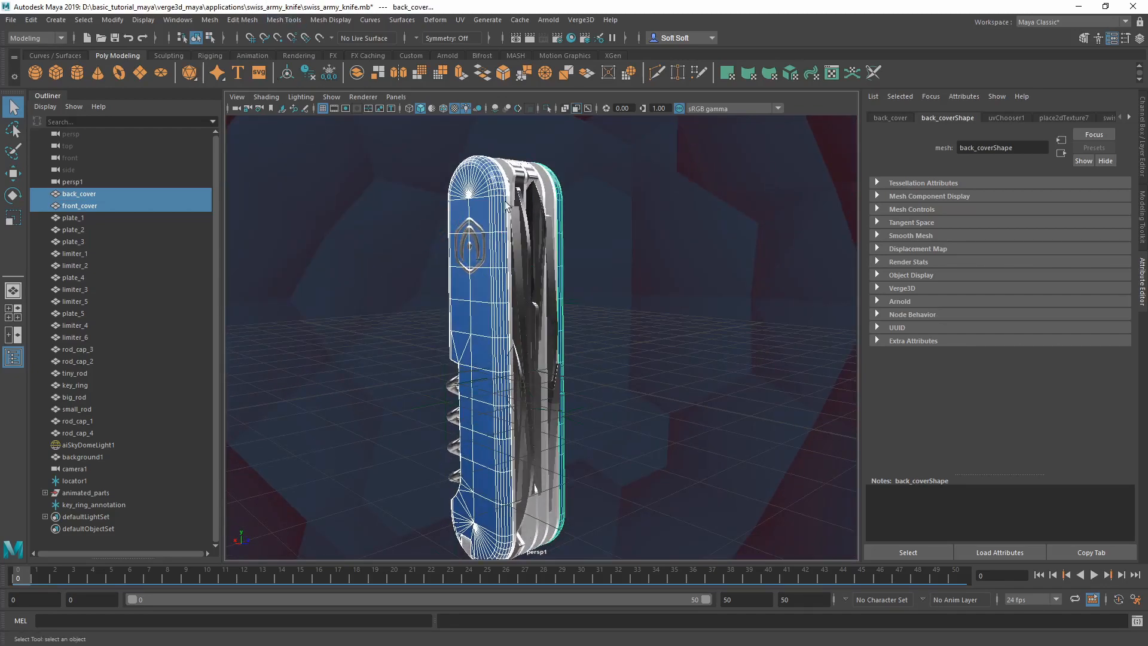
key(space)
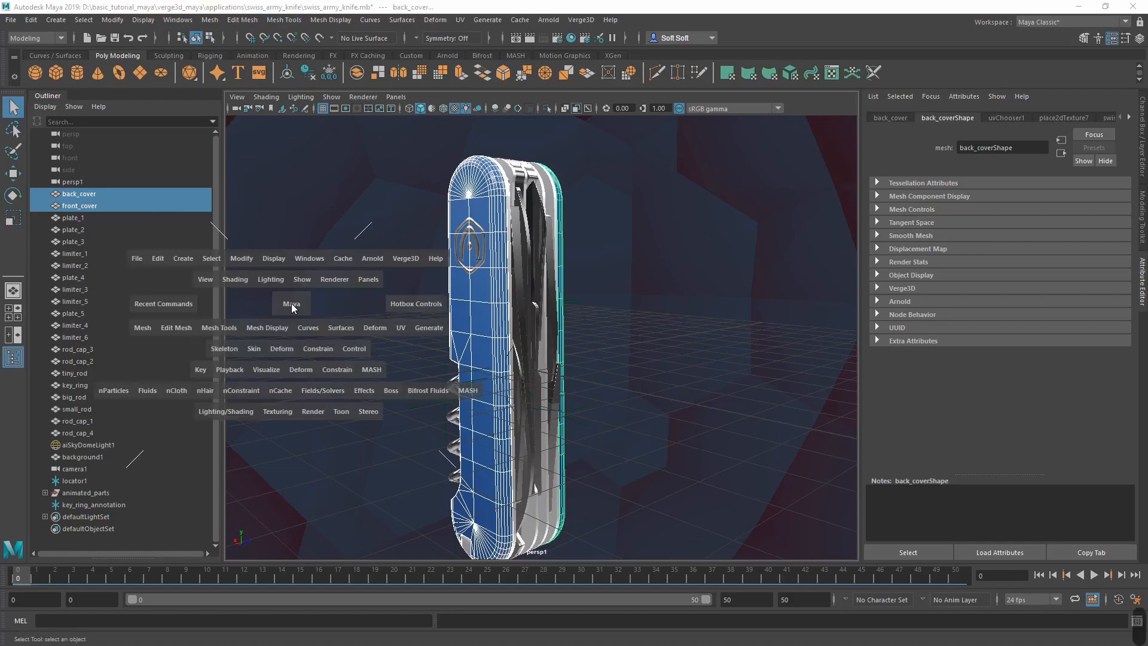
click(143, 328)
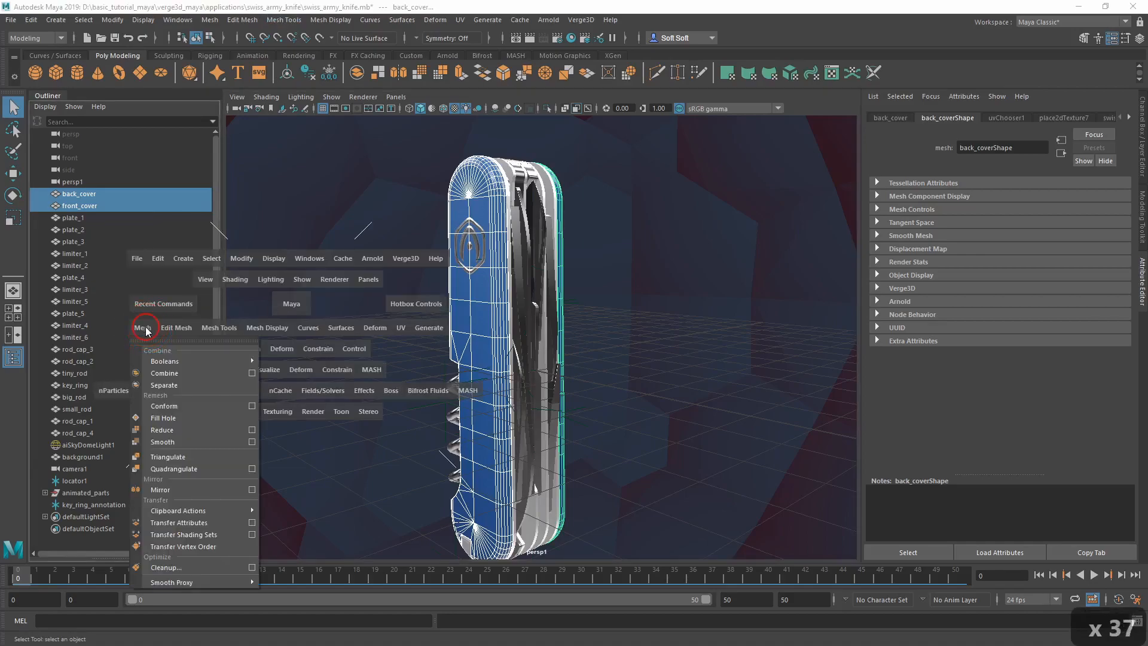
click(167, 374)
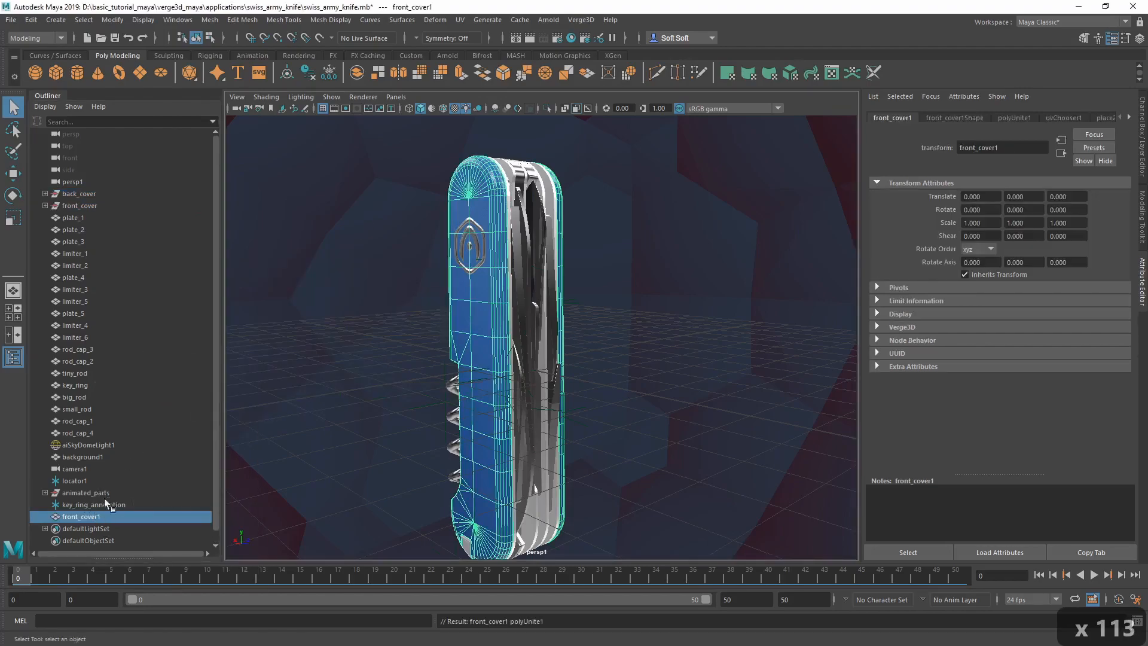
Delete the construction history of the combined cover mesh to clear the leftover cover groups.
click(90, 193)
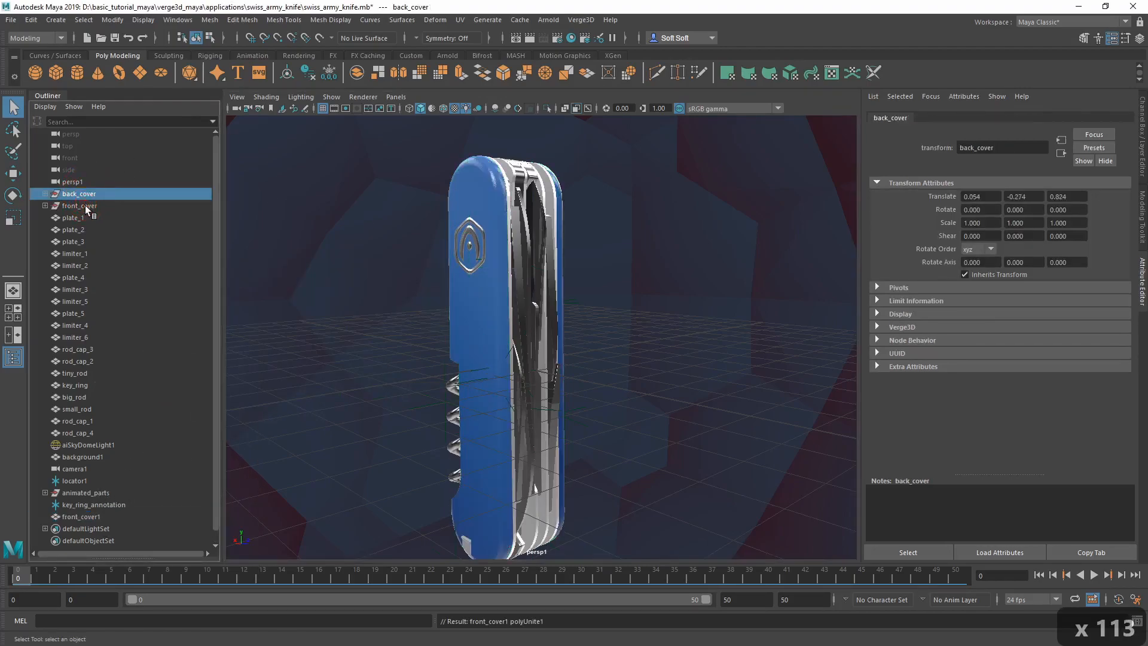
click(86, 207)
click(83, 195)
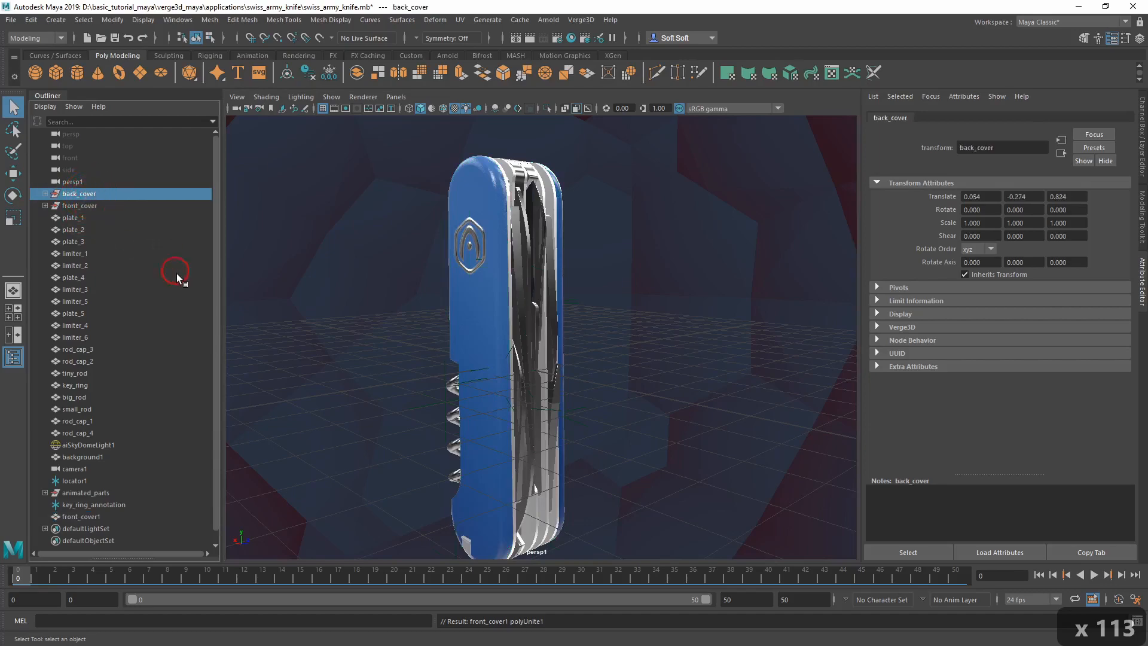
click(75, 517)
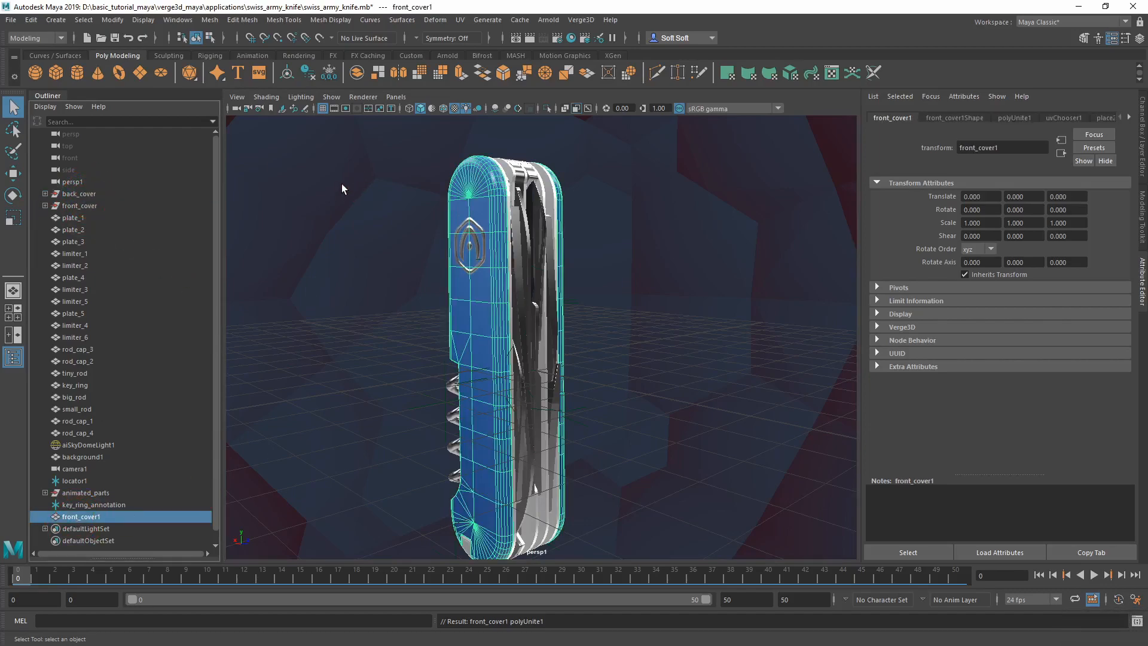
click(307, 73)
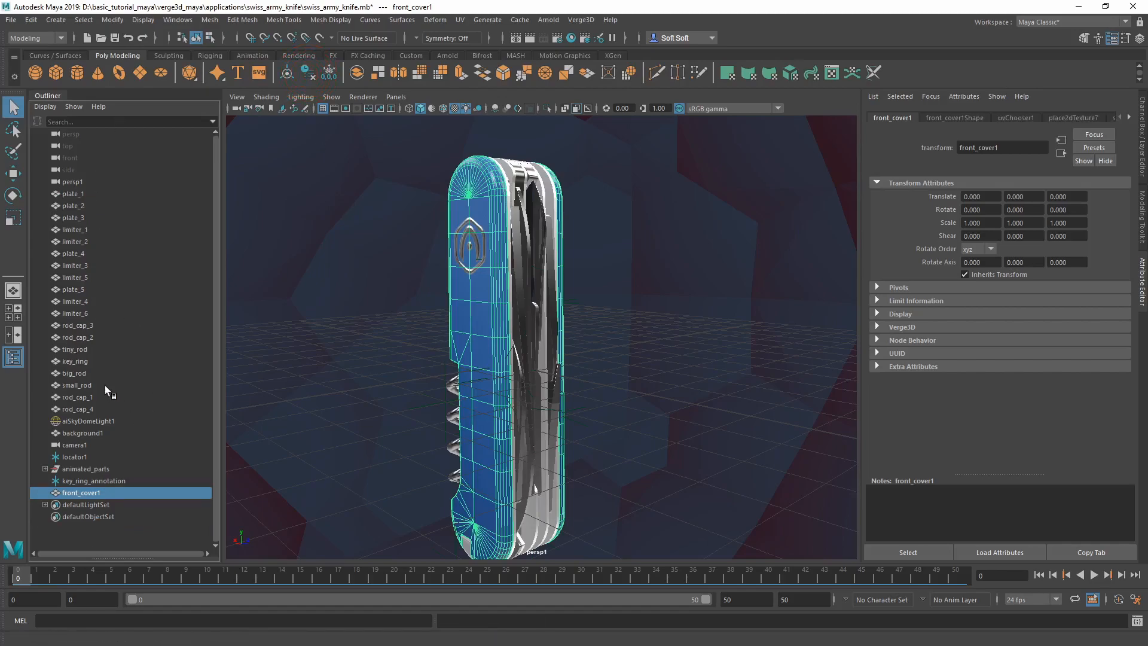
Rename the combined cover mesh as covers and hide it in the viewport.
double_click(142, 494)
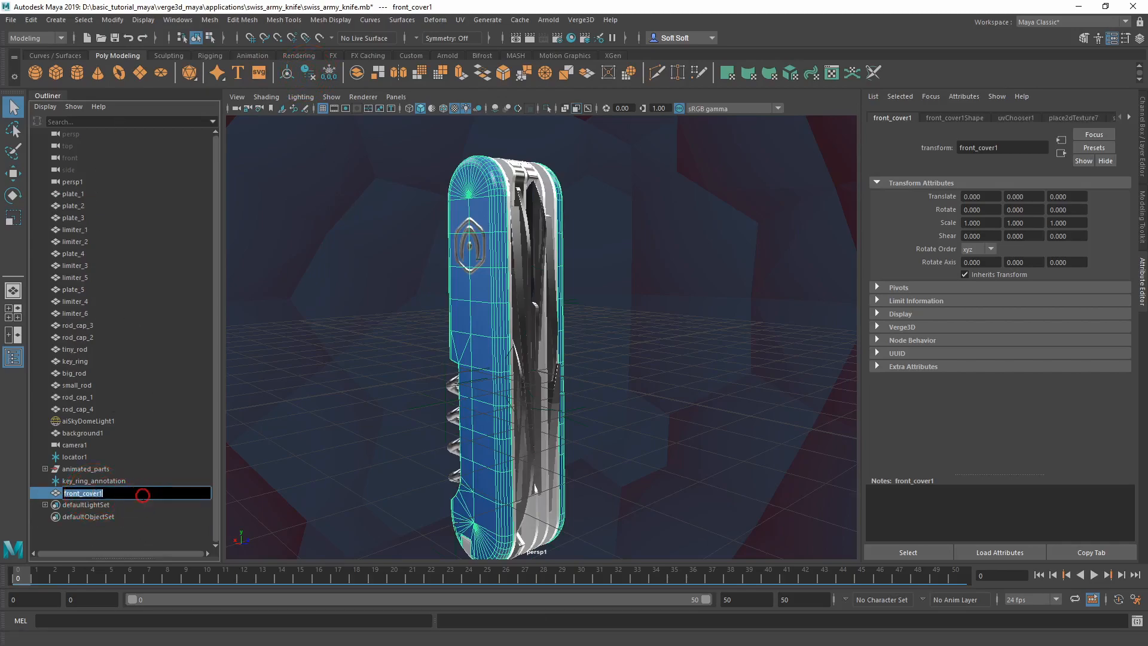
text(cover)
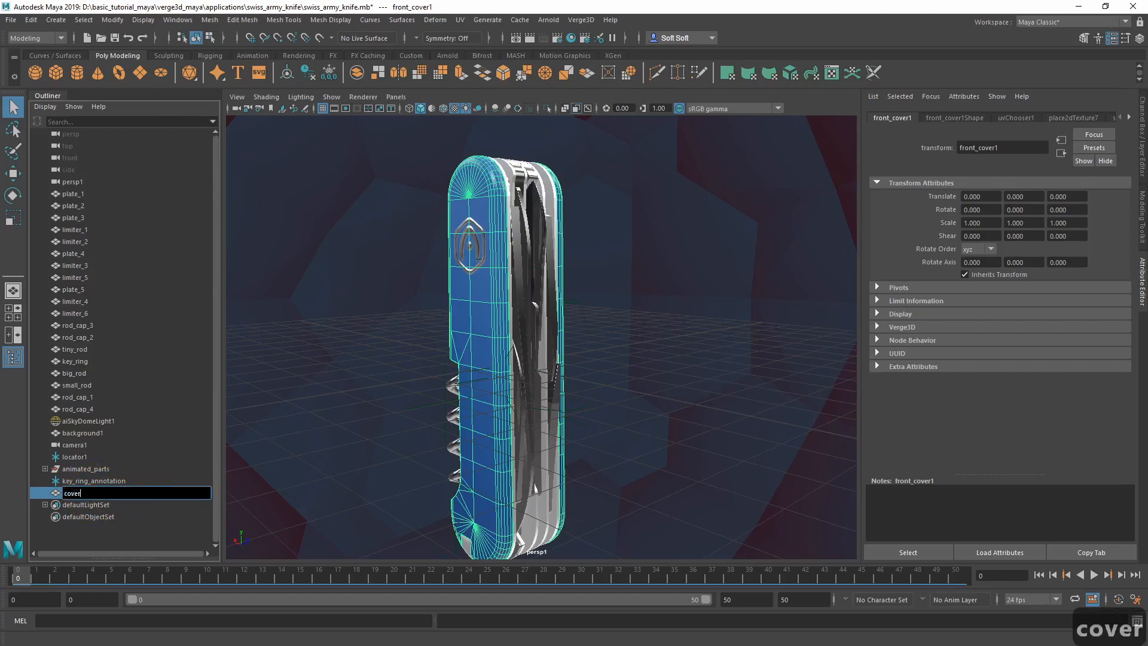
key(Return)
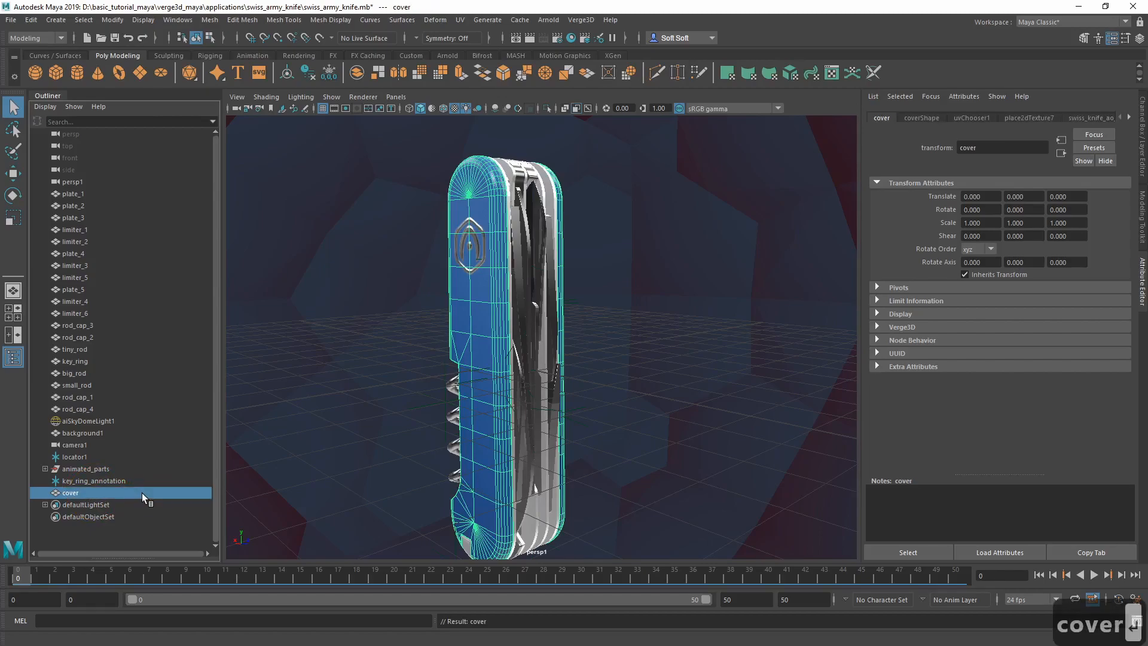
double_click(121, 494)
text(s)
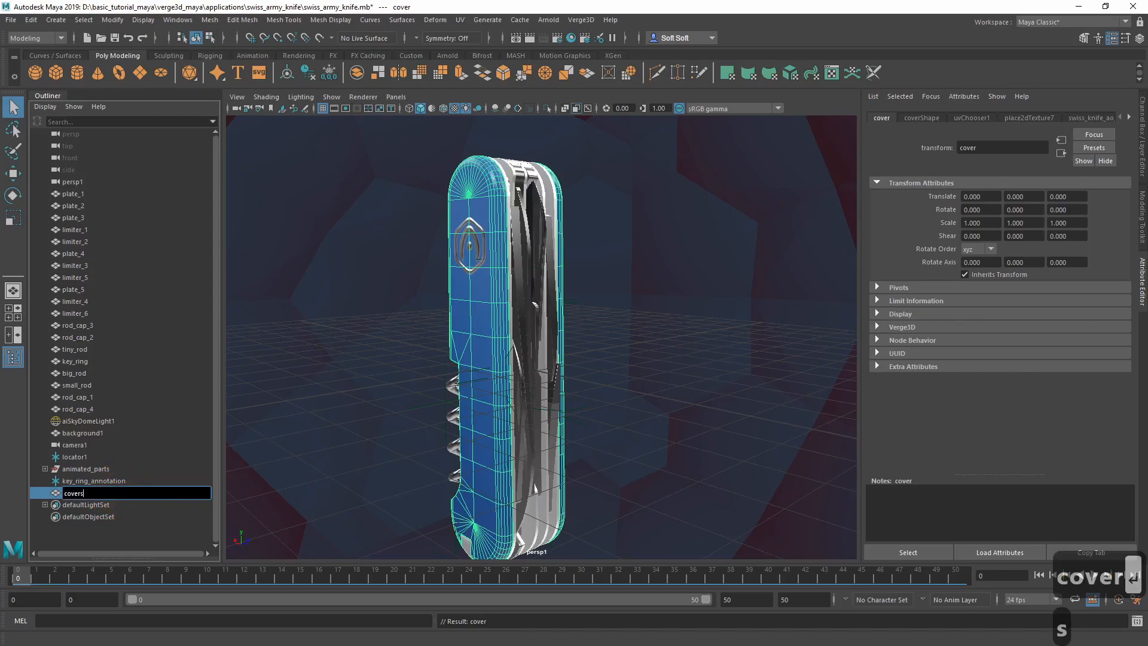
key(Return)
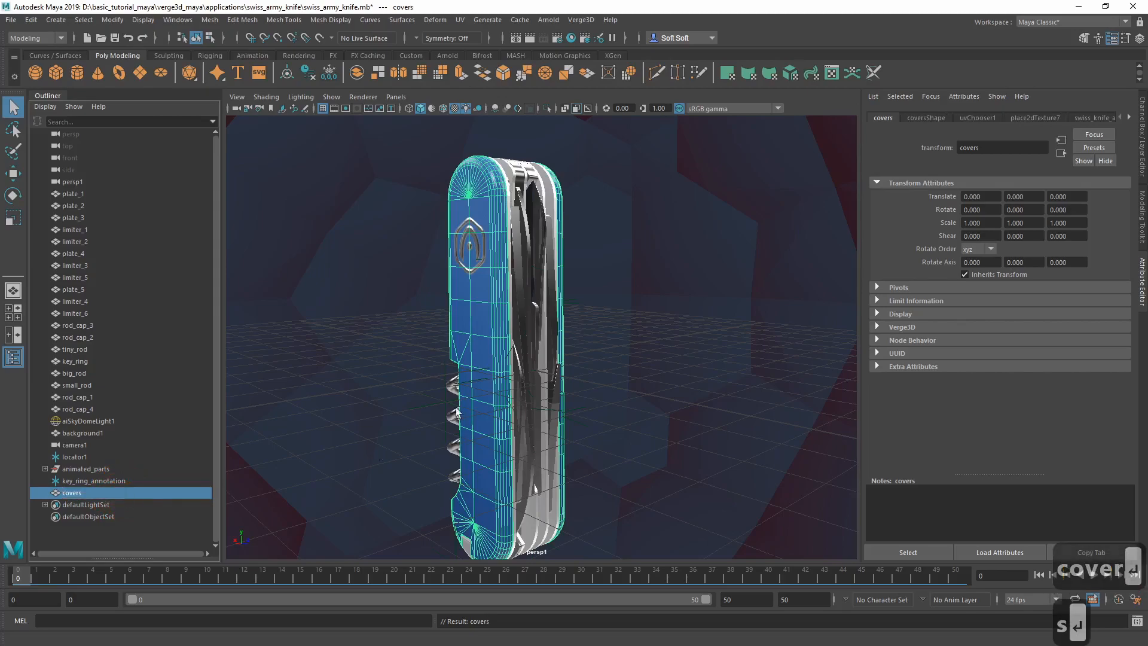
alt+middle_drag(517, 334, 519, 316)
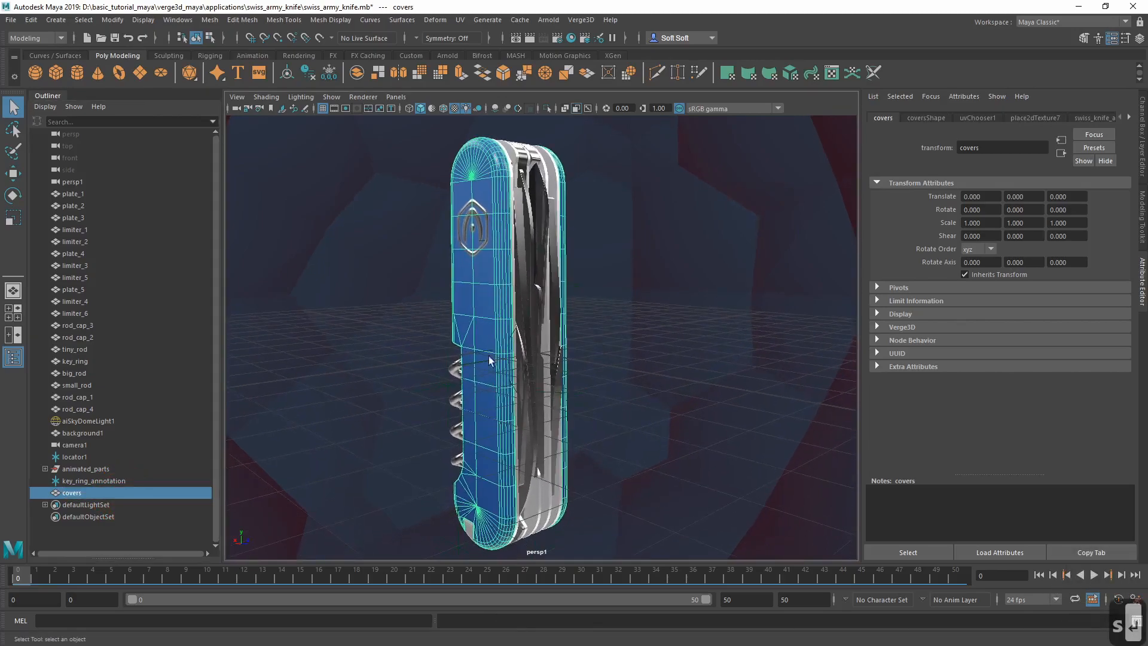
key(h)
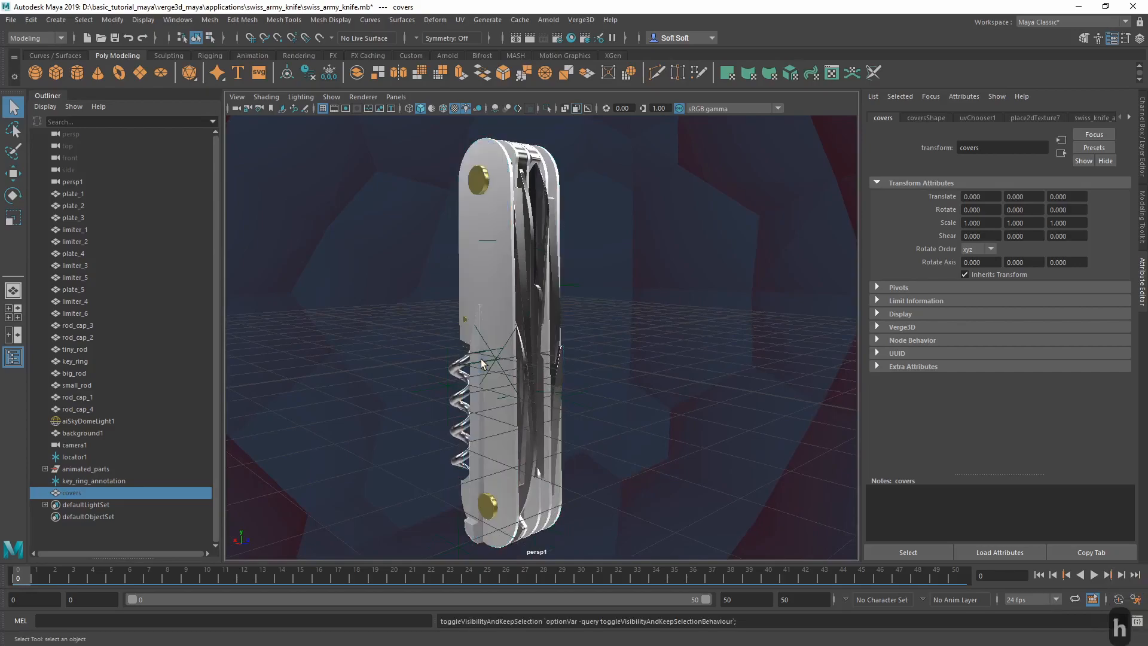
alt+drag(486, 312, 474, 359)
click(447, 278)
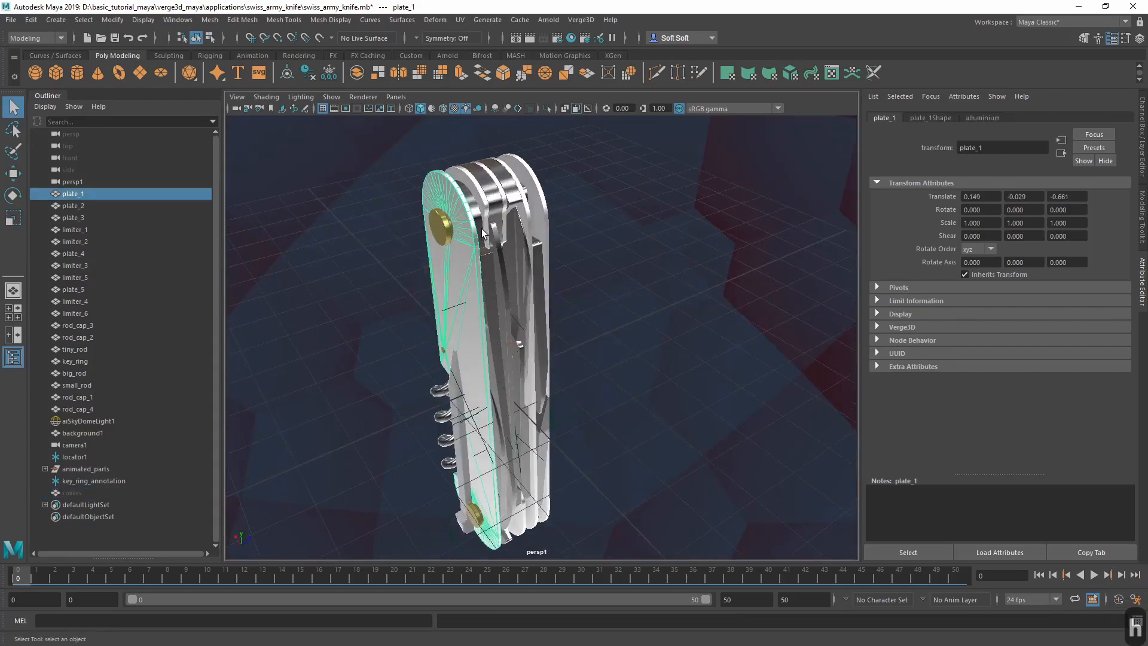
shift+click(488, 205)
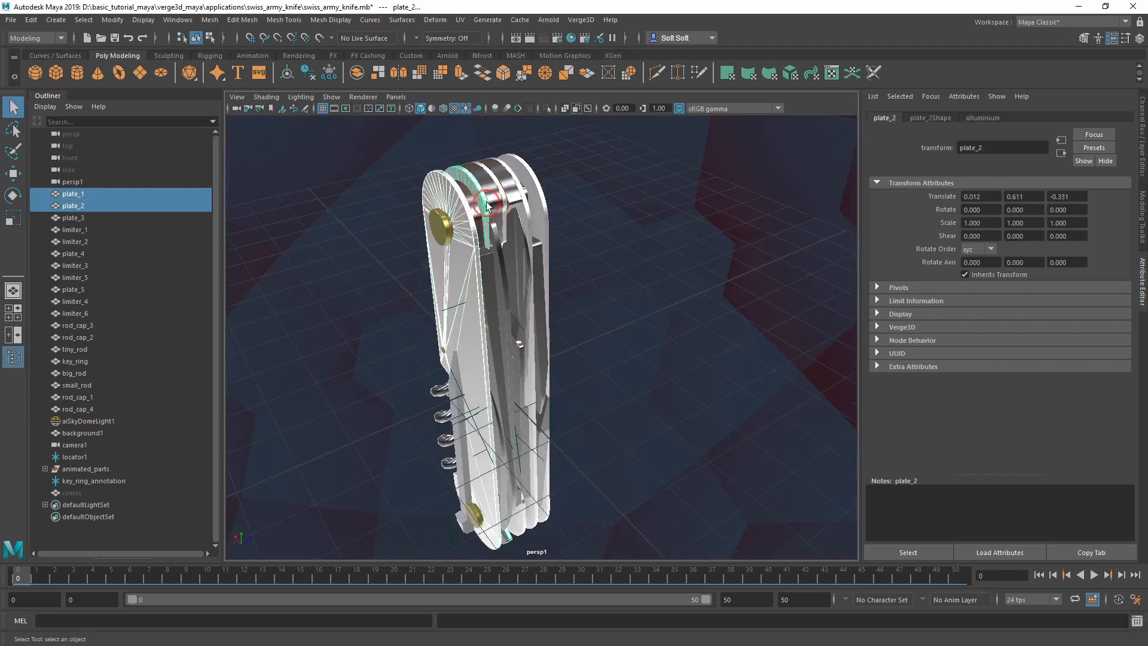
shift+click(515, 183)
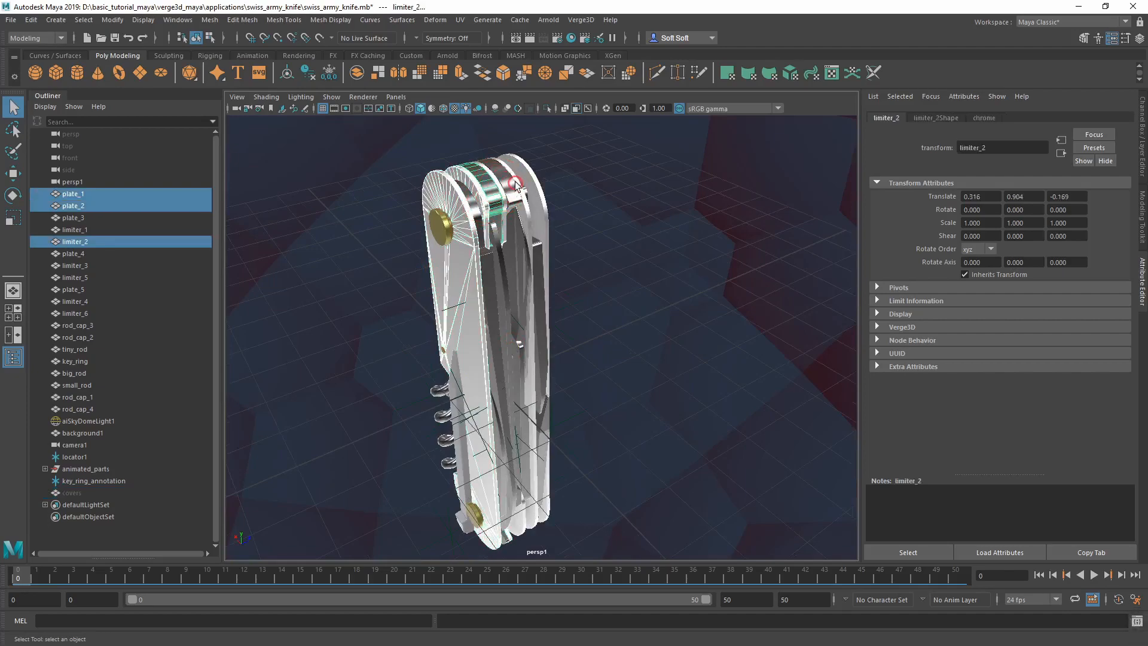
Combine the five knife plates, plate_1 to plate_5, into a single mesh.
click(470, 195)
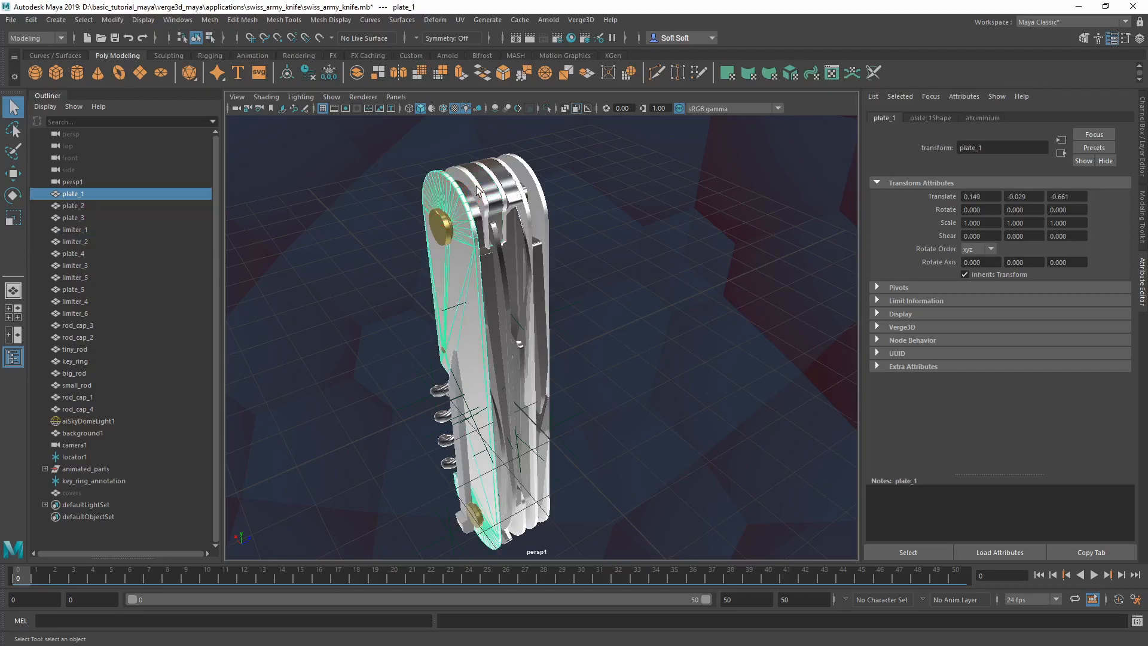
shift+click(478, 188)
alt+right_drag(518, 190, 523, 264)
alt+middle_drag(522, 264, 528, 311)
alt+drag(528, 310, 500, 292)
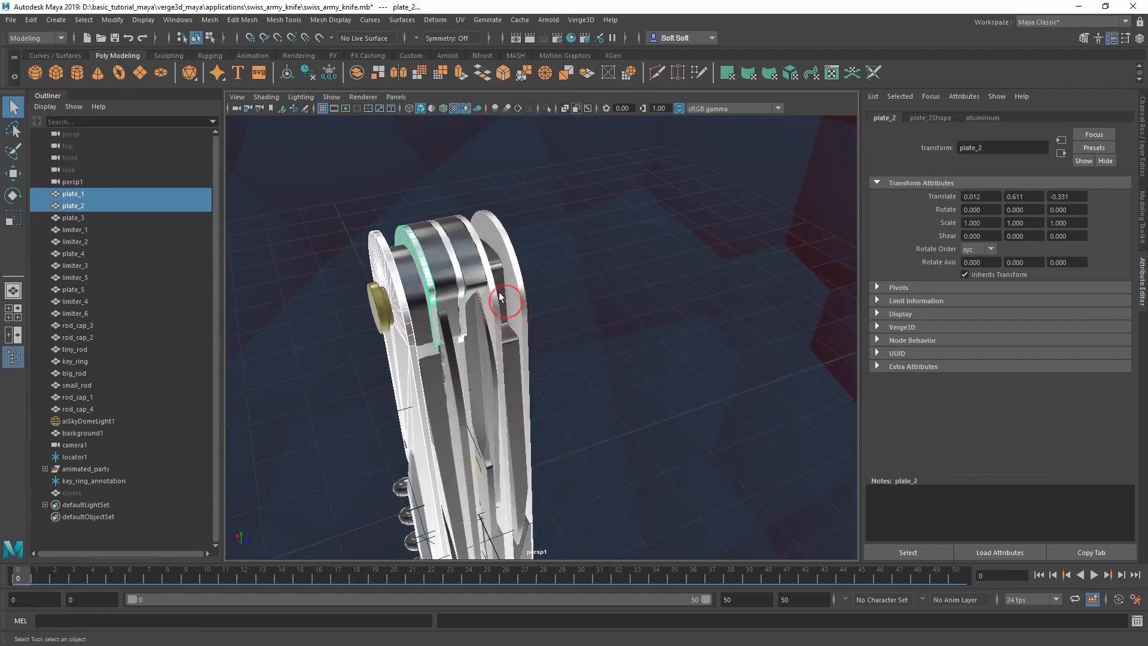
shift+click(460, 273)
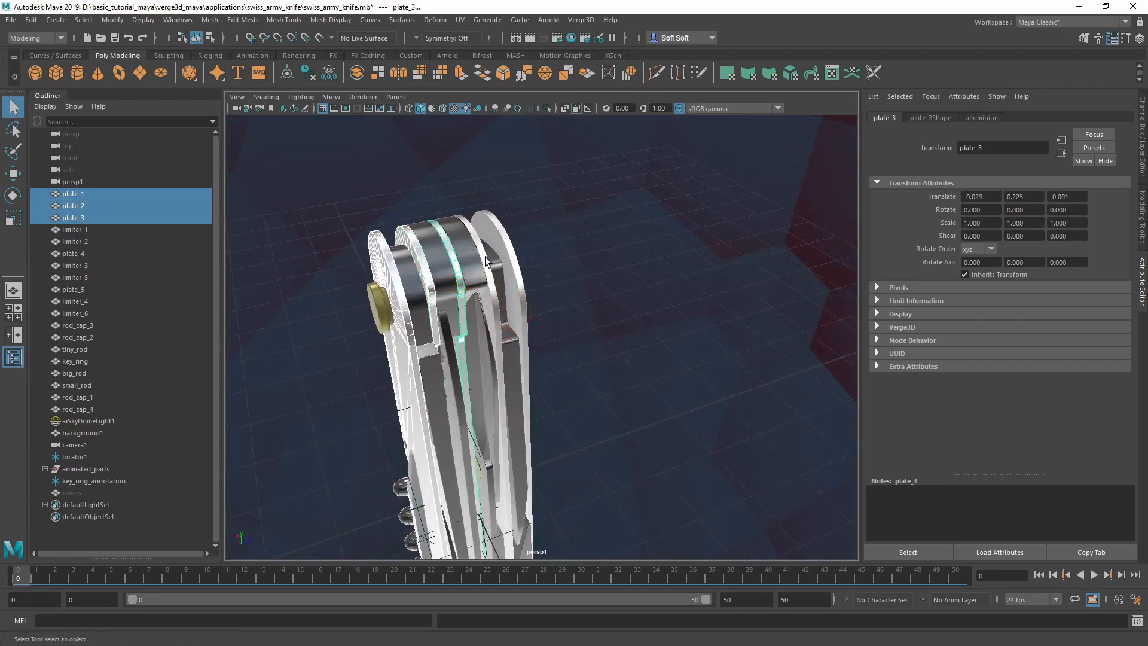
shift+click(485, 261)
shift+click(508, 251)
alt+drag(507, 251, 522, 286)
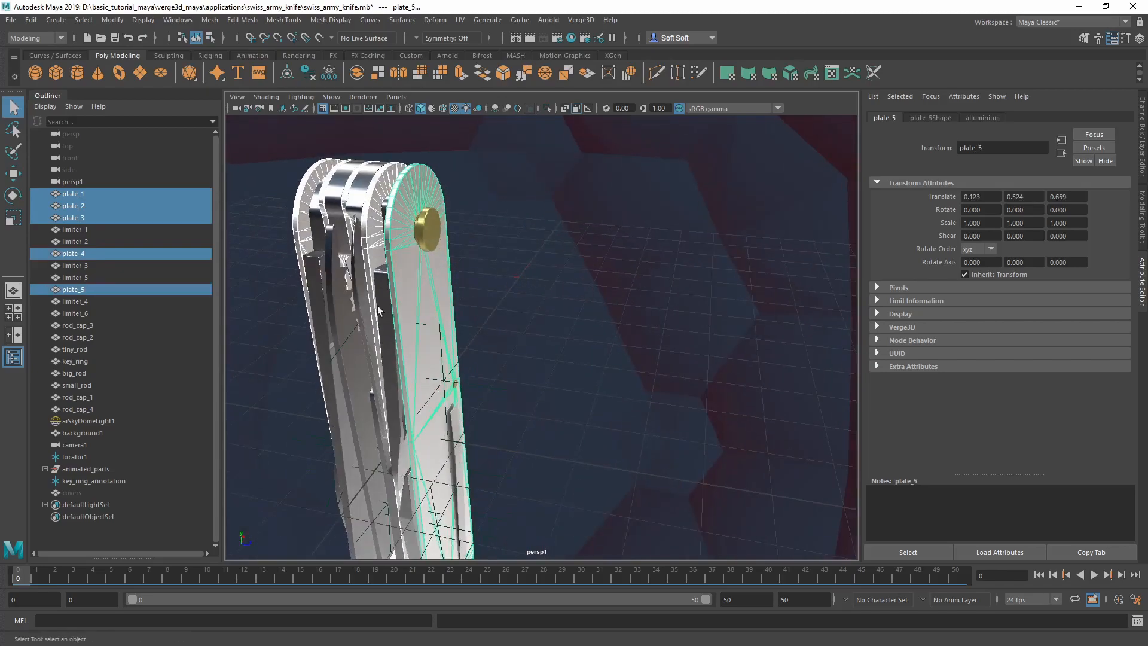
key(space)
click(160, 333)
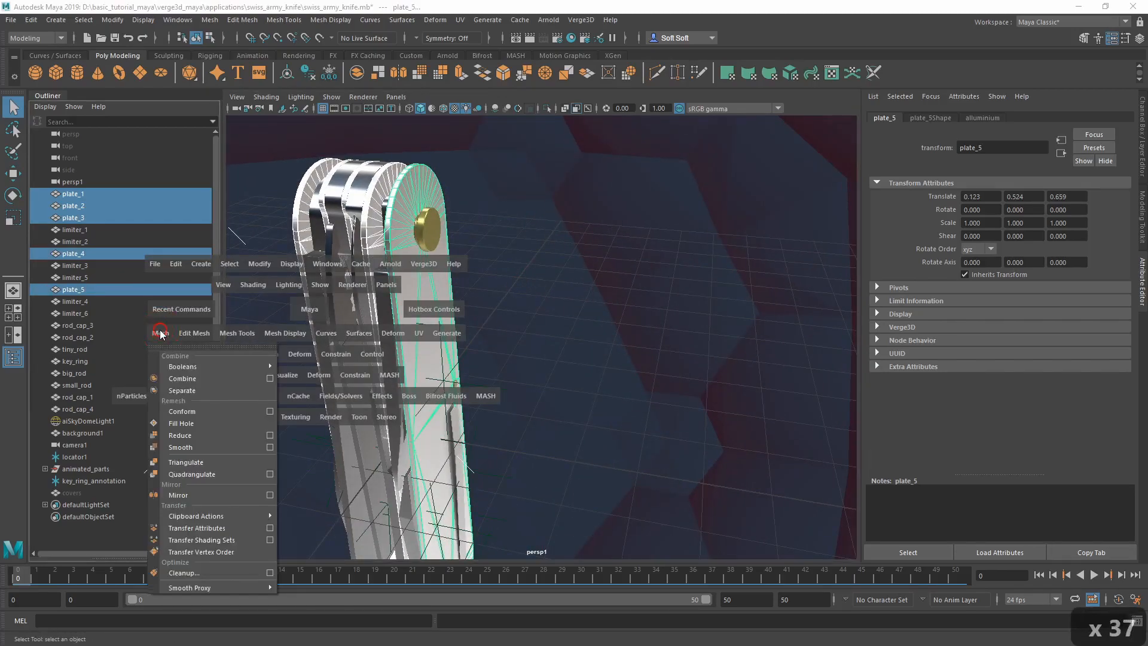
click(193, 381)
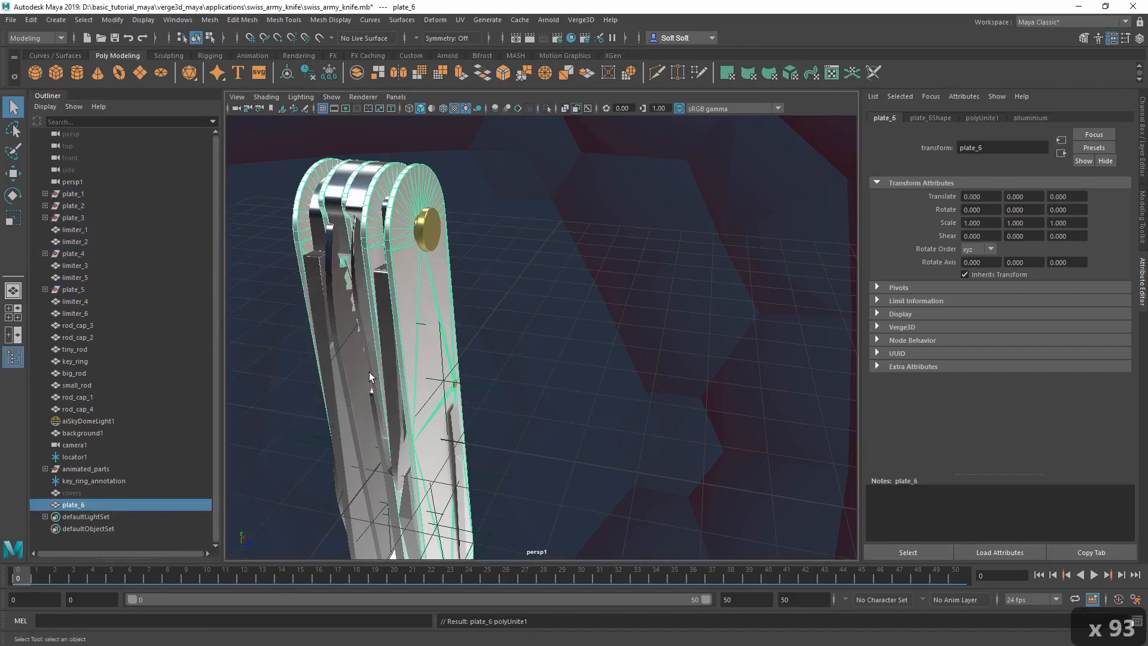
Rename the combined plate mesh as plates and delete its construction history.
double_click(82, 506)
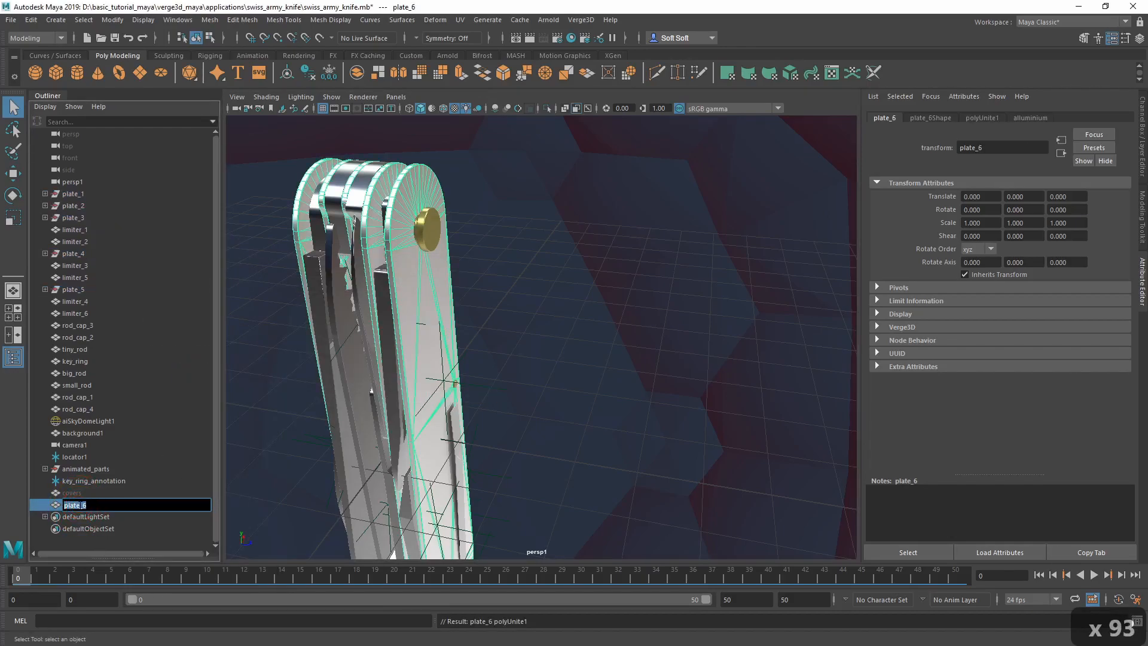
text(plates)
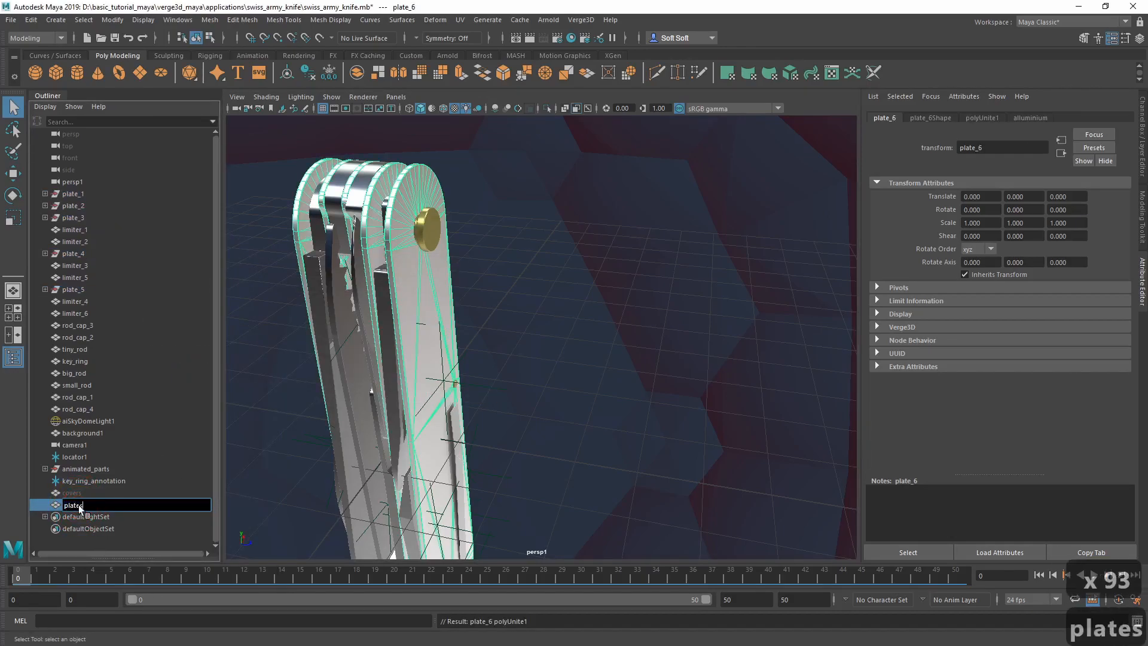
key(Return)
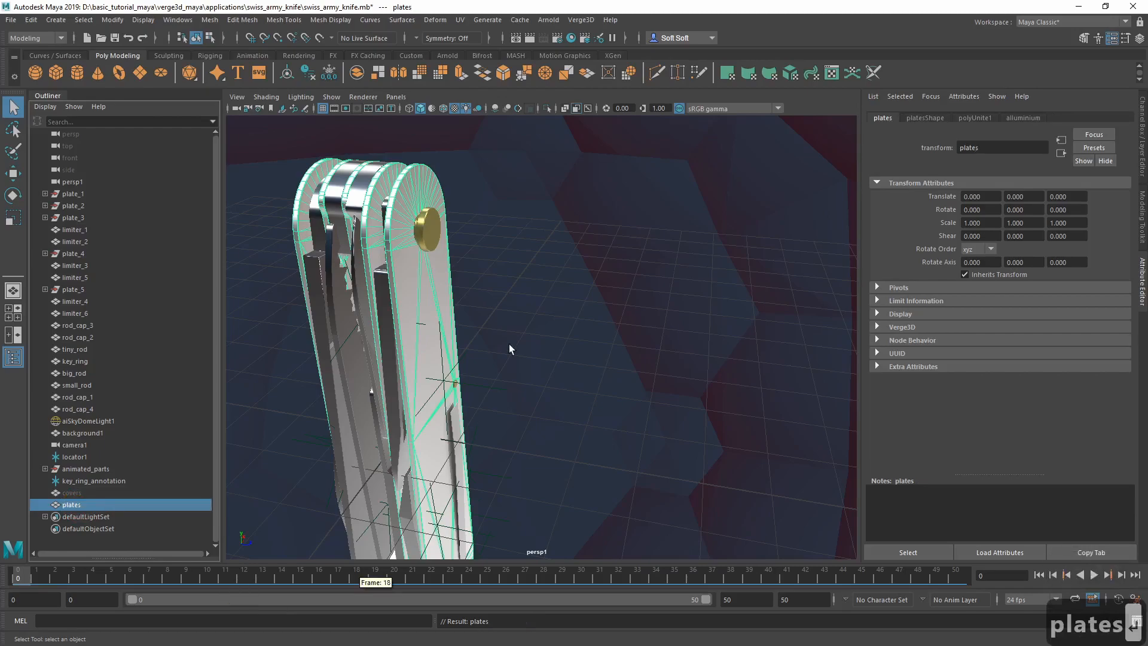
click(308, 71)
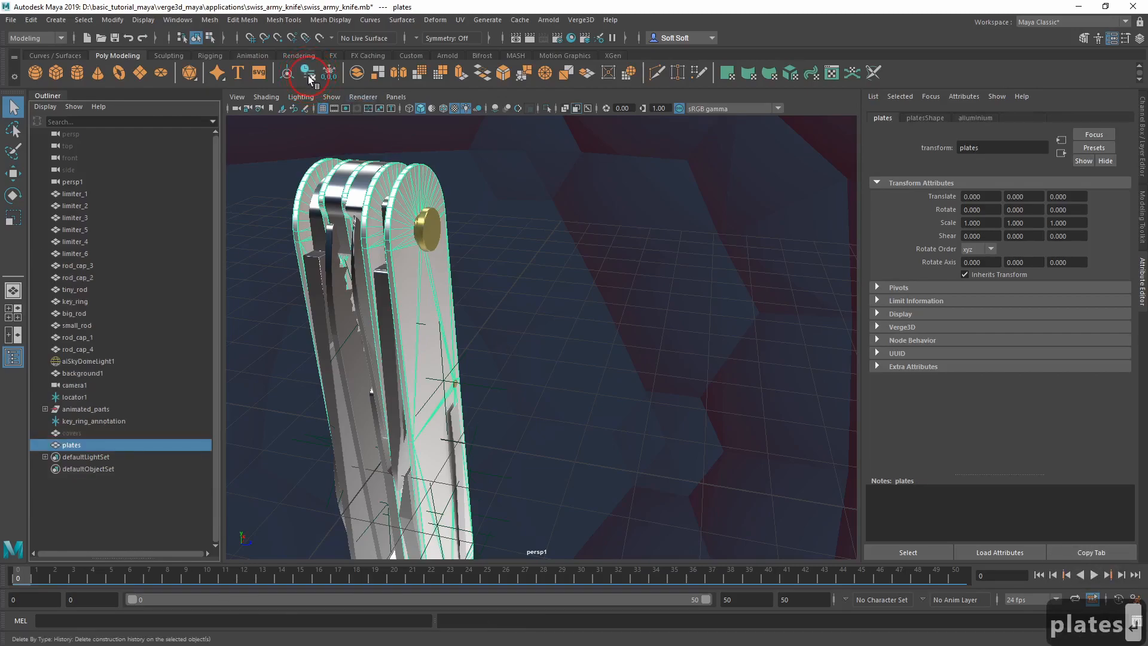
Hide the plates mesh to expose the knife's inner parts.
key(h)
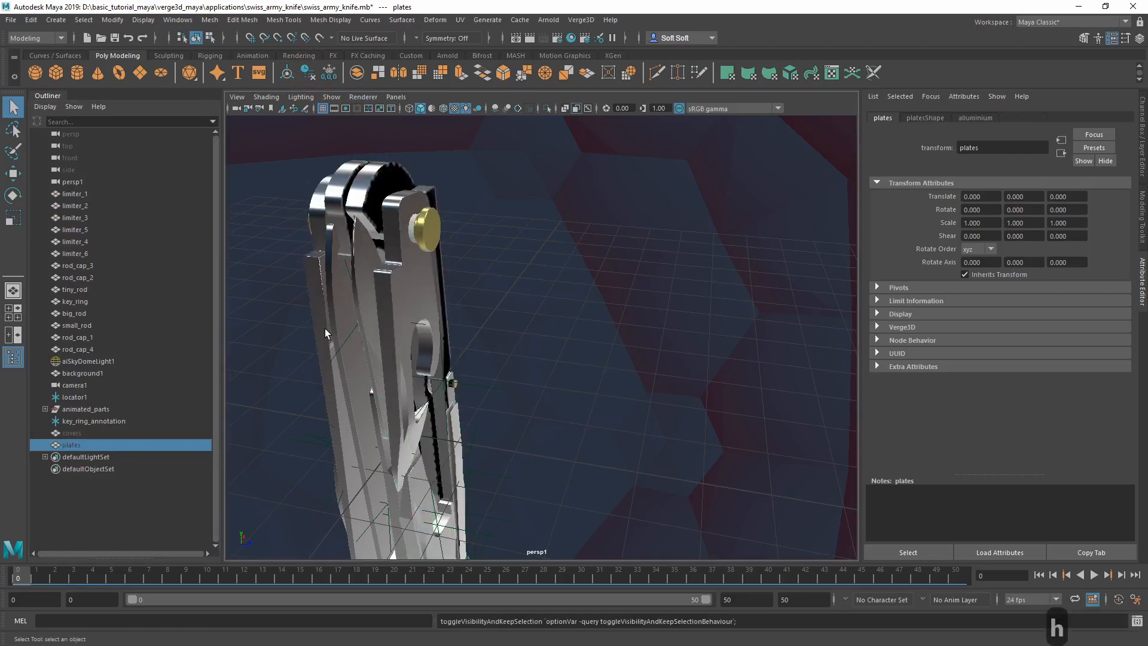
alt+drag(317, 341, 413, 330)
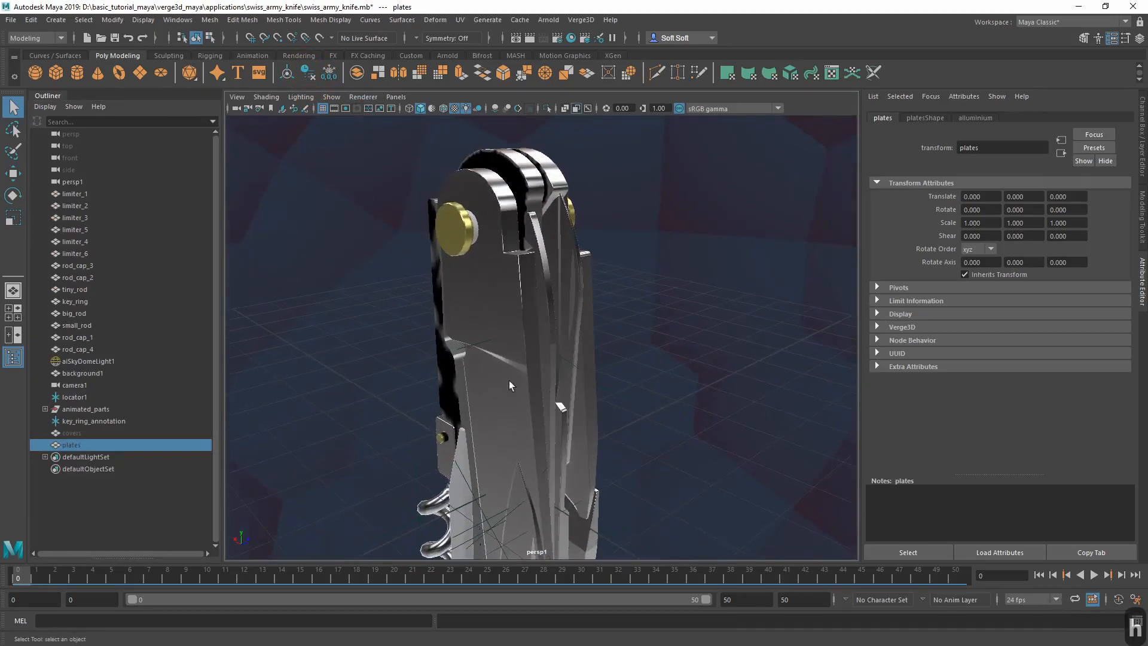
alt+middle_drag(582, 400, 563, 386)
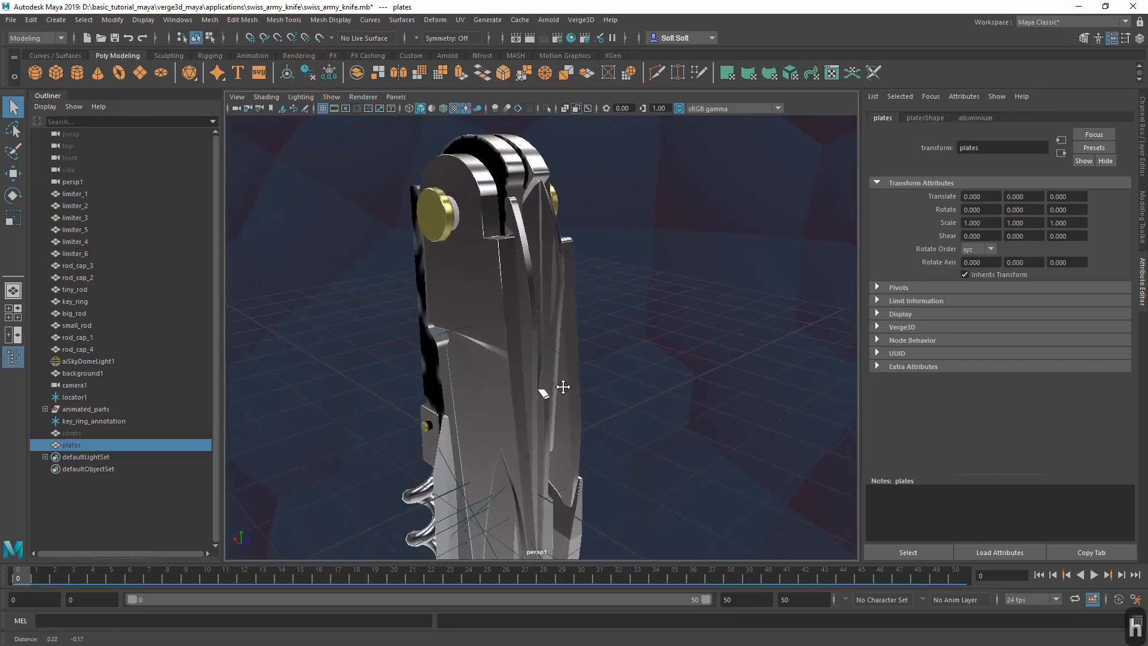
Hide the animated_parts group to expose the limiters and rods inside the knife.
click(94, 408)
alt+drag(391, 396, 610, 405)
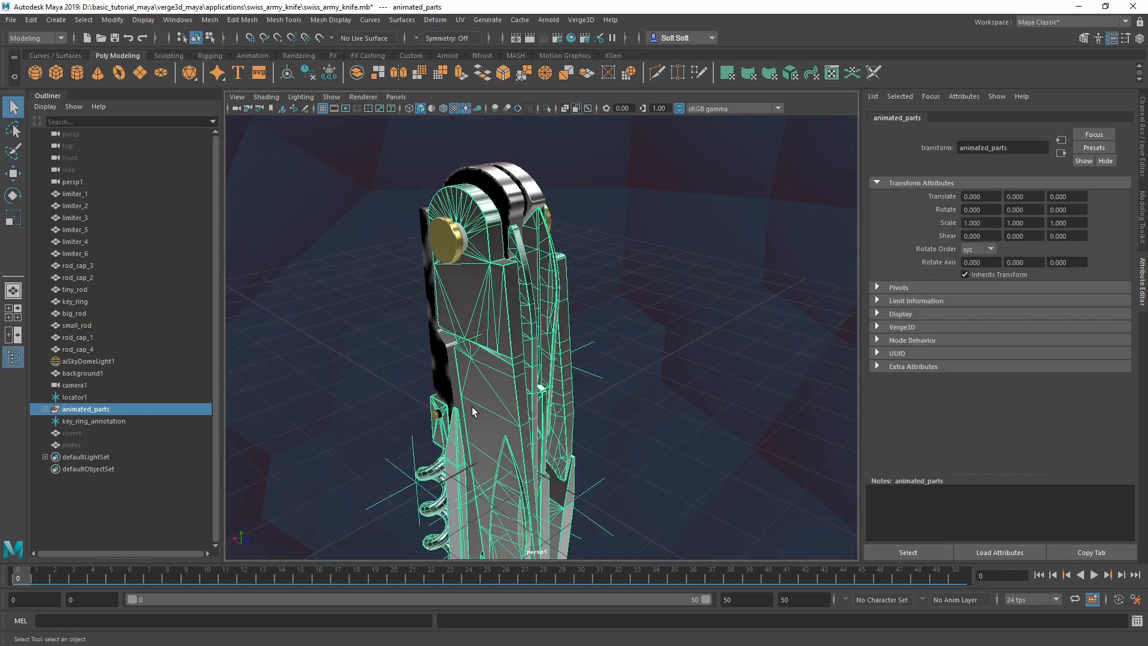
key(h)
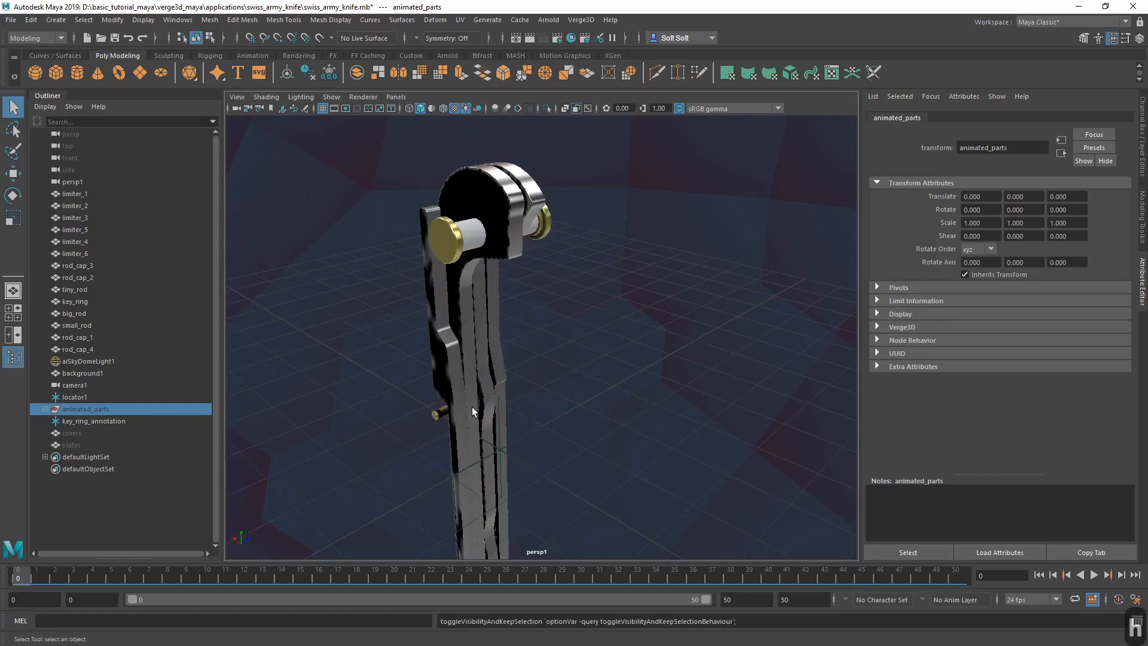
Combine limiter_1 to limiter_6 and the key_ring into a single mesh and delete its construction history.
alt+drag(390, 357, 418, 346)
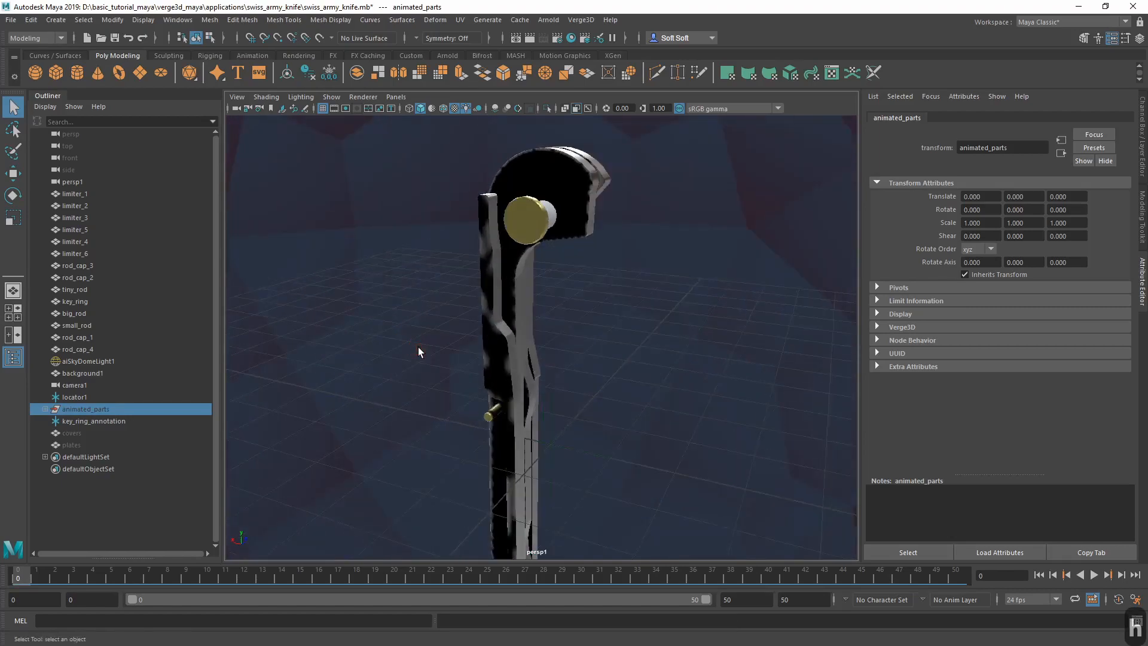
alt+drag(417, 291, 560, 296)
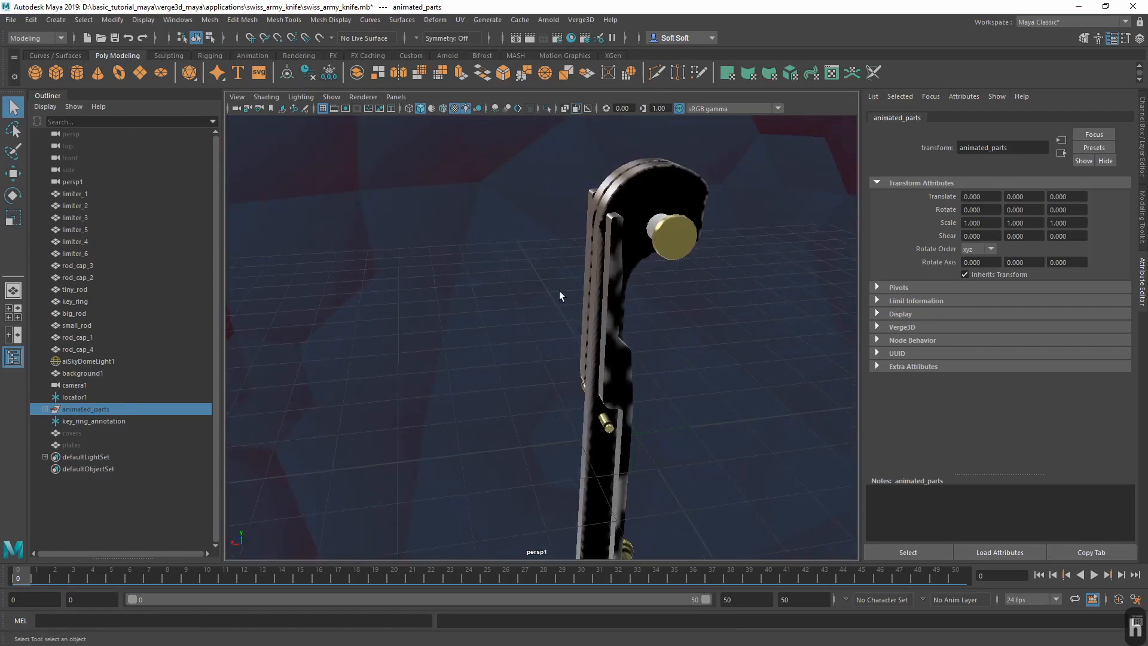
click(612, 280)
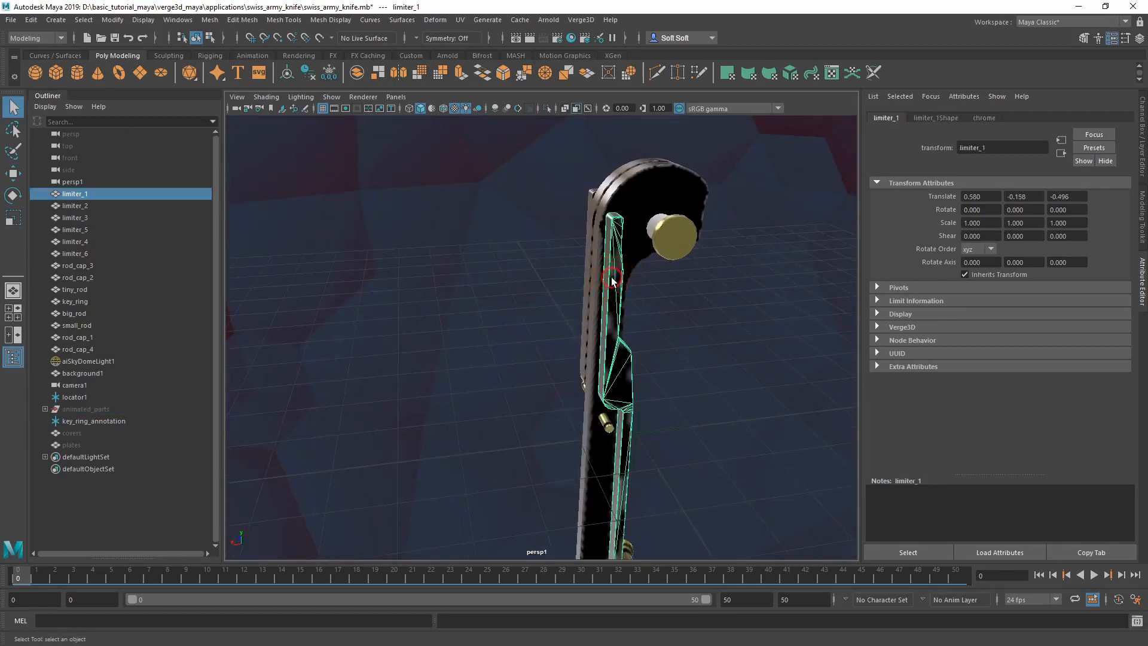
shift+click(643, 187)
alt+drag(639, 189, 574, 202)
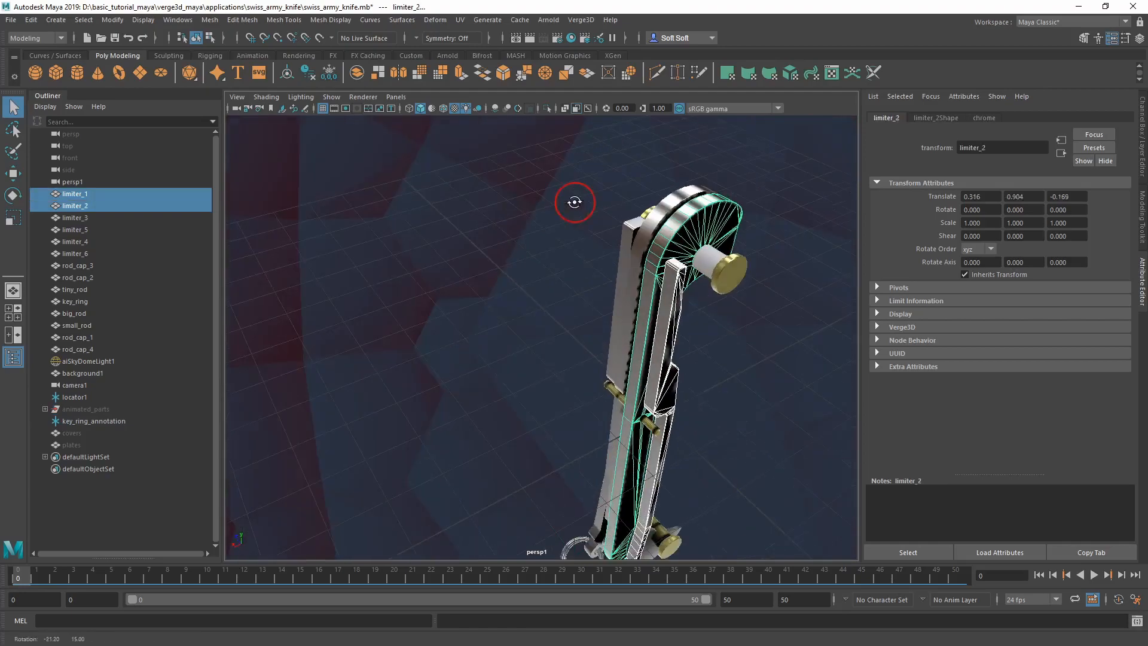
shift+click(648, 221)
alt+drag(531, 263, 617, 243)
shift+click(622, 287)
alt+middle_drag(636, 399, 579, 256)
alt+drag(555, 351, 577, 439)
shift+click(577, 350)
alt+middle_drag(577, 438, 583, 313)
alt+right_drag(583, 313, 555, 450)
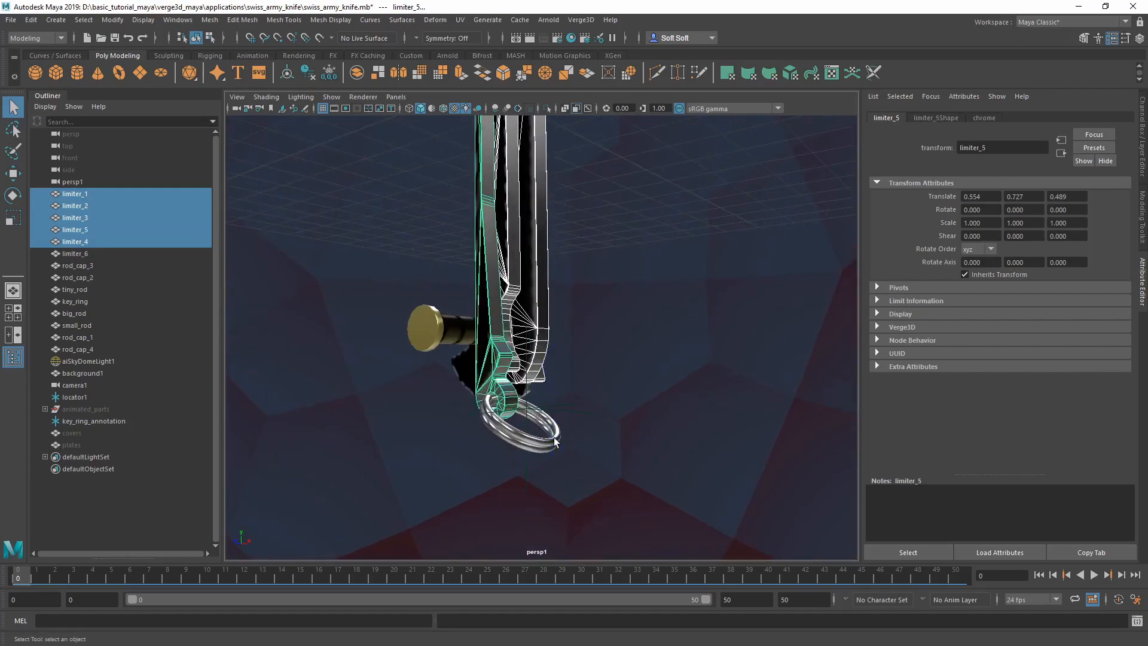
shift+click(555, 441)
alt+drag(404, 386, 440, 425)
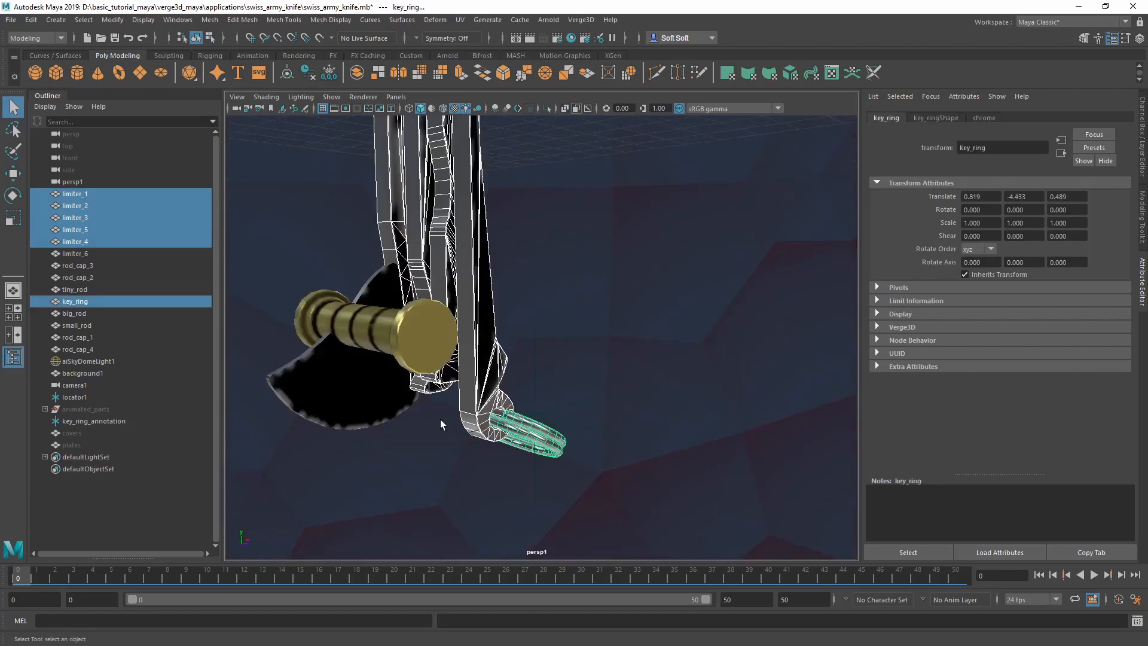
shift+click(367, 411)
key(space)
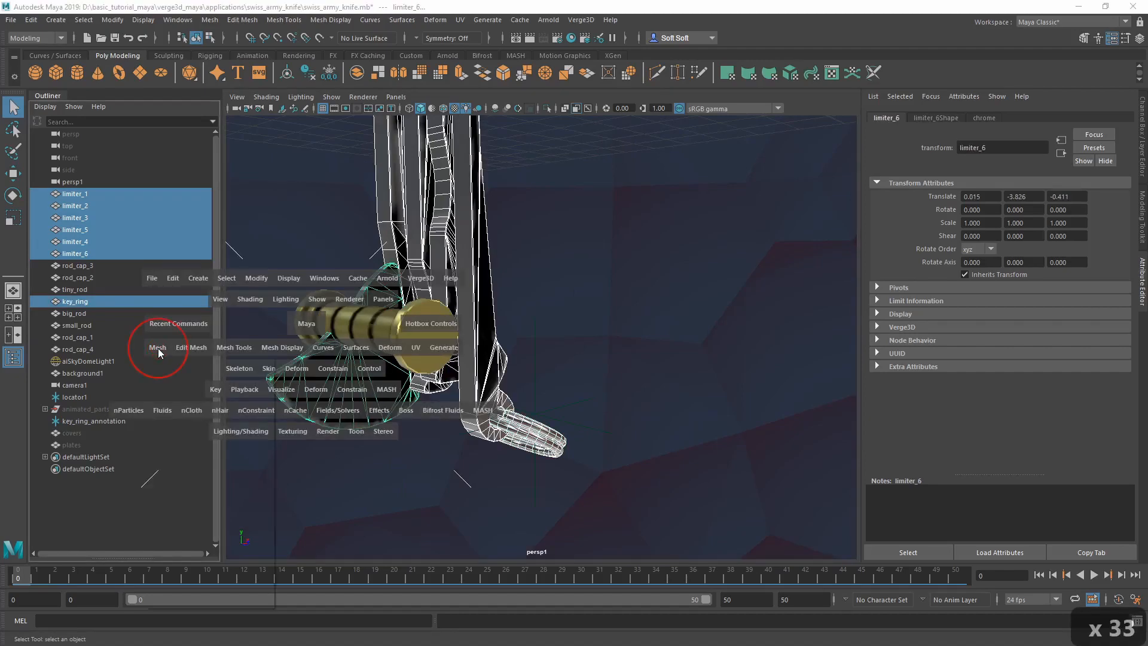
drag(158, 353, 256, 402)
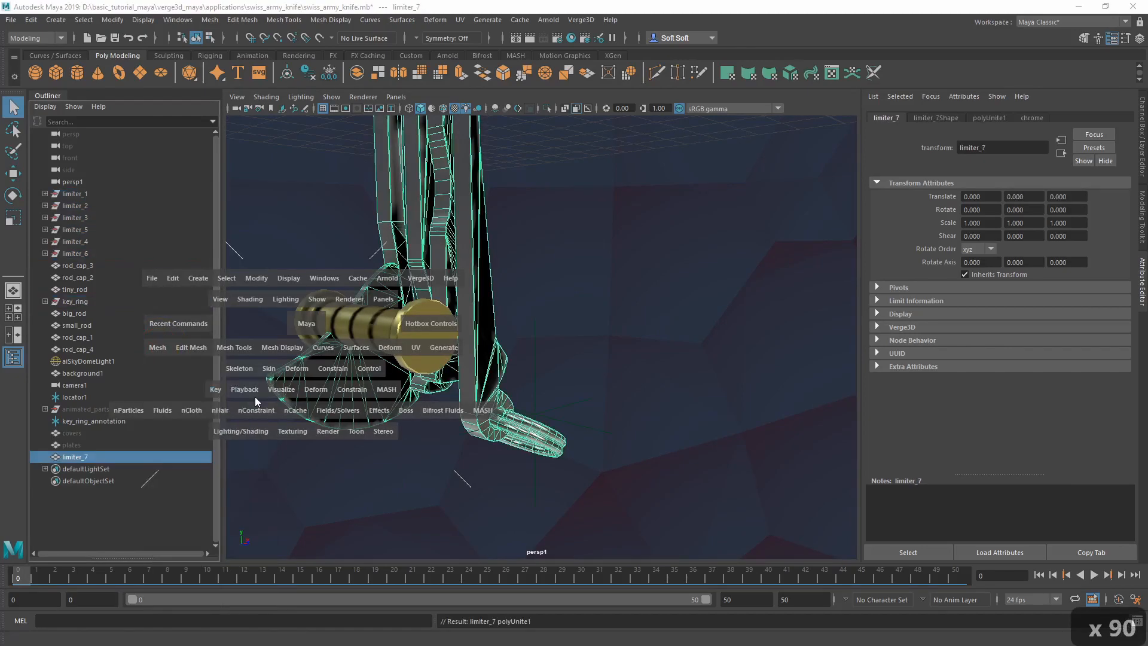
click(308, 72)
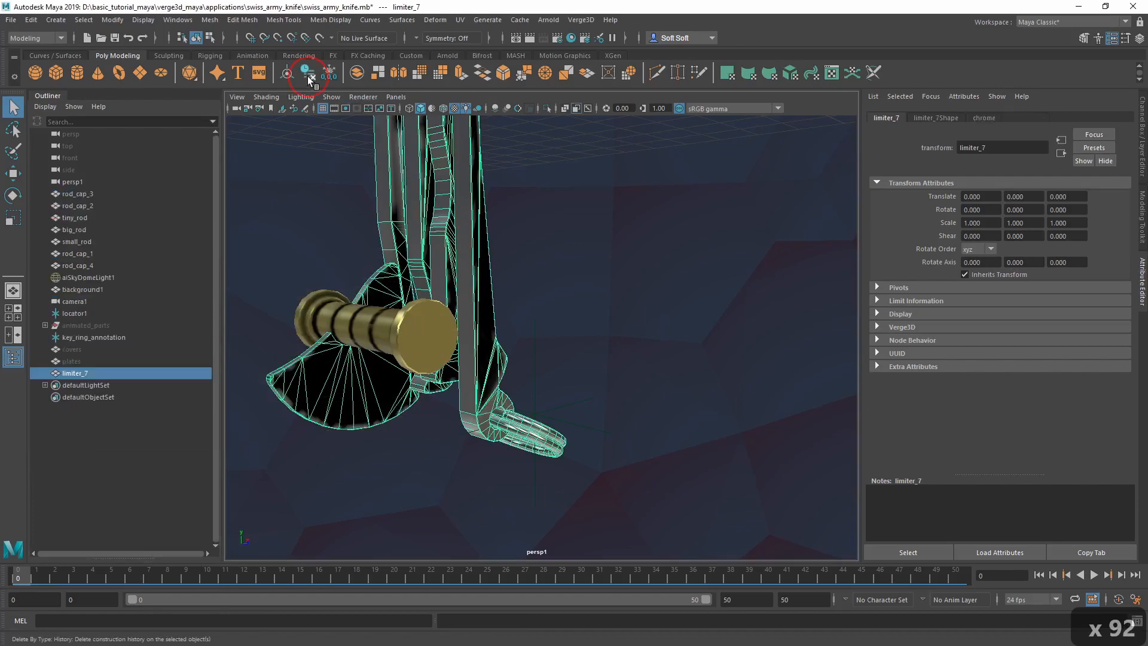
Rename the combined limiter and key ring mesh as limiters and hide it in the viewport.
click(84, 375)
double_click(82, 374)
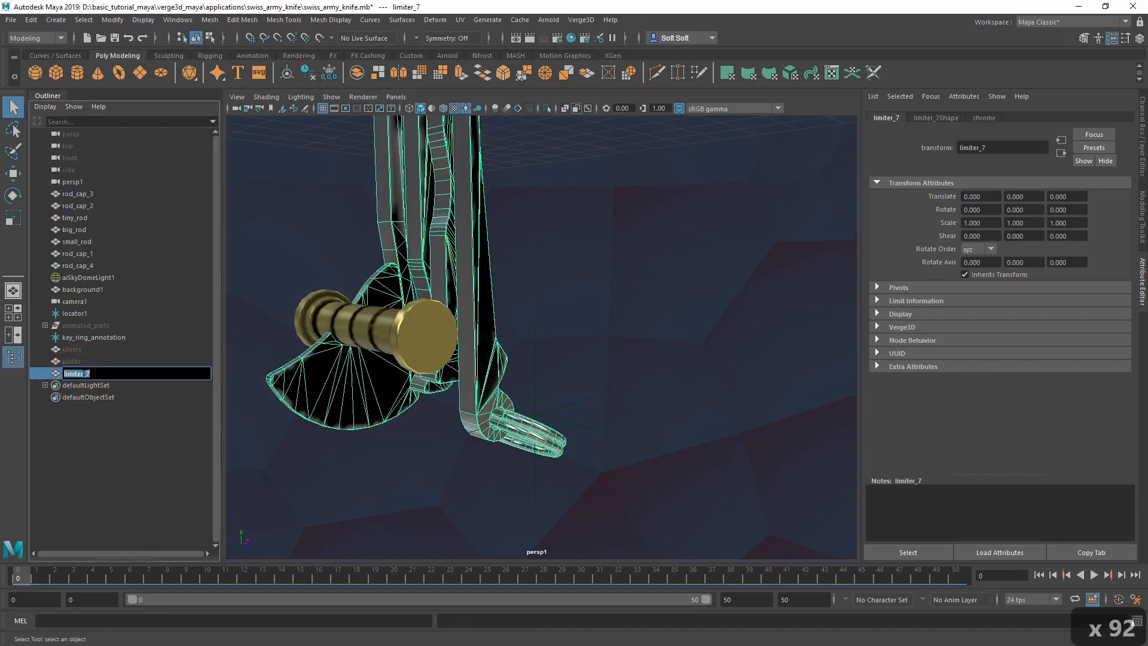
text(li)
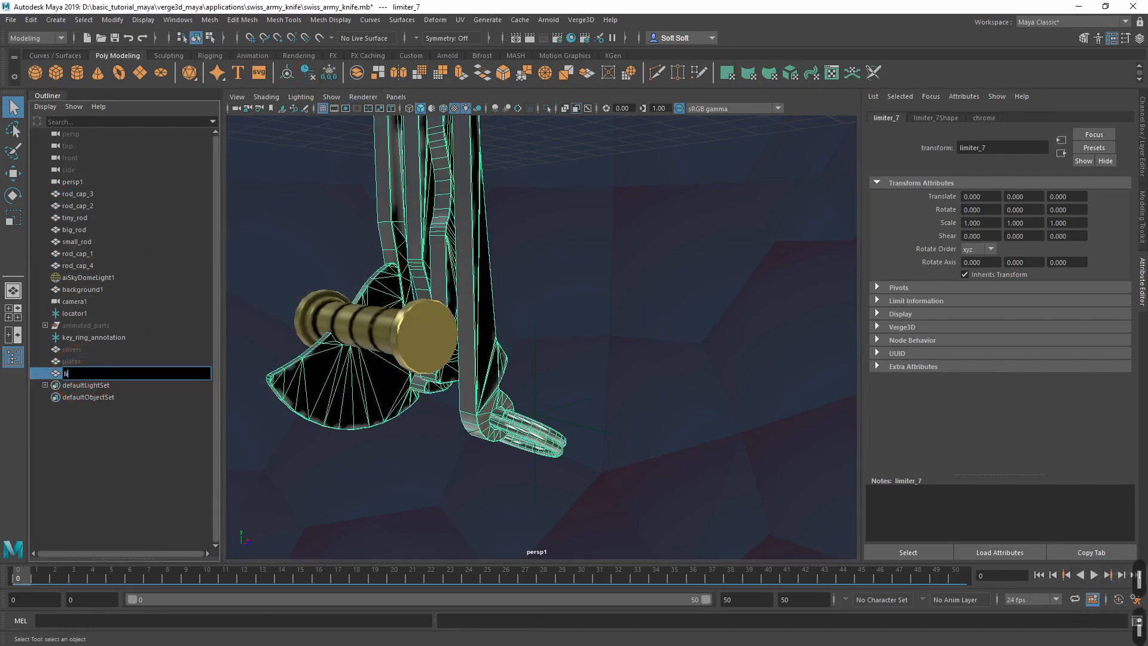
text(miters)
key(Return)
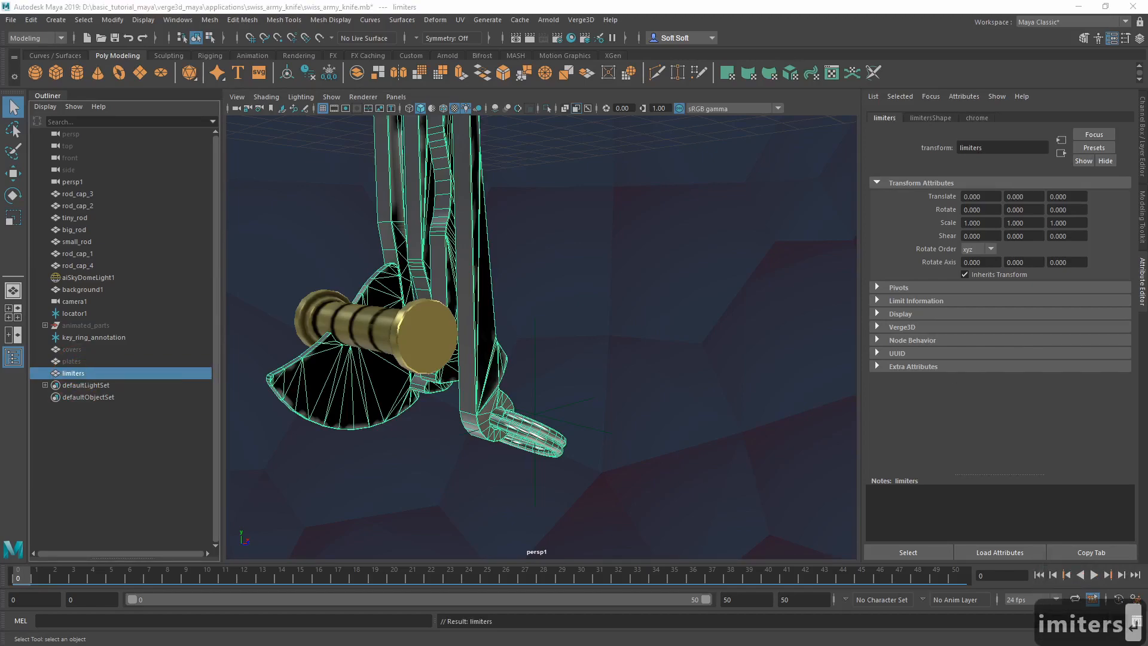
alt+drag(404, 361, 420, 304)
key(ctrl+h)
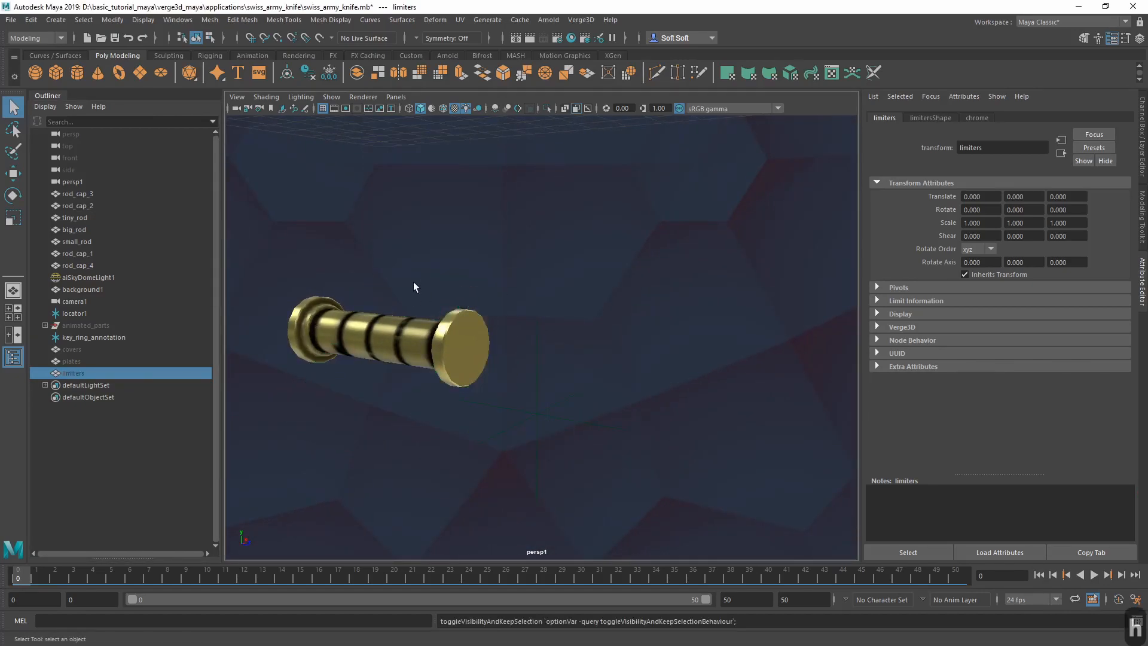
Assign the existing brass material to small_rod together with its end caps, rod_cap_1 and rod_cap_4.
alt+middle_drag(416, 287, 440, 366)
alt+right_drag(440, 366, 461, 263)
alt+right_drag(494, 371, 500, 304)
alt+middle_drag(500, 304, 509, 409)
alt+drag(507, 370, 529, 413)
alt+middle_drag(538, 298, 543, 401)
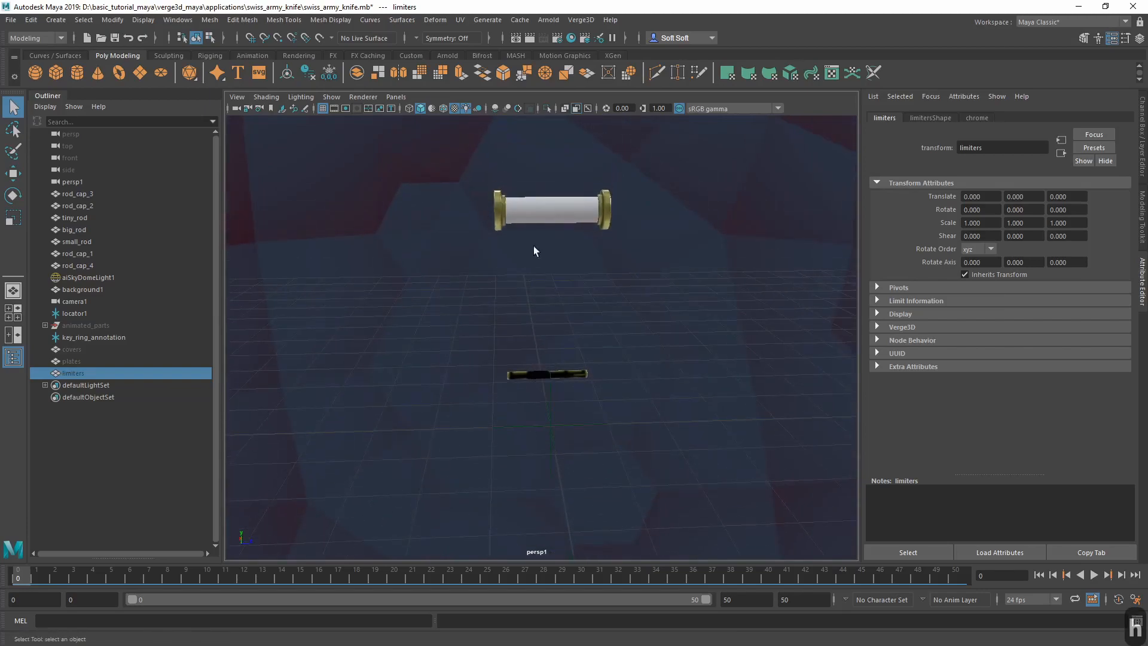
click(532, 215)
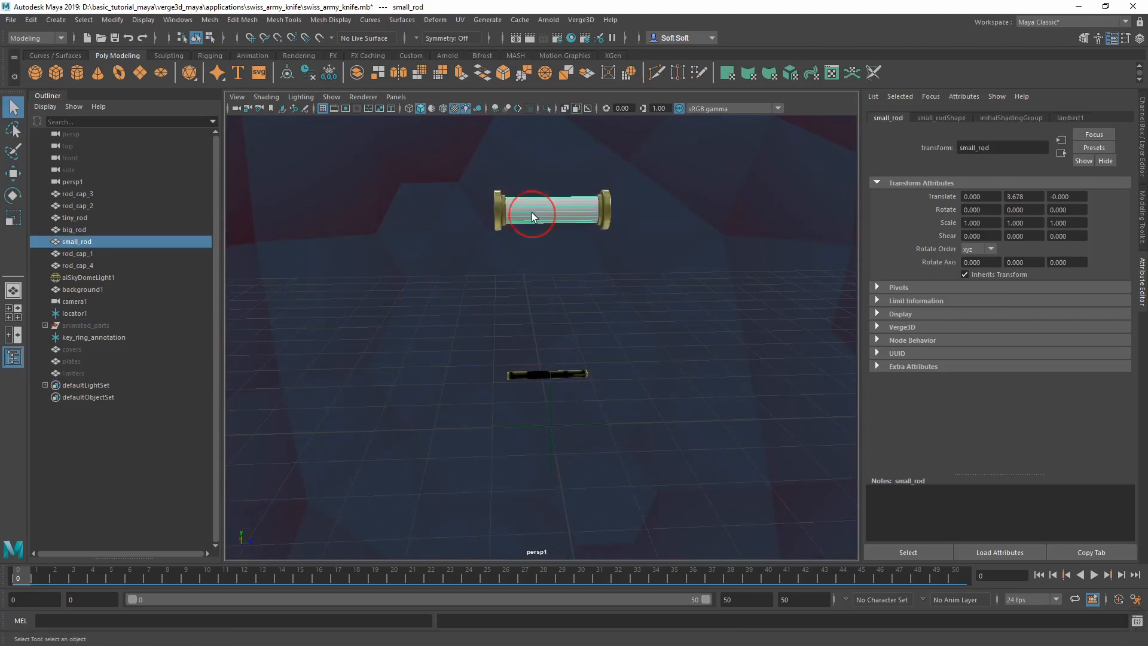
shift+click(499, 214)
shift+click(599, 210)
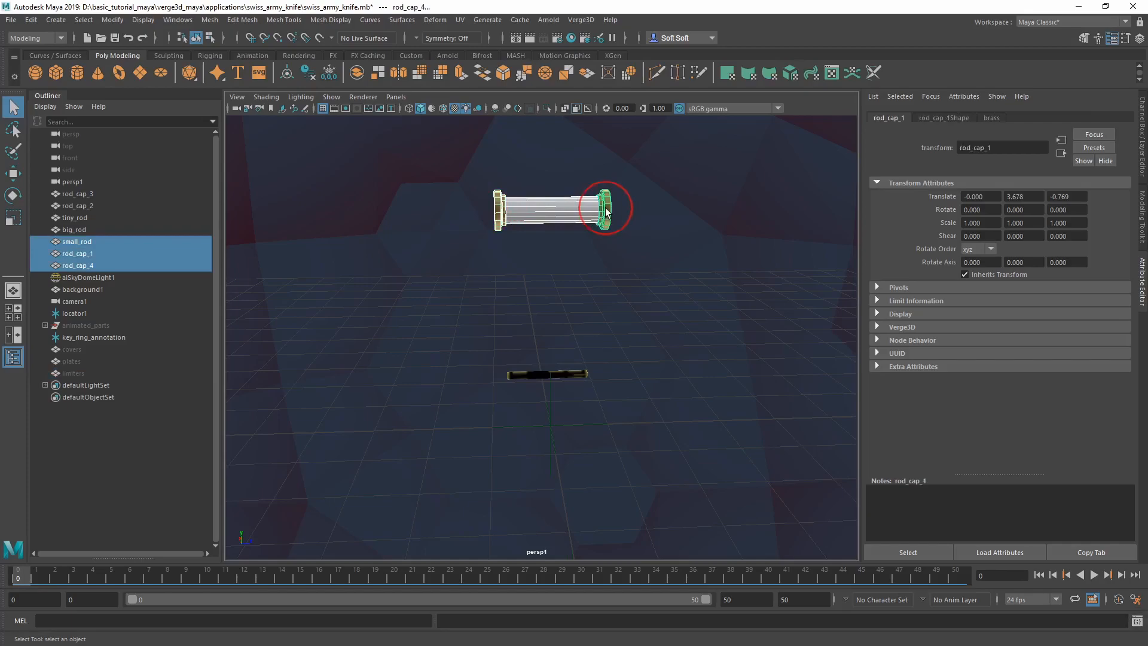
click(179, 22)
mouse_move(199, 80)
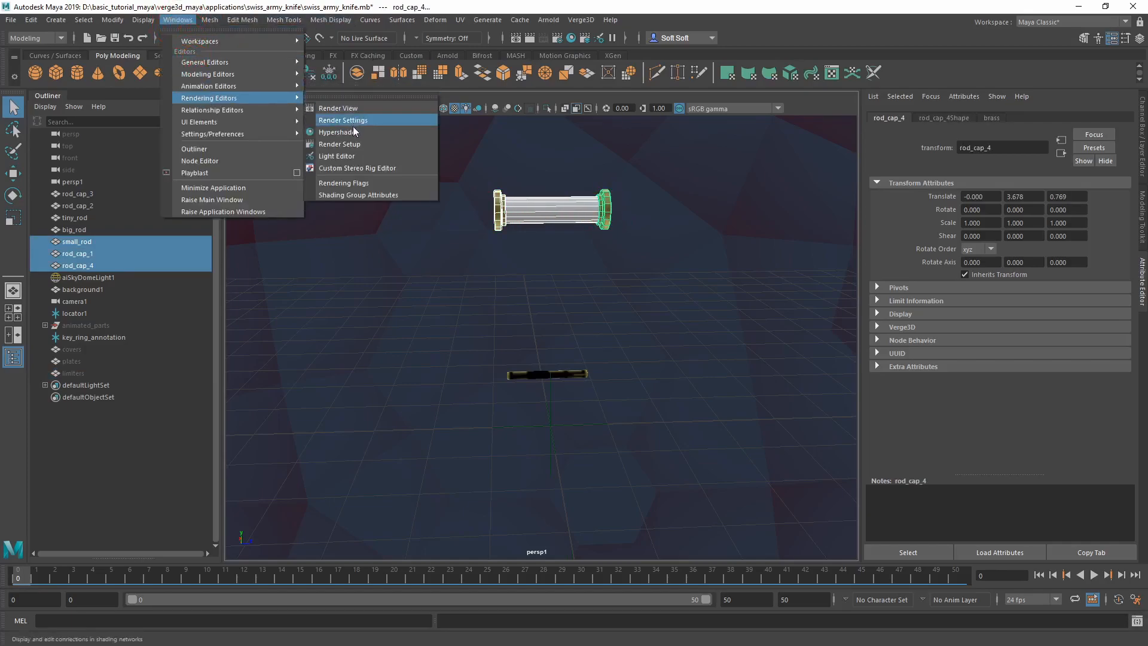
click(362, 134)
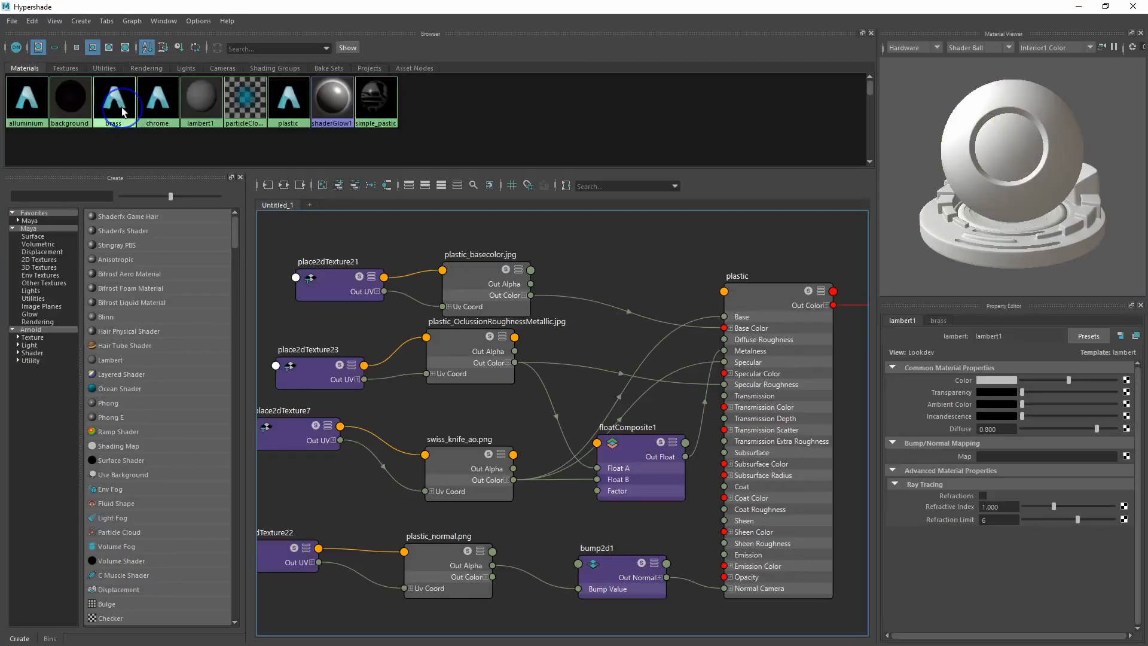
right_click(123, 112)
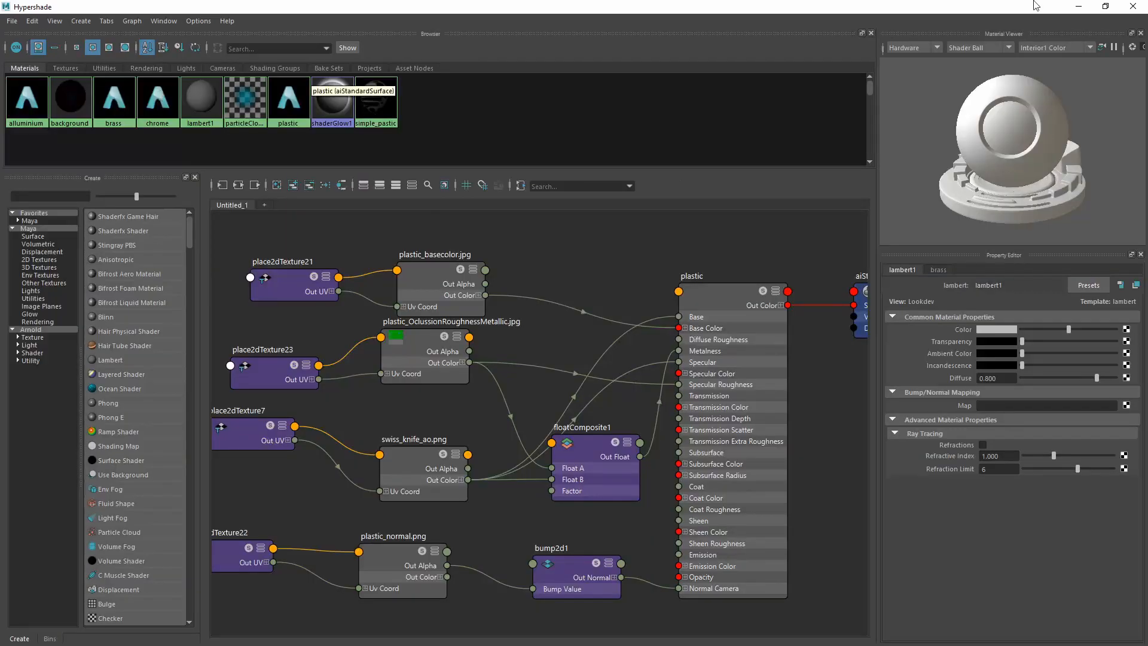
click(751, 211)
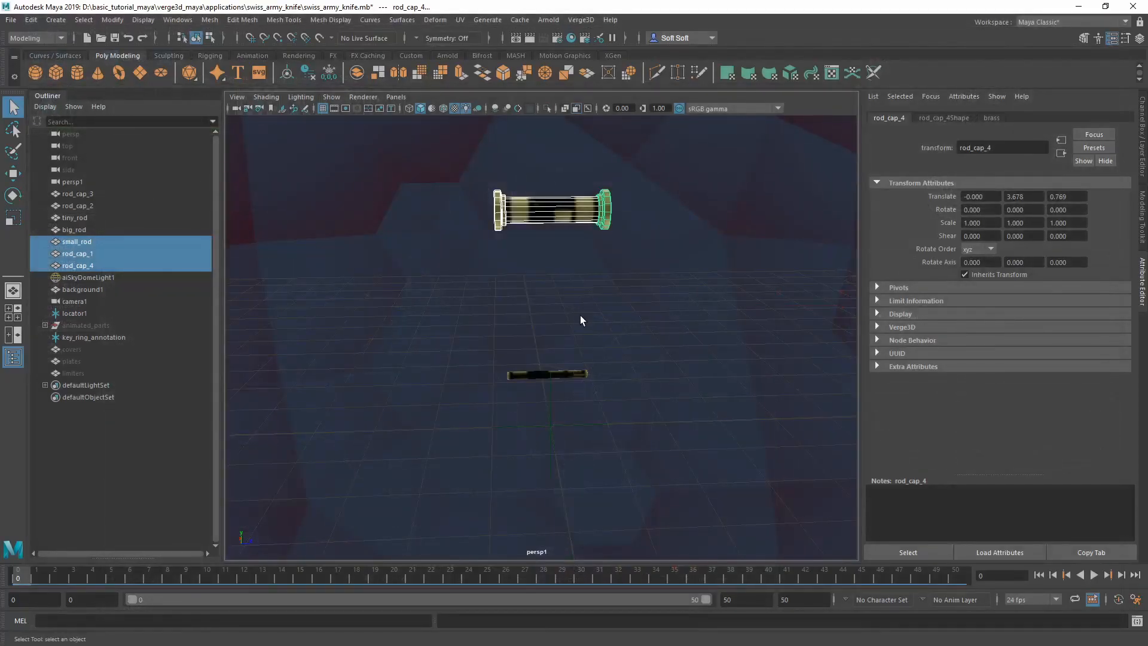
Combine the small, tiny and big rods with all four rod caps into a single mesh and delete its construction history.
alt+drag(580, 320, 539, 335)
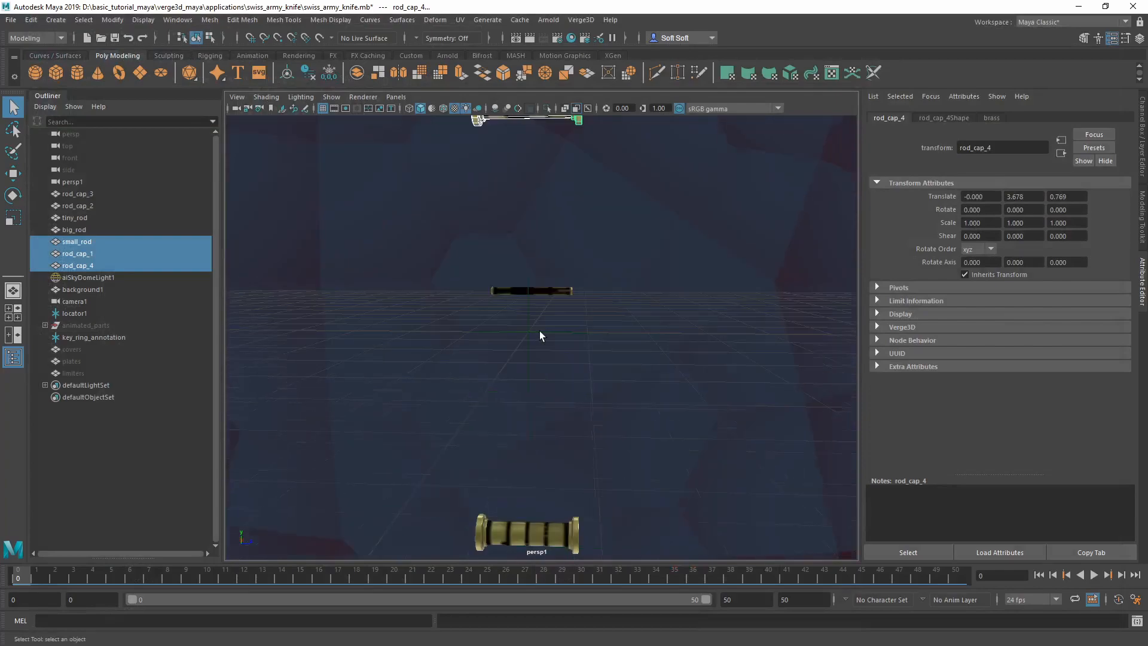
shift+click(527, 291)
alt+drag(469, 377, 524, 406)
shift+click(523, 405)
shift+click(479, 399)
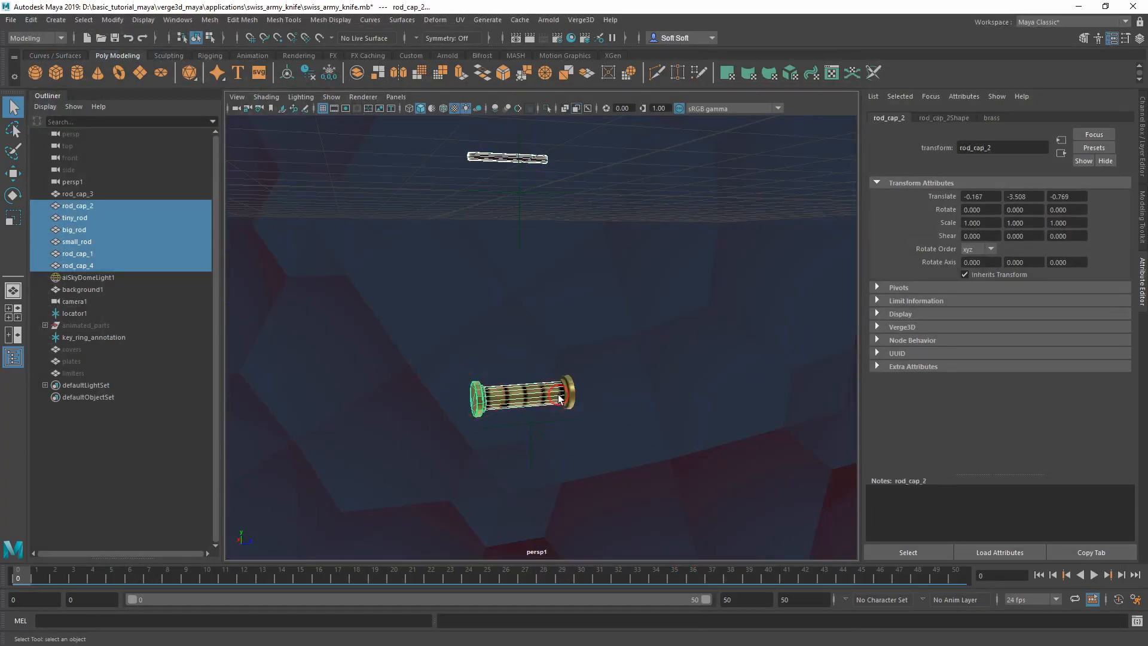
shift+click(571, 395)
key(space)
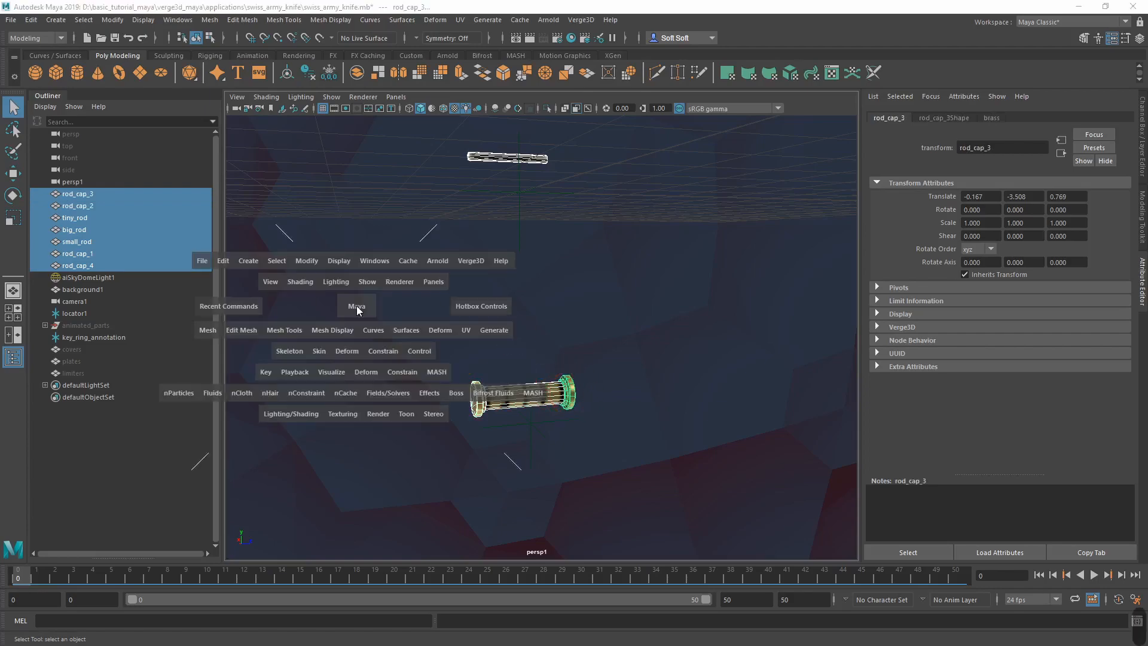
click(209, 330)
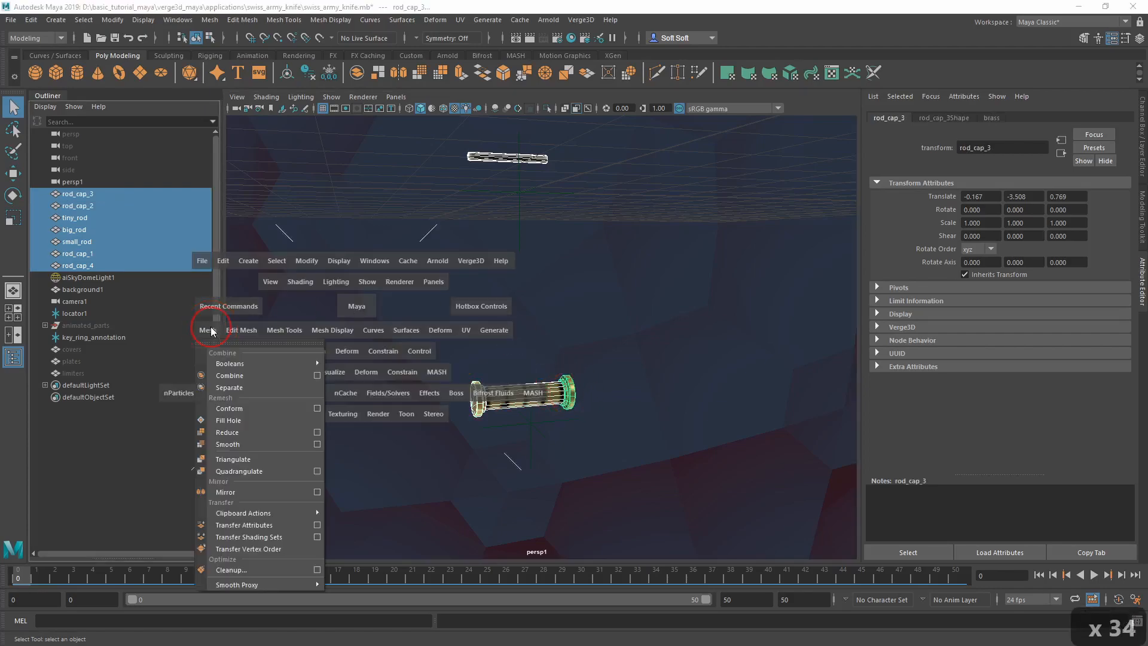
click(230, 375)
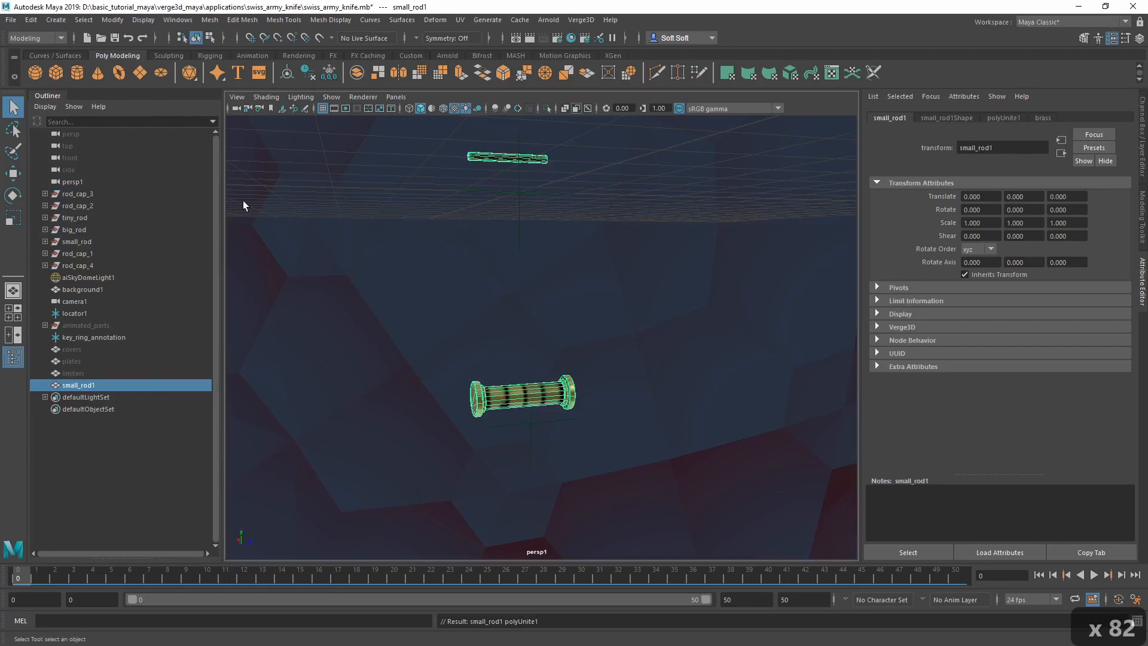
click(307, 73)
Rename the combined rod mesh as rods.
click(158, 257)
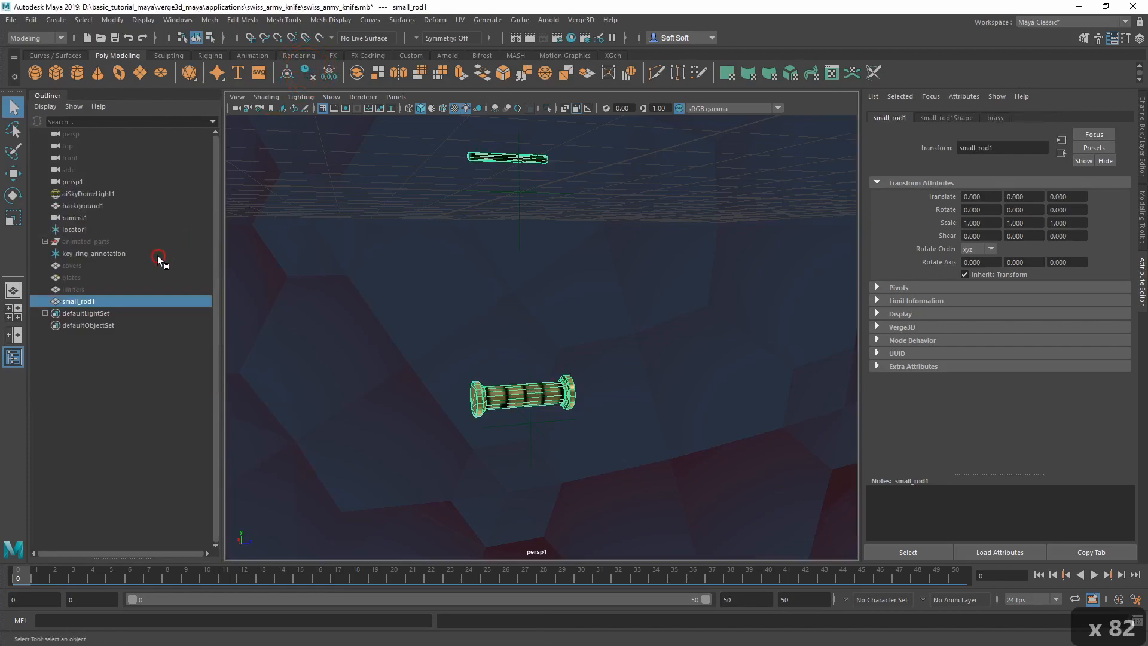
double_click(94, 301)
text(rods)
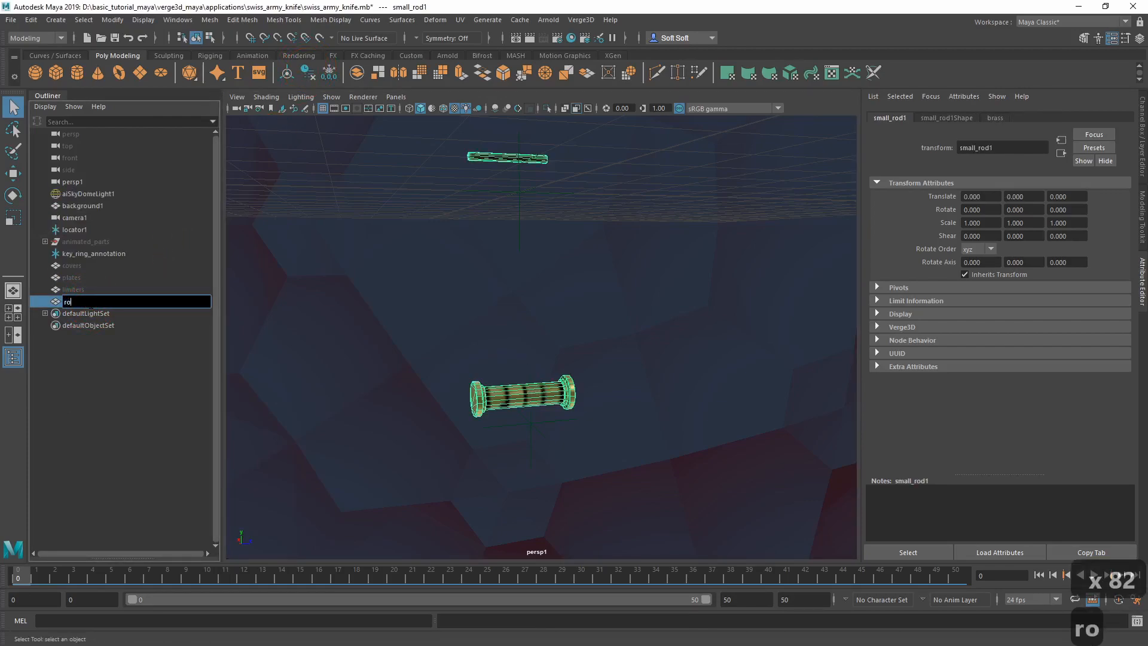
key(Return)
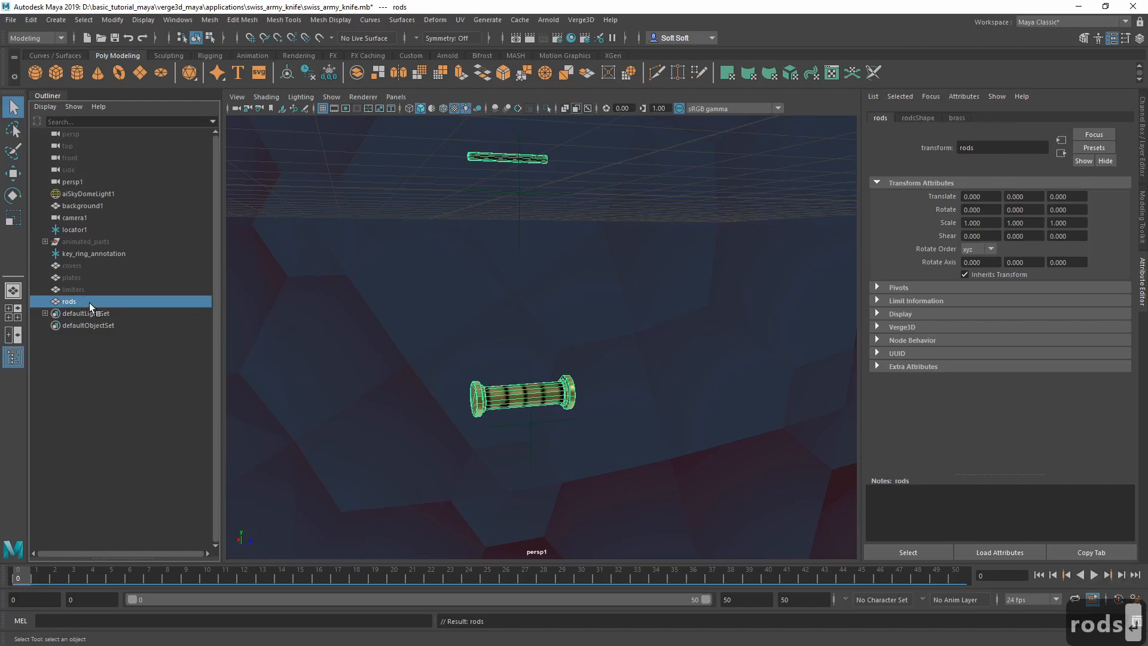
Unhide the animated_parts group and the covers, plates and limiters meshes so the whole knife is displayed.
click(91, 240)
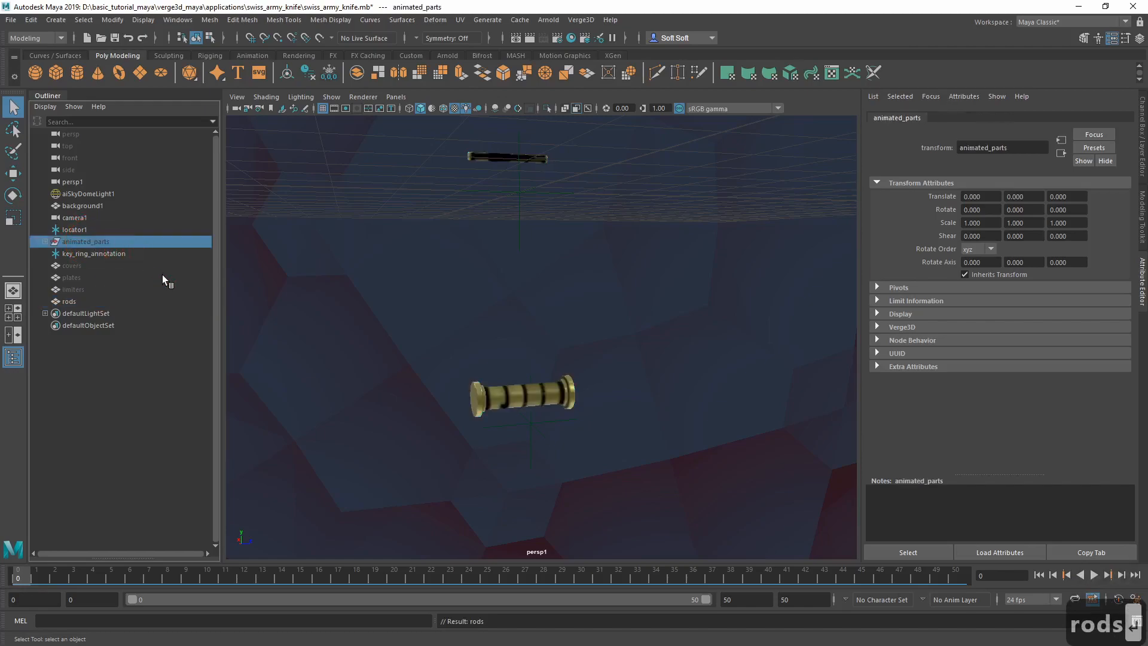
key(shift+h)
click(70, 266)
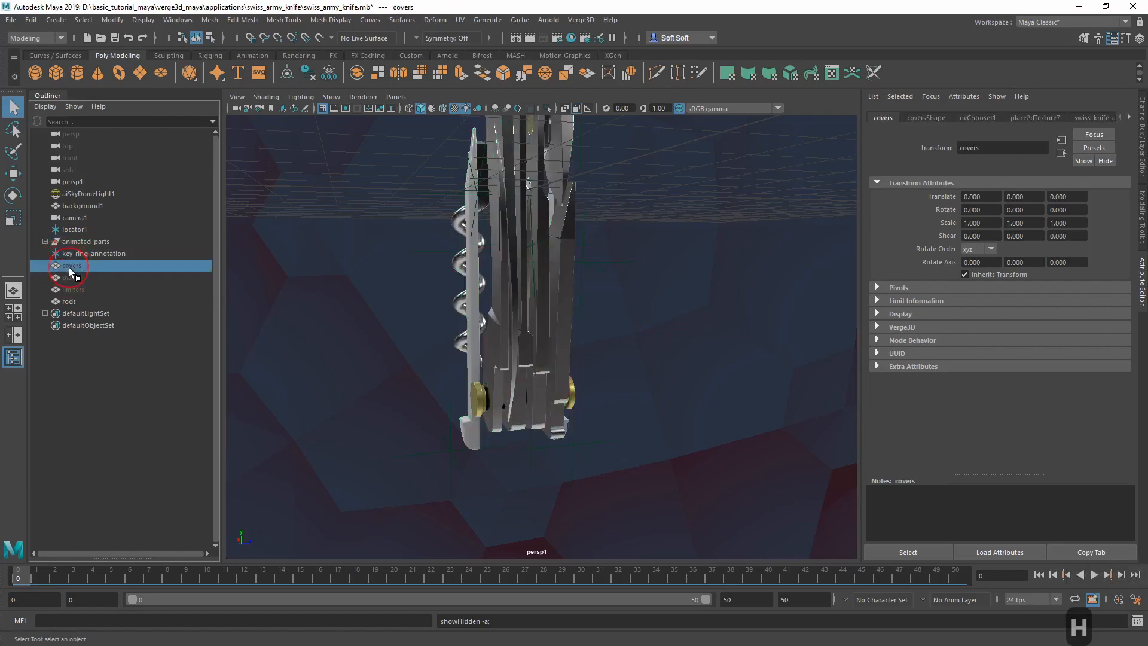
key(shift+h)
click(77, 277)
key(shift+h)
click(102, 290)
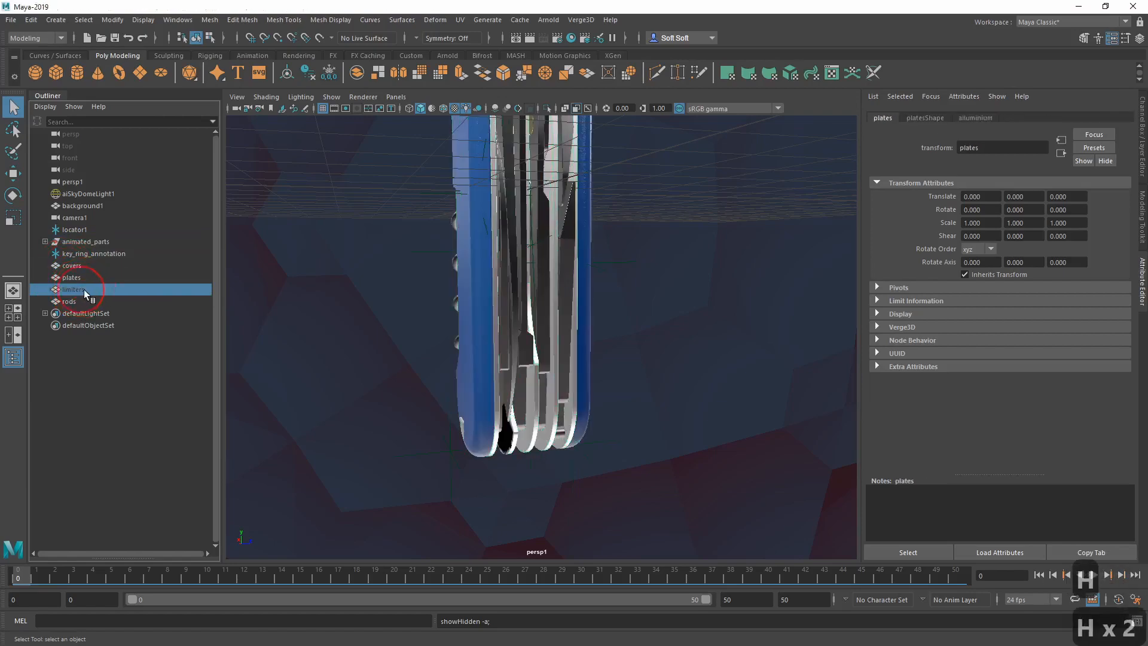
key(shift+h)
alt+drag(414, 349, 533, 359)
scroll(565, 410, down, 1)
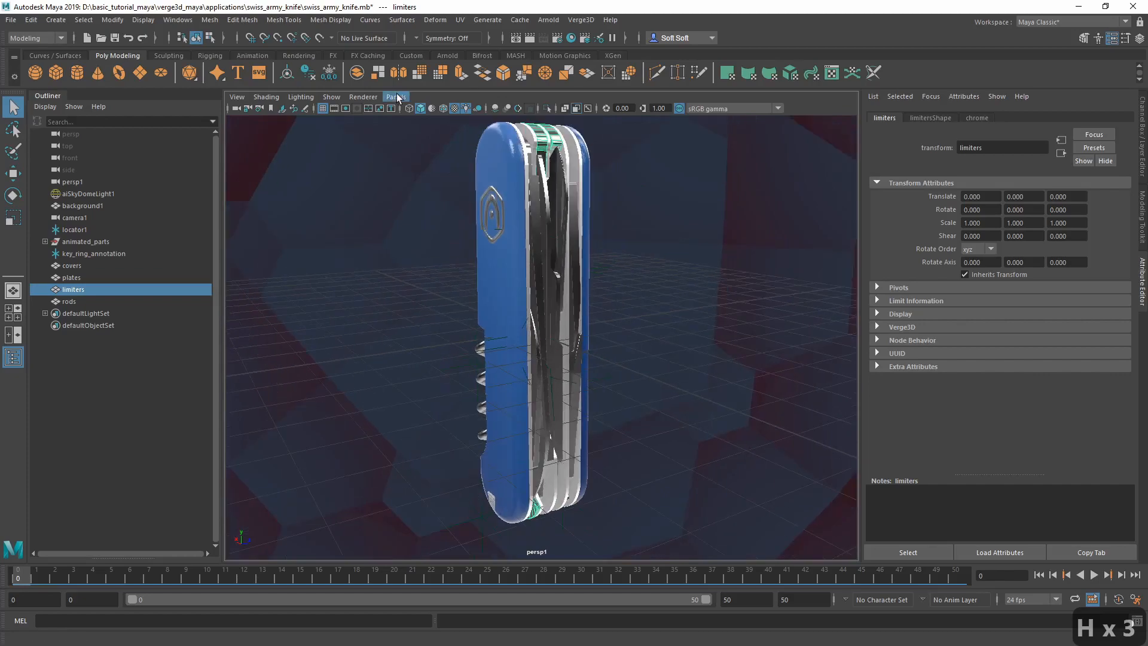
Switch the viewport to look through camera1 and save the scene.
click(389, 97)
mouse_move(412, 108)
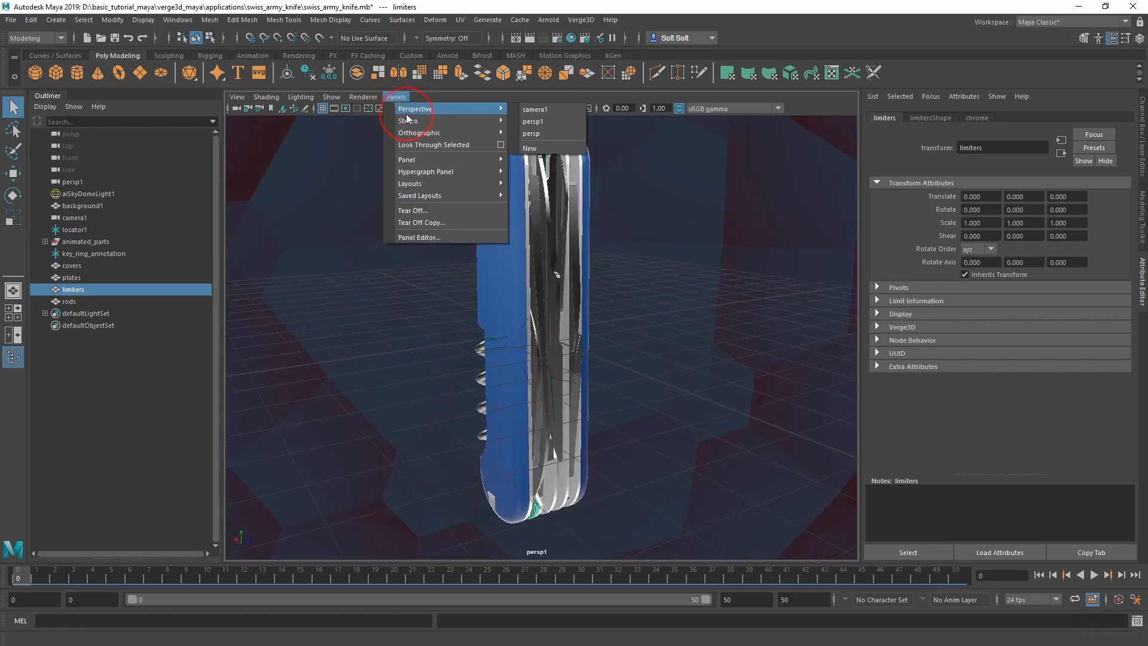
click(535, 116)
key(ctrl+s)
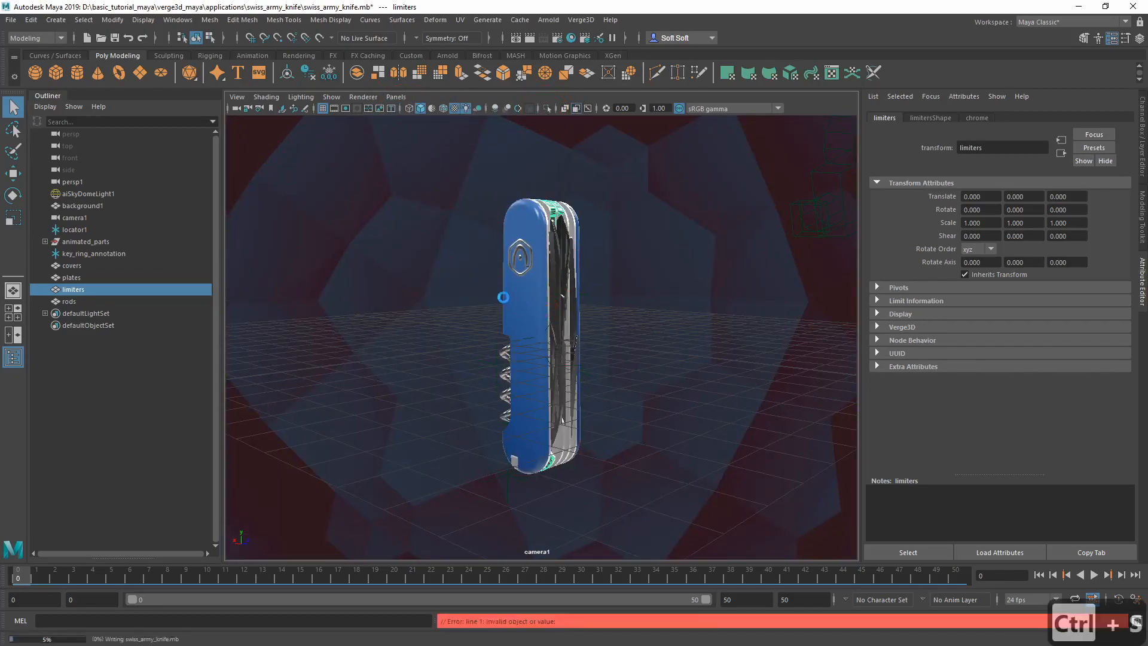
Export the scene to glTF, overwriting swiss_army_knife.gltf in the swiss_army_knife application folder.
click(580, 20)
click(589, 40)
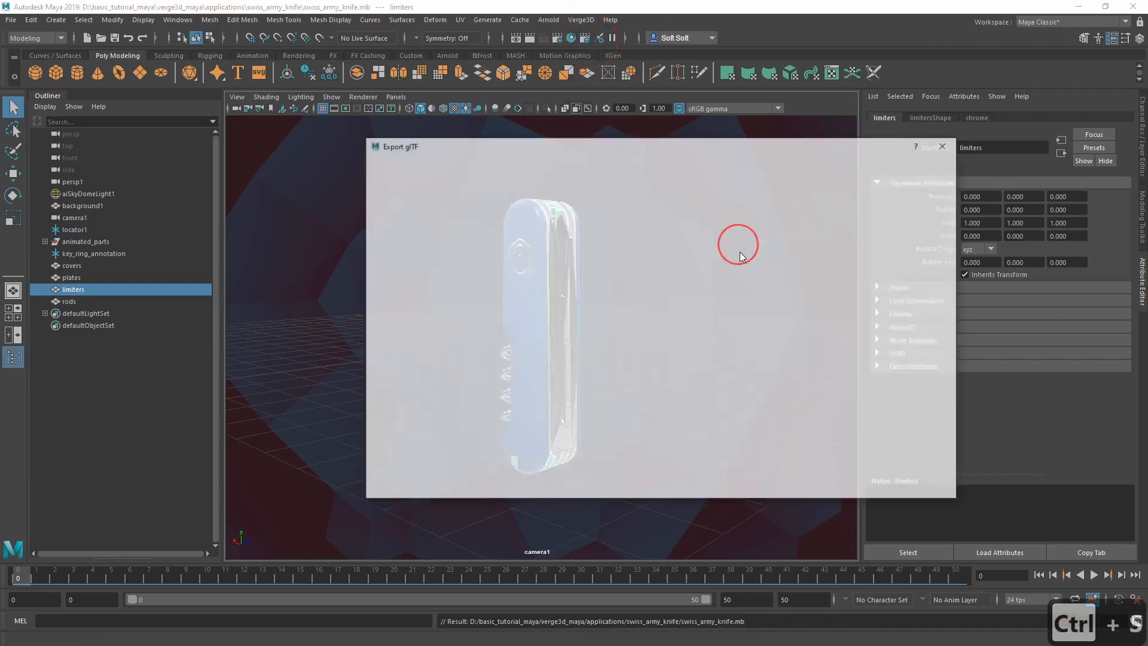
click(926, 469)
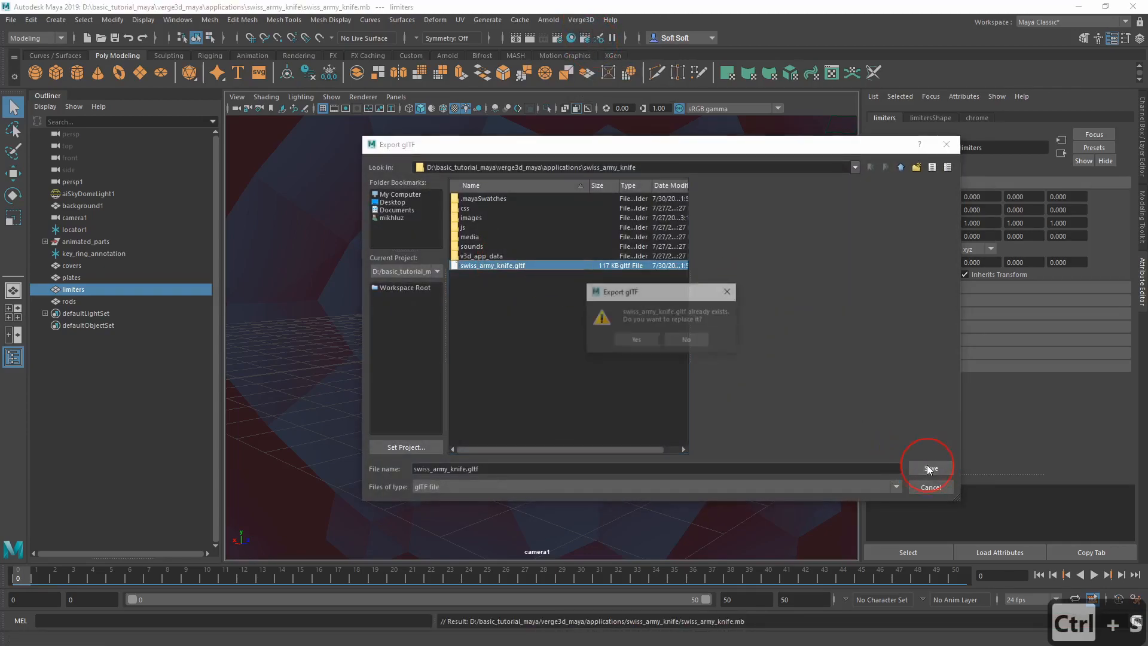
click(644, 339)
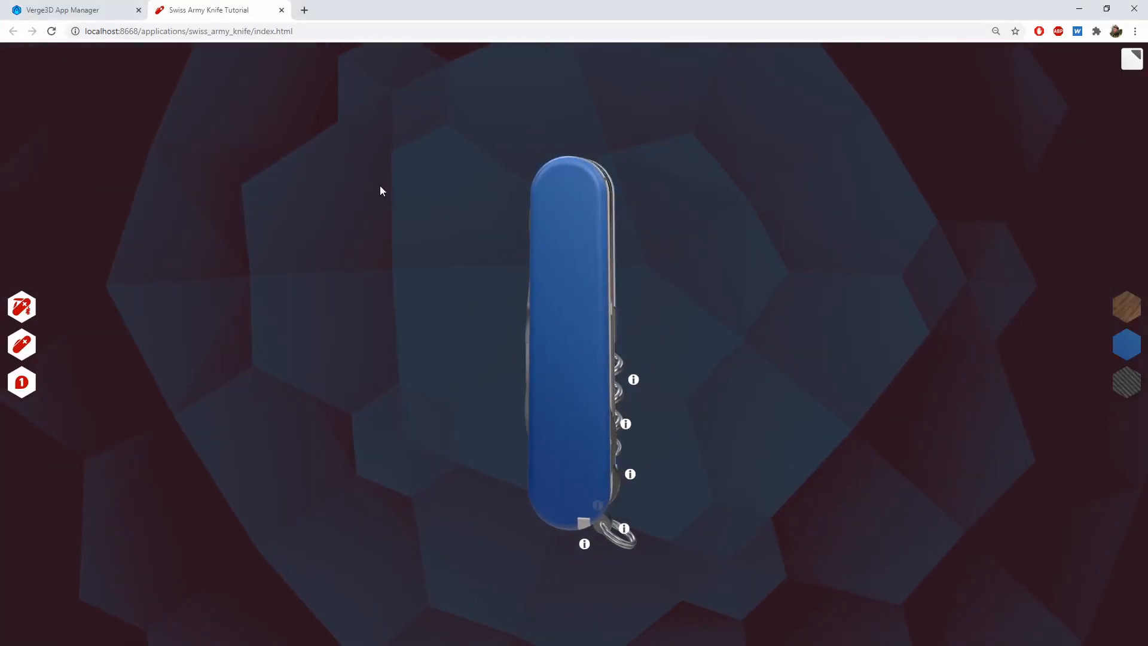
Switch to the Swiss Army Knife app in the browser and examine its performance profile from the start in a resized developer console.
key(F12)
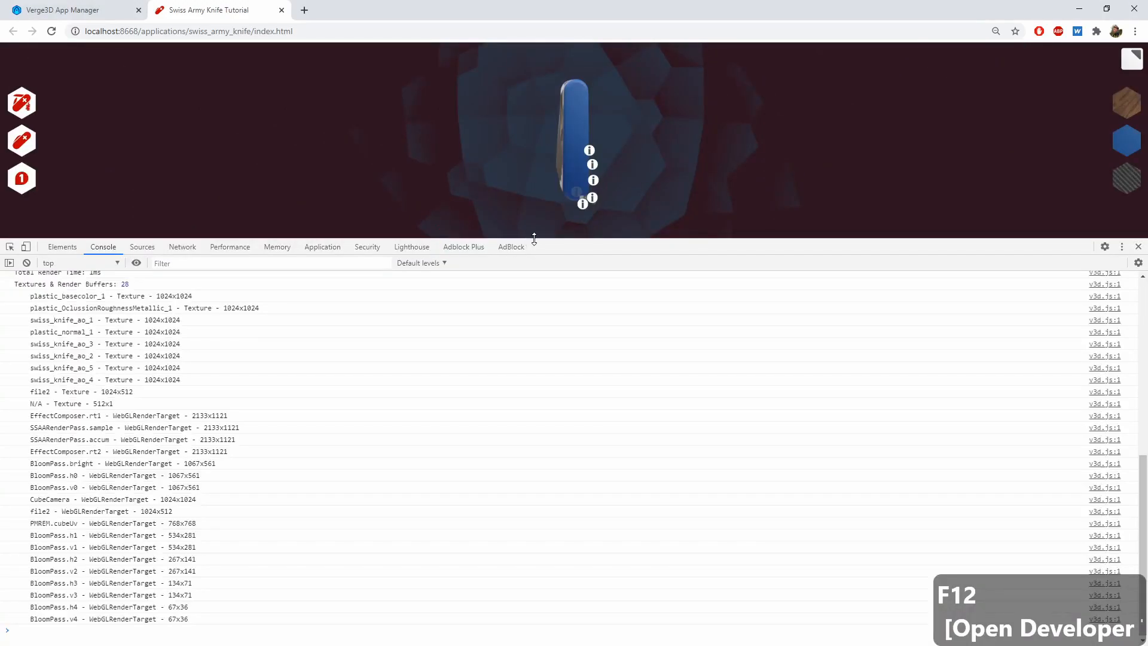
drag(534, 239, 532, 274)
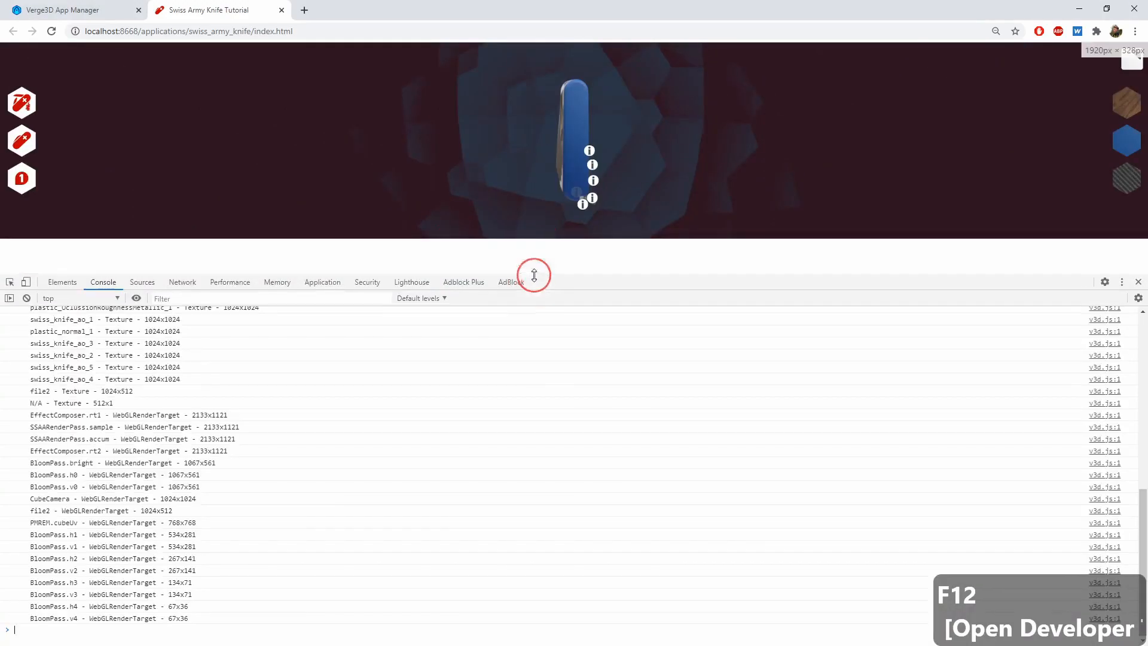
scroll(161, 418, up, 10)
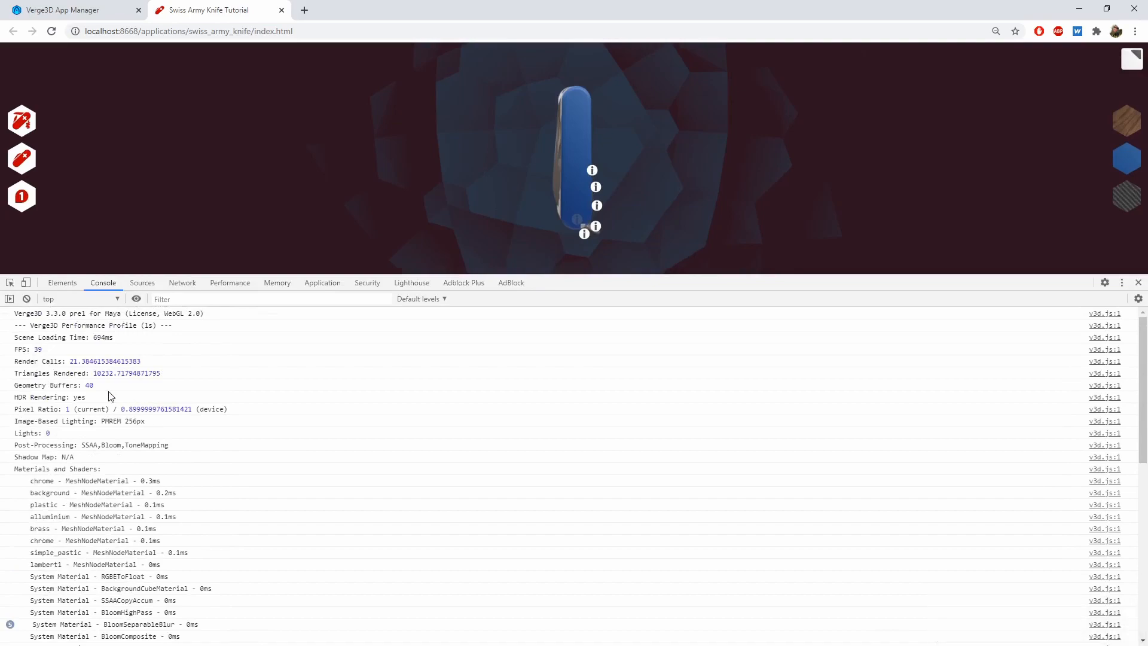
Reload the Swiss Army Knife app and examine the new performance profile's render calls, materials, shaders, textures and render buffers.
click(246, 151)
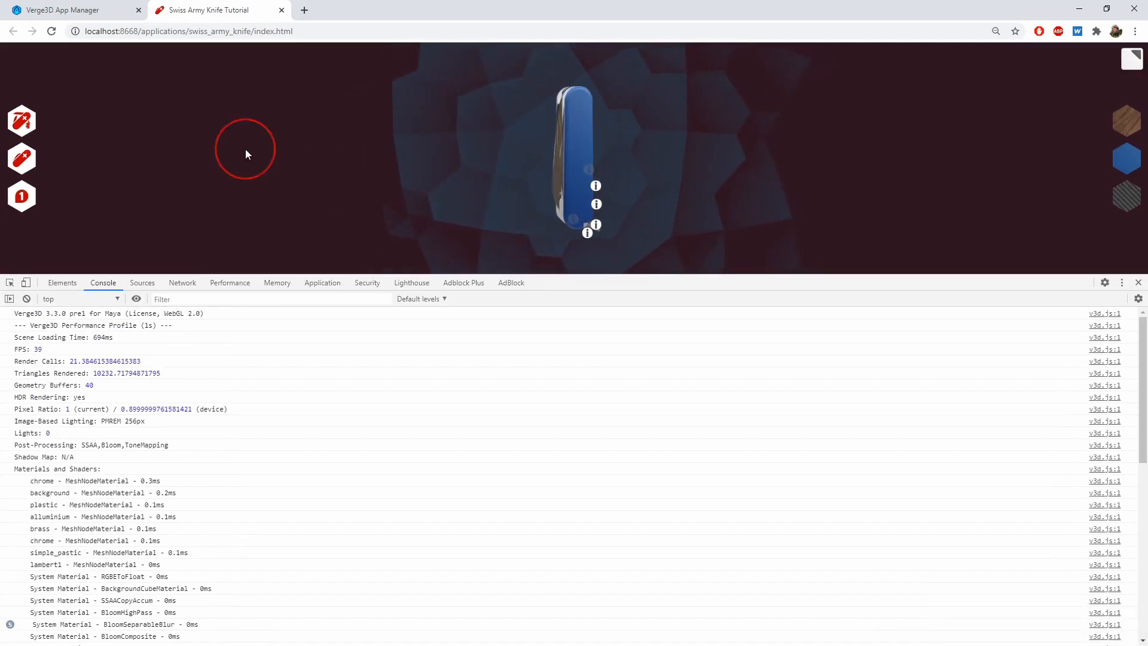
key(ctrl+r)
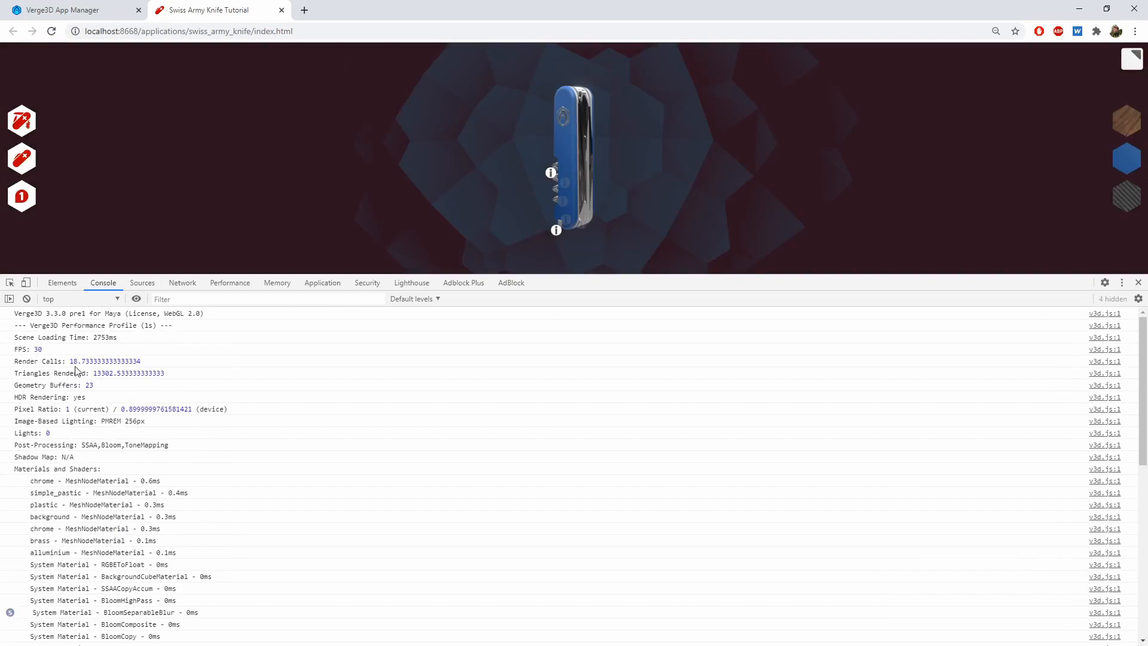
double_click(73, 362)
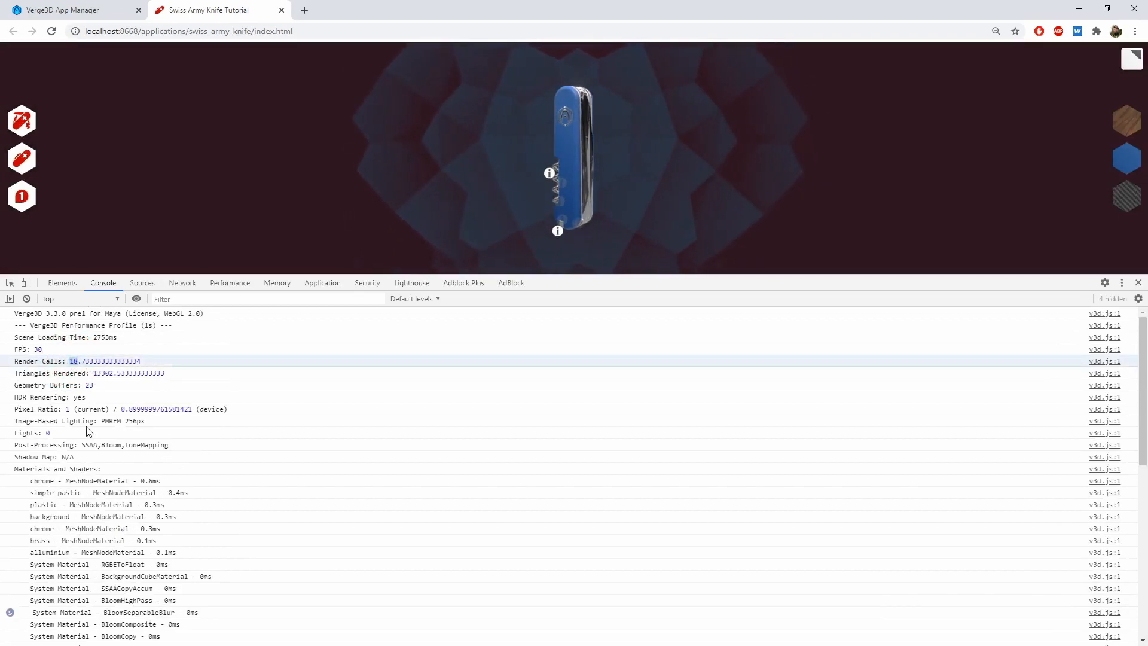
scroll(89, 431, down, 2)
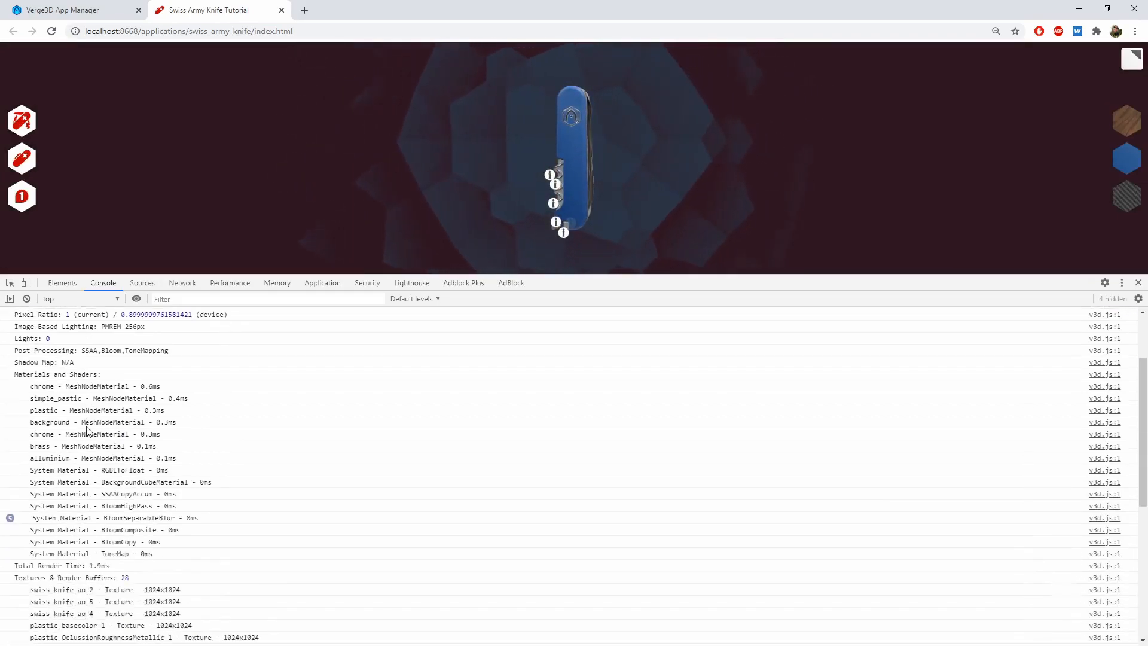
scroll(88, 432, down, 2)
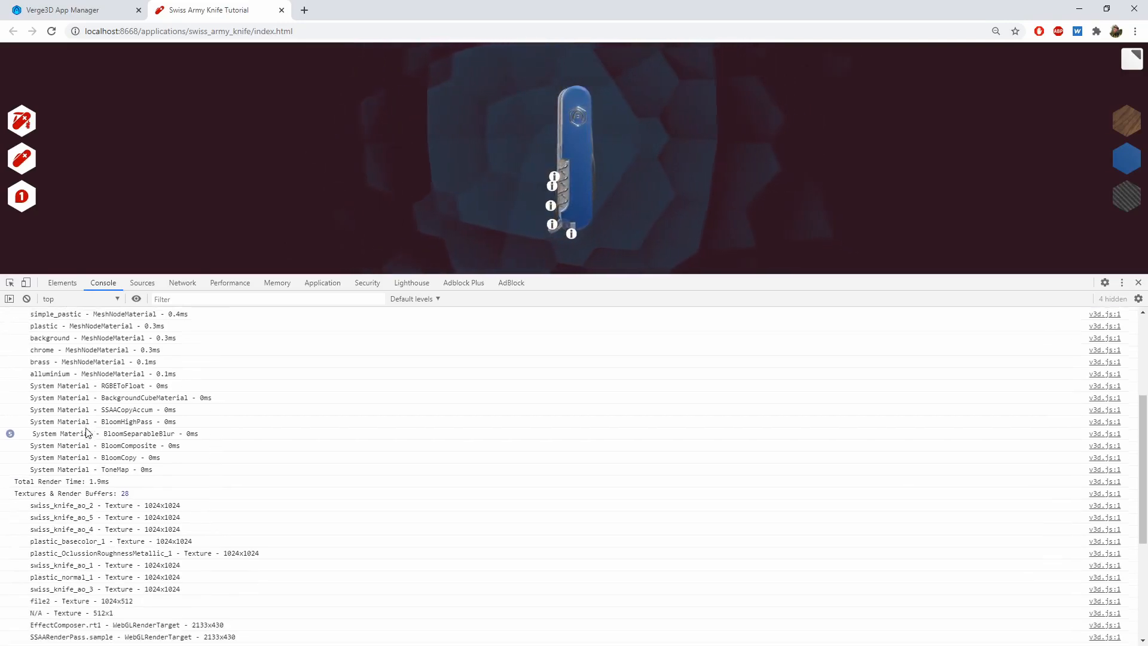
scroll(87, 431, down, 2)
scroll(71, 427, up, 1)
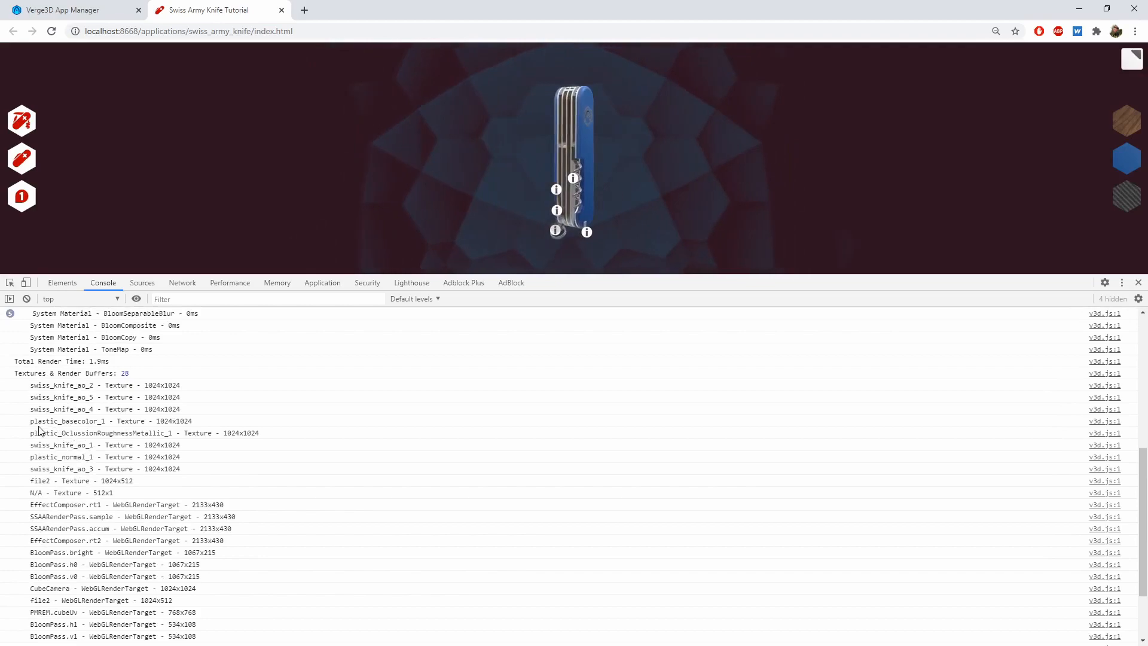
scroll(32, 459, down, 1)
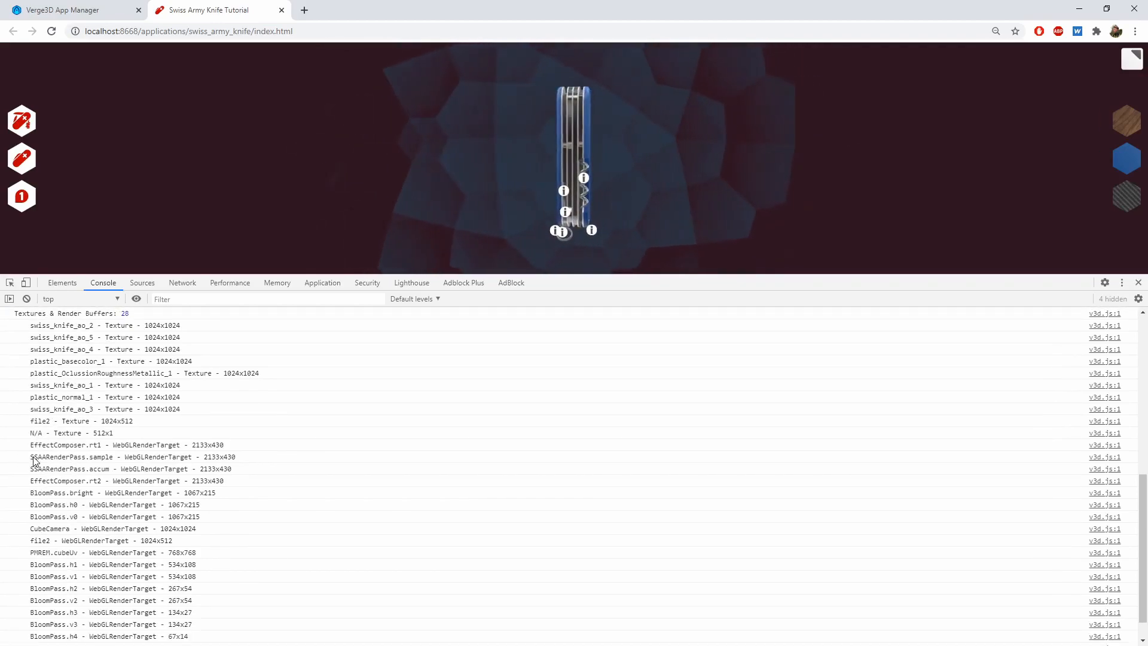
scroll(33, 459, up, 3)
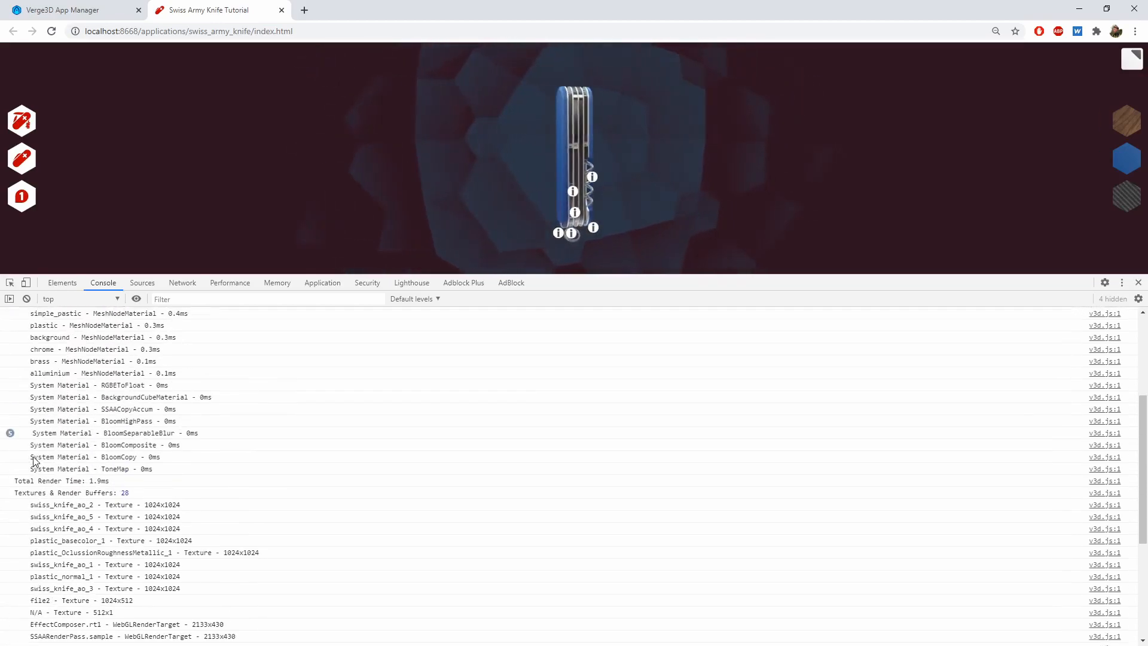
scroll(33, 459, up, 2)
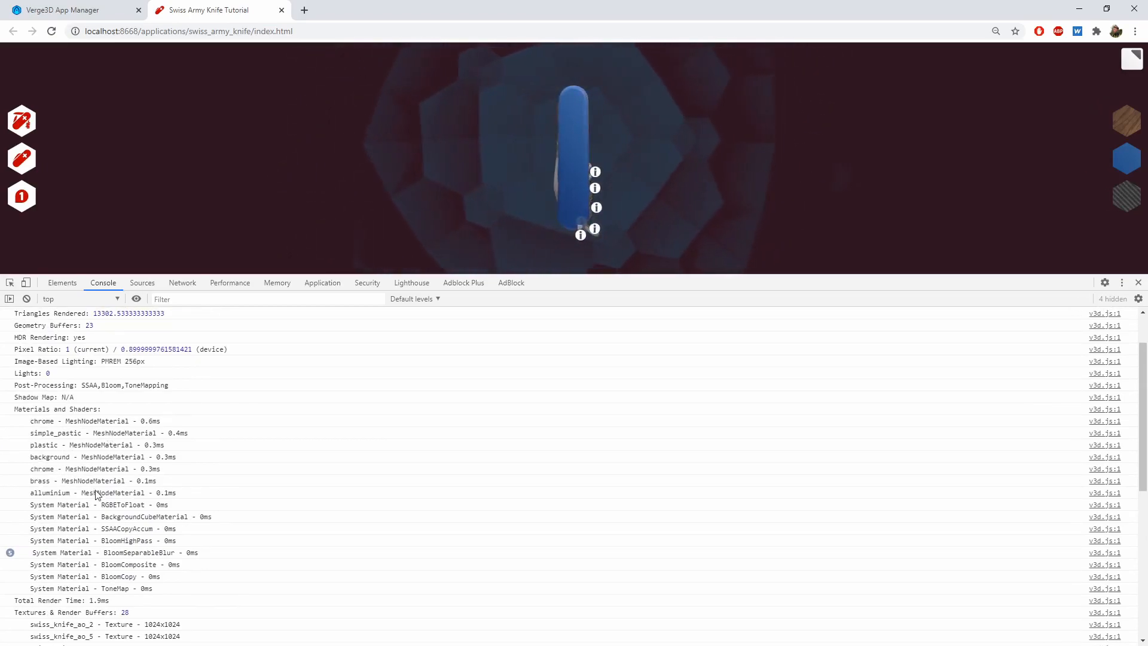
scroll(256, 441, up, 1)
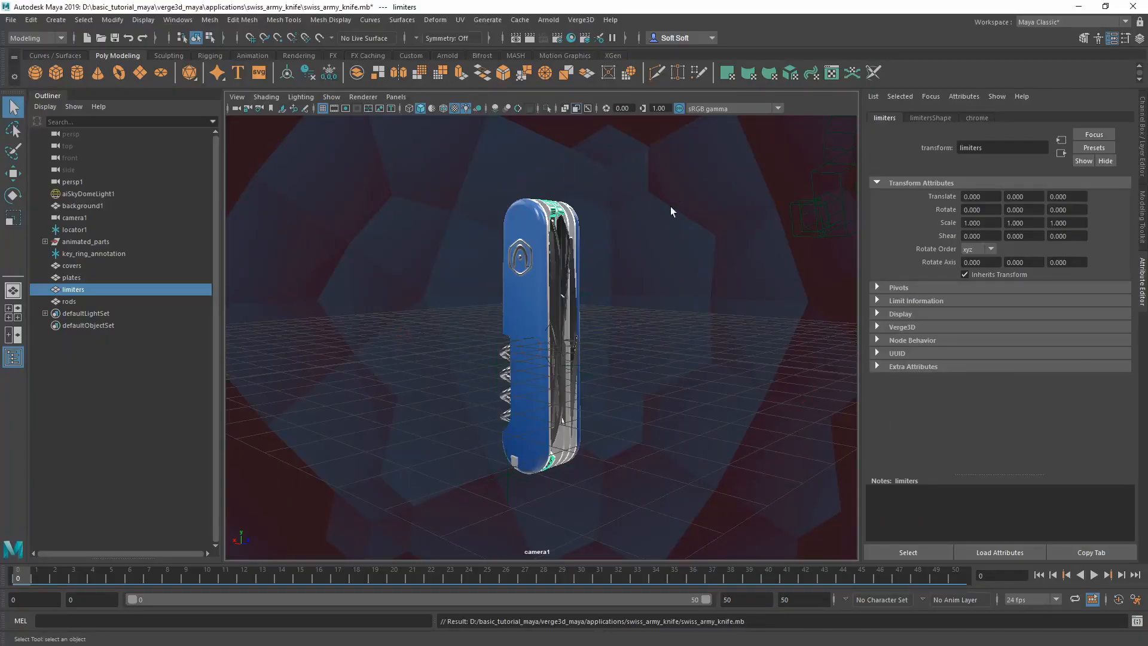
Enable LZMA compression in Maya's Verge3D export settings.
click(574, 20)
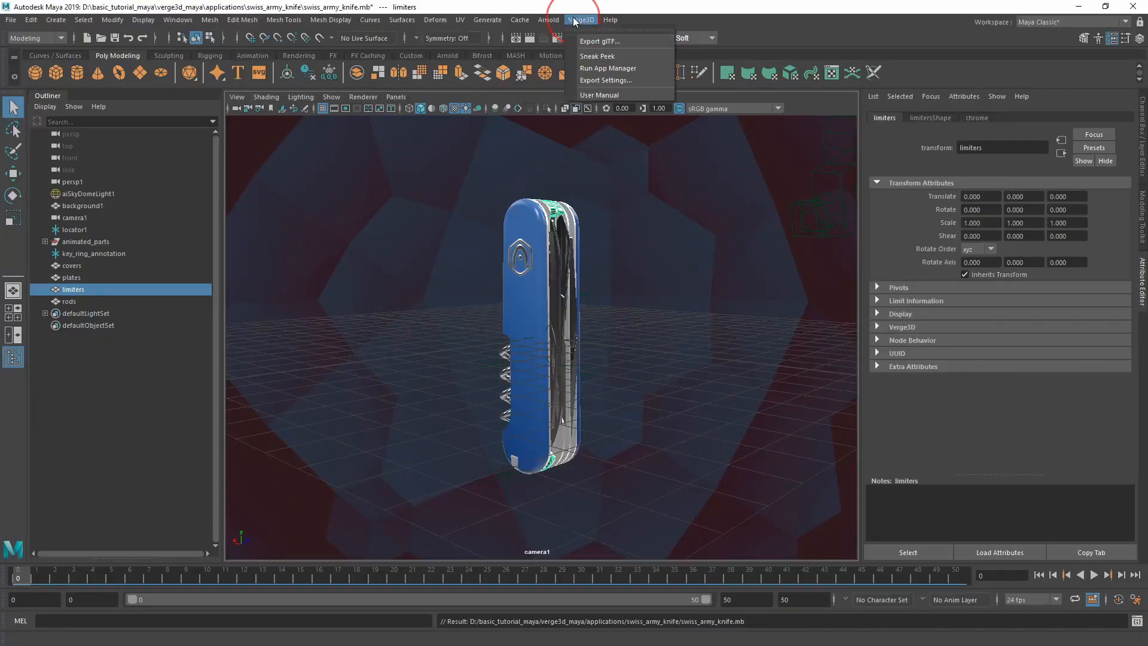
click(604, 80)
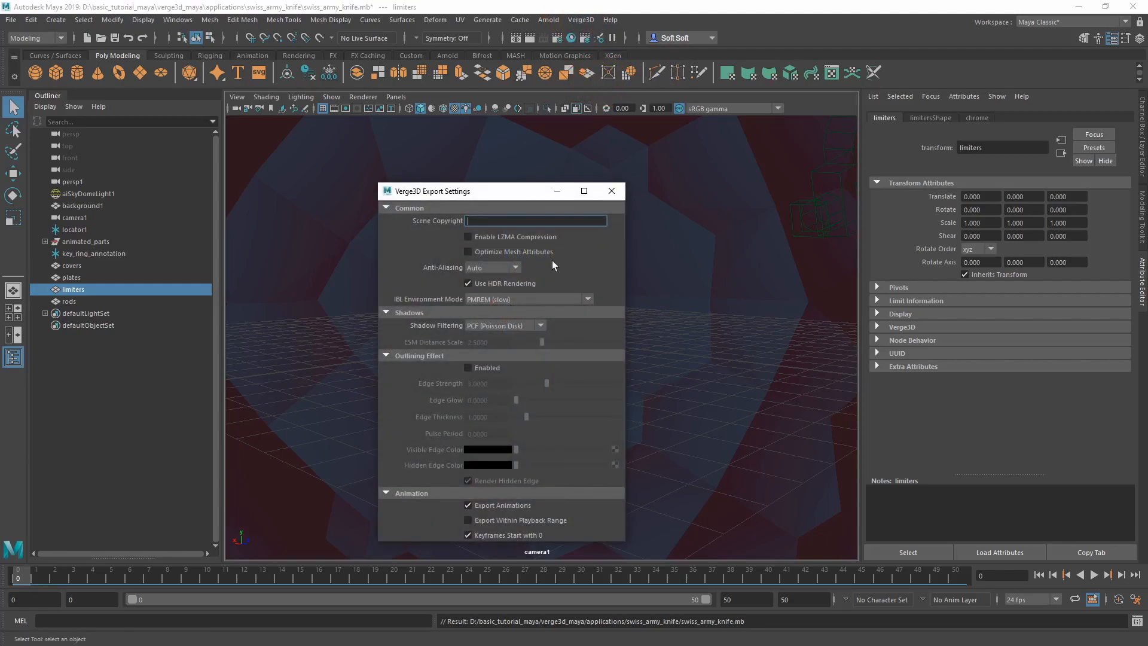
click(477, 239)
click(610, 191)
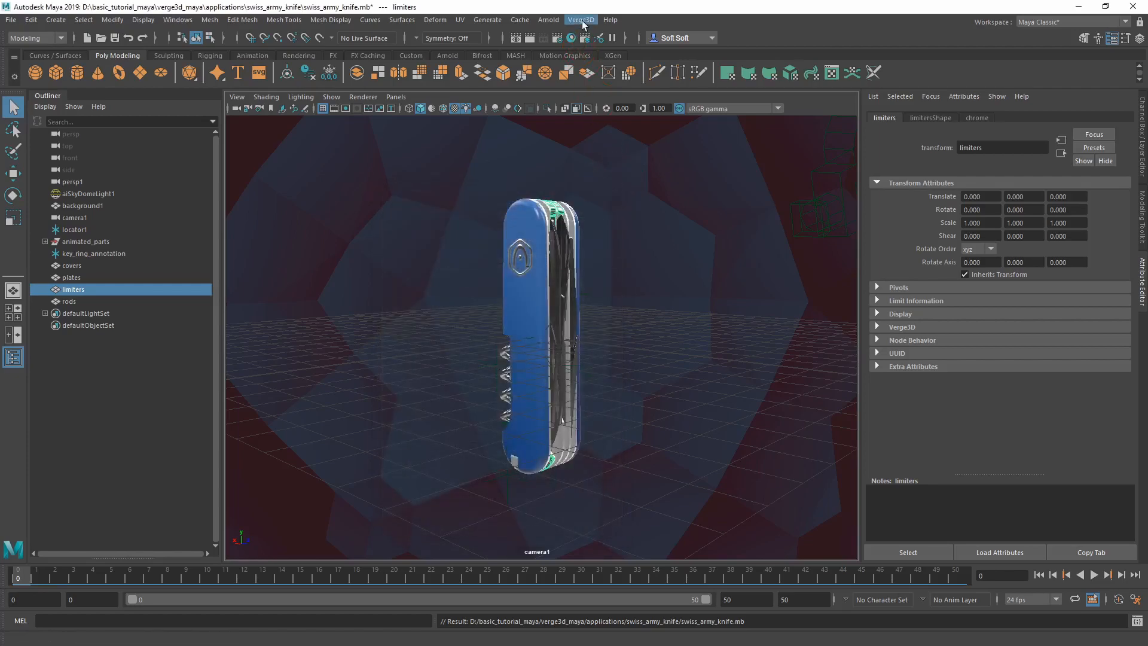
Re-export the scene to glTF with the new export settings, replacing the existing swiss_army_knife.gltf.
click(581, 20)
click(597, 36)
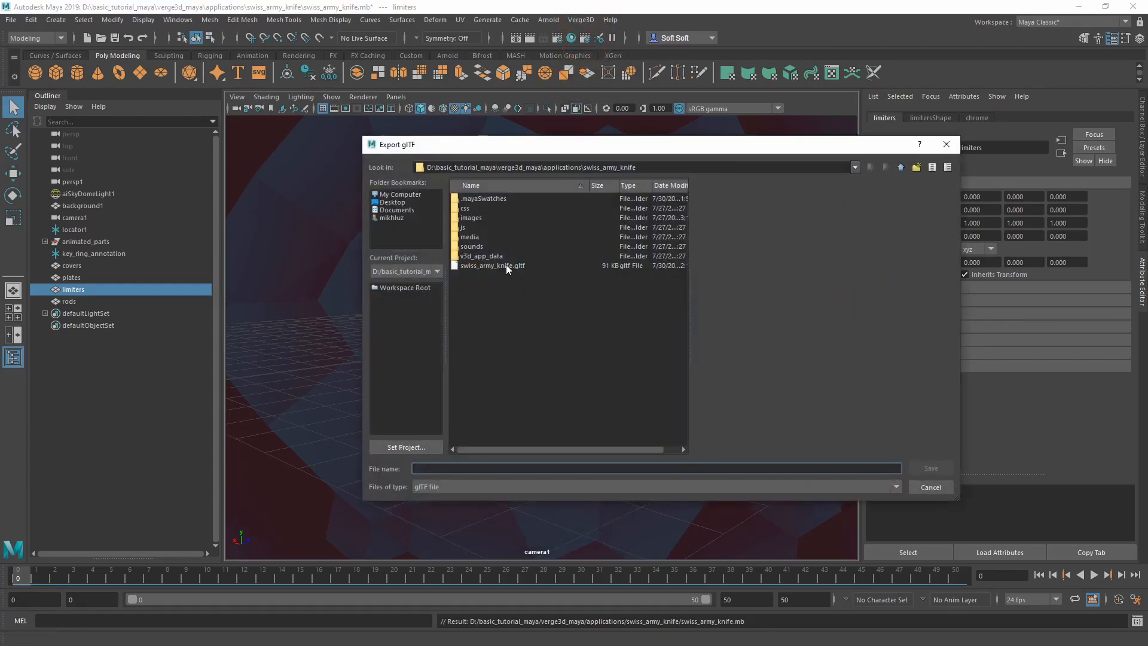
click(506, 266)
click(926, 468)
click(648, 342)
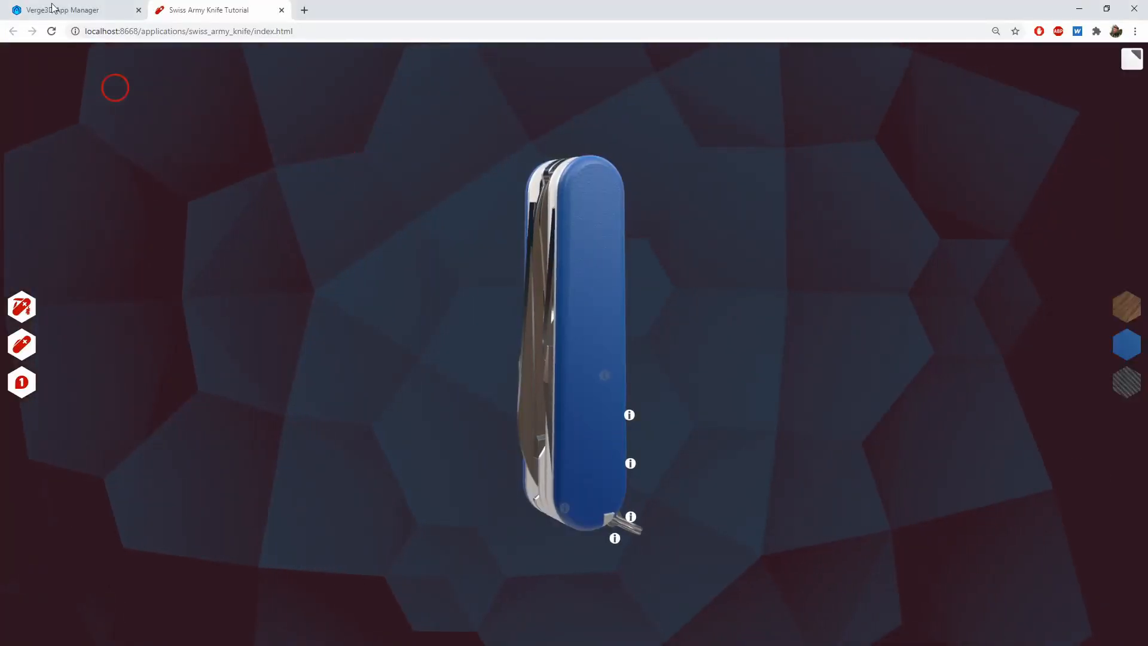
Open the Swiss Army Knife app's Puzzles editor from the Verge3D App Manager in the browser and show its init puzzles.
click(62, 10)
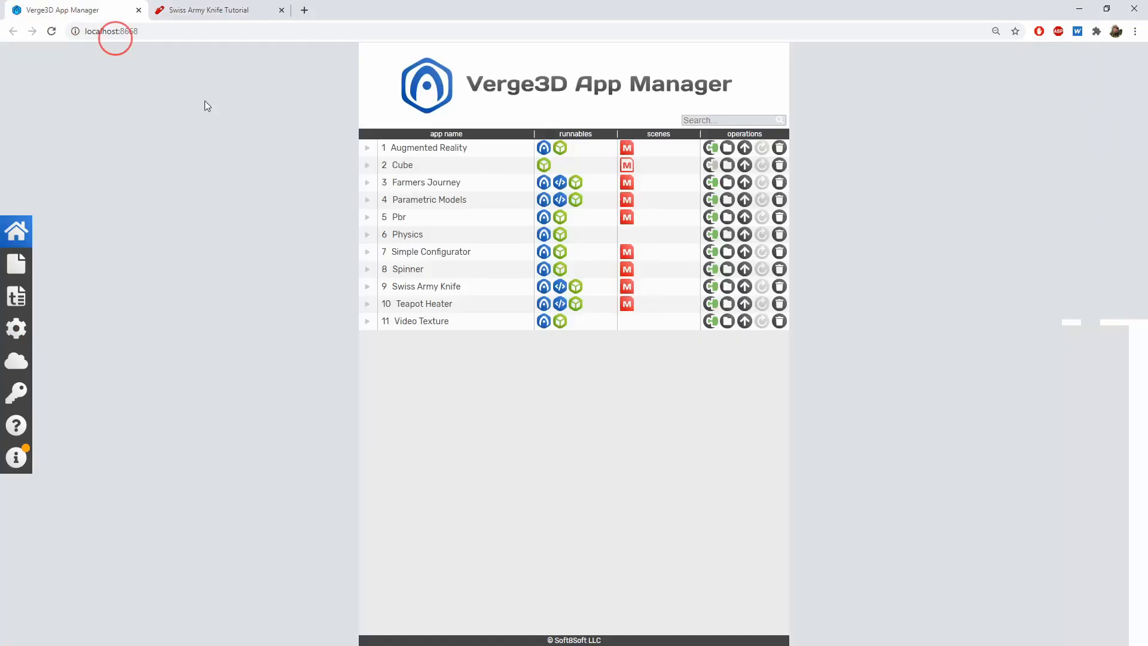
click(710, 288)
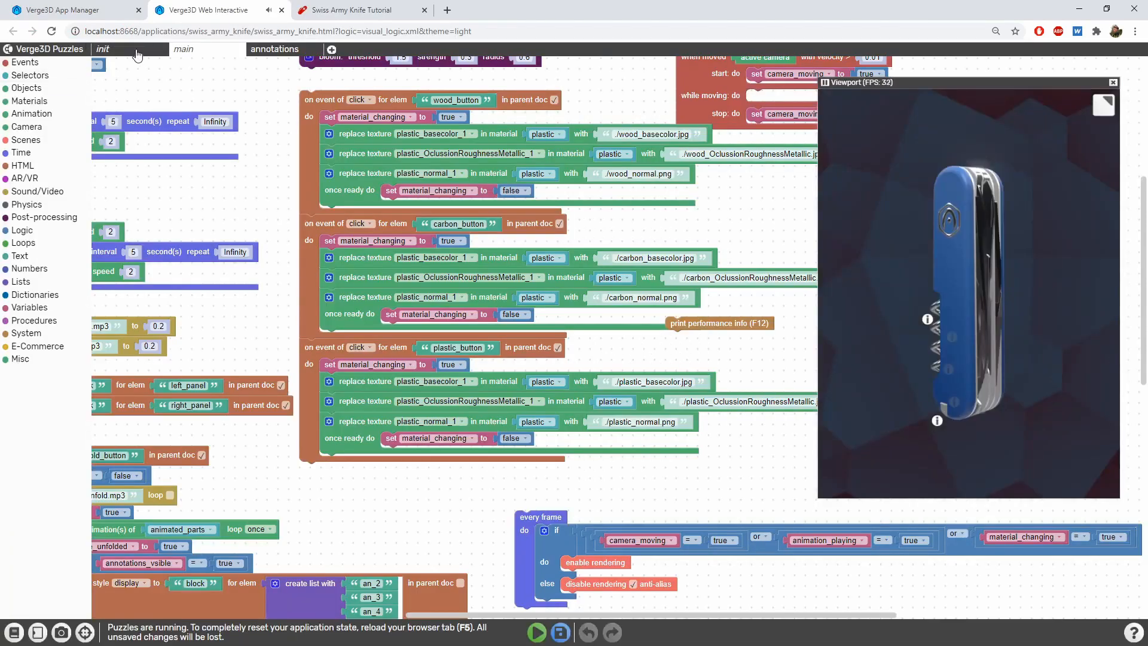
click(136, 51)
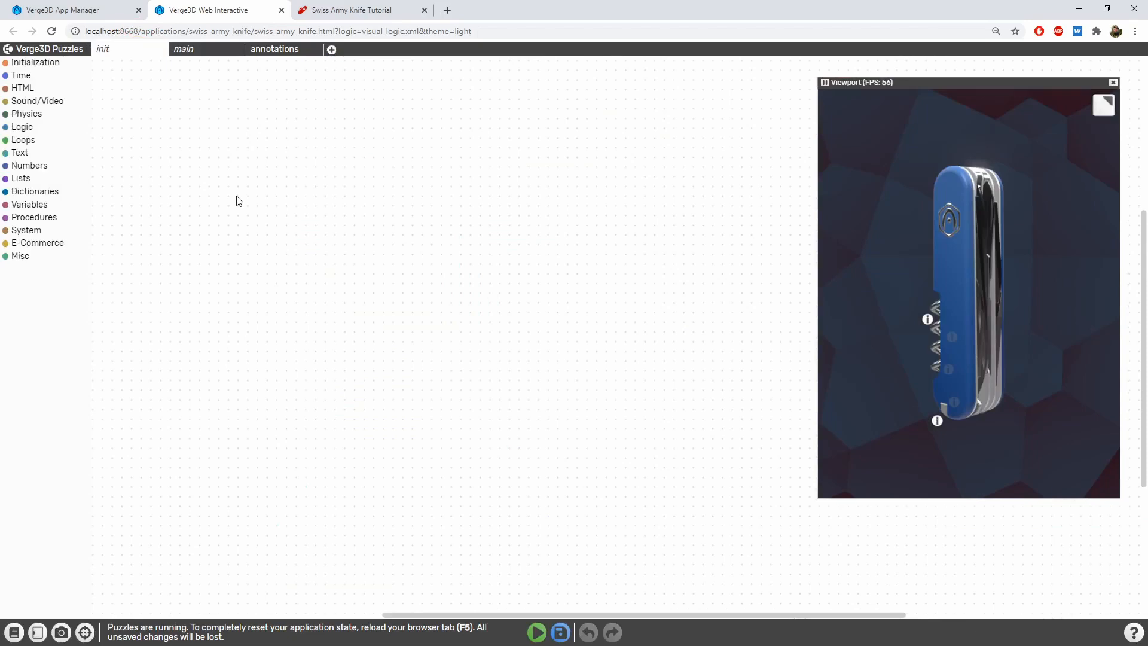
Add a configure application puzzle to the init workspace with compressed assets enabled, and save the puzzles.
click(52, 69)
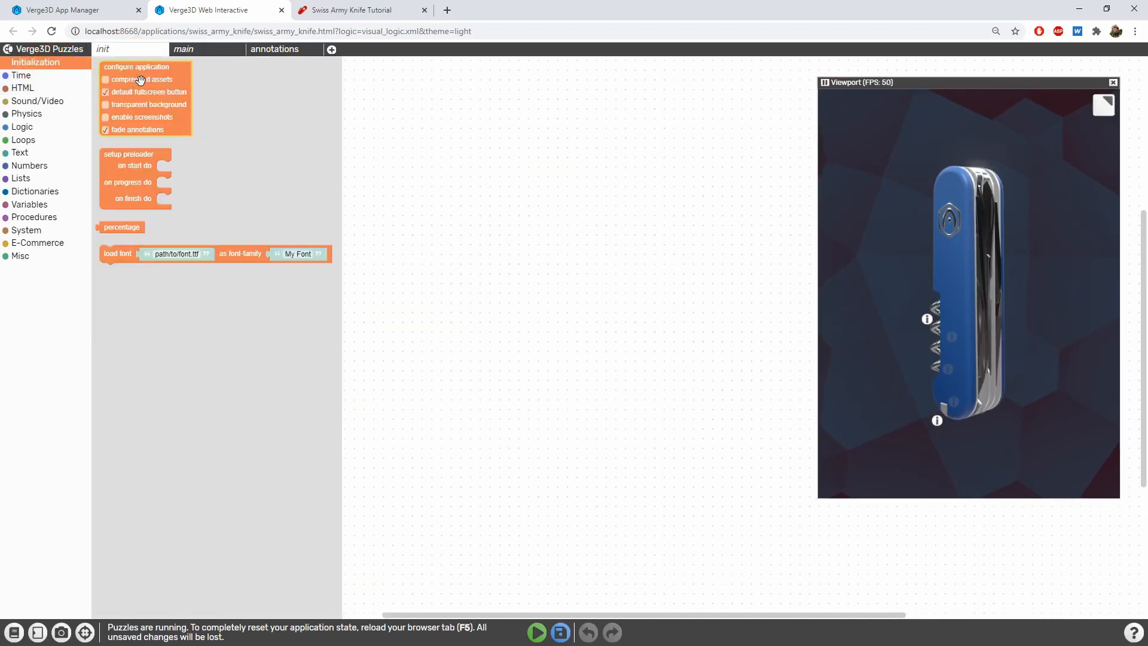
drag(140, 79, 265, 165)
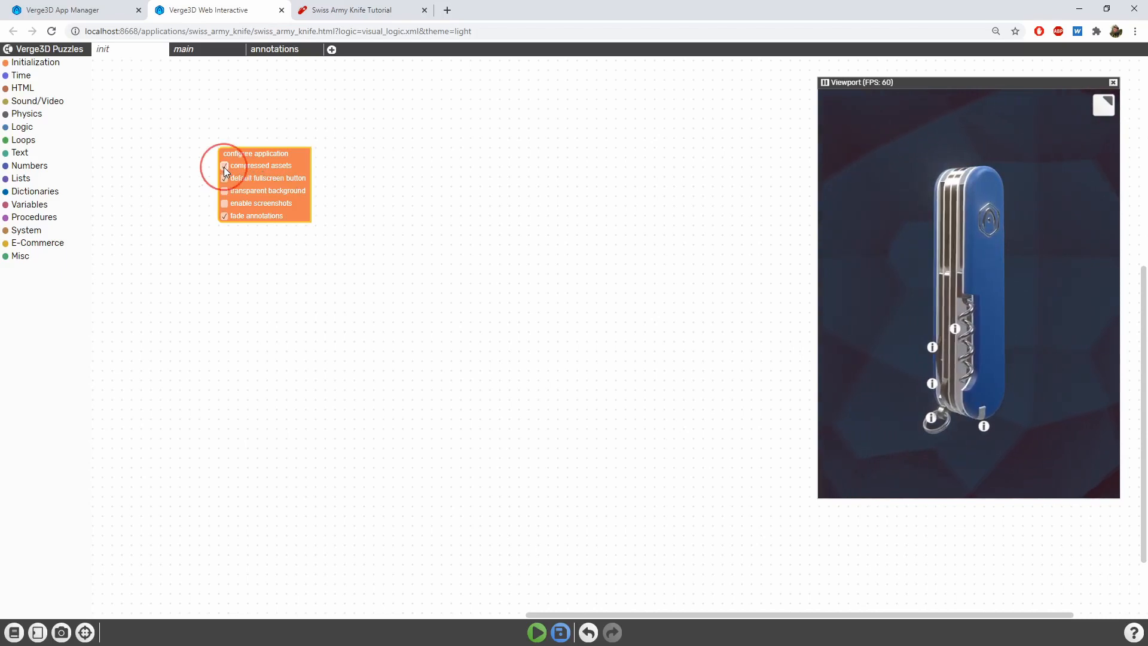
click(559, 633)
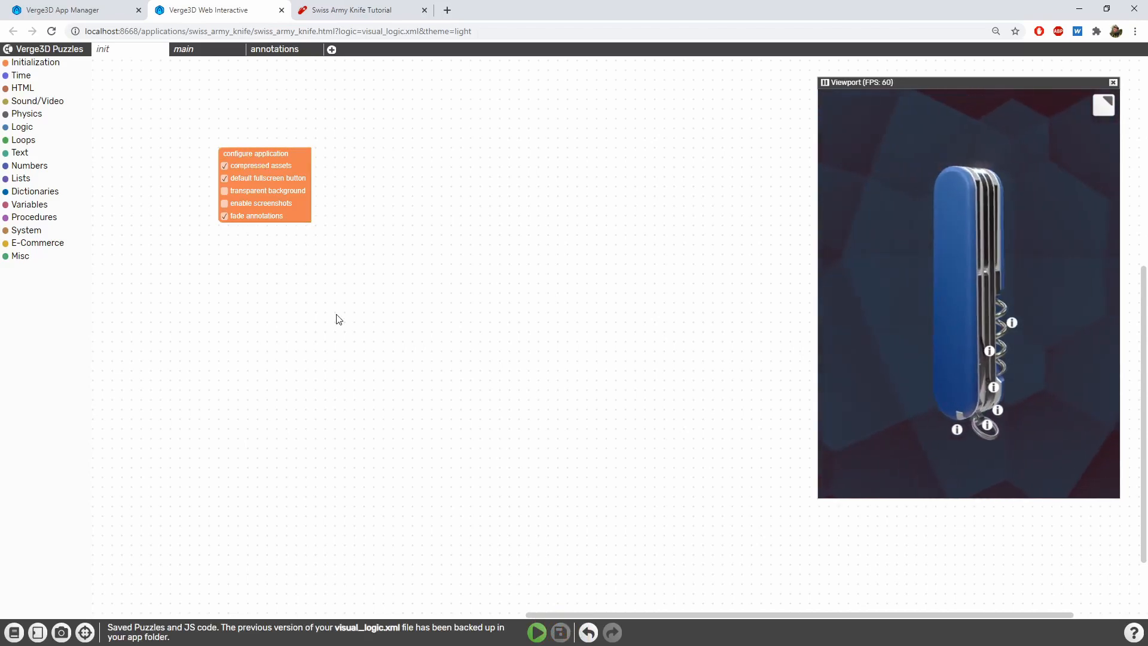
Reload the Swiss Army Knife app, check its performance profile in the developer console, and return to the full app view.
click(358, 8)
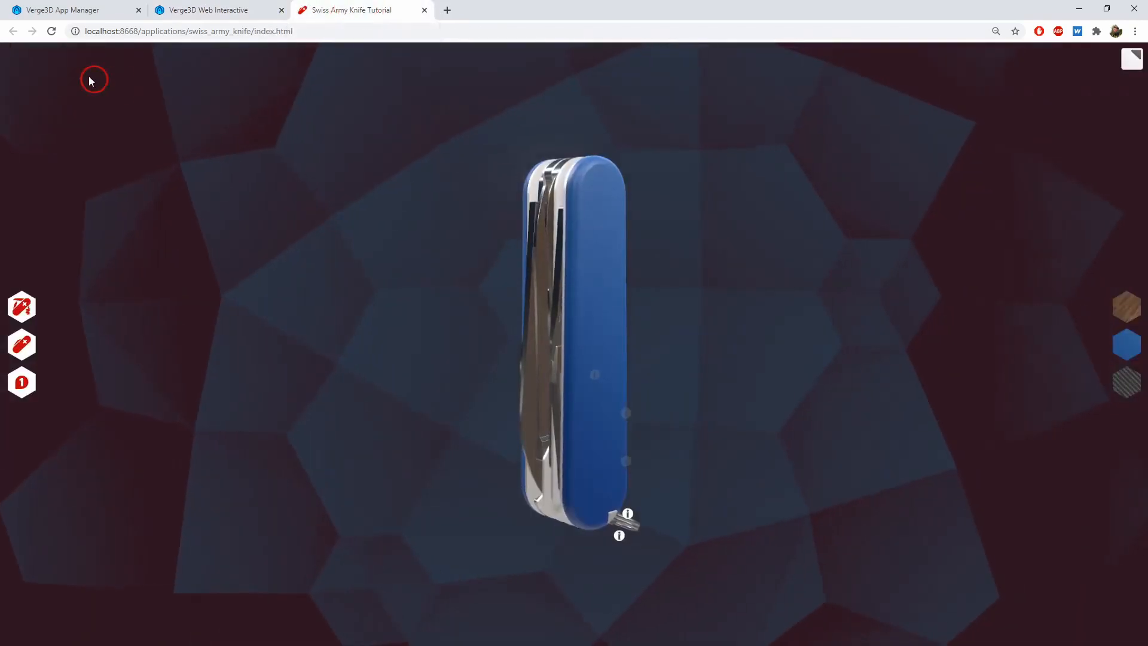
key(F12)
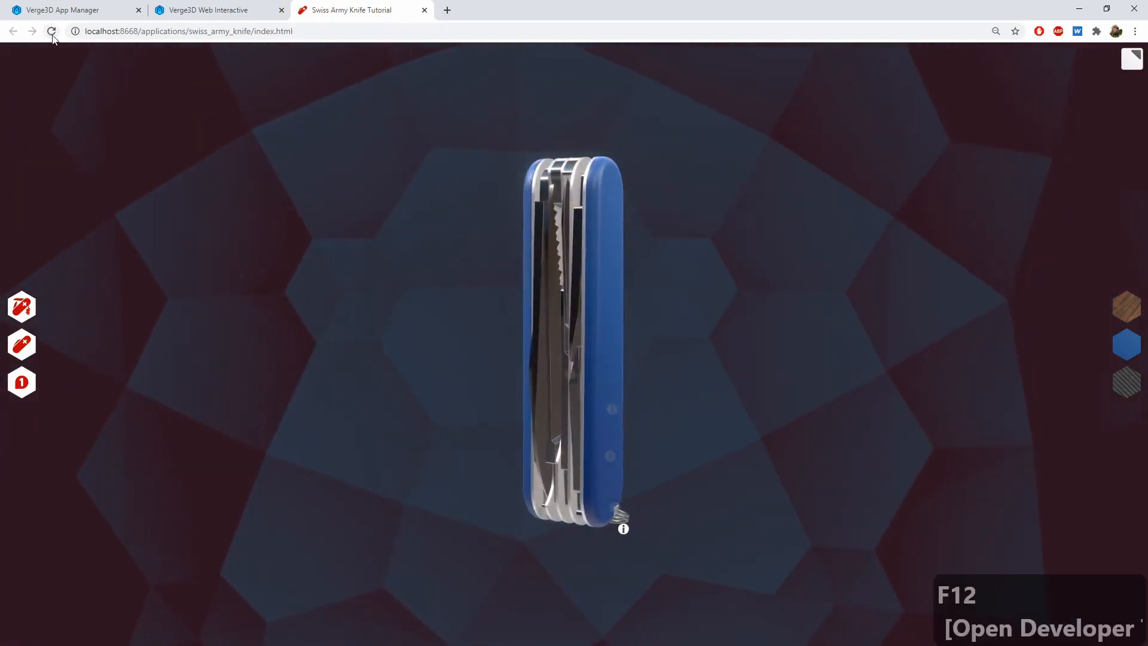
click(51, 33)
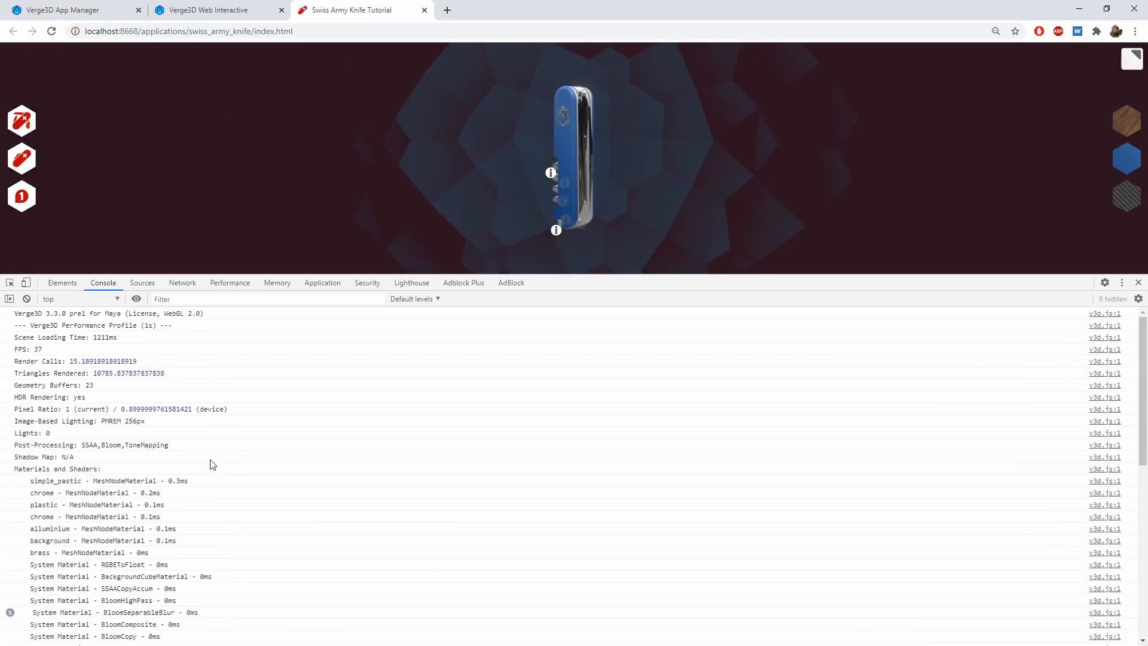
key(F12)
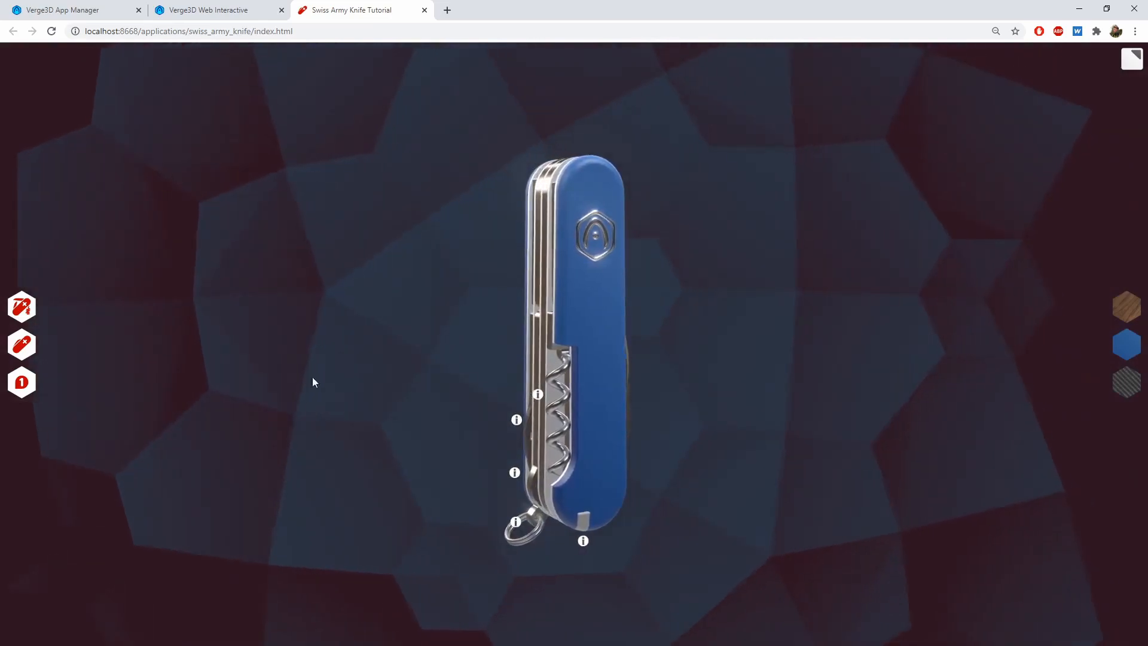
click(357, 331)
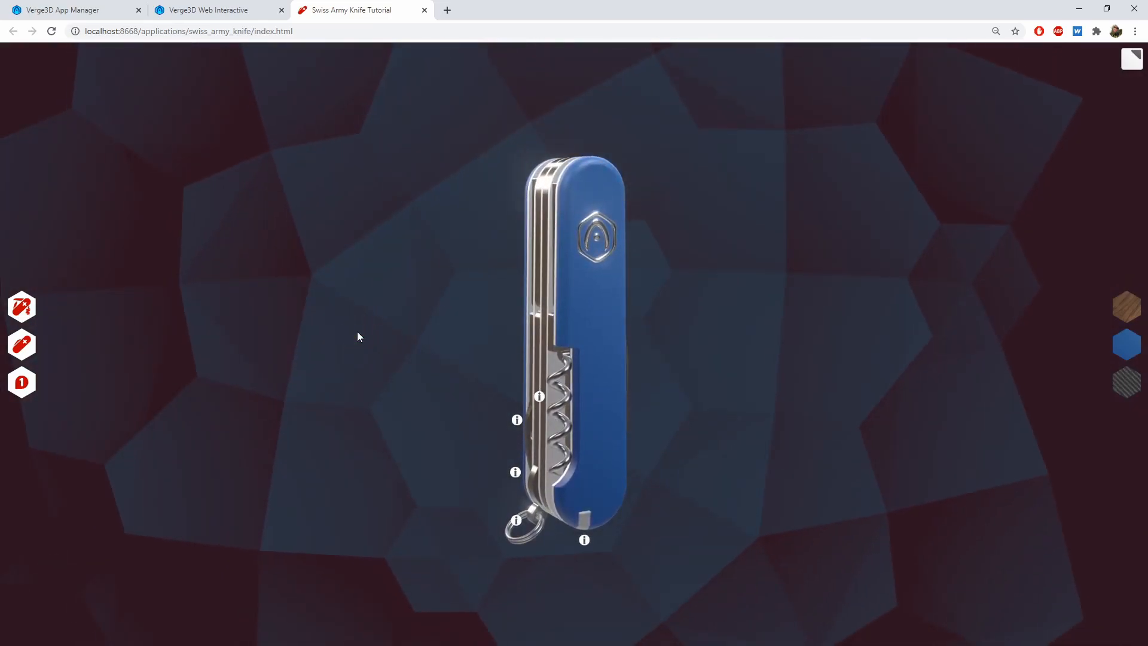